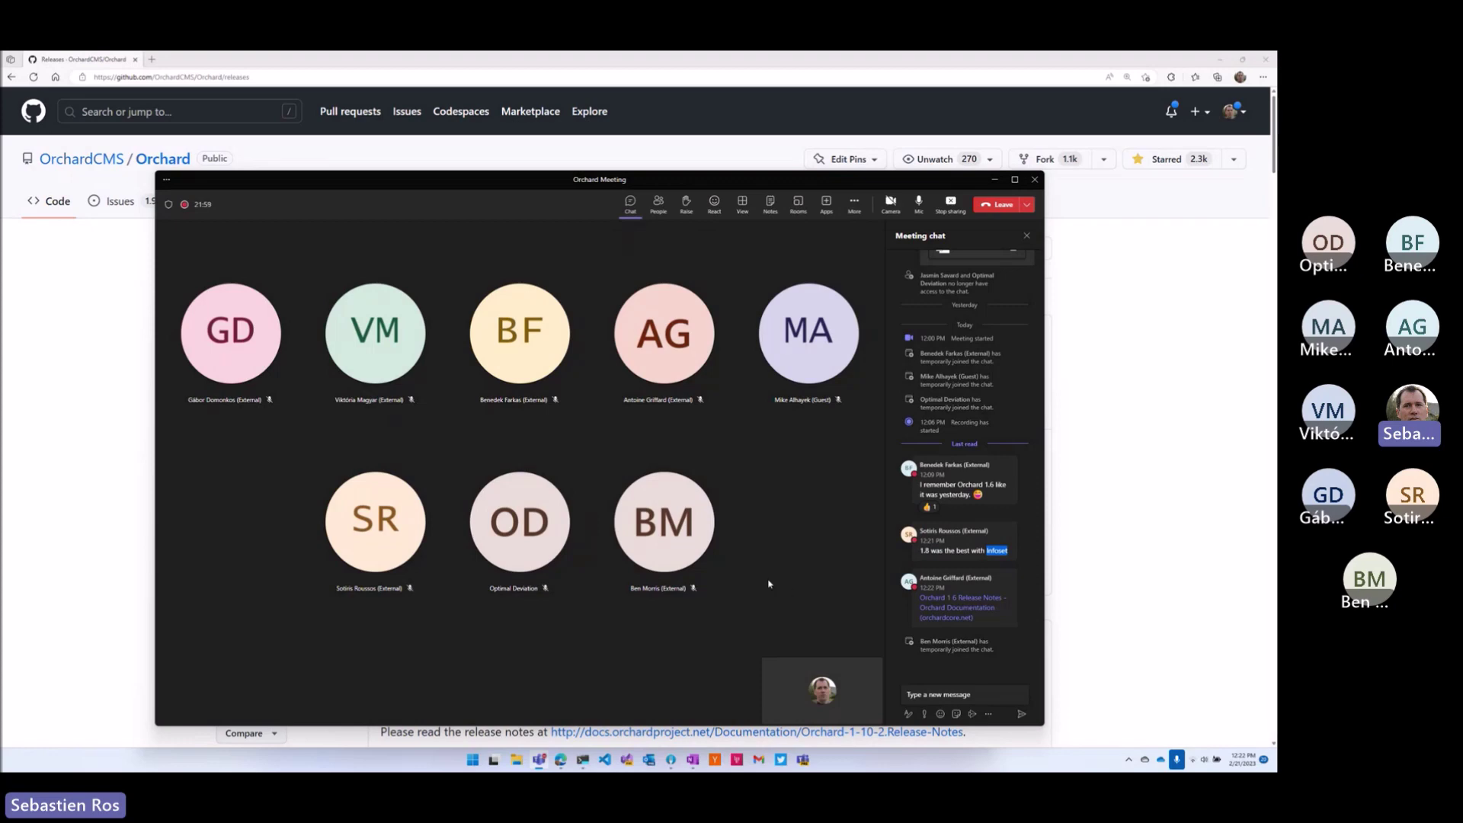
Follow the 'Orchard 1.6 Release Notes' link from the Teams meeting chat into the browser
left_click(953, 608)
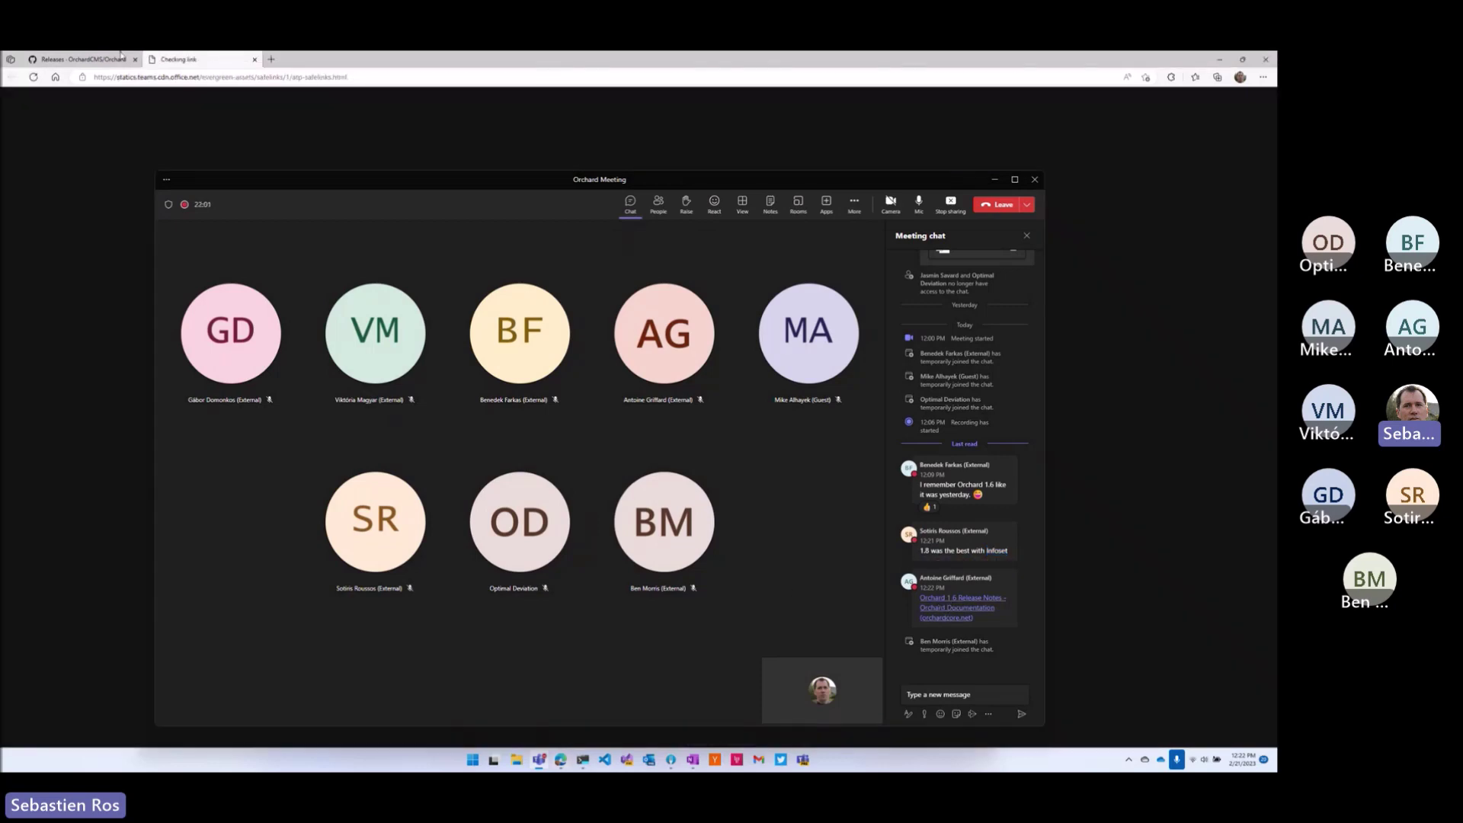
left_click(195, 63)
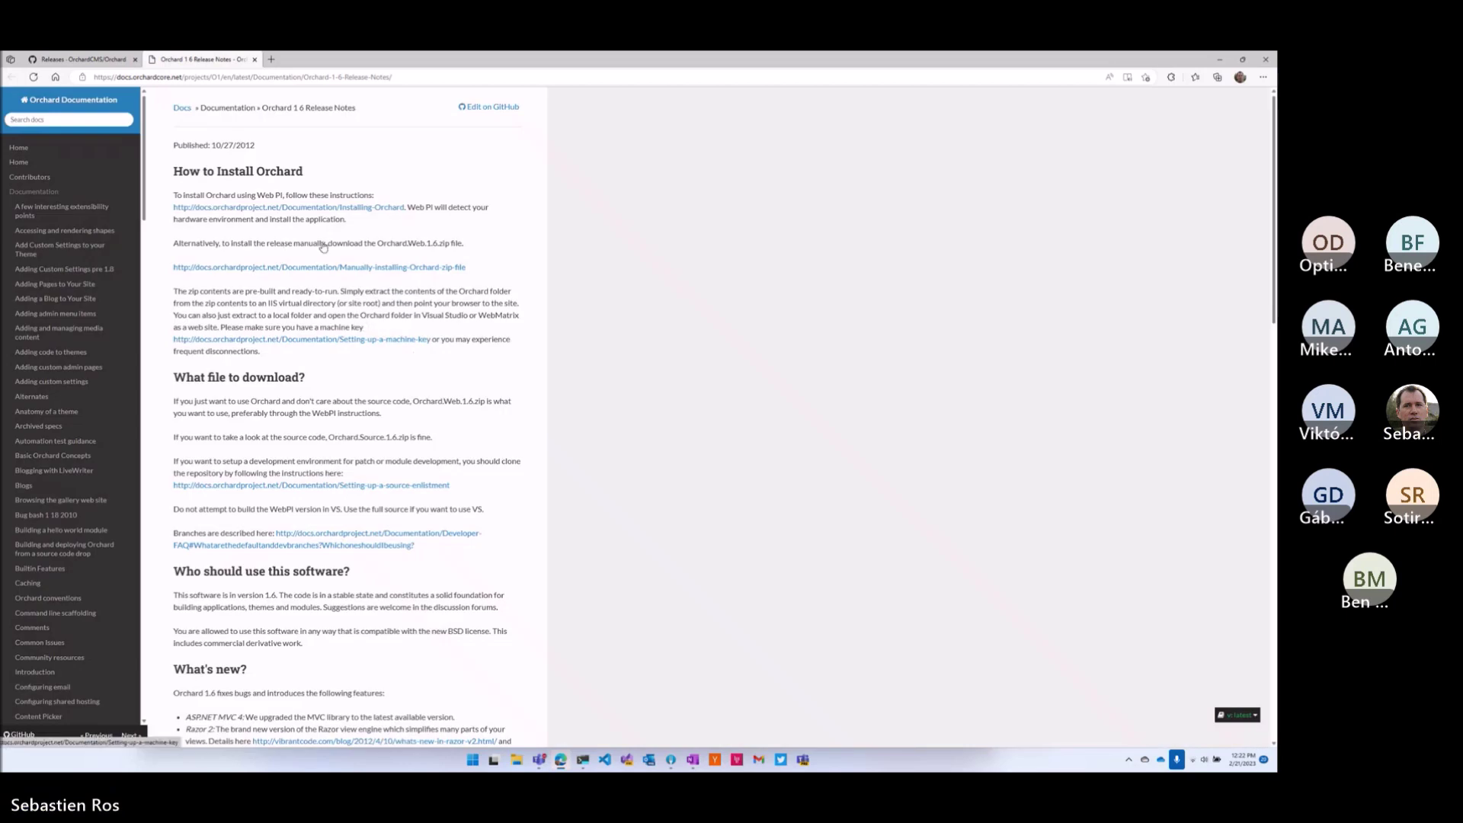
Skim the Orchard 1.6 release notes and search the page for 'release'
scroll(387, 354, "down", 4)
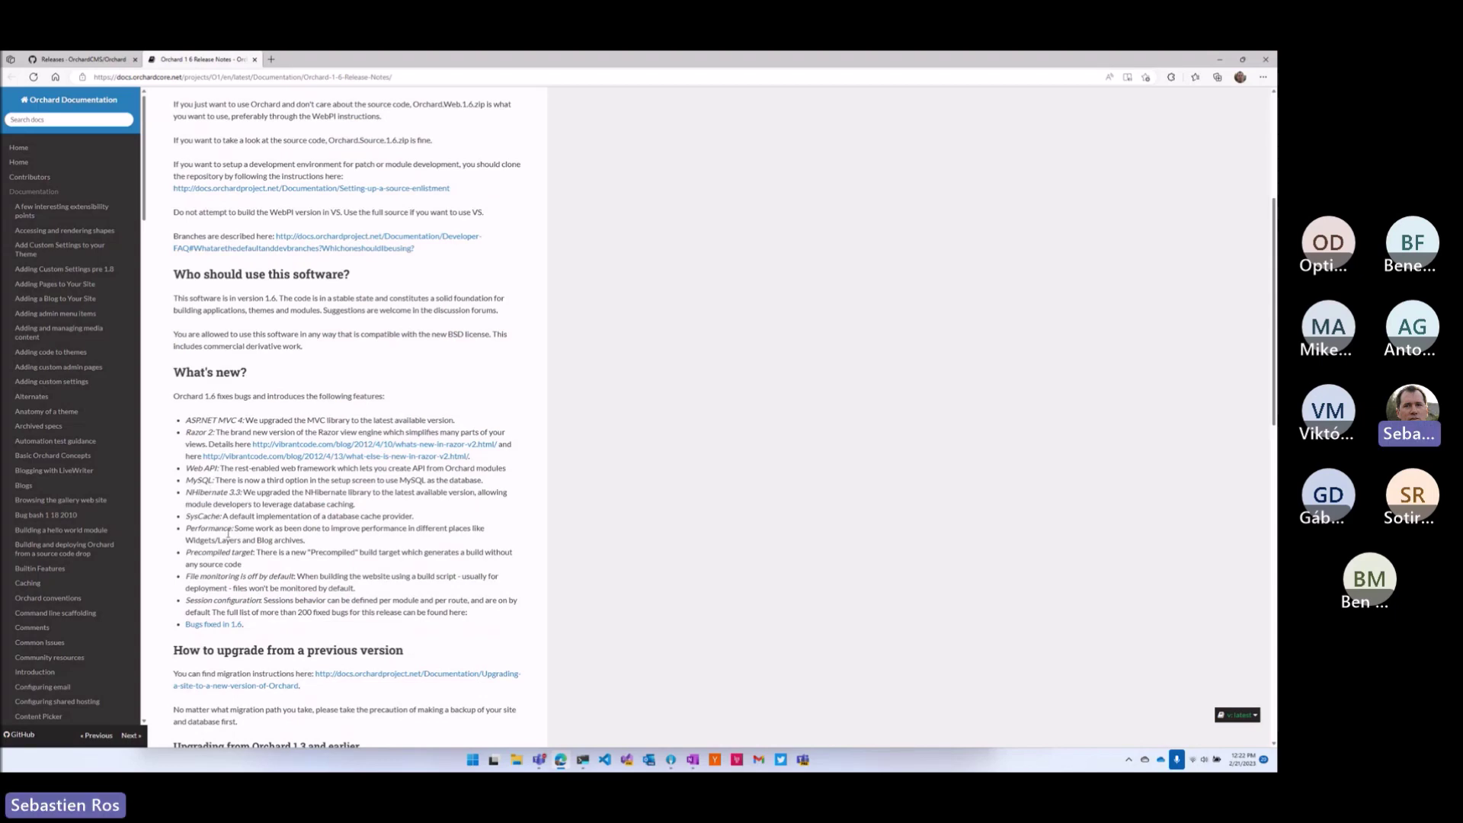
scroll(192, 526, "down", 6)
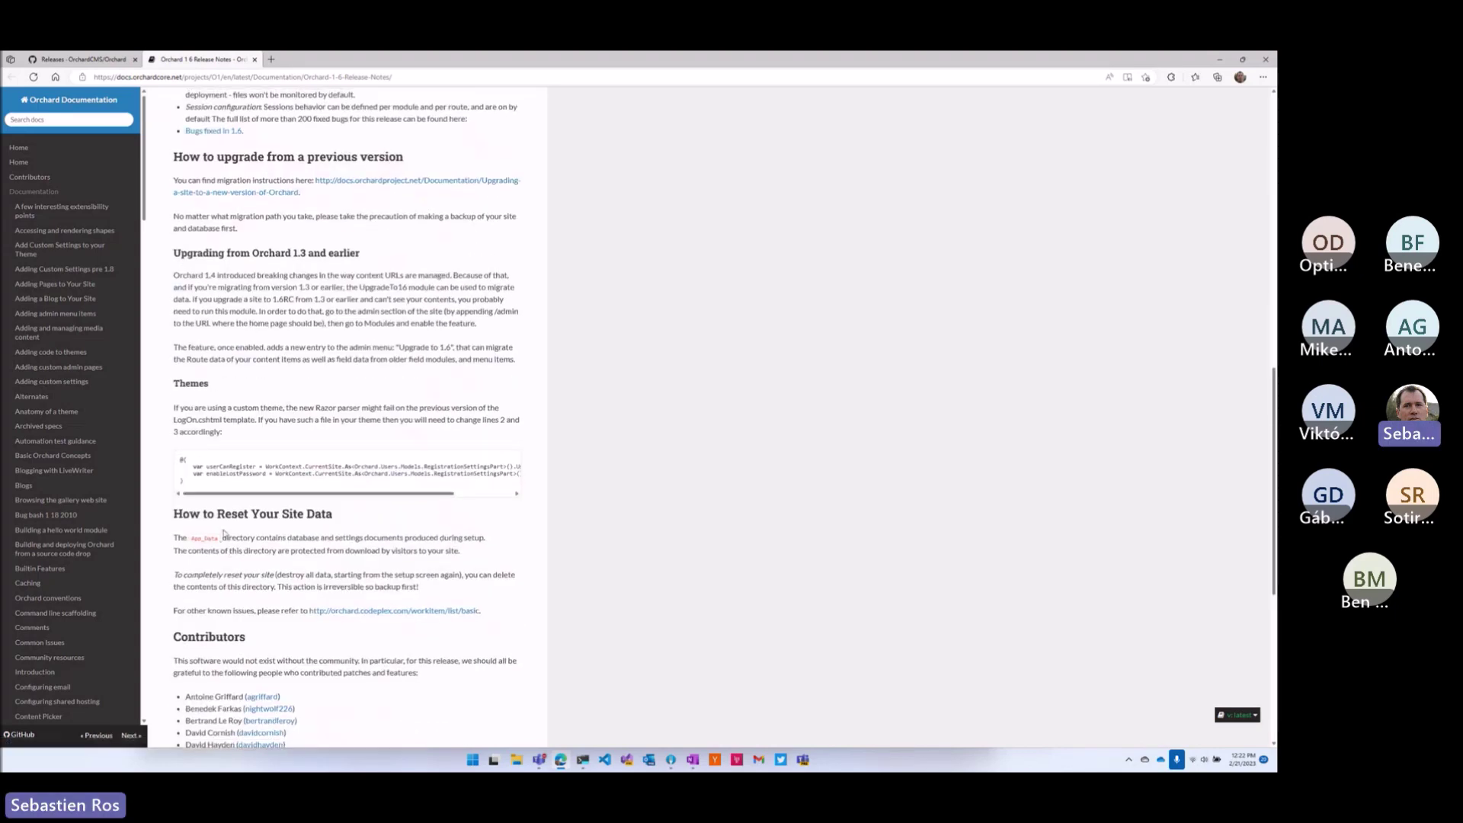
scroll(226, 523, "up", 4)
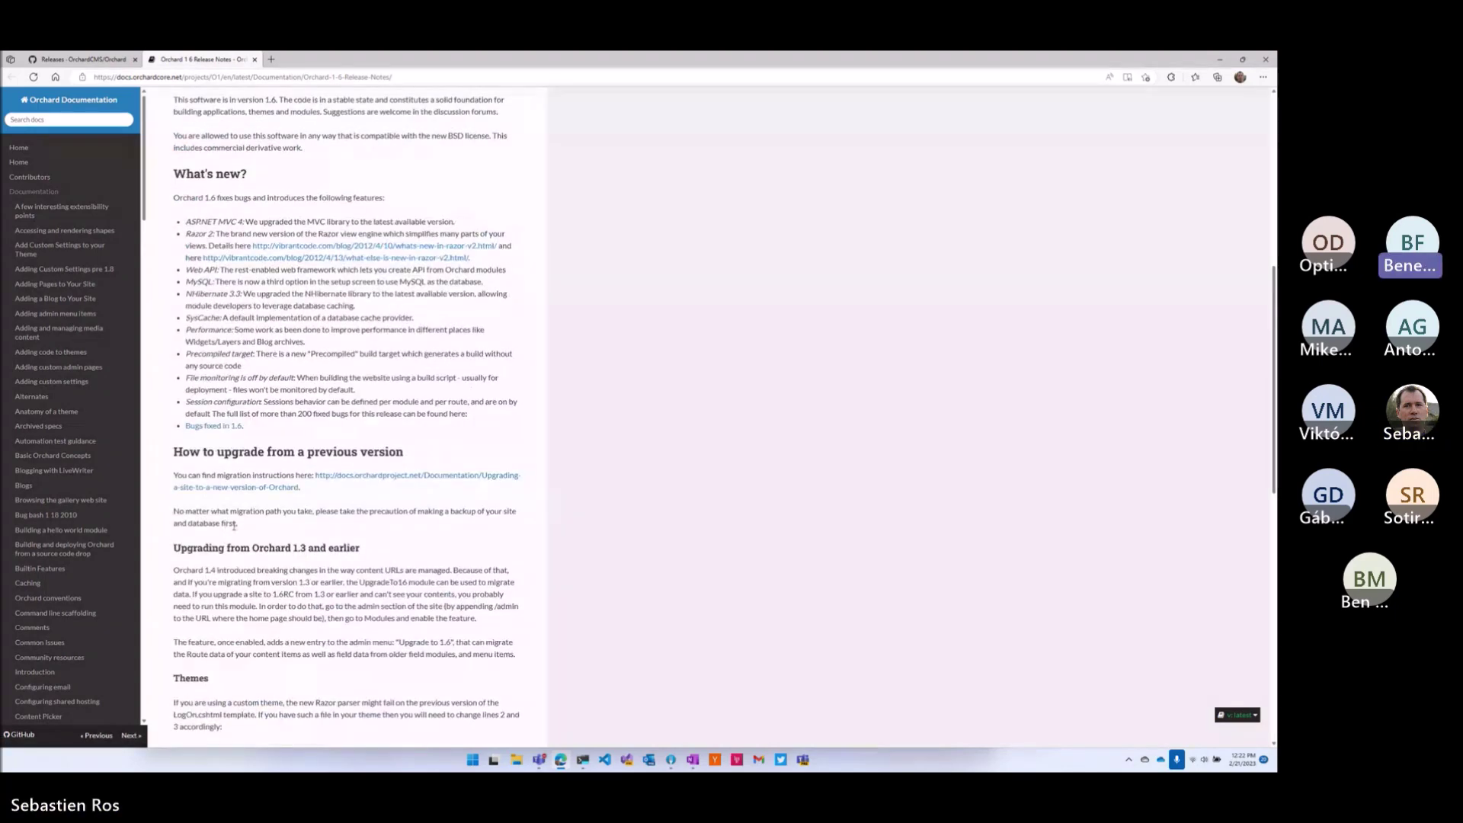
scroll(234, 525, "down", 5)
scroll(234, 531, "up", 6)
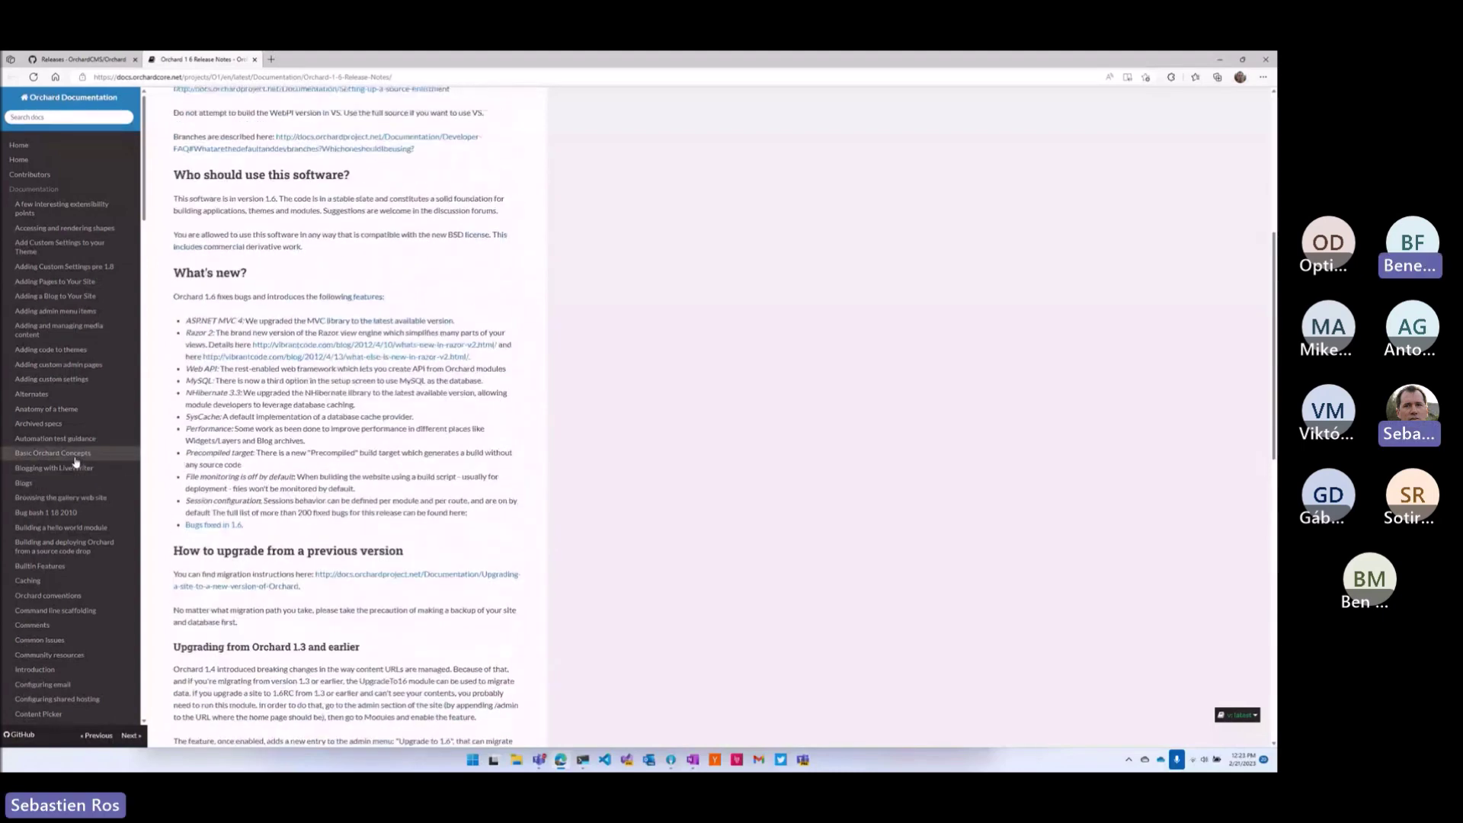
scroll(46, 229, "down", 9)
scroll(49, 229, "up", 12)
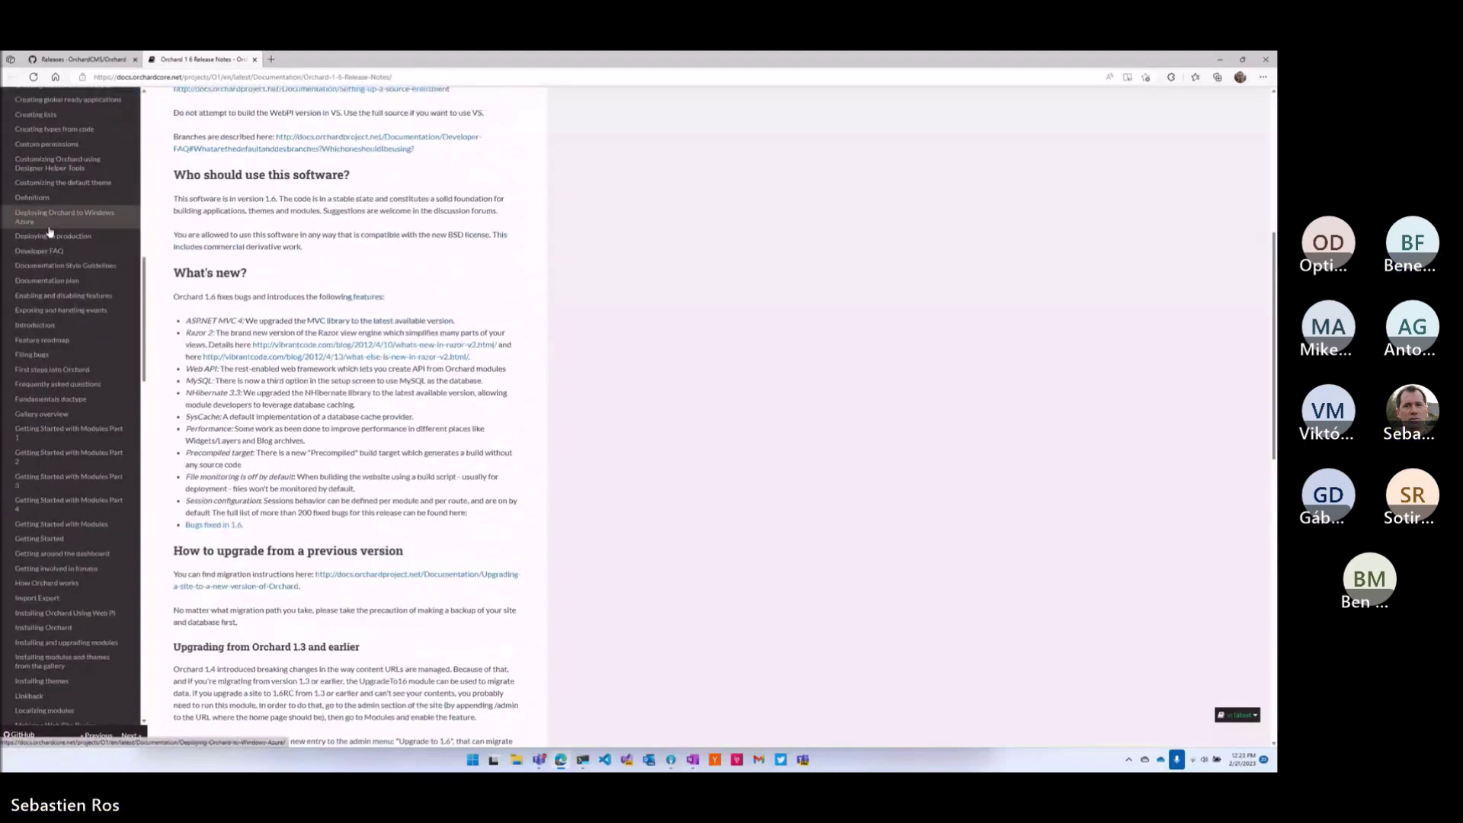
key("ctrl+f")
type("release")
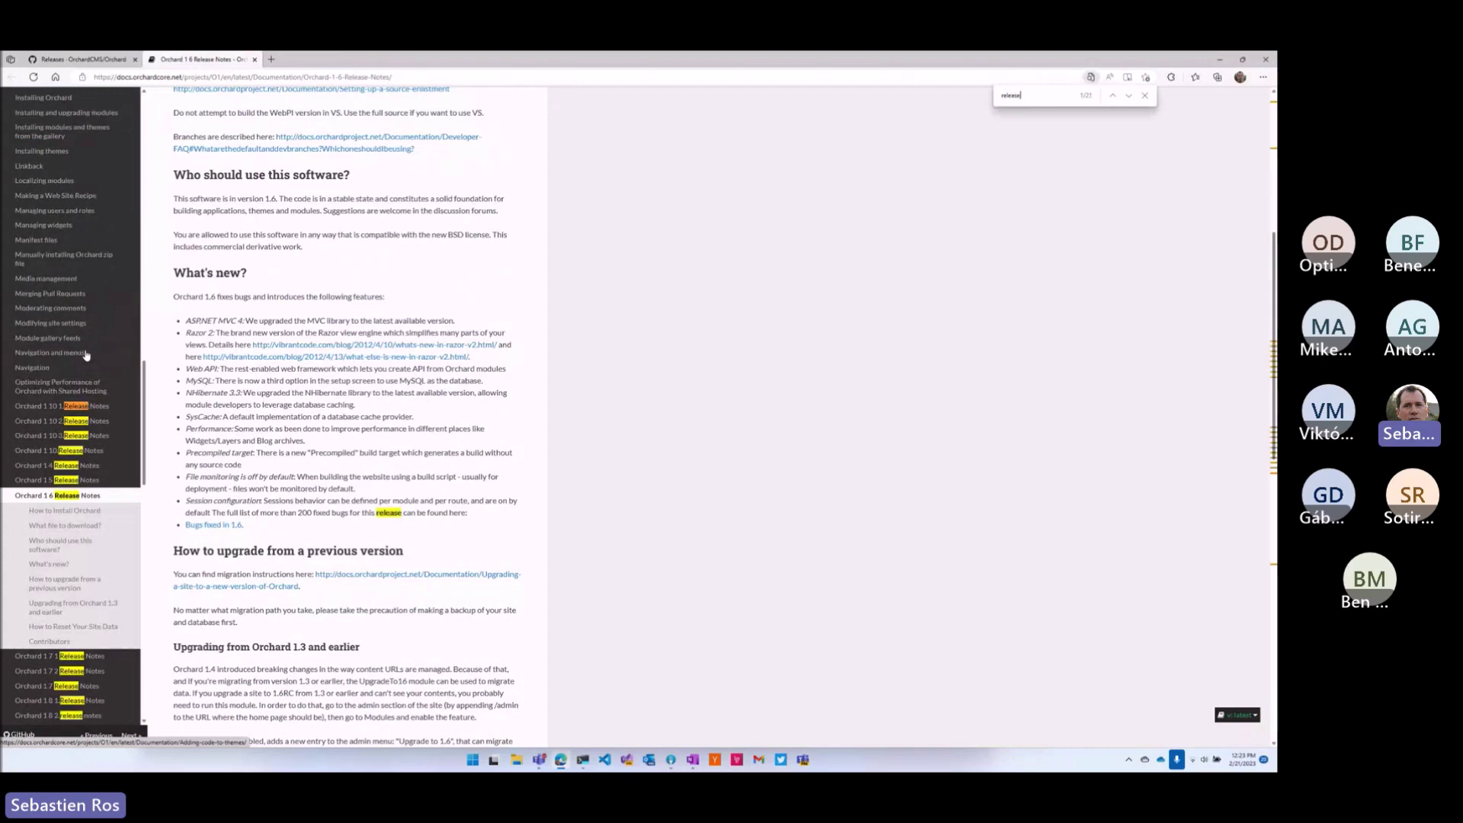
key("Escape")
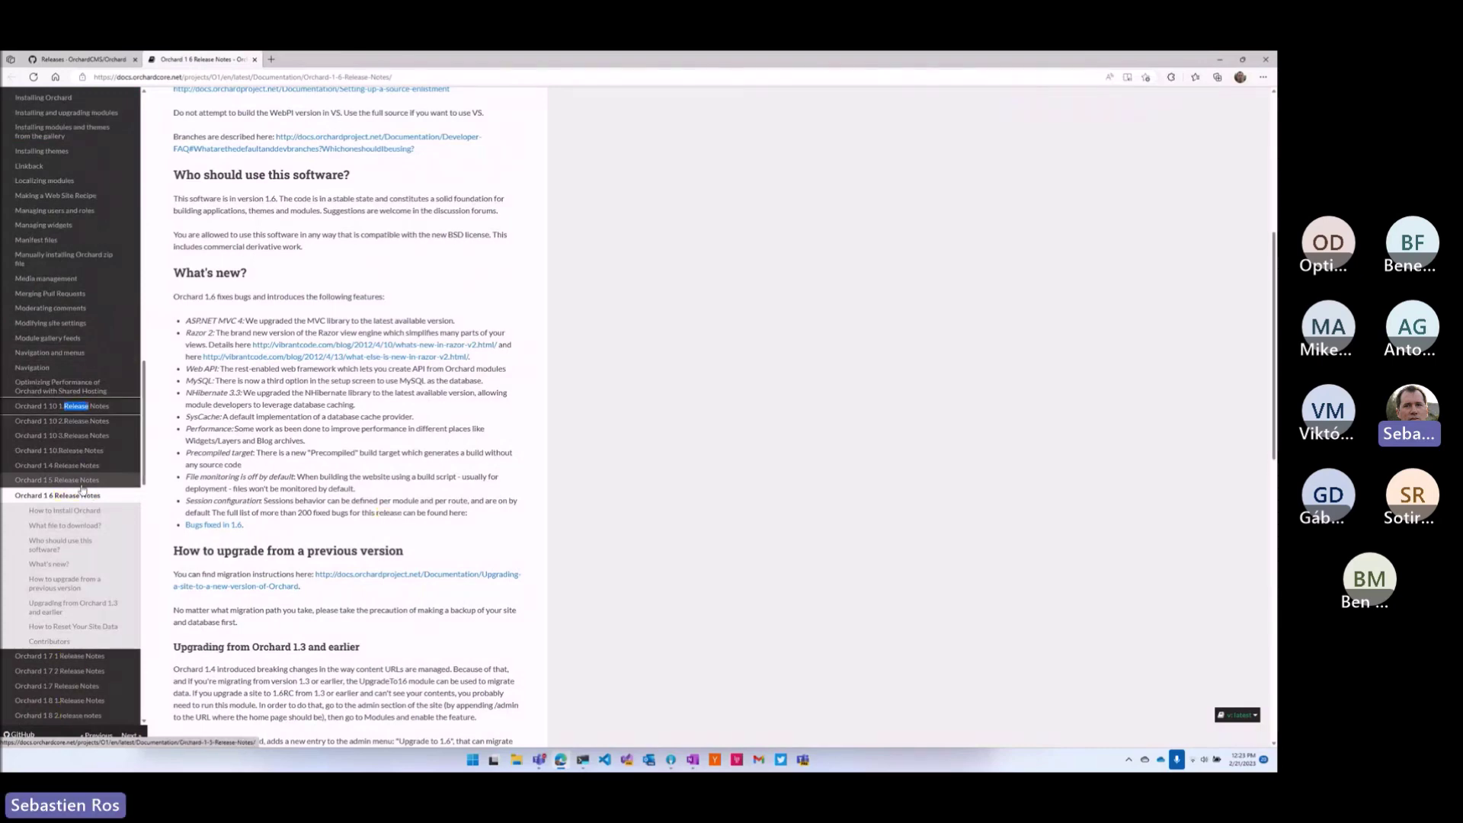
Open the Orchard 1.5 Release Notes and search them for 'projection'
left_click(76, 480)
key("ctrl+f")
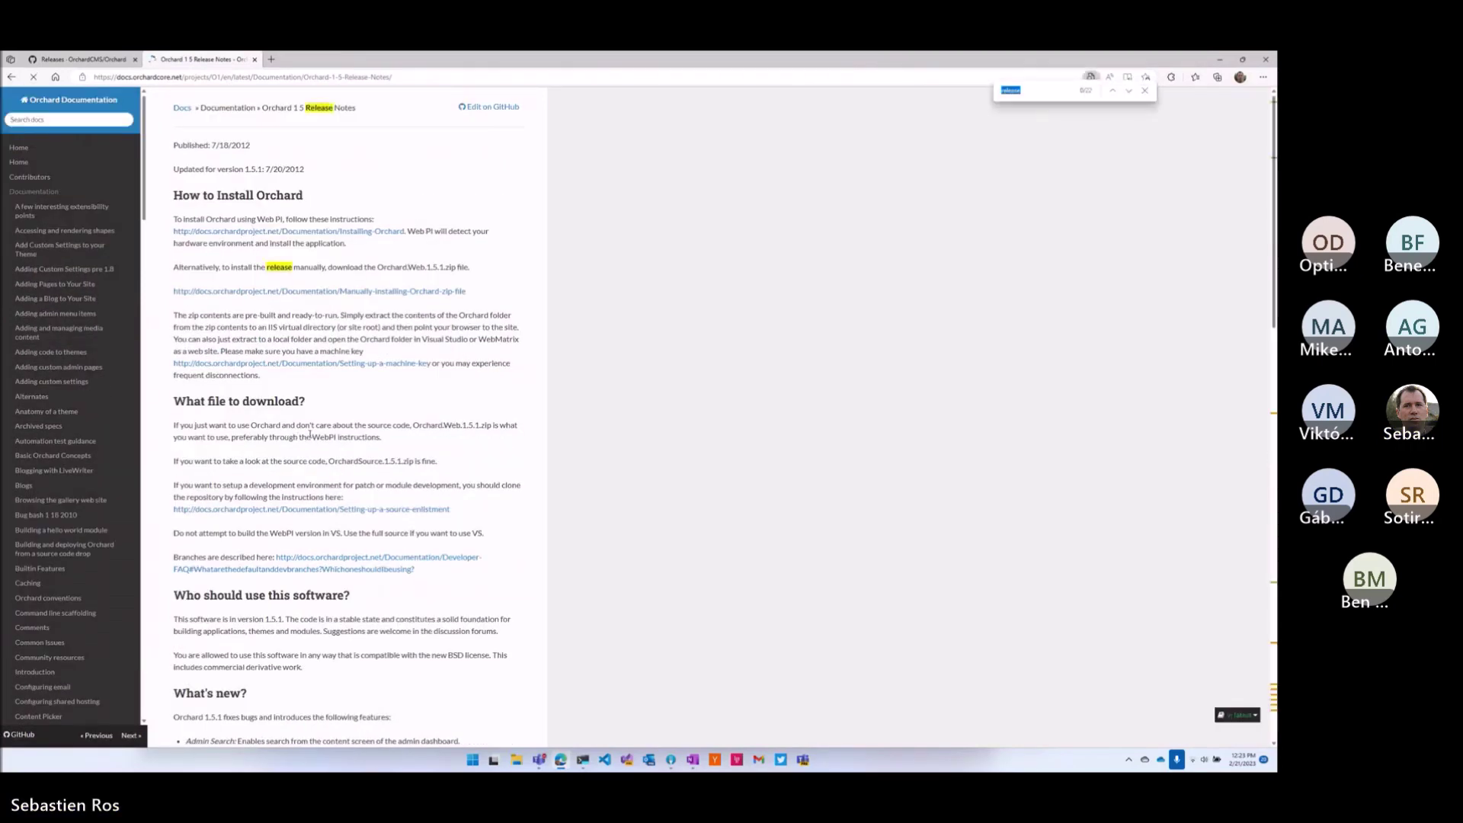
type("project")
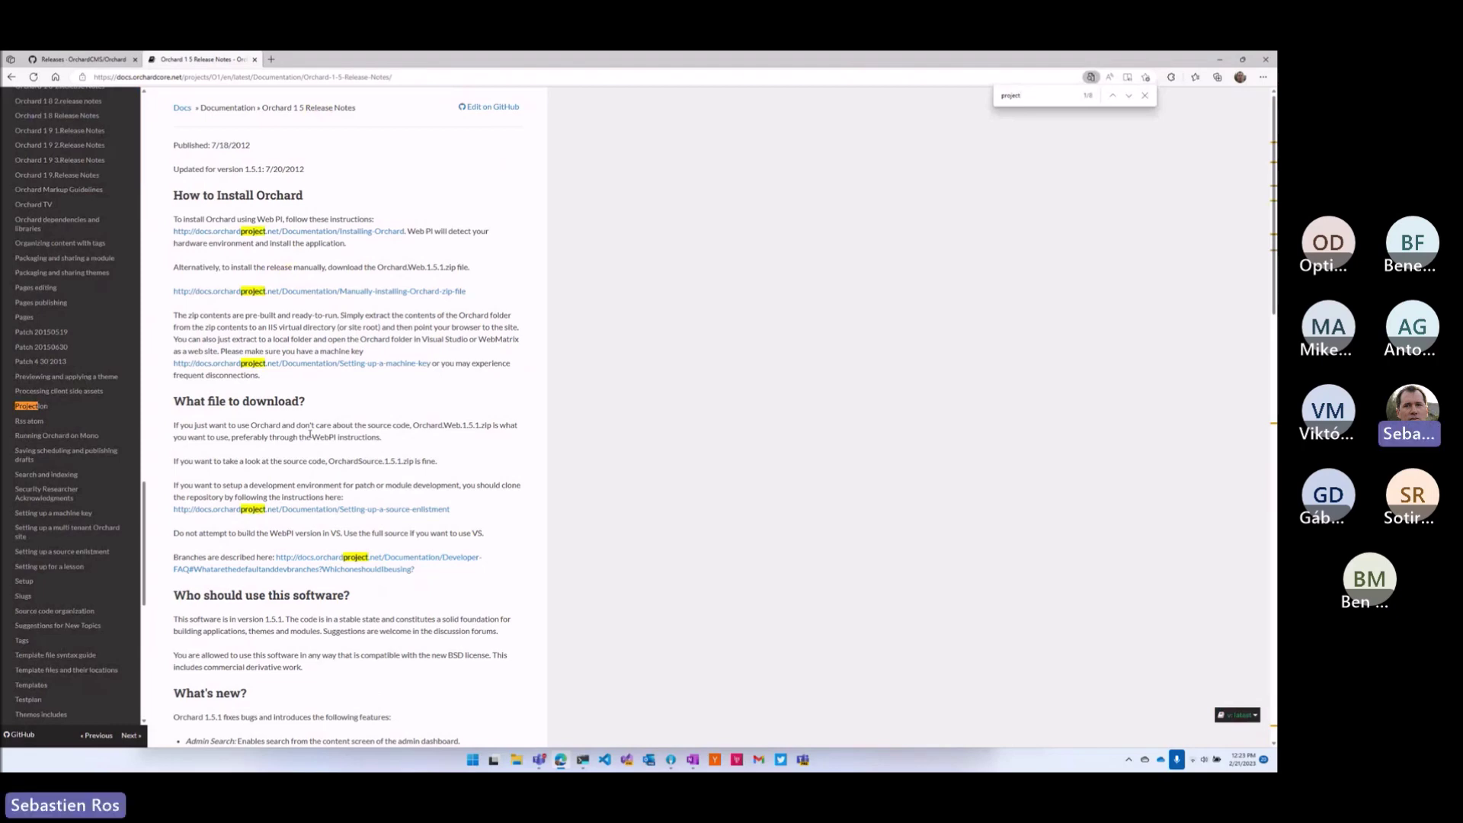
type("ion")
scroll(303, 494, "down", 1)
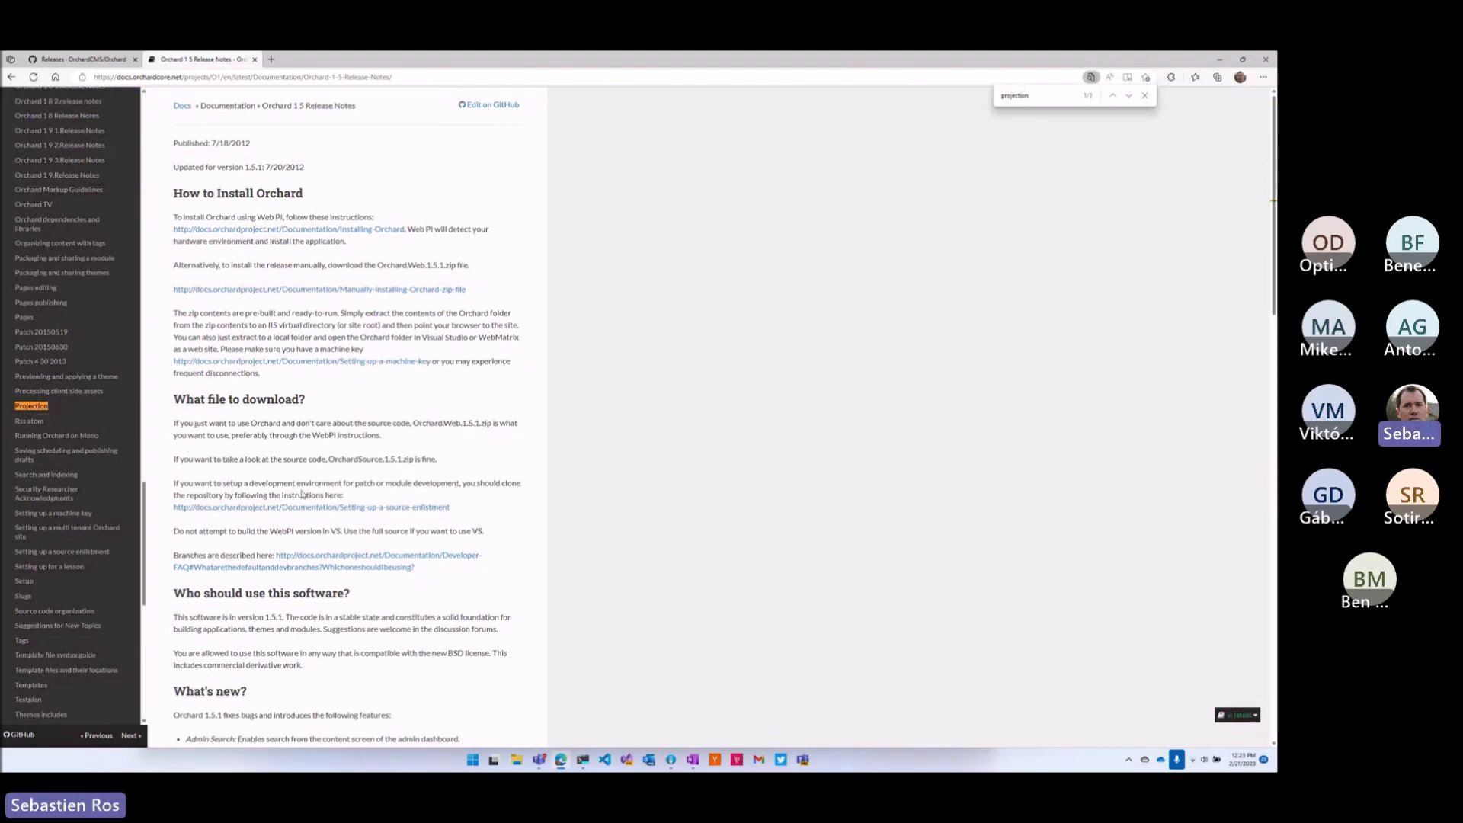
scroll(303, 494, "down", 5)
Open the Projection documentation page and read its query and filter setup
left_click(87, 406)
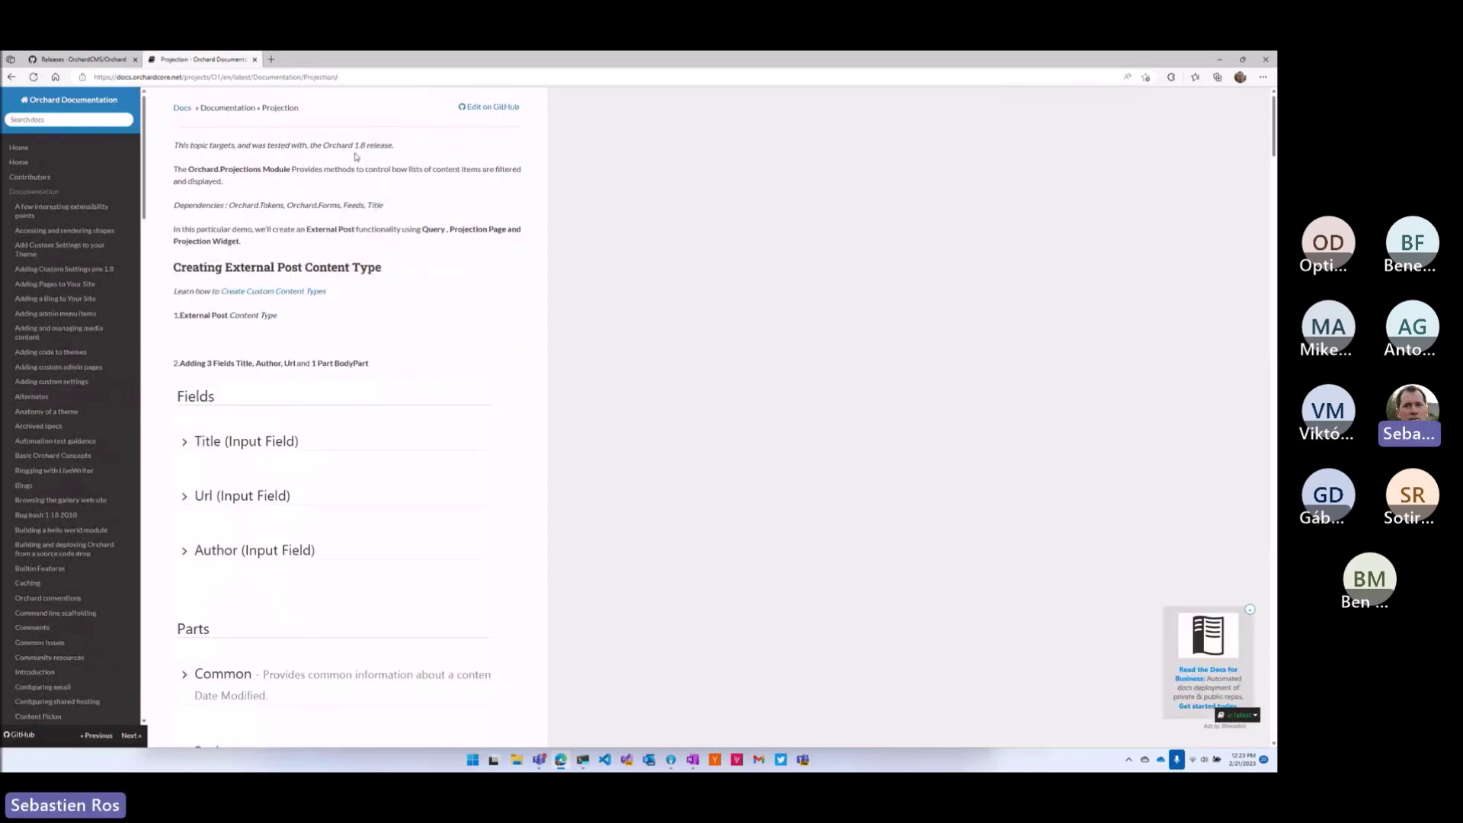
left_click_drag(358, 146, 393, 146)
left_click(402, 151)
scroll(439, 312, "down", 5)
scroll(408, 418, "up", 5)
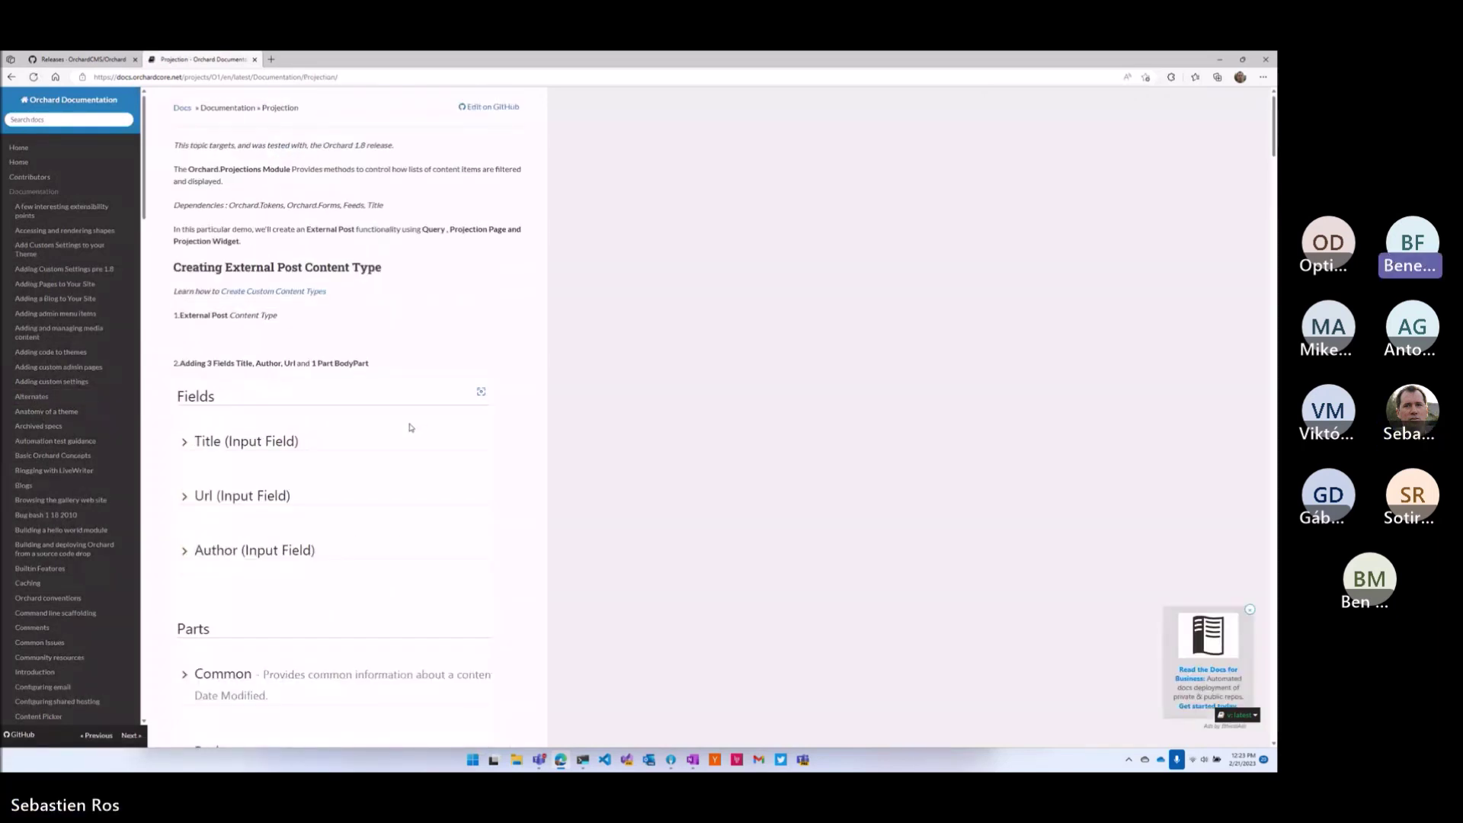
scroll(408, 422, "down", 3)
scroll(408, 422, "down", 6)
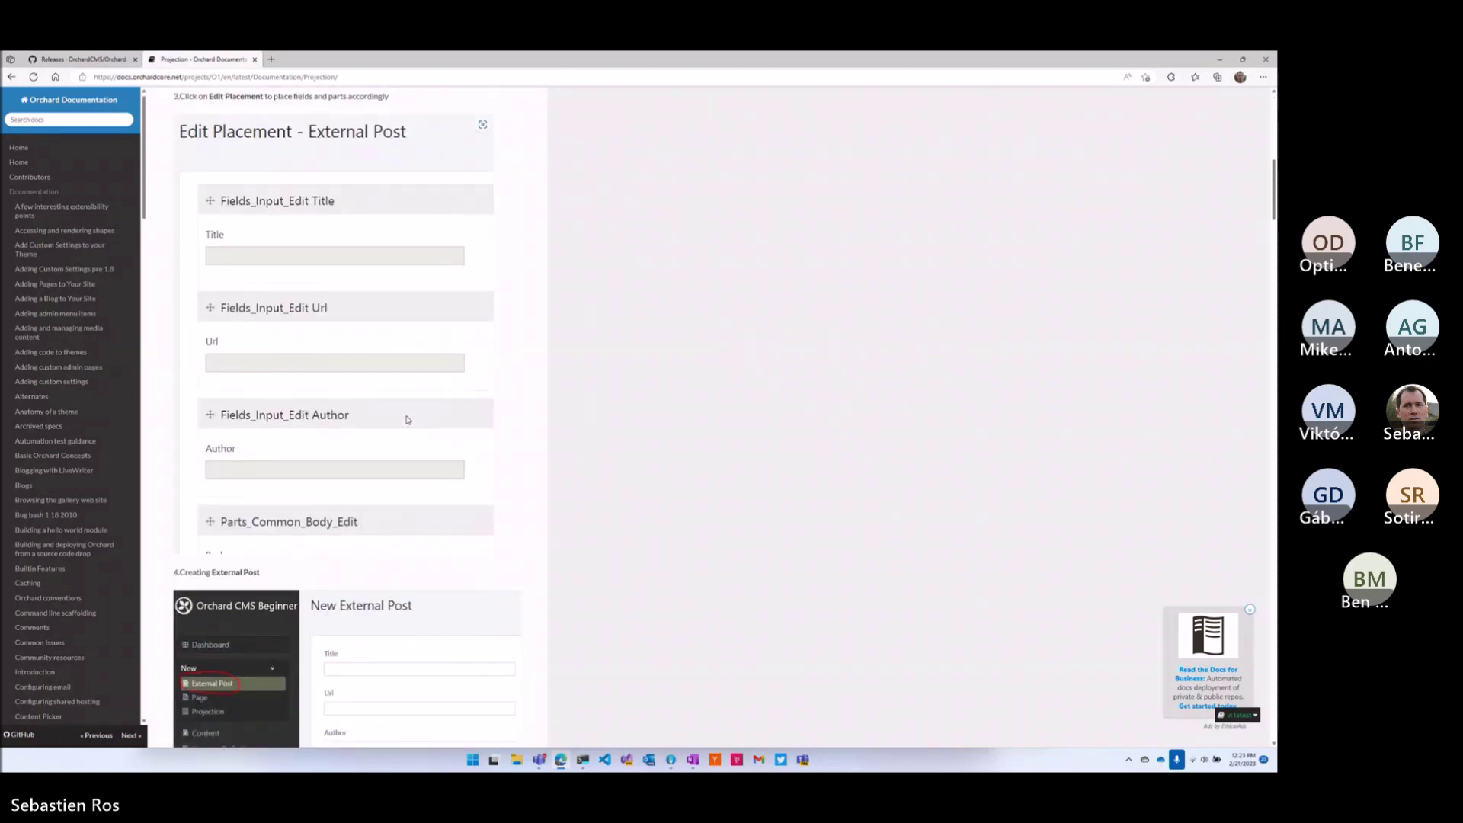
Read on through the sort criteria, layout and Html List property sections
scroll(407, 417, "down", 8)
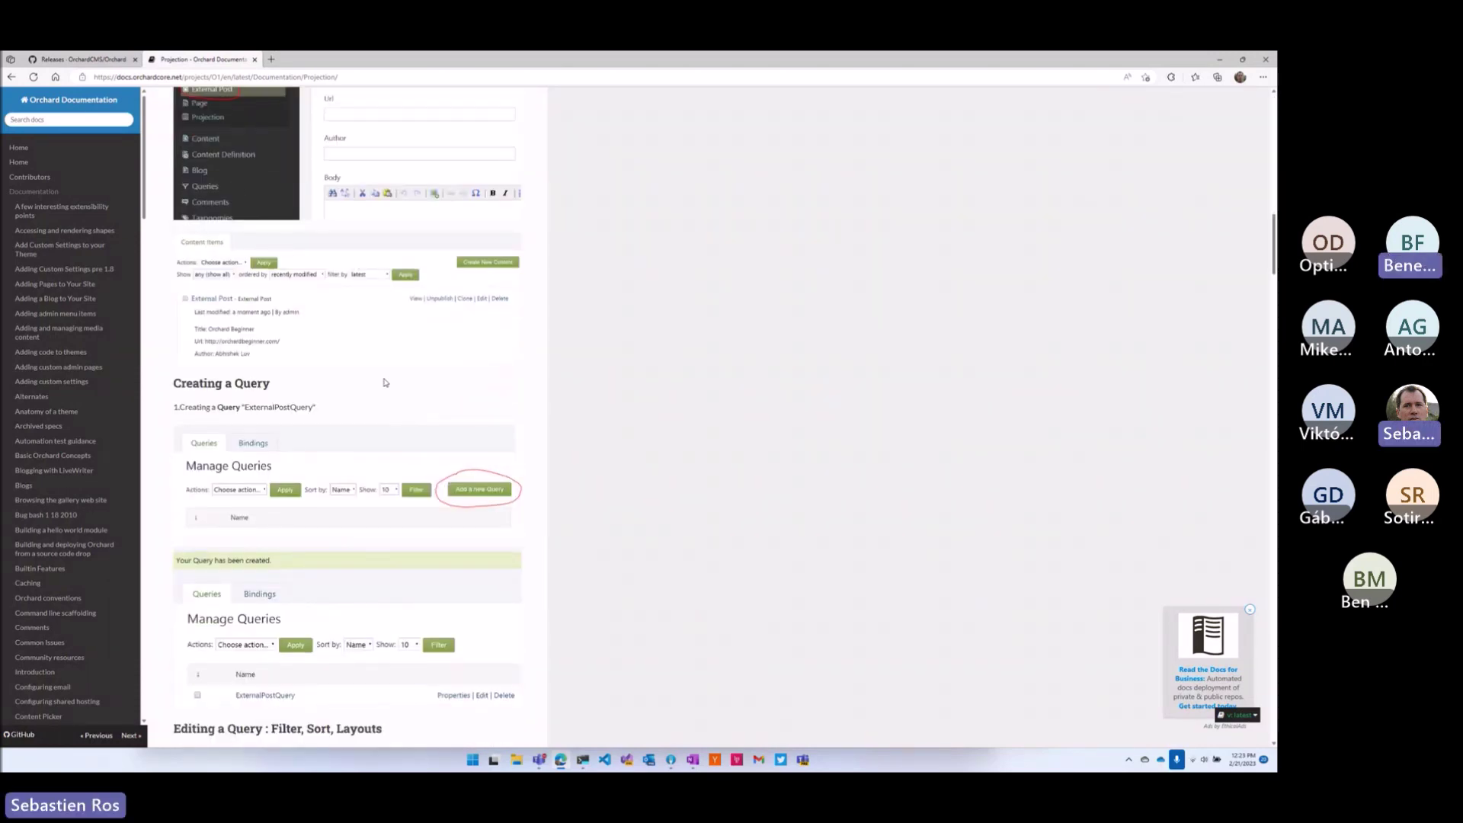
scroll(381, 381, "down", 3)
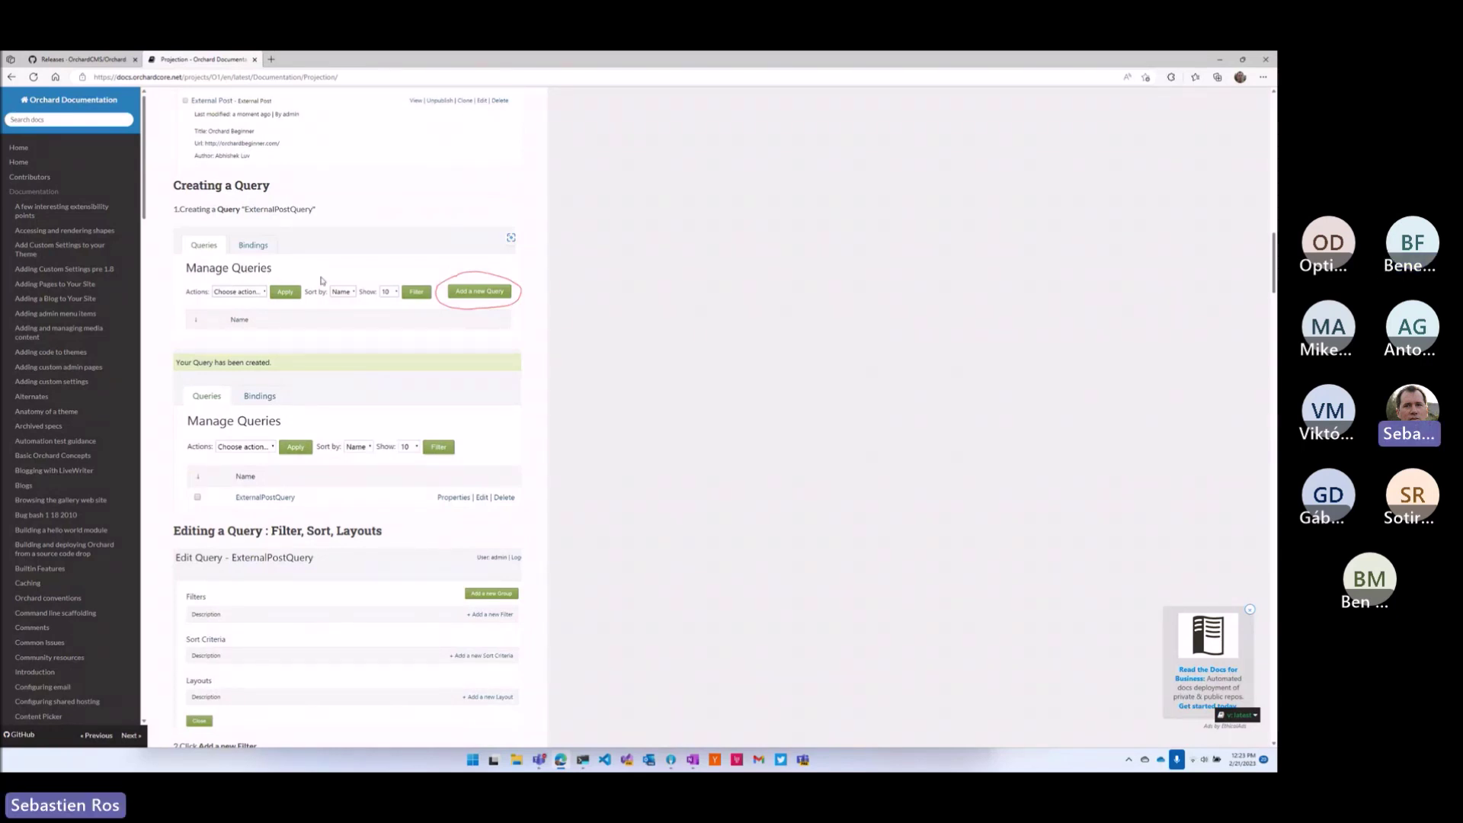
scroll(320, 281, "down", 3)
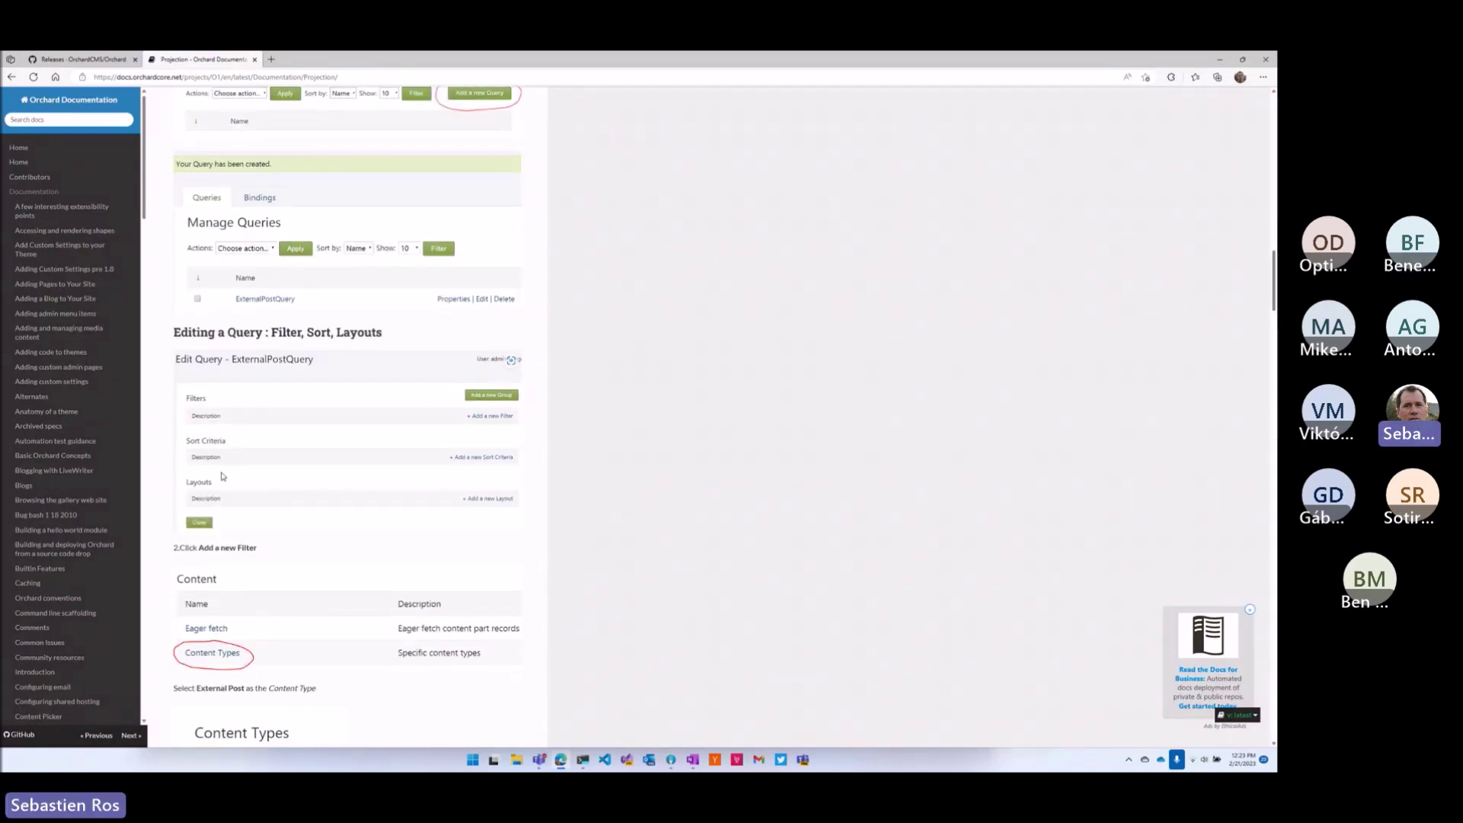
scroll(223, 477, "down", 6)
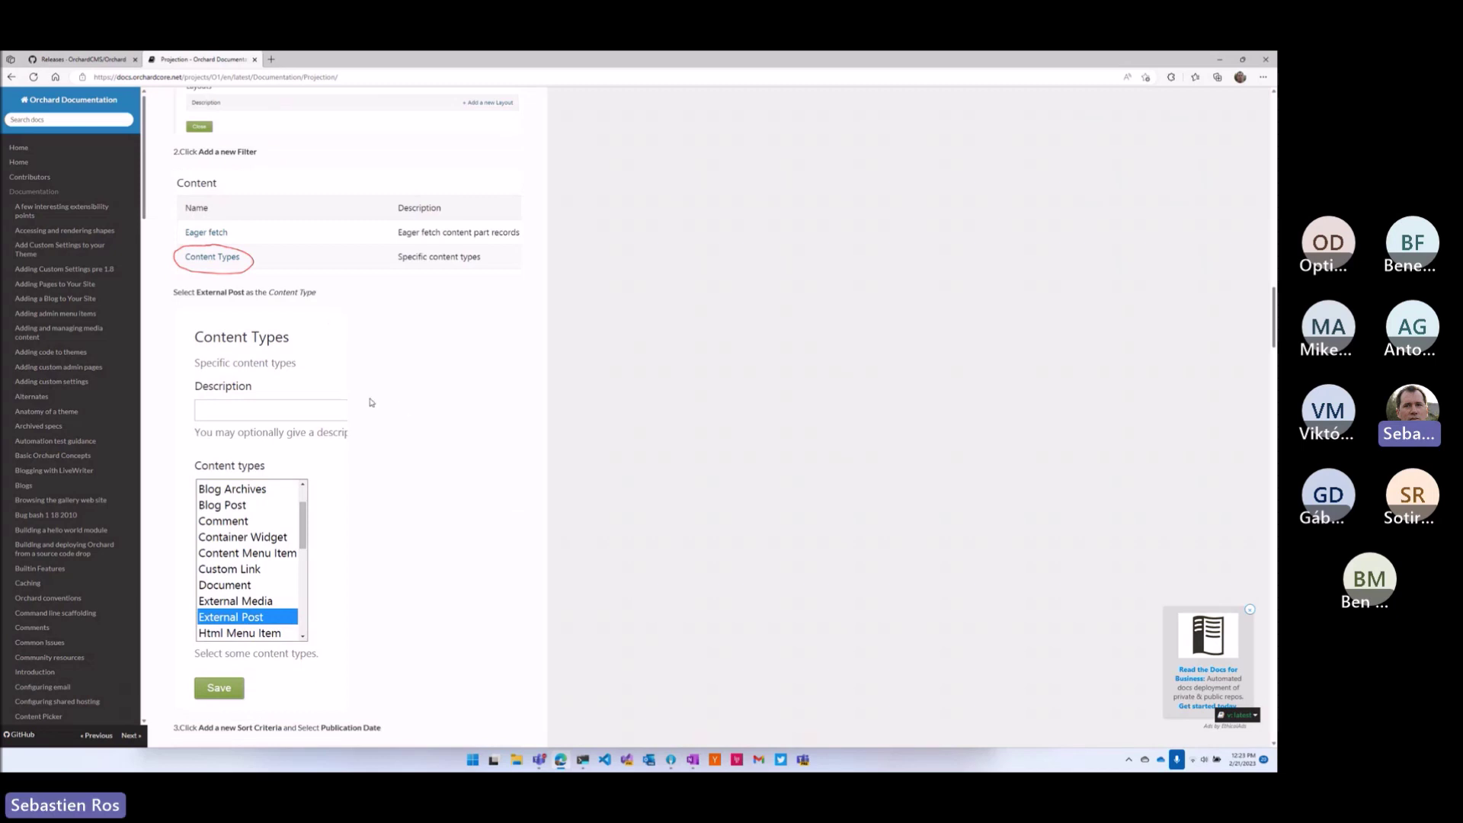
scroll(241, 343, "up", 3)
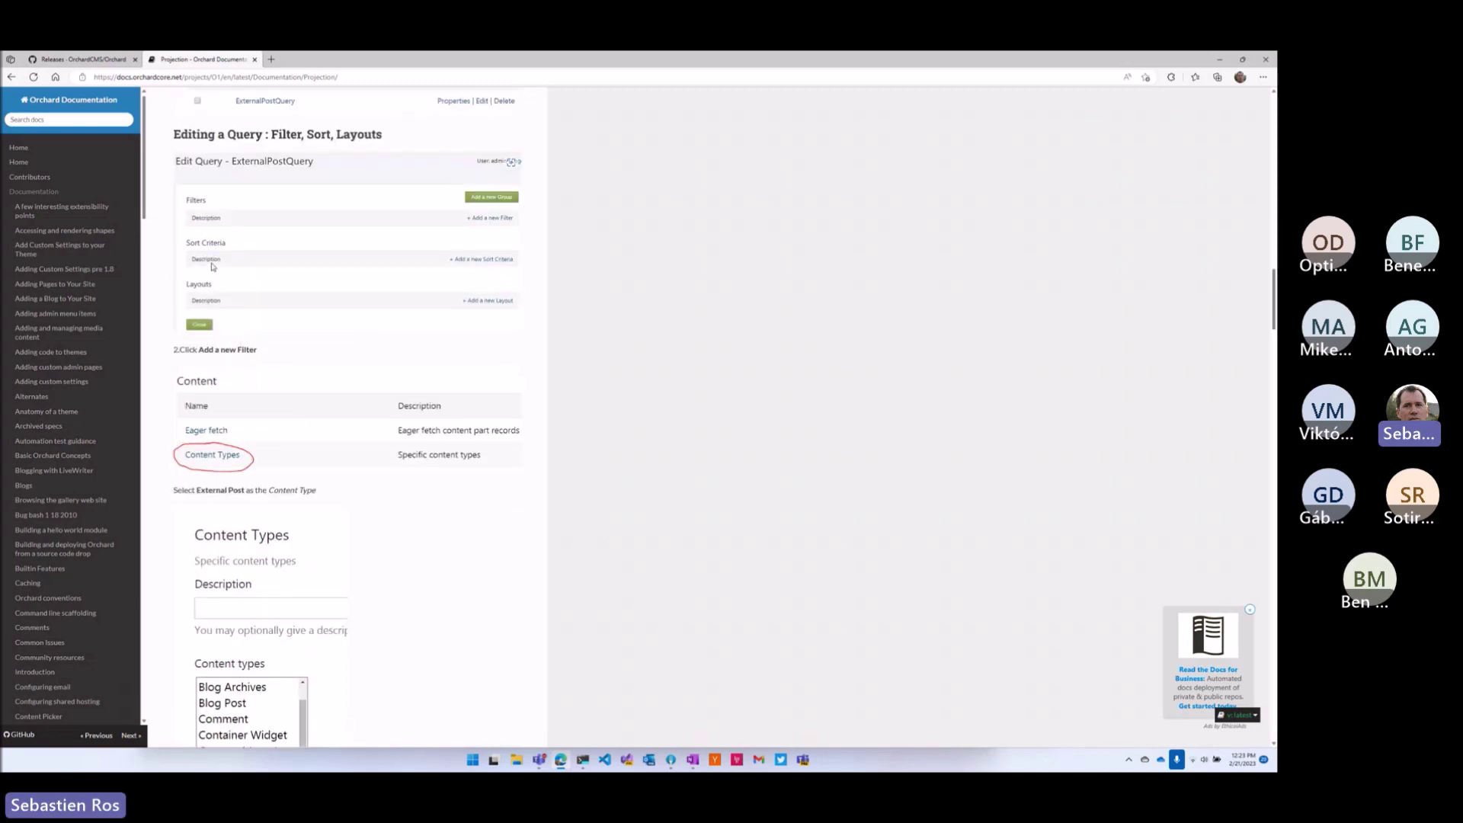
scroll(402, 500, "down", 6)
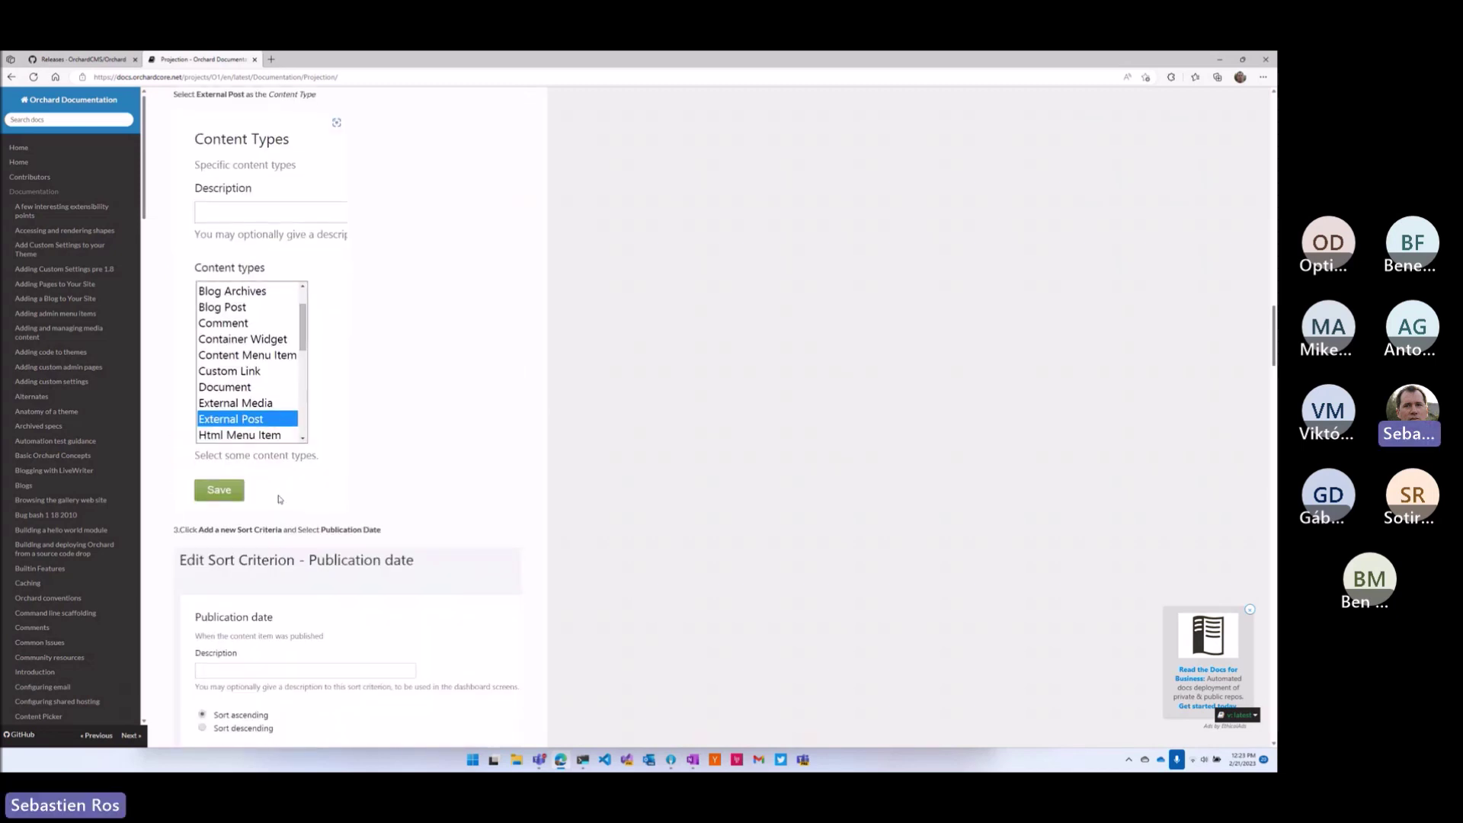
scroll(279, 499, "down", 4)
scroll(243, 395, "down", 6)
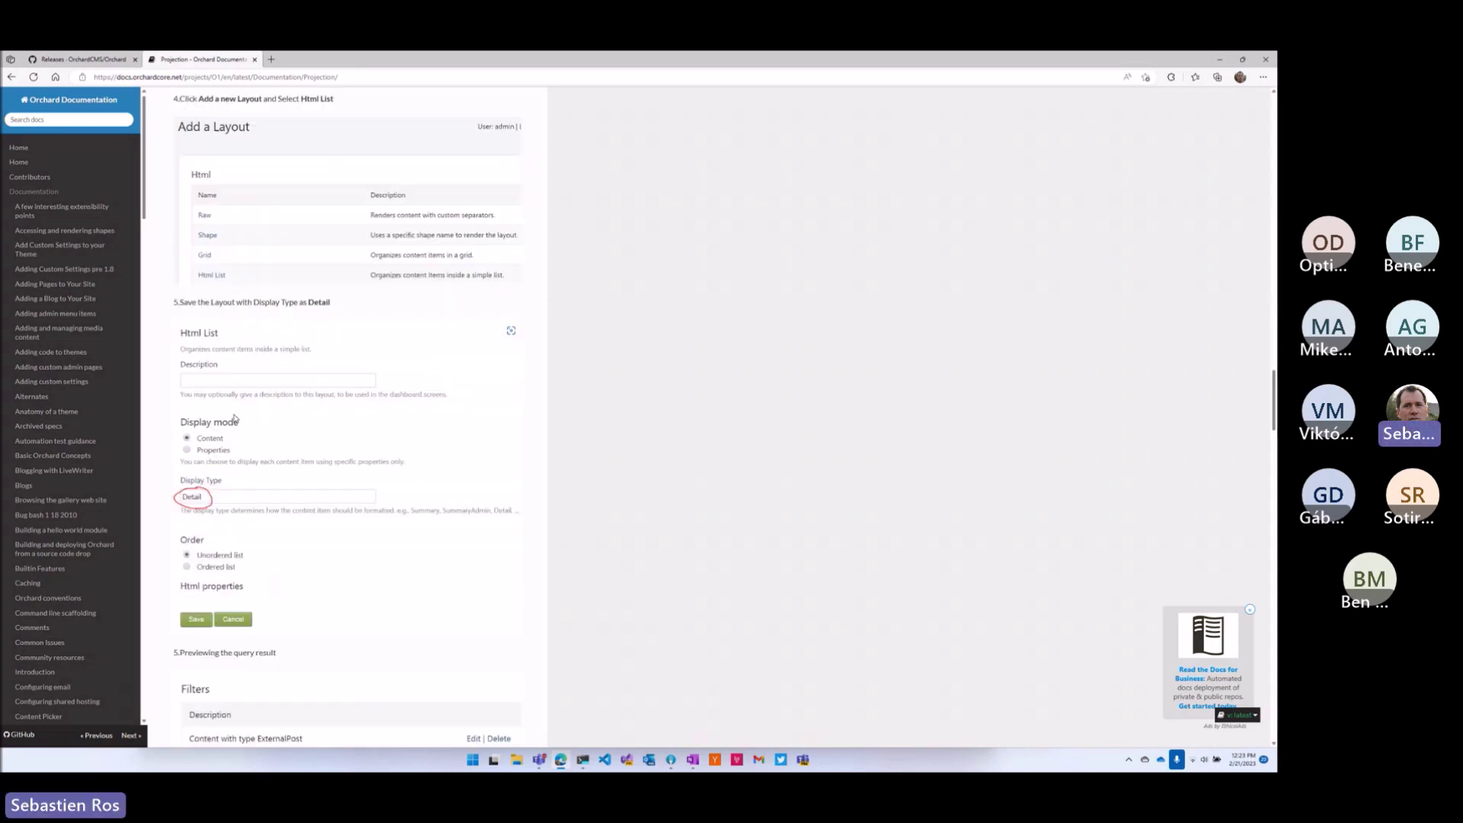
scroll(235, 418, "down", 2)
scroll(222, 435, "down", 8)
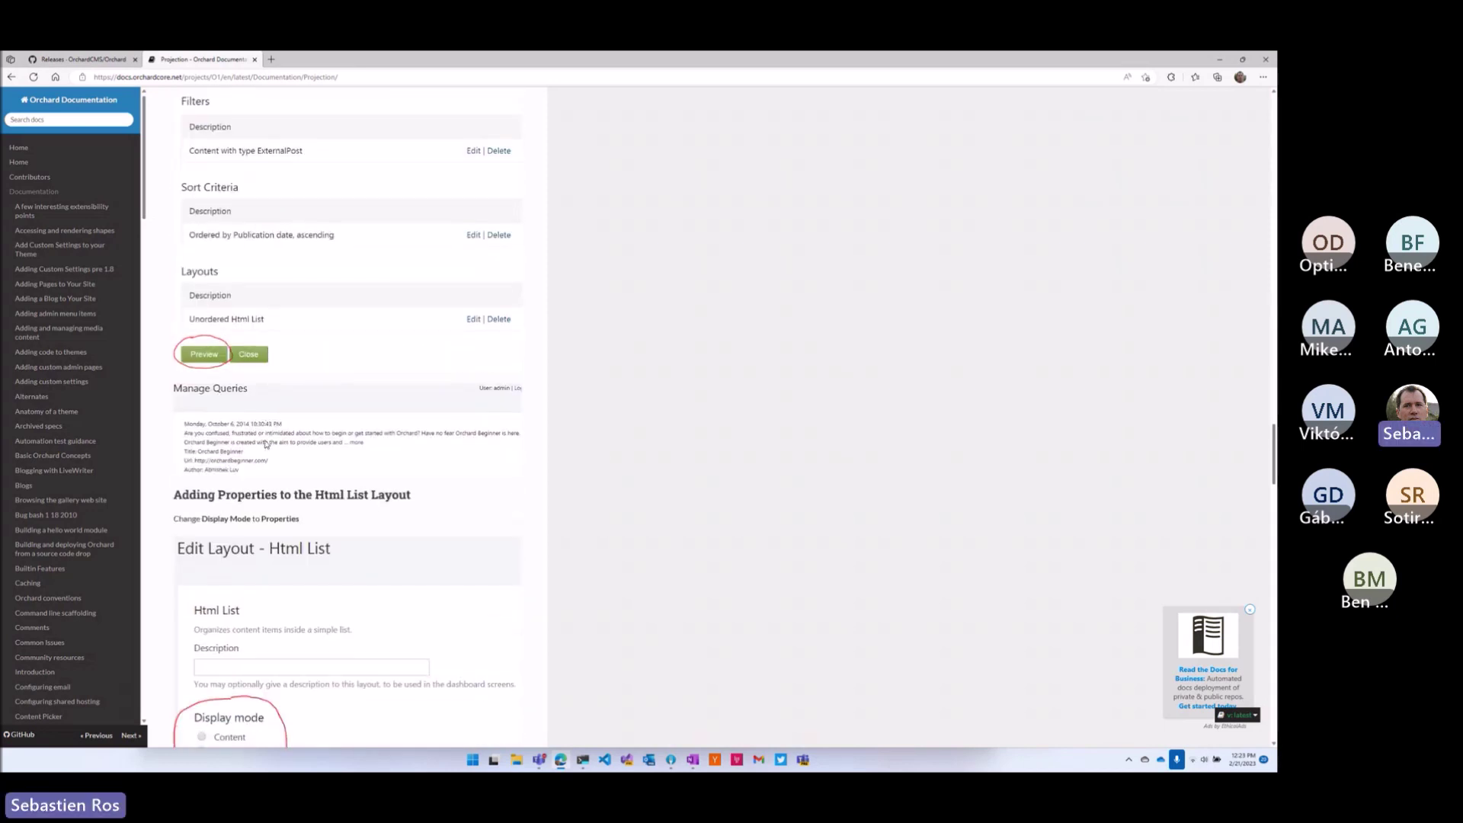
scroll(266, 443, "down", 8)
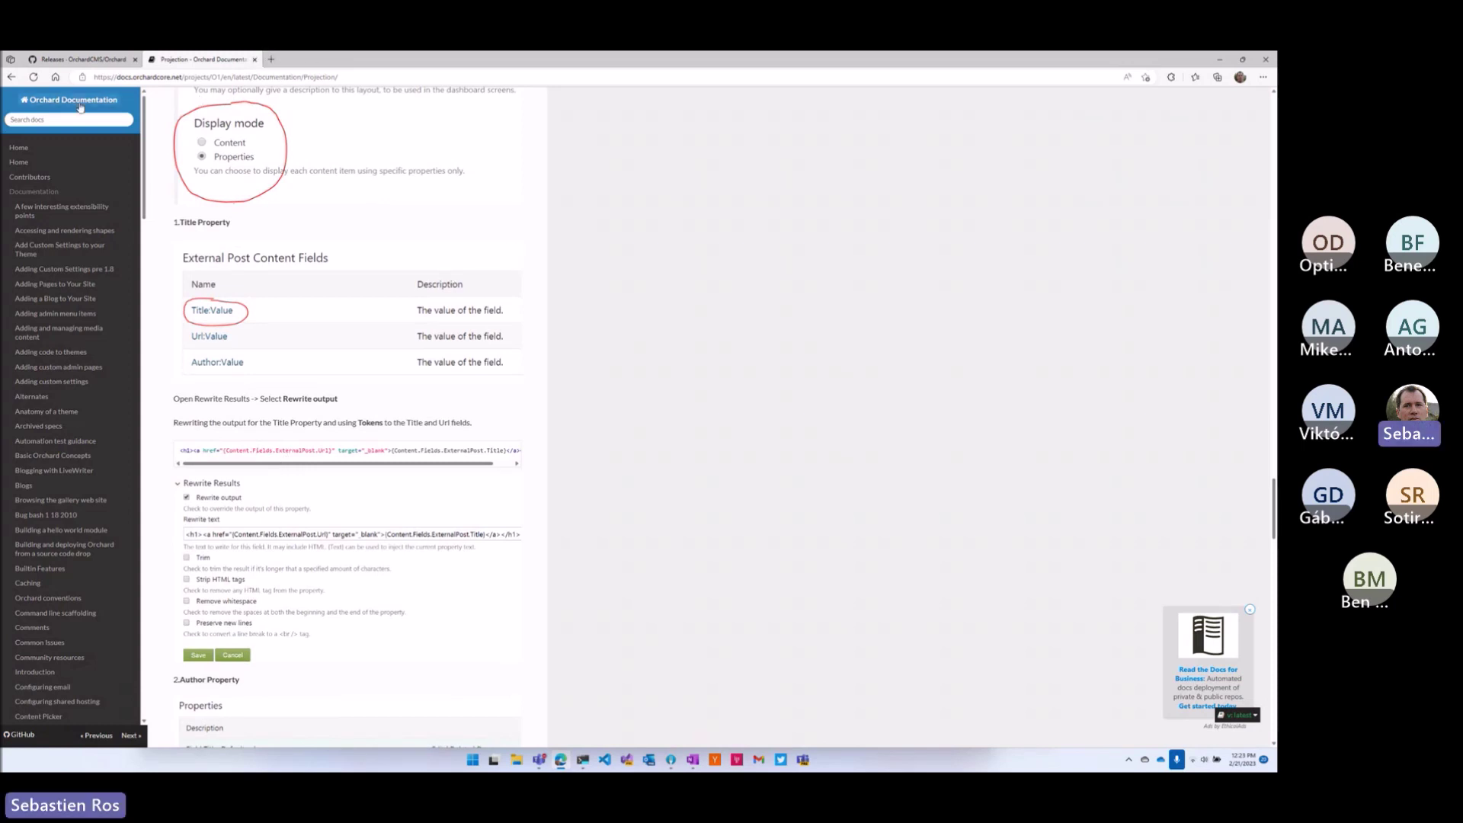
Search the documentation for 'wor' and open the Workflows page
left_click(63, 120)
type("workflows")
key("Return")
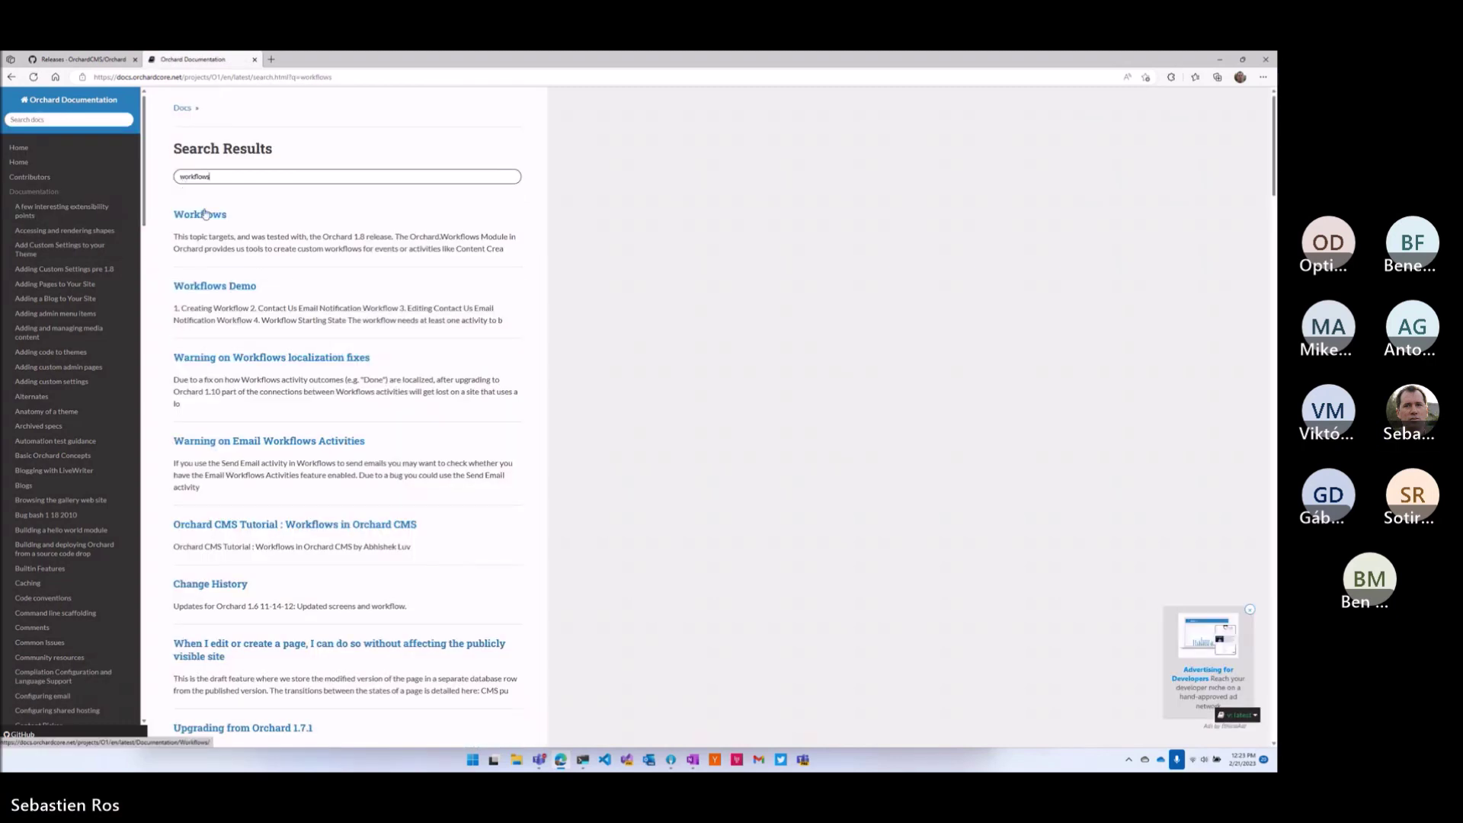
double_click(328, 236)
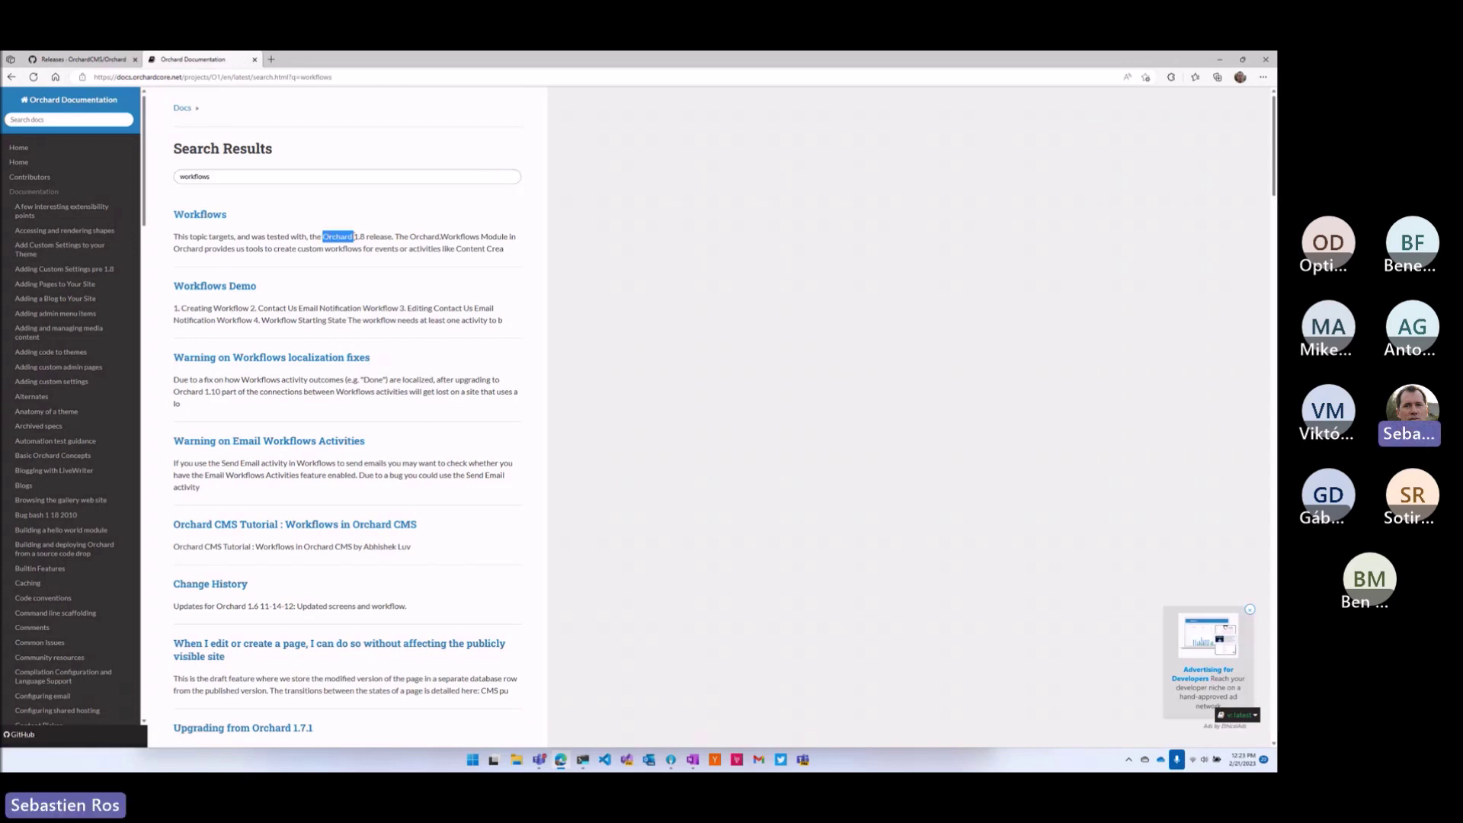
left_click(213, 220)
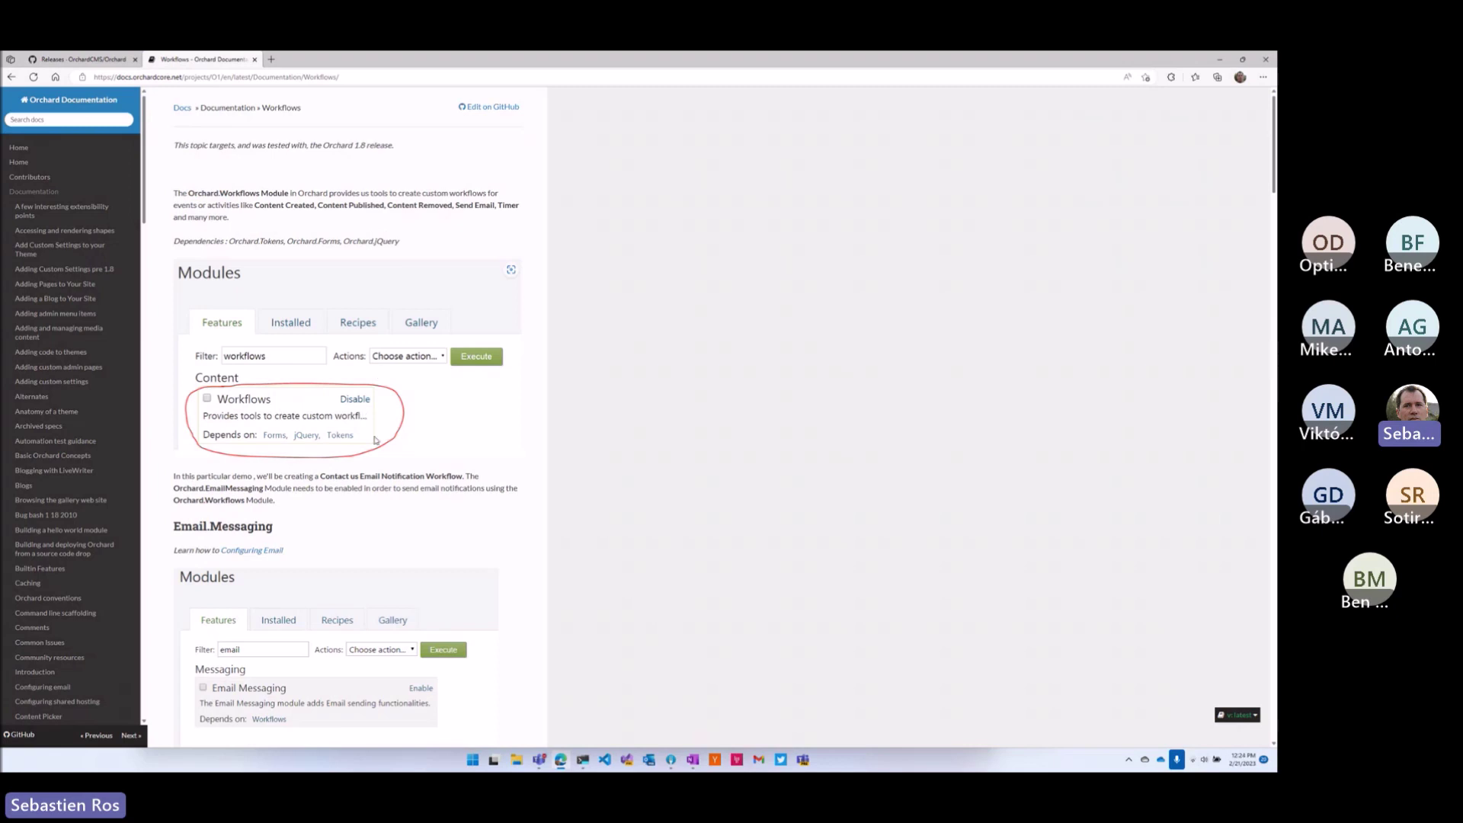
Read the Workflows tutorial down to its end
scroll(384, 453, "down", 15)
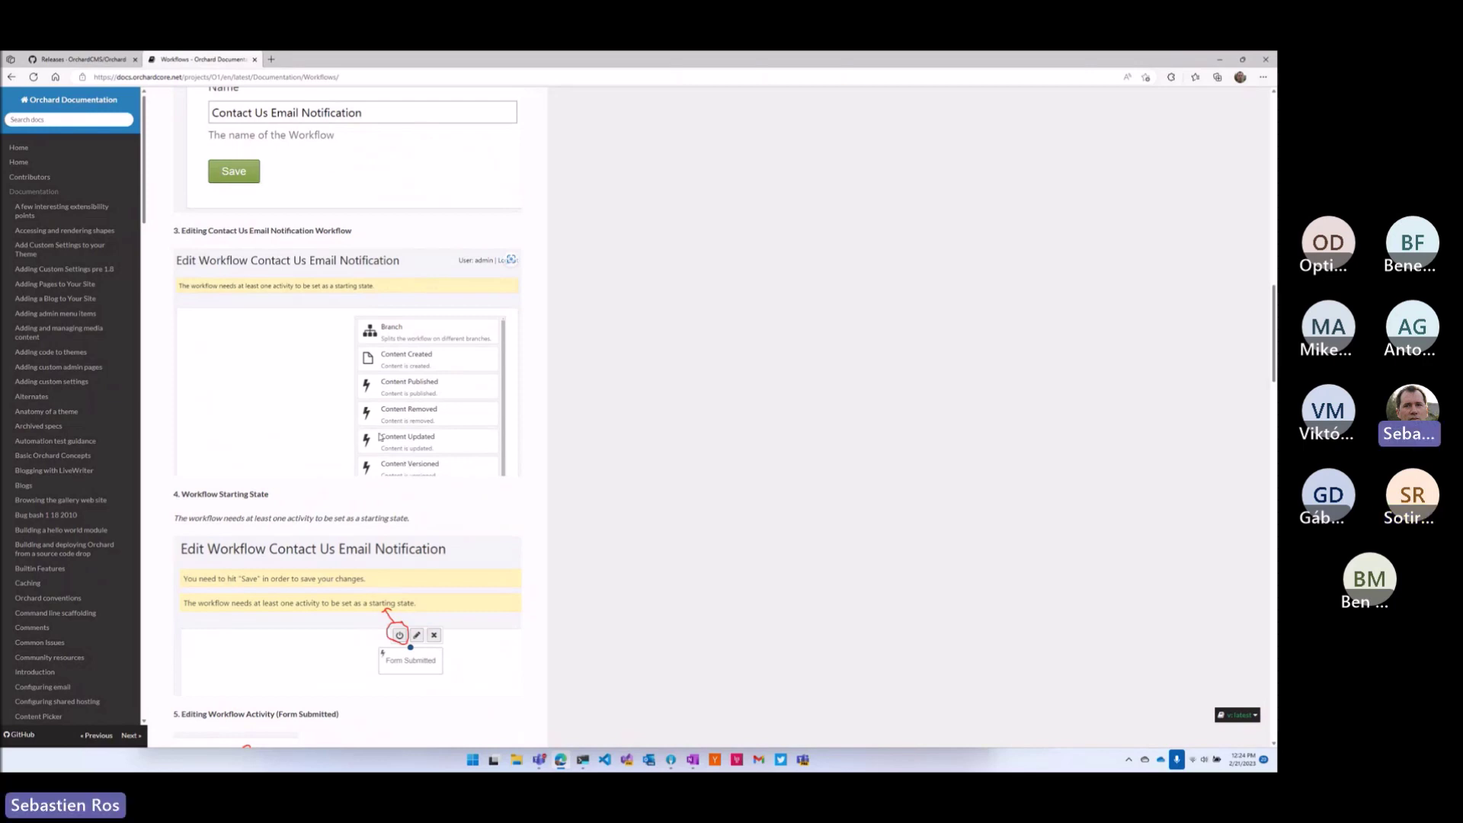
scroll(396, 453, "down", 1)
scroll(396, 453, "down", 6)
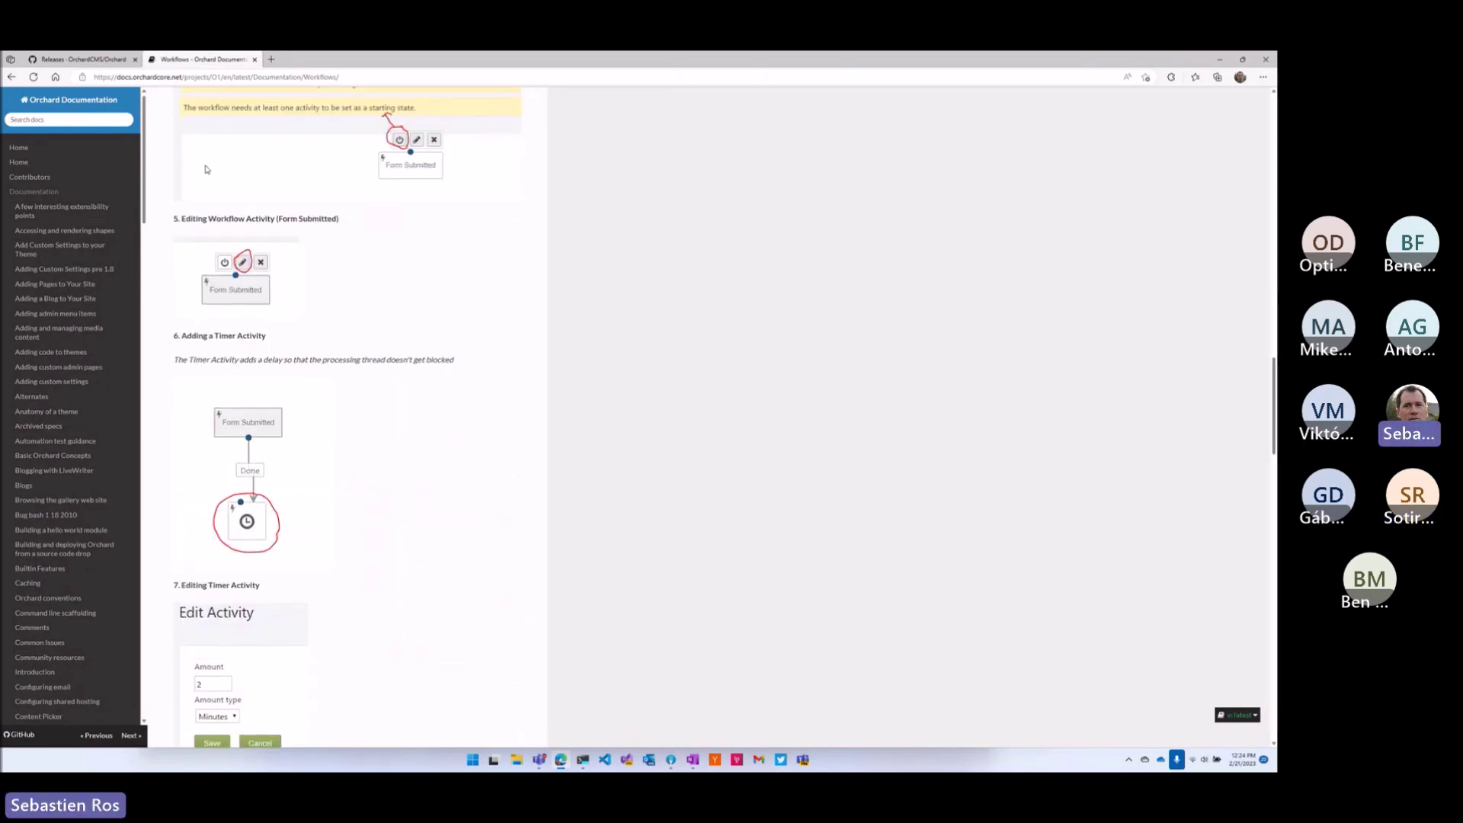
scroll(329, 292, "down", 4)
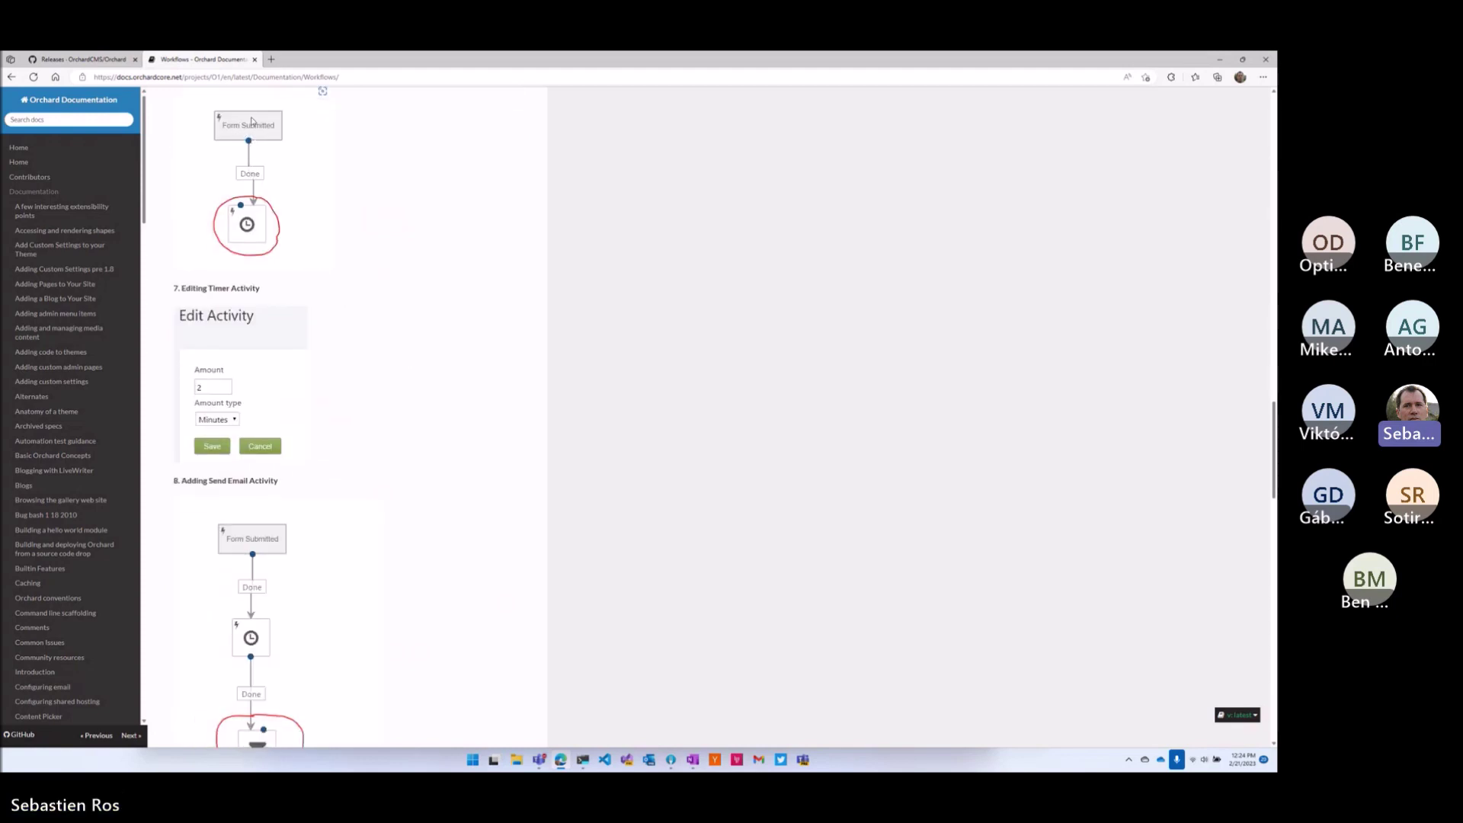
scroll(320, 270, "down", 1)
scroll(321, 282, "down", 3)
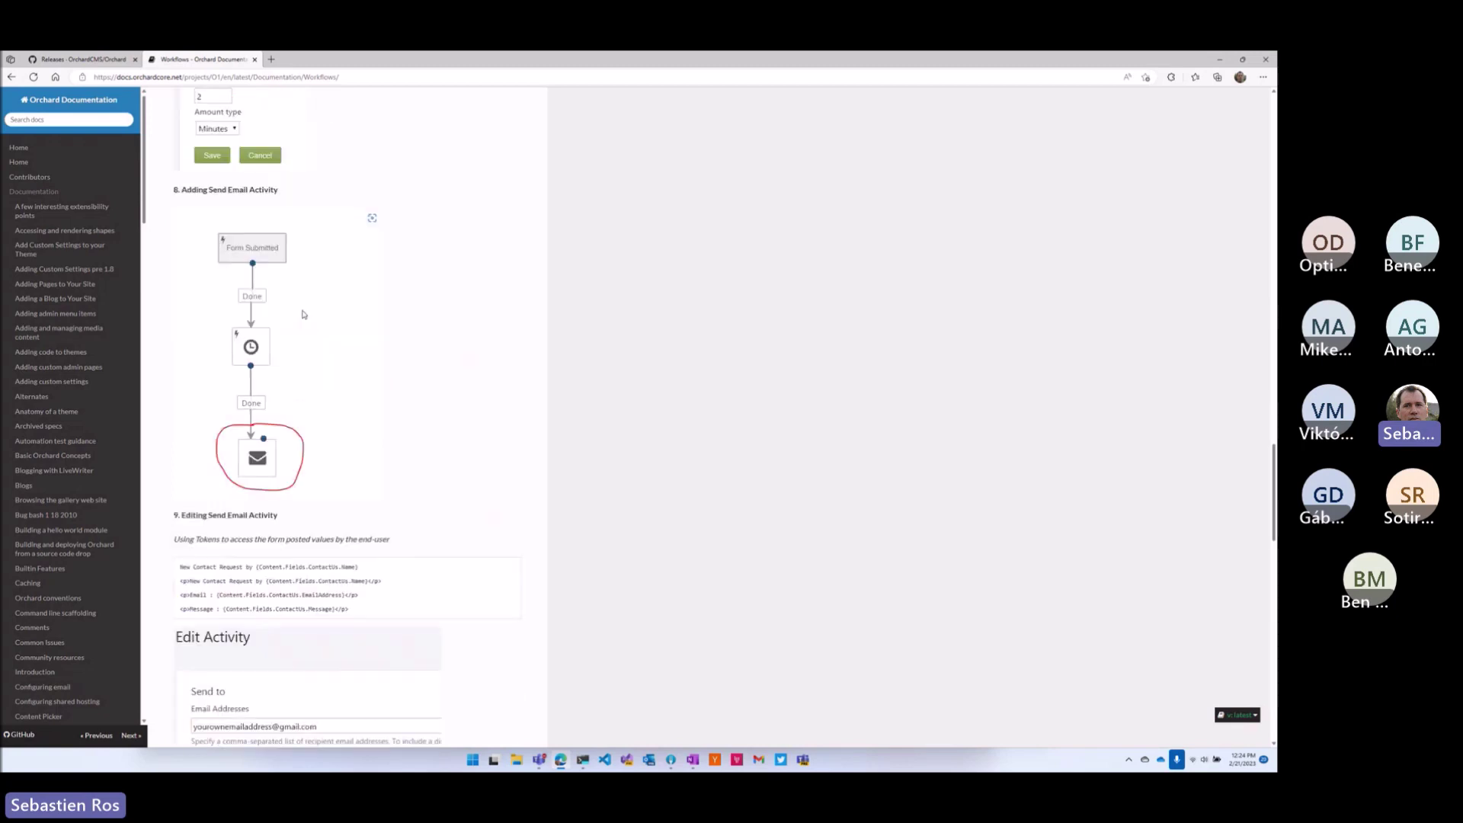
scroll(322, 293, "up", 1)
scroll(321, 297, "down", 1)
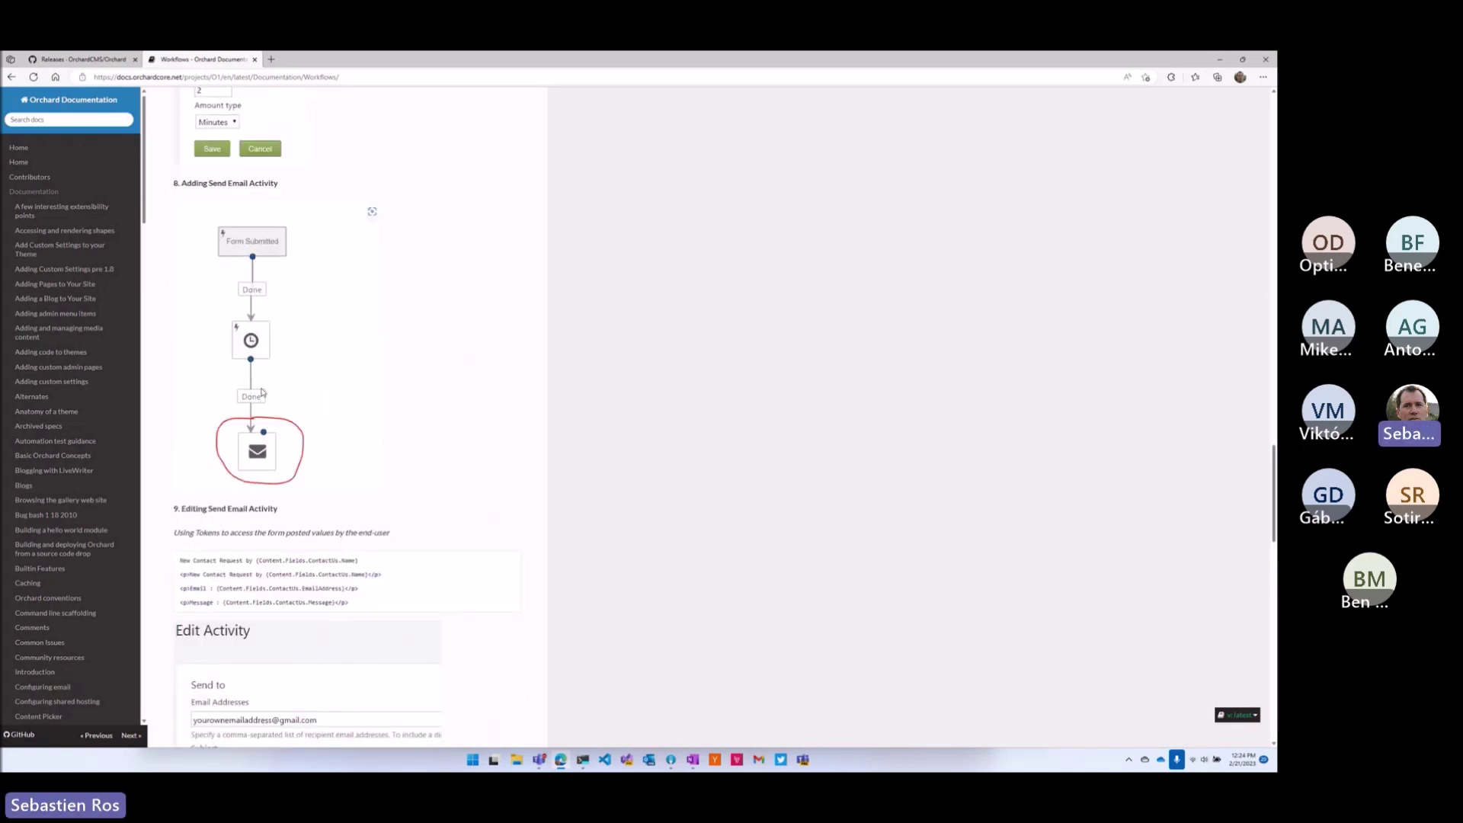
scroll(282, 450, "down", 4)
scroll(266, 349, "up", 3)
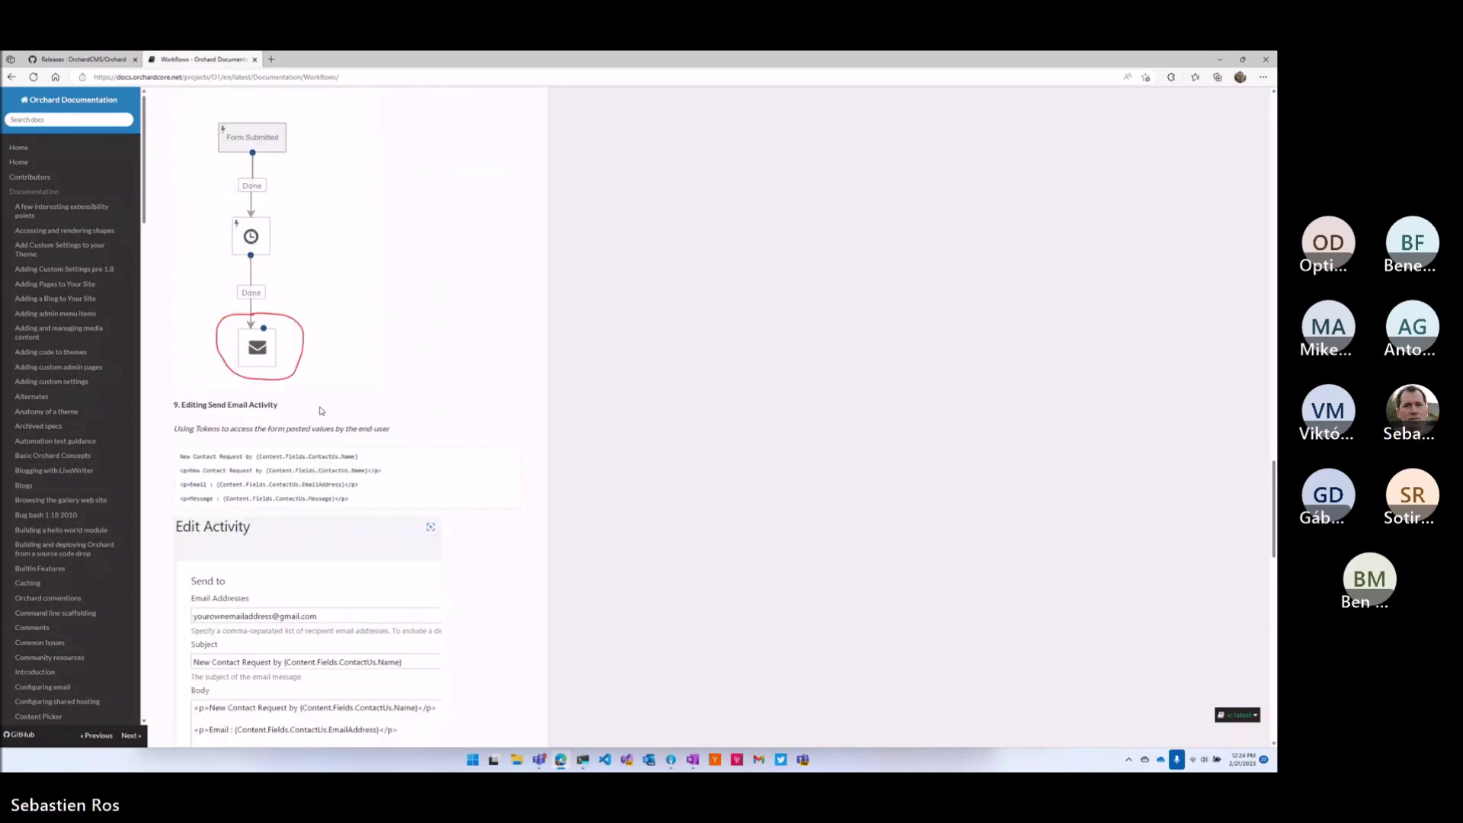
scroll(317, 372, "down", 4)
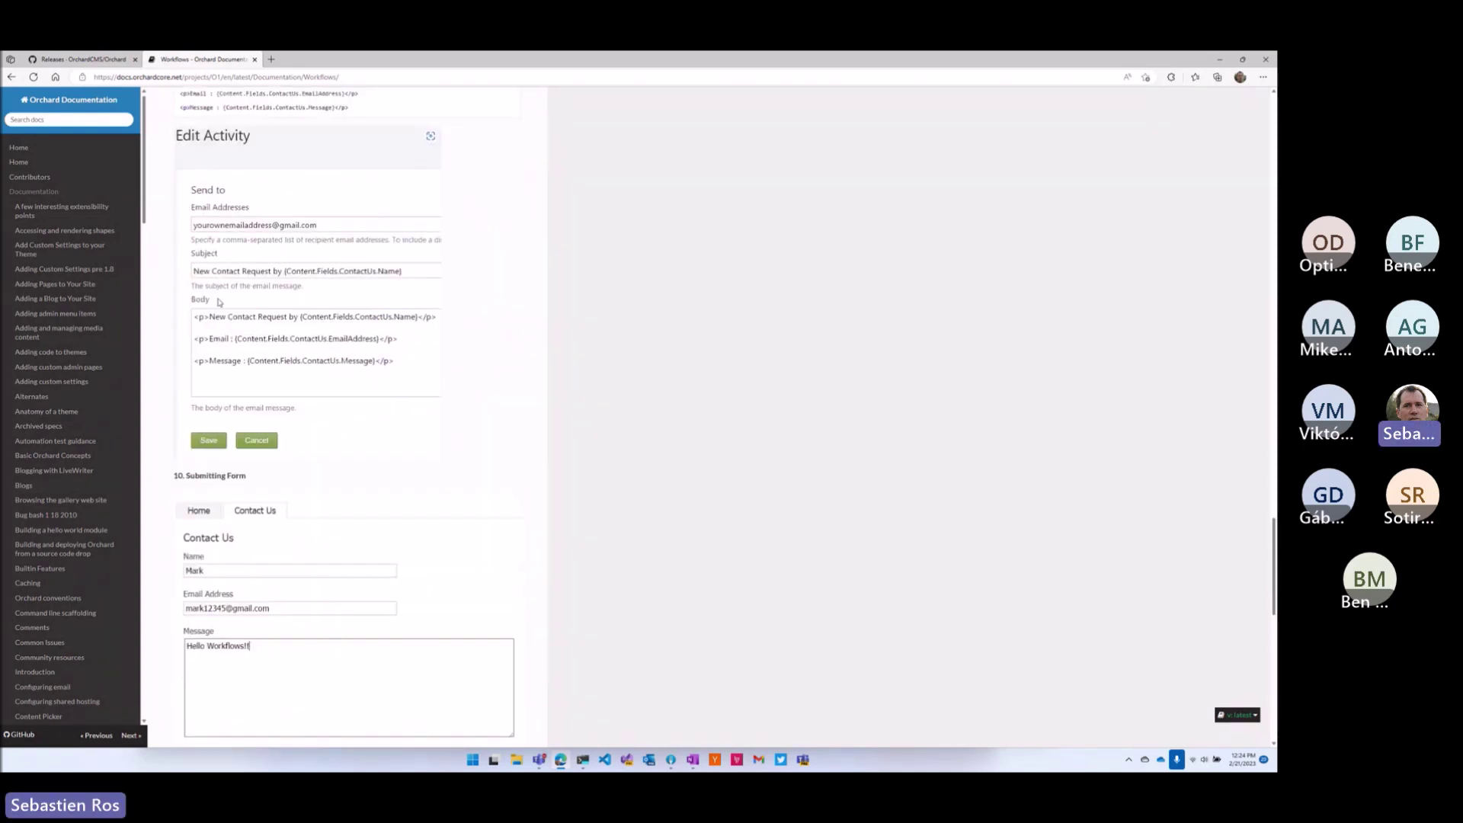
scroll(282, 391, "down", 3)
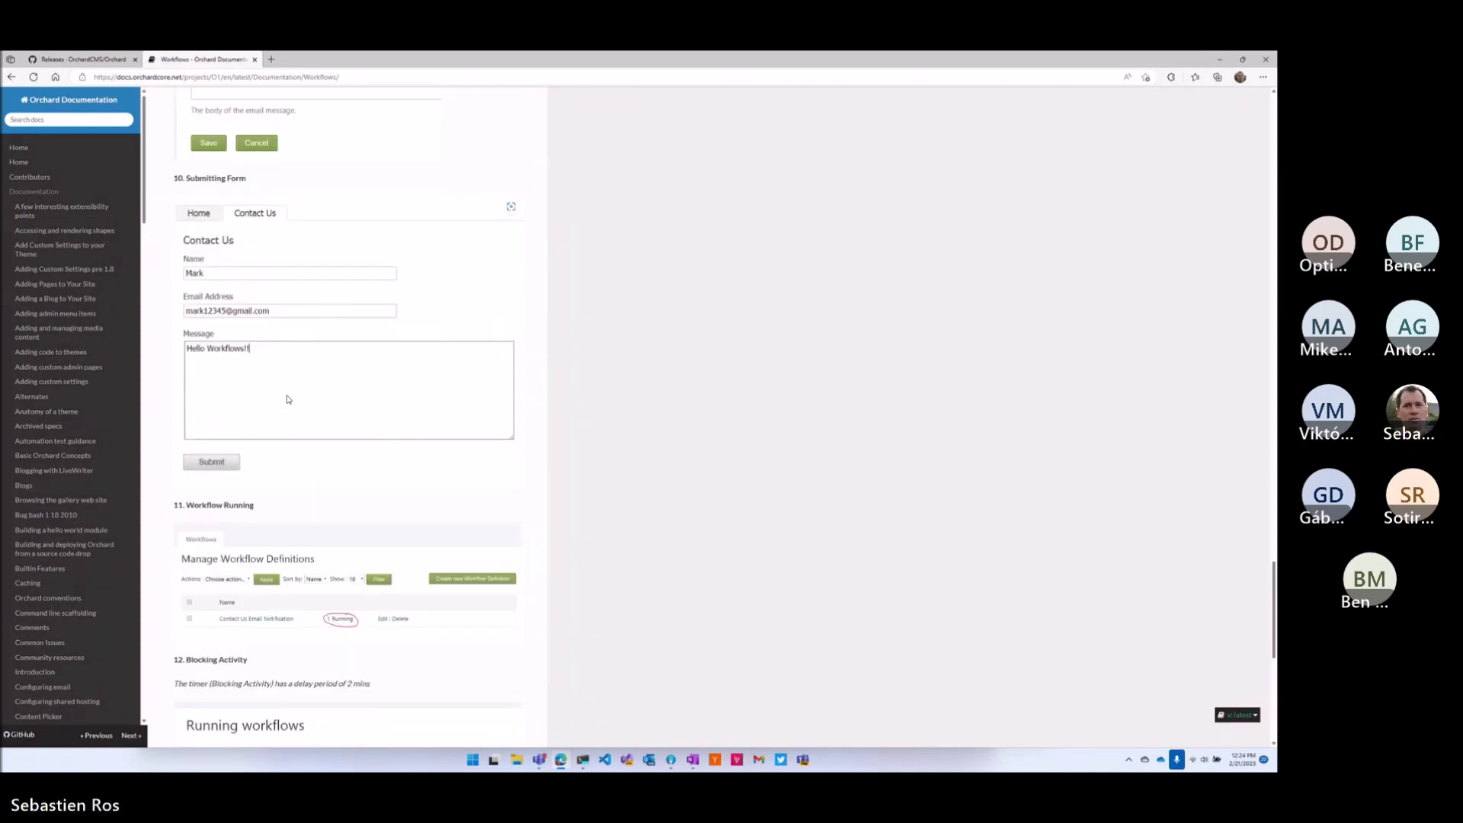
scroll(287, 399, "down", 5)
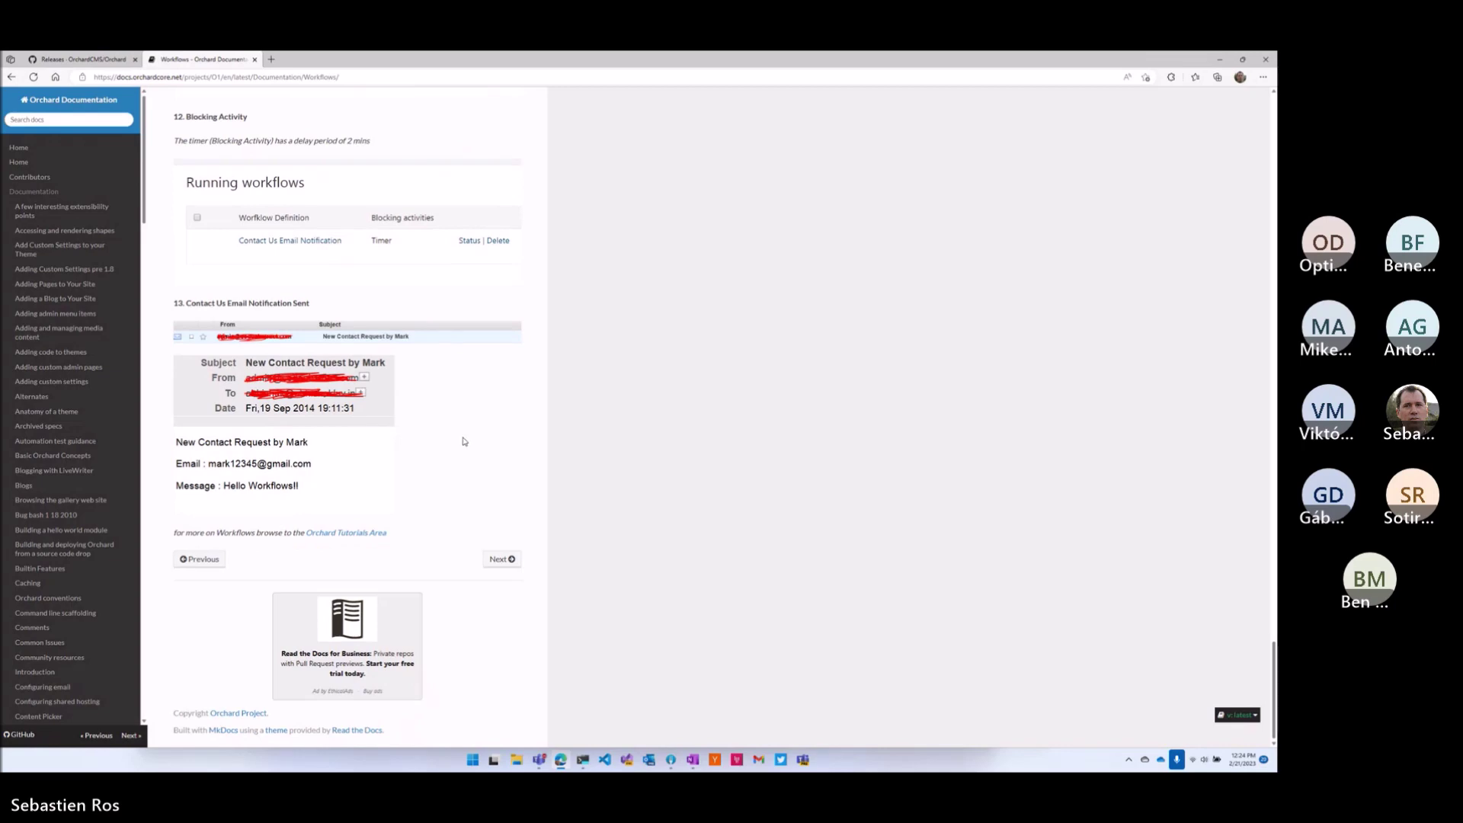
Close the Workflows page and bring up the OneNote 2/21/2023 meeting notes
scroll(442, 450, "up", 18)
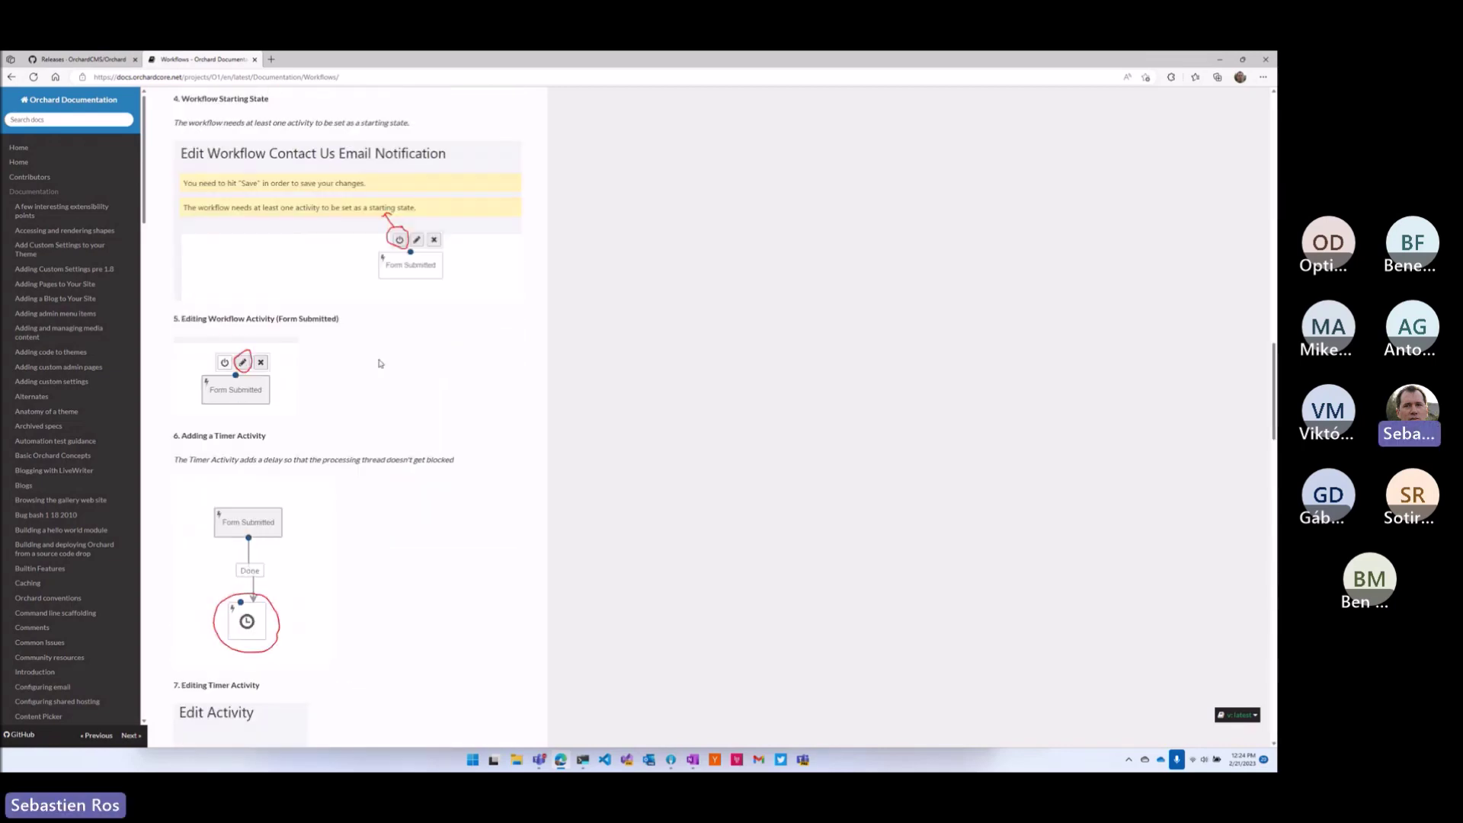
scroll(380, 364, "up", 5)
left_click(254, 59)
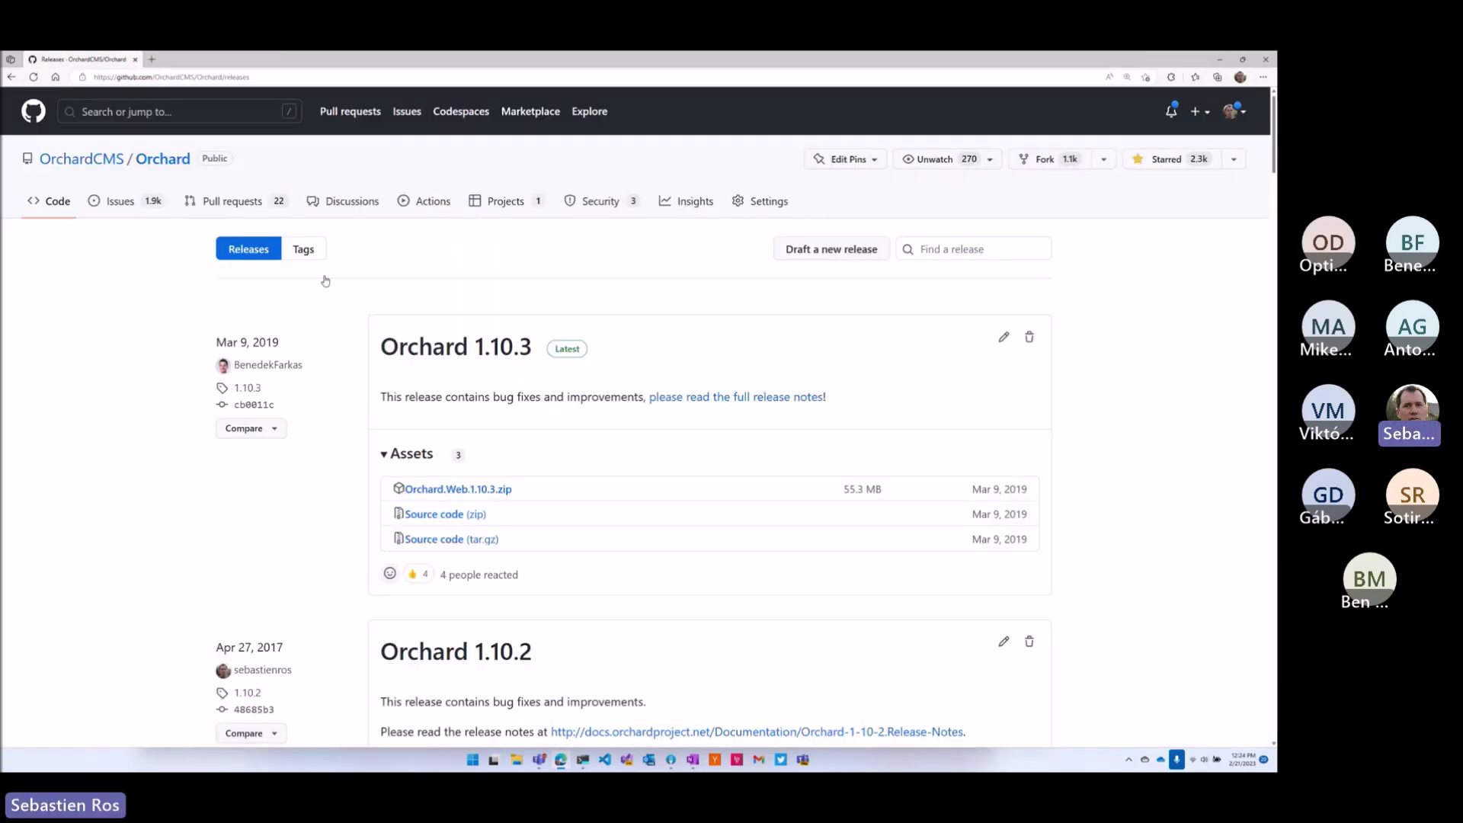
left_click(692, 760)
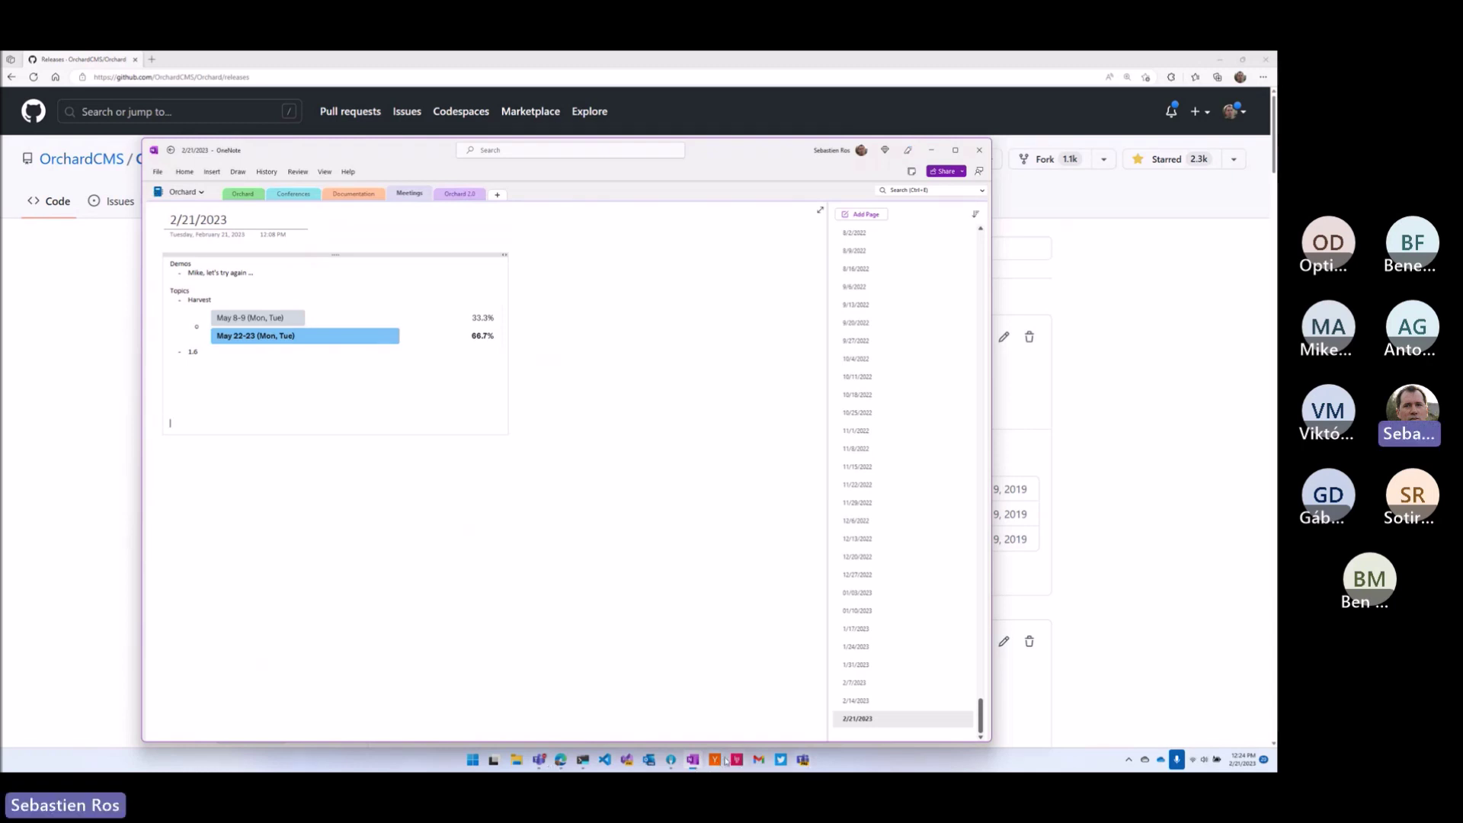
Revisit the Demos note in the 2/21/2023 OneNote notes, then return to the Teams meeting
left_click(540, 760)
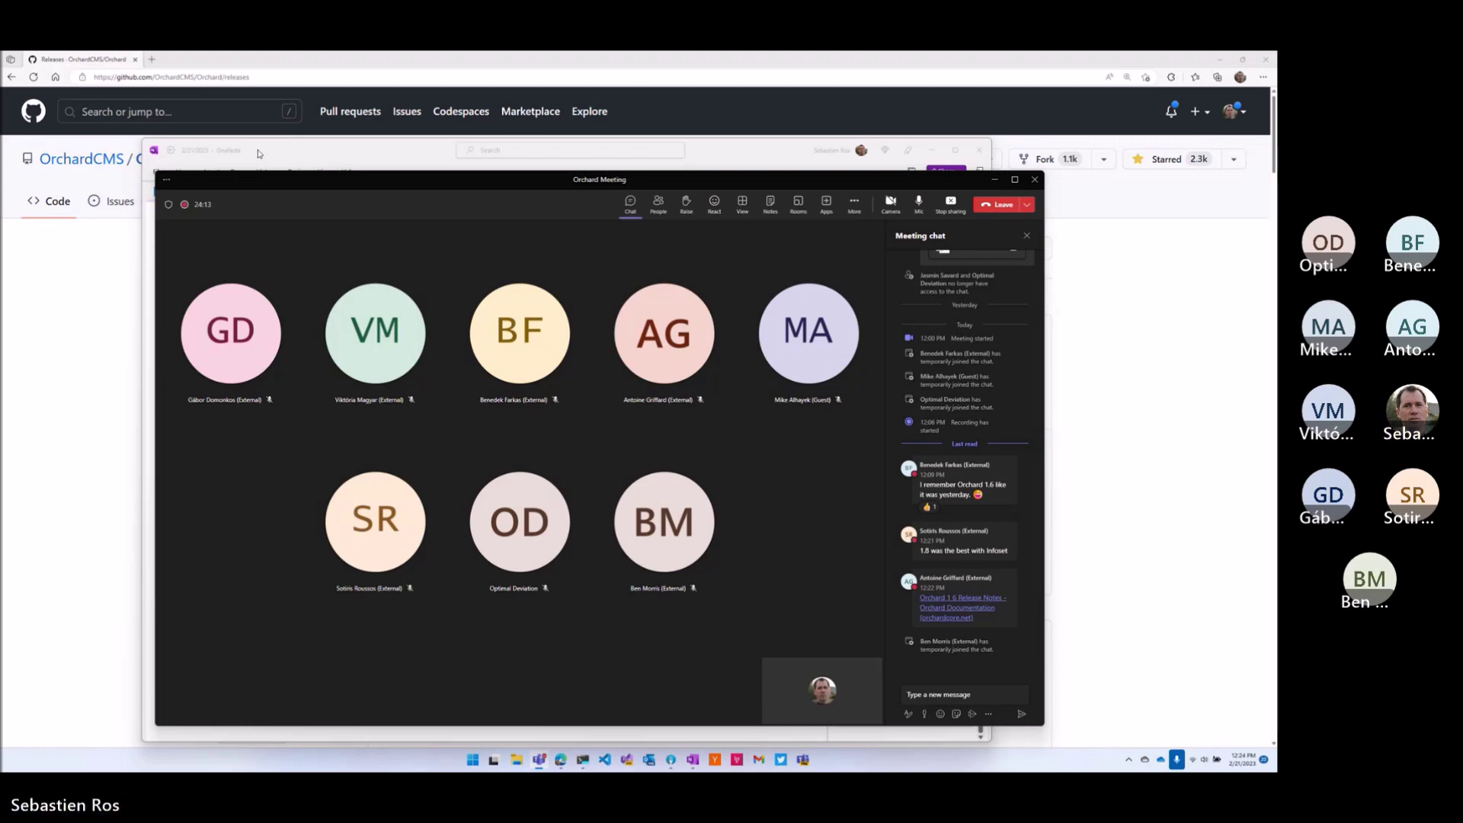
left_click(286, 153)
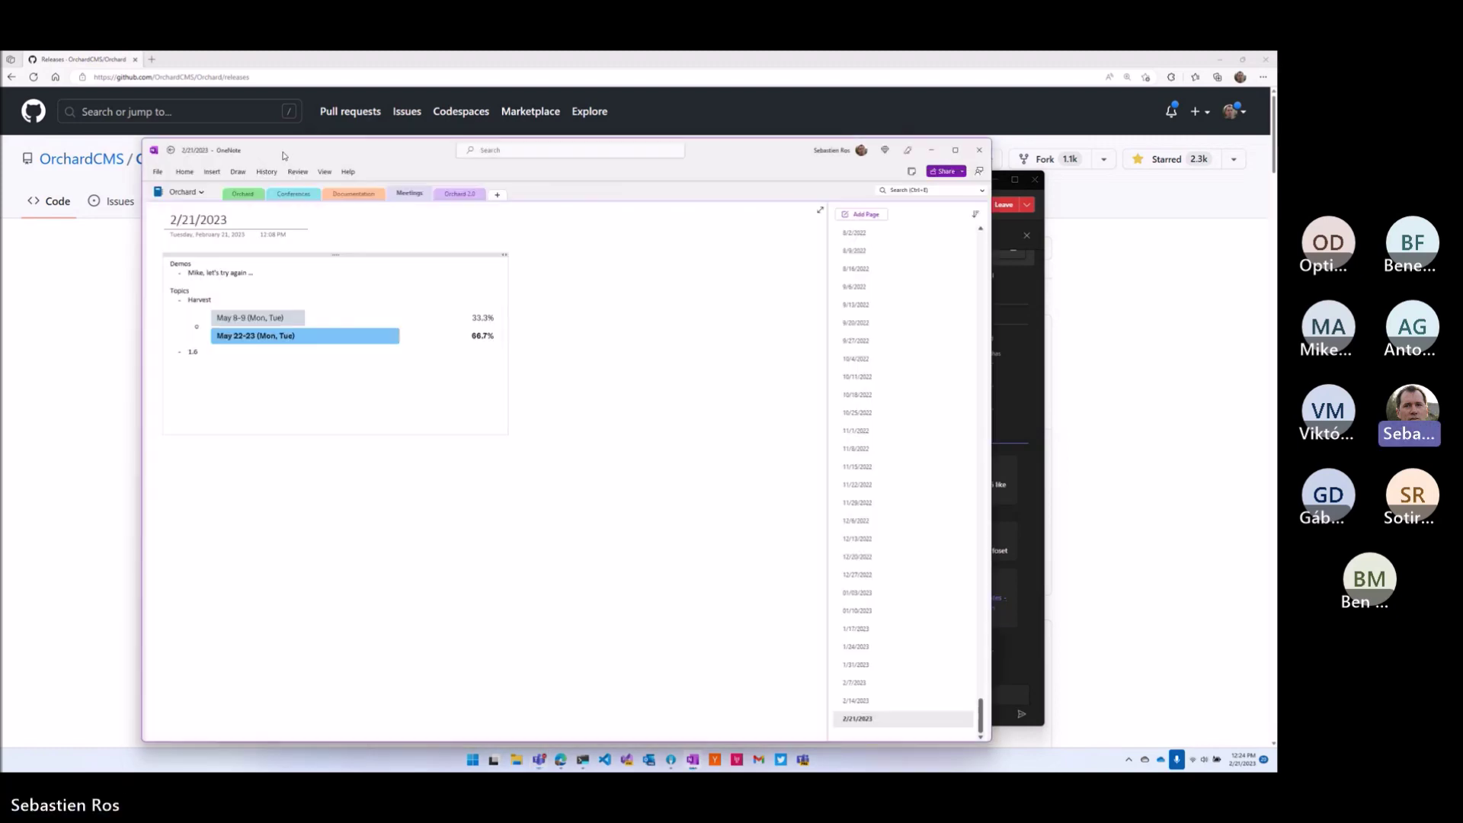
left_click(192, 272)
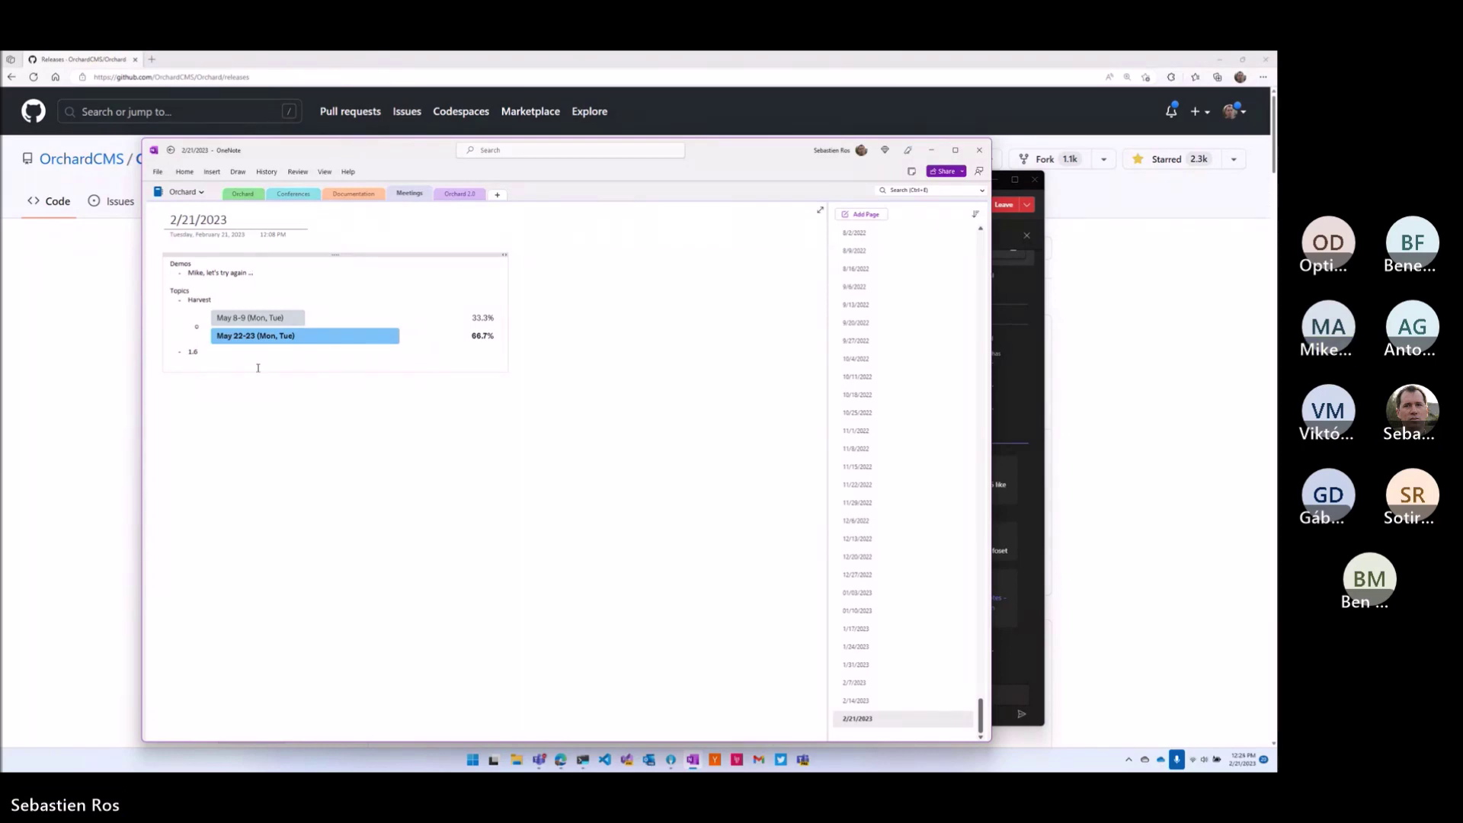
left_click(539, 760)
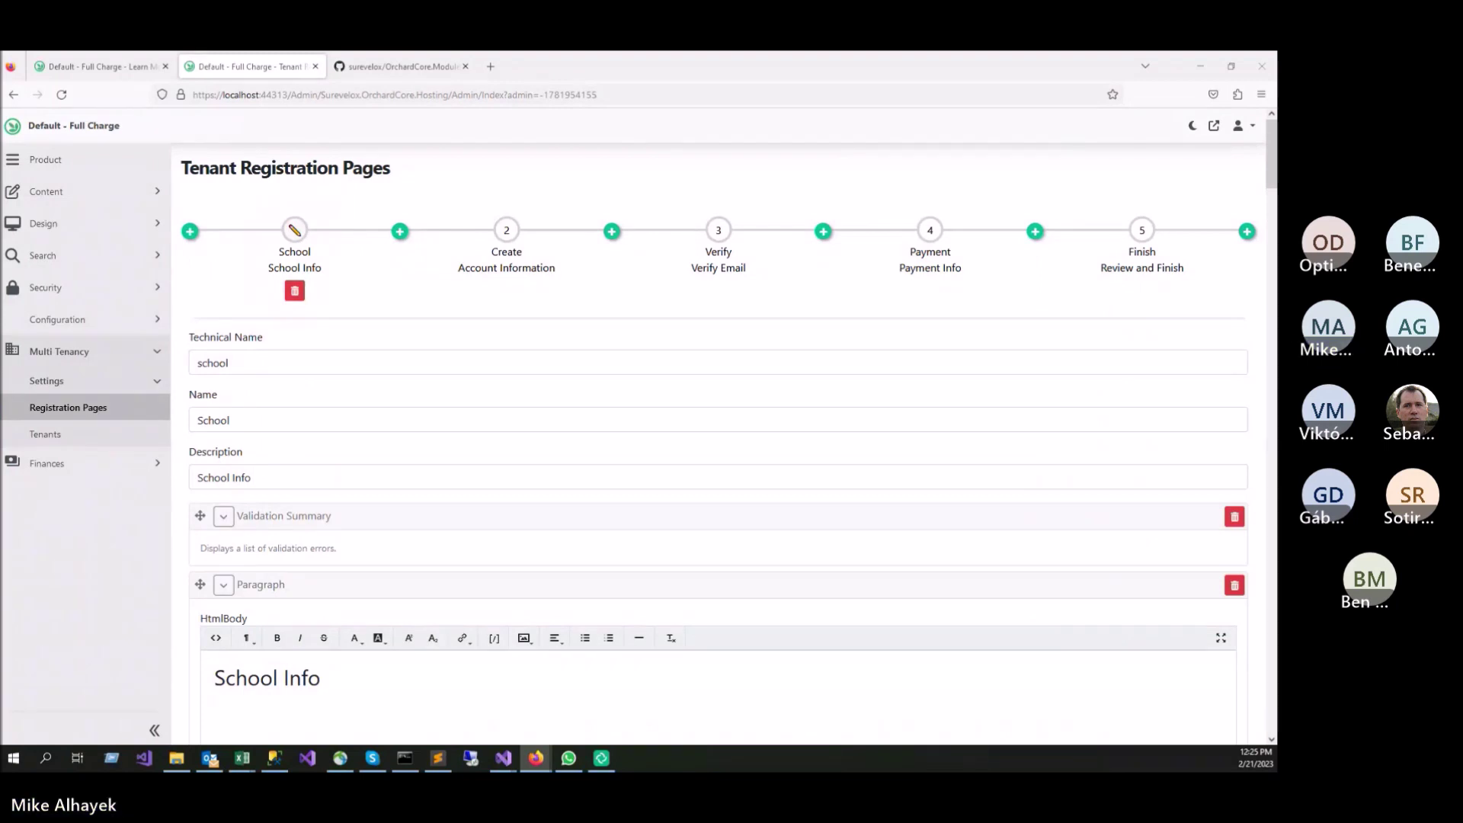
Switch to the surevelox/OrchardCore.Modules repository tab
left_click(400, 66)
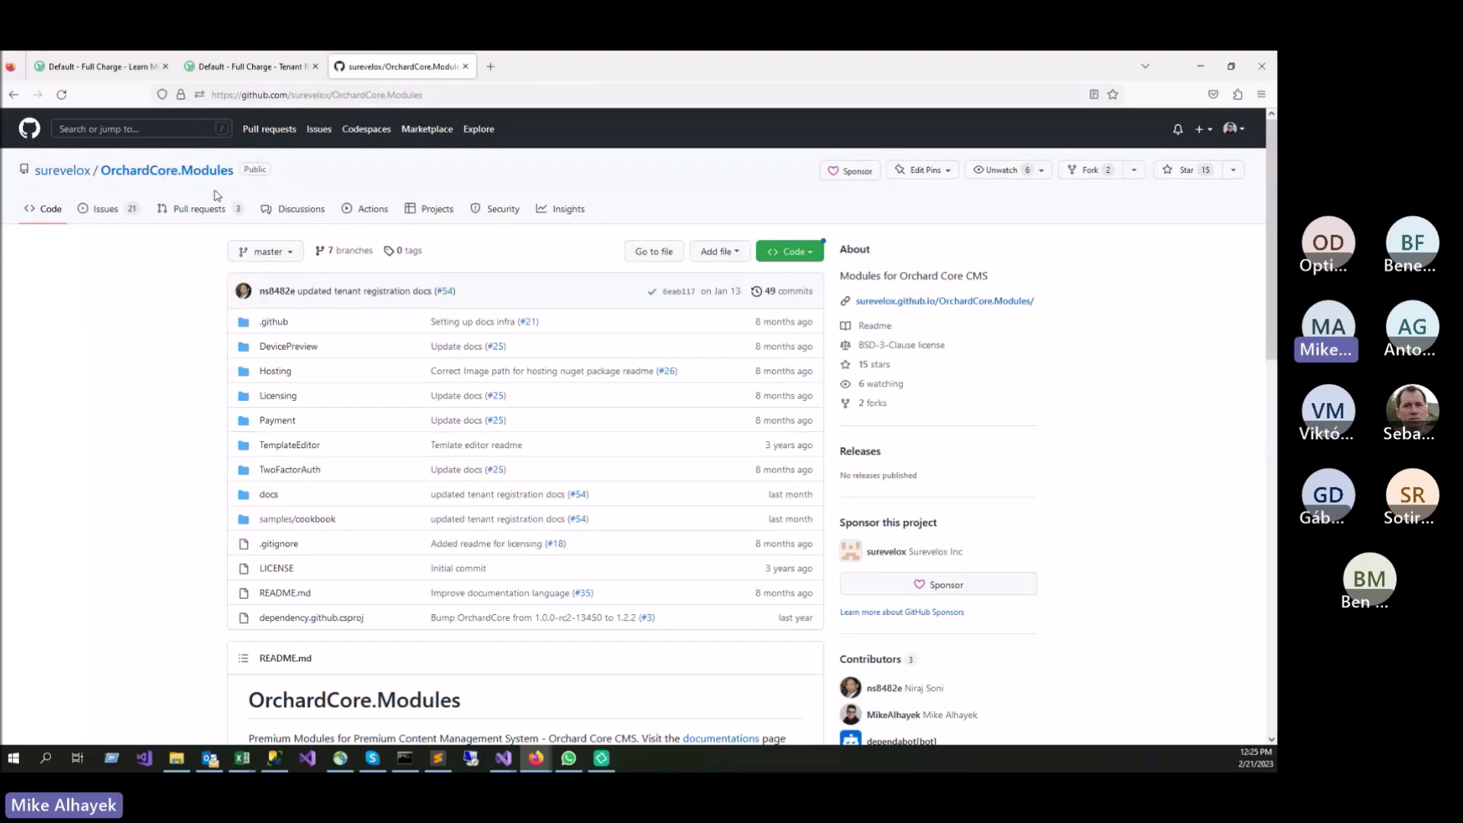
Skim the OrchardCore.Modules README, then go back to the 'Default - Full Charge - Tenant' tab
scroll(277, 467, "down", 5)
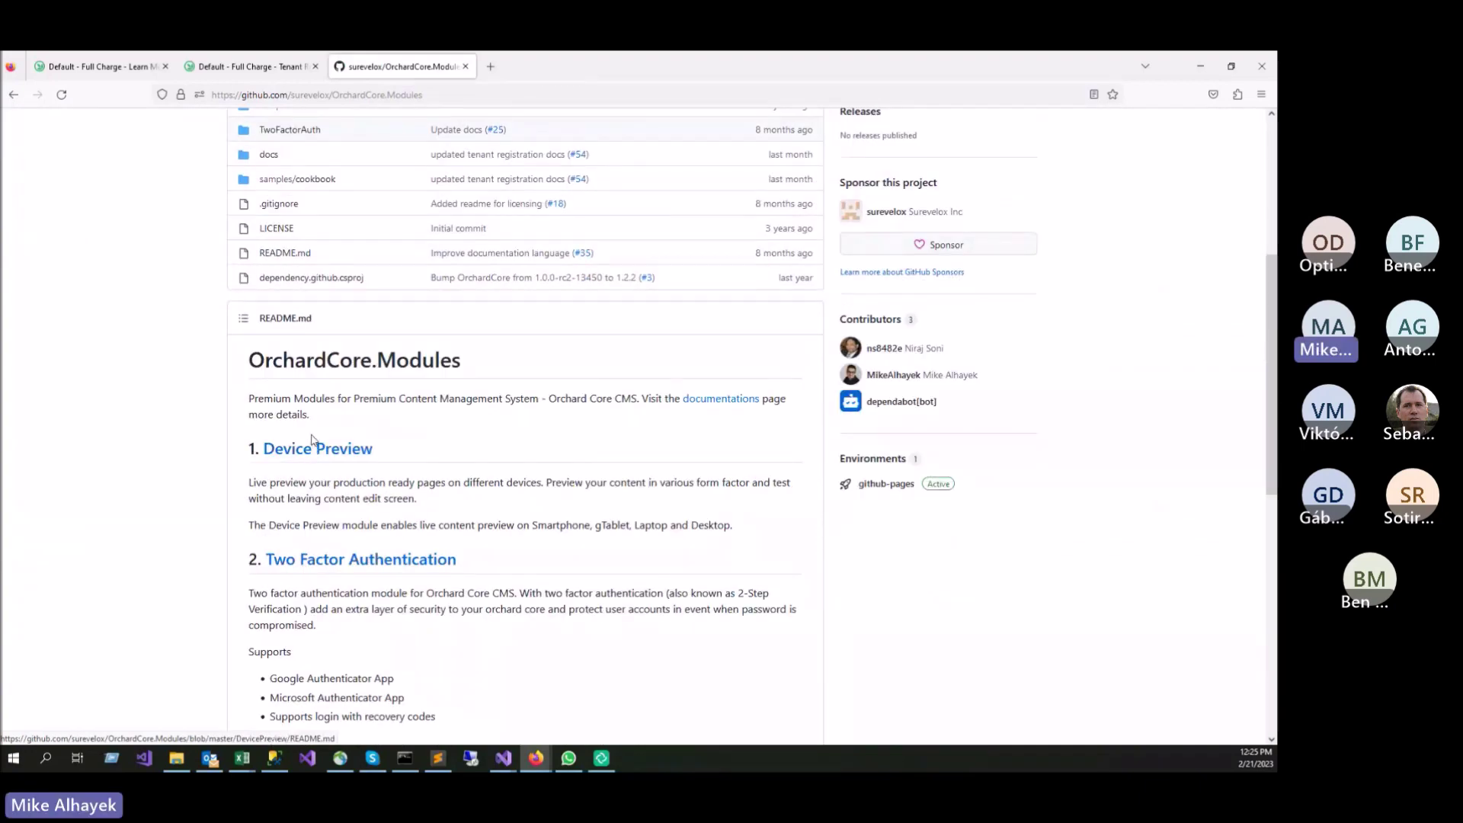
scroll(312, 441, "up", 5)
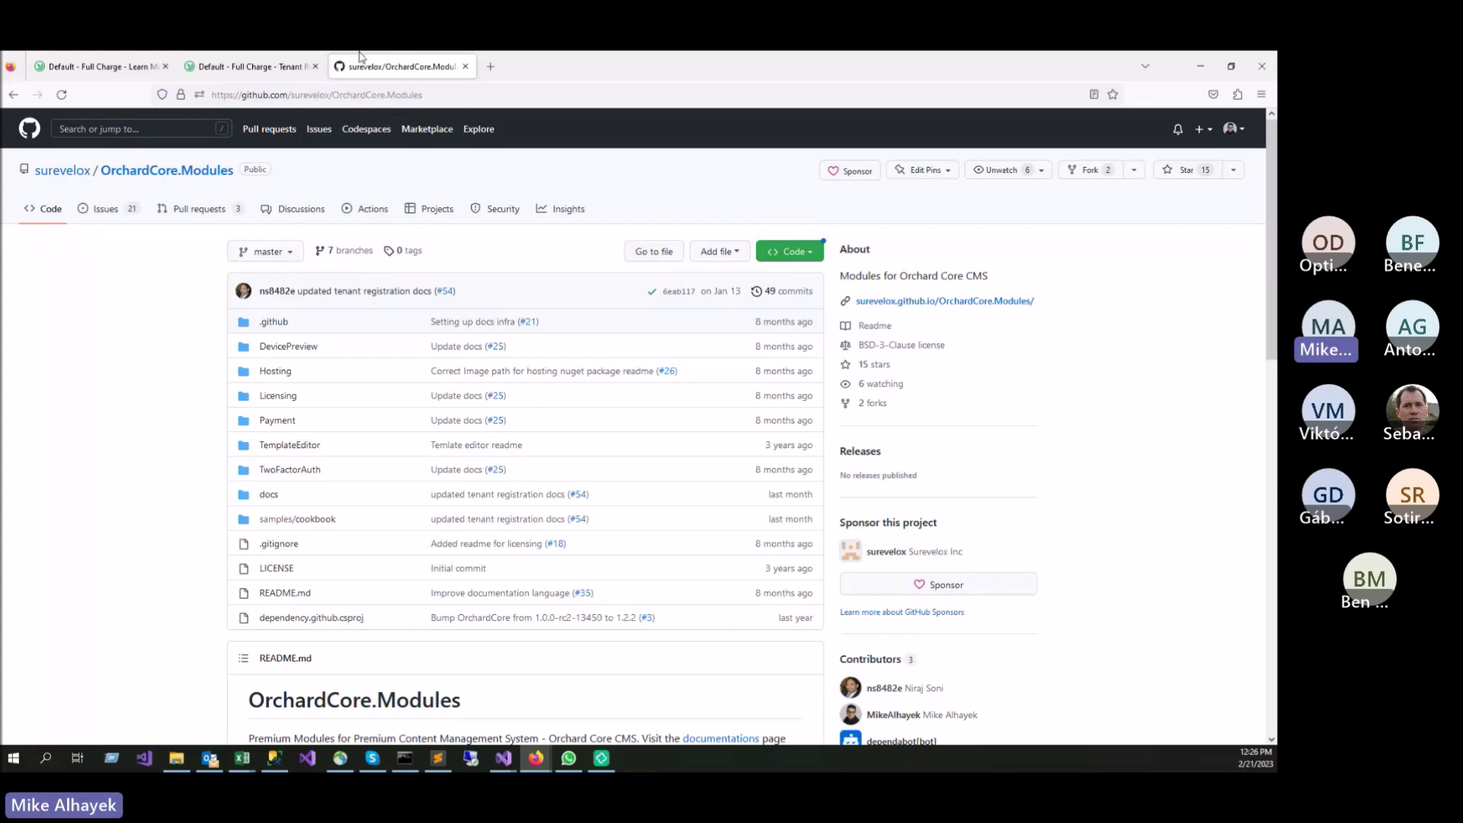
left_click(252, 66)
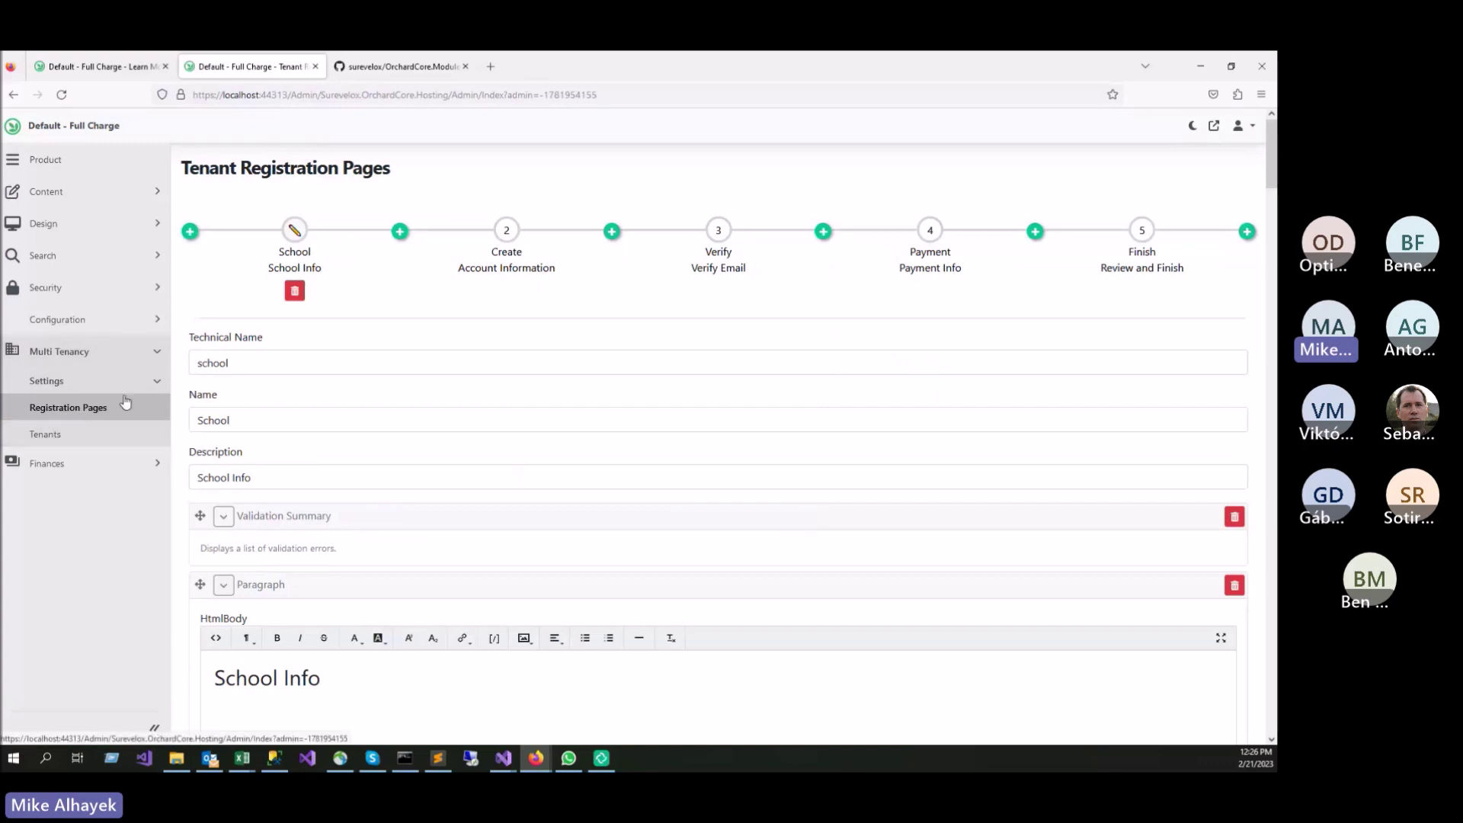
Reload the Registration Pages settings and collapse the School Info paragraph
left_click(54, 419)
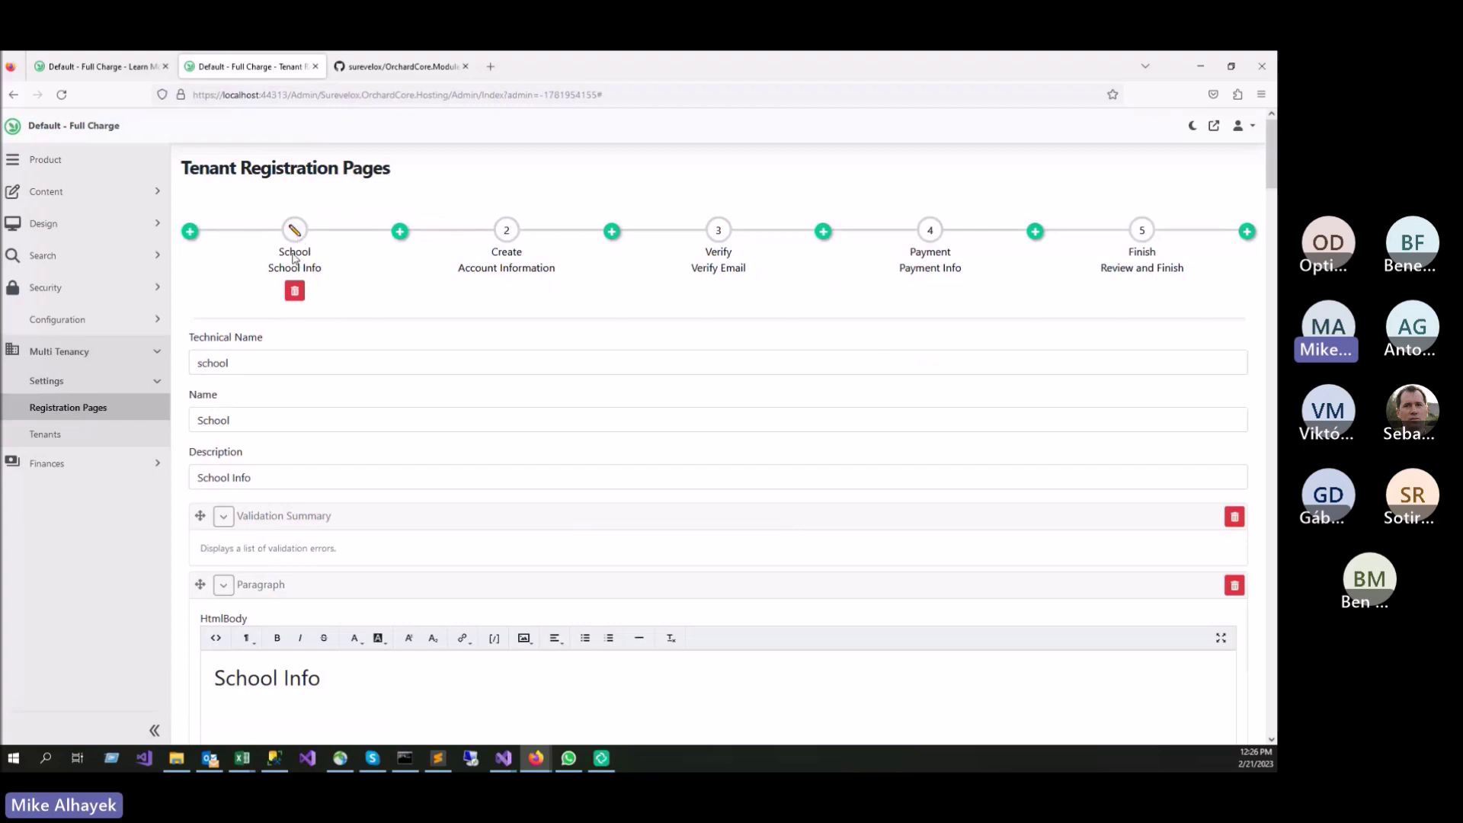
scroll(277, 359, "down", 3)
scroll(251, 469, "down", 3)
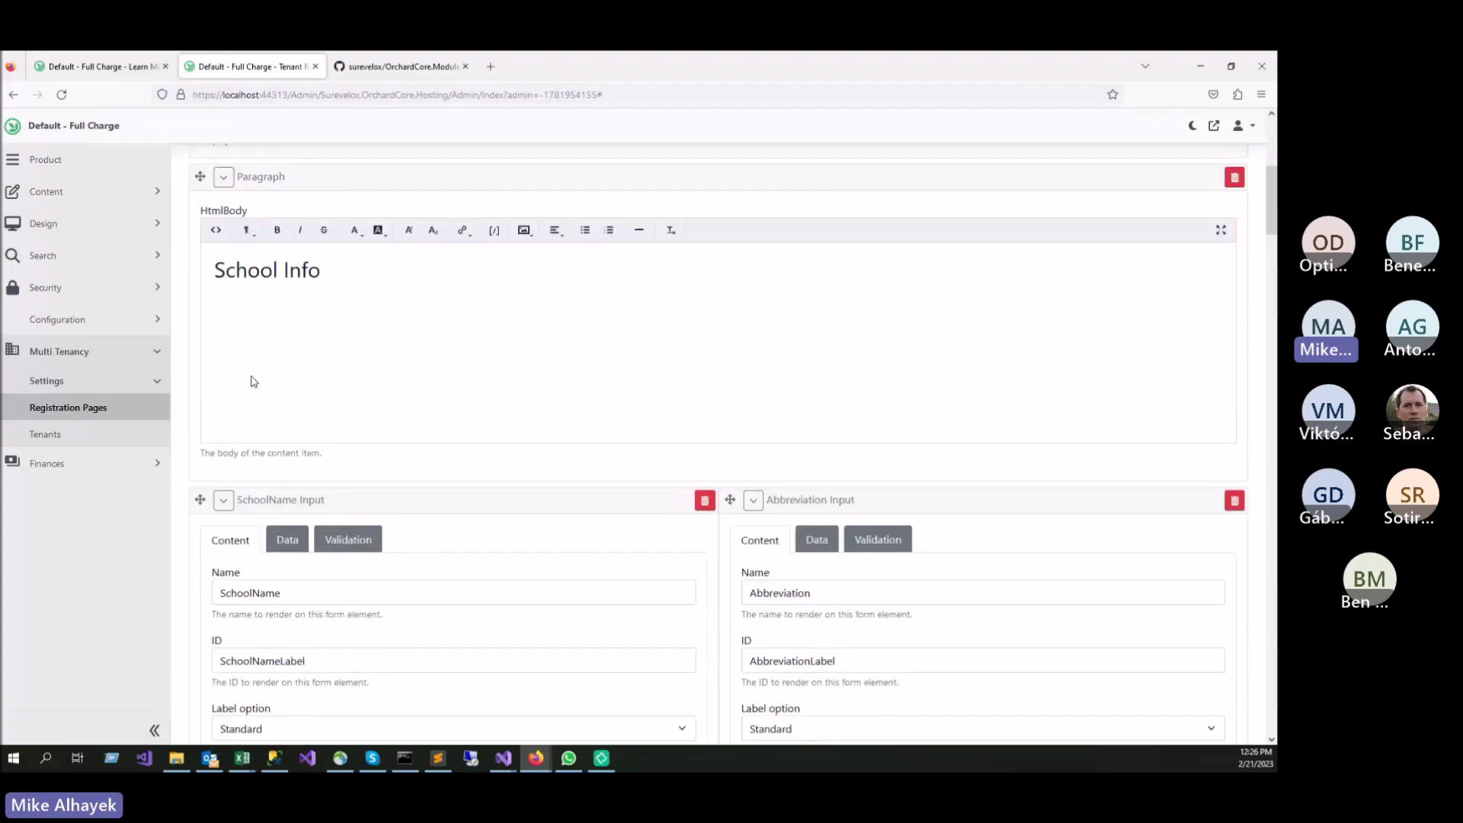
scroll(229, 381, "up", 3)
left_click(223, 381)
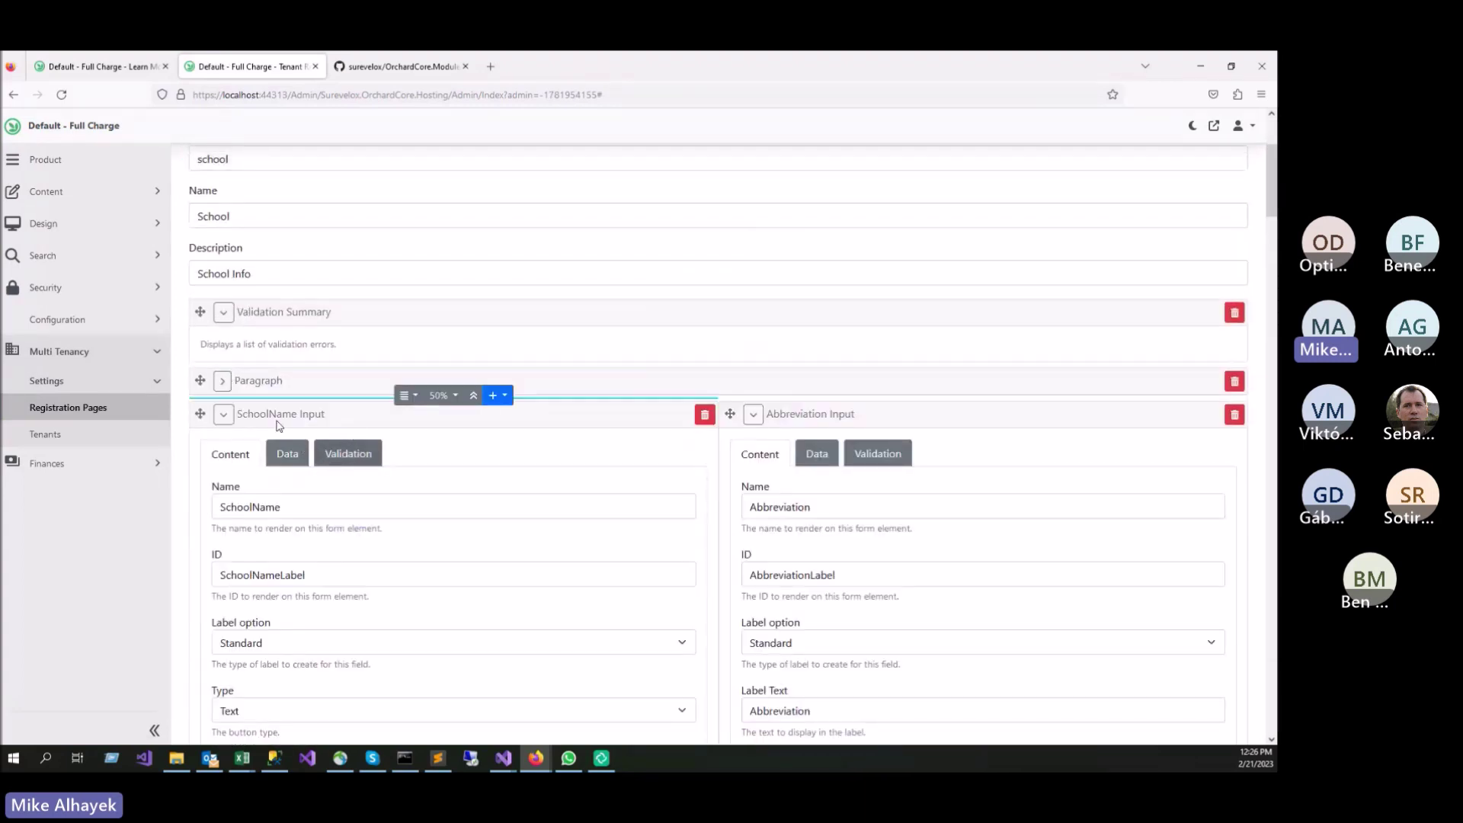
scroll(381, 359, "down", 2)
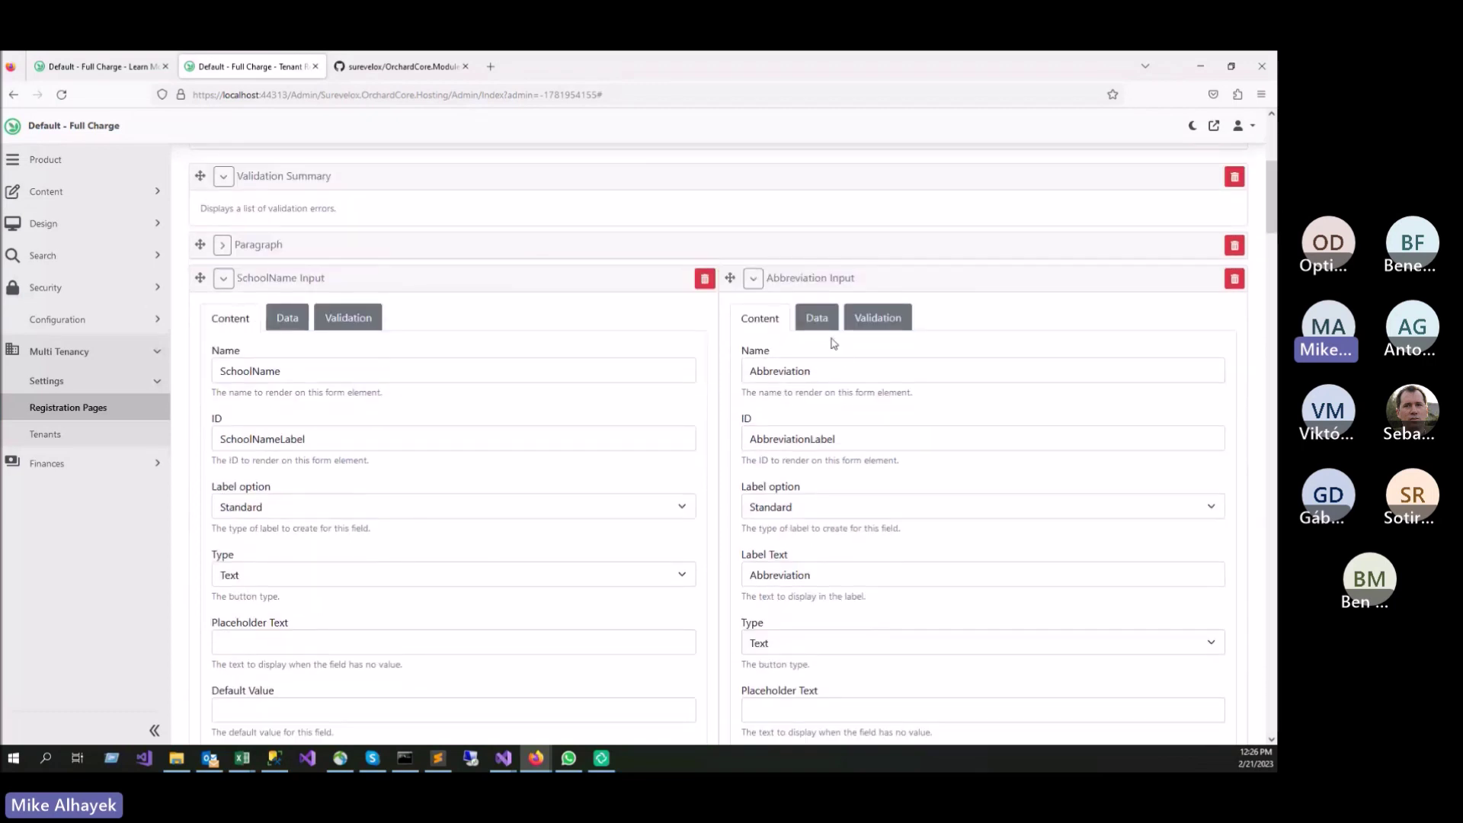
Collapse the SchoolName, Abbreviation, School Address, Address and AddressTwo widgets
left_click(223, 279)
left_click(753, 279)
scroll(214, 537, "up", 2)
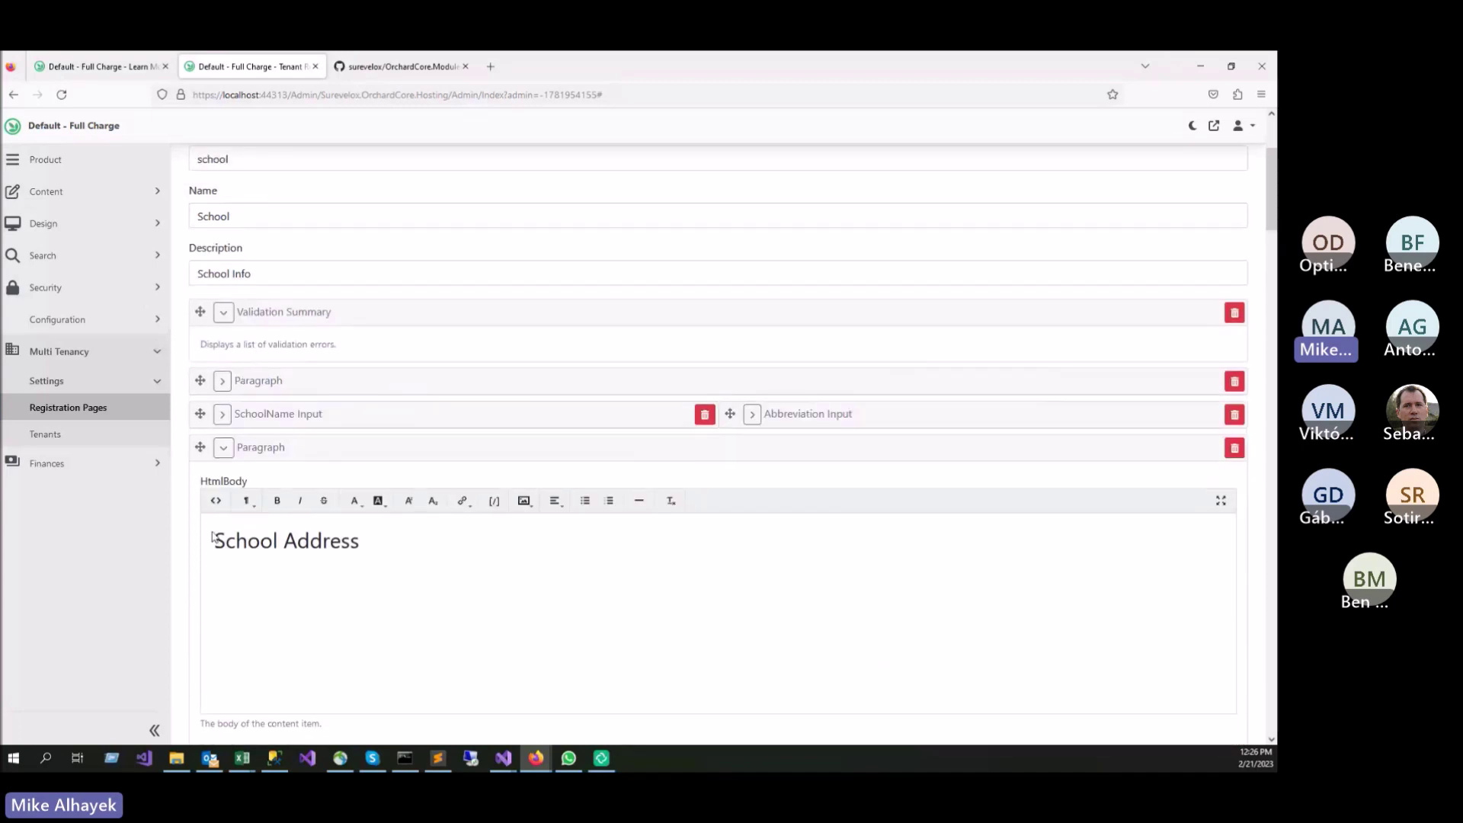
left_click(223, 448)
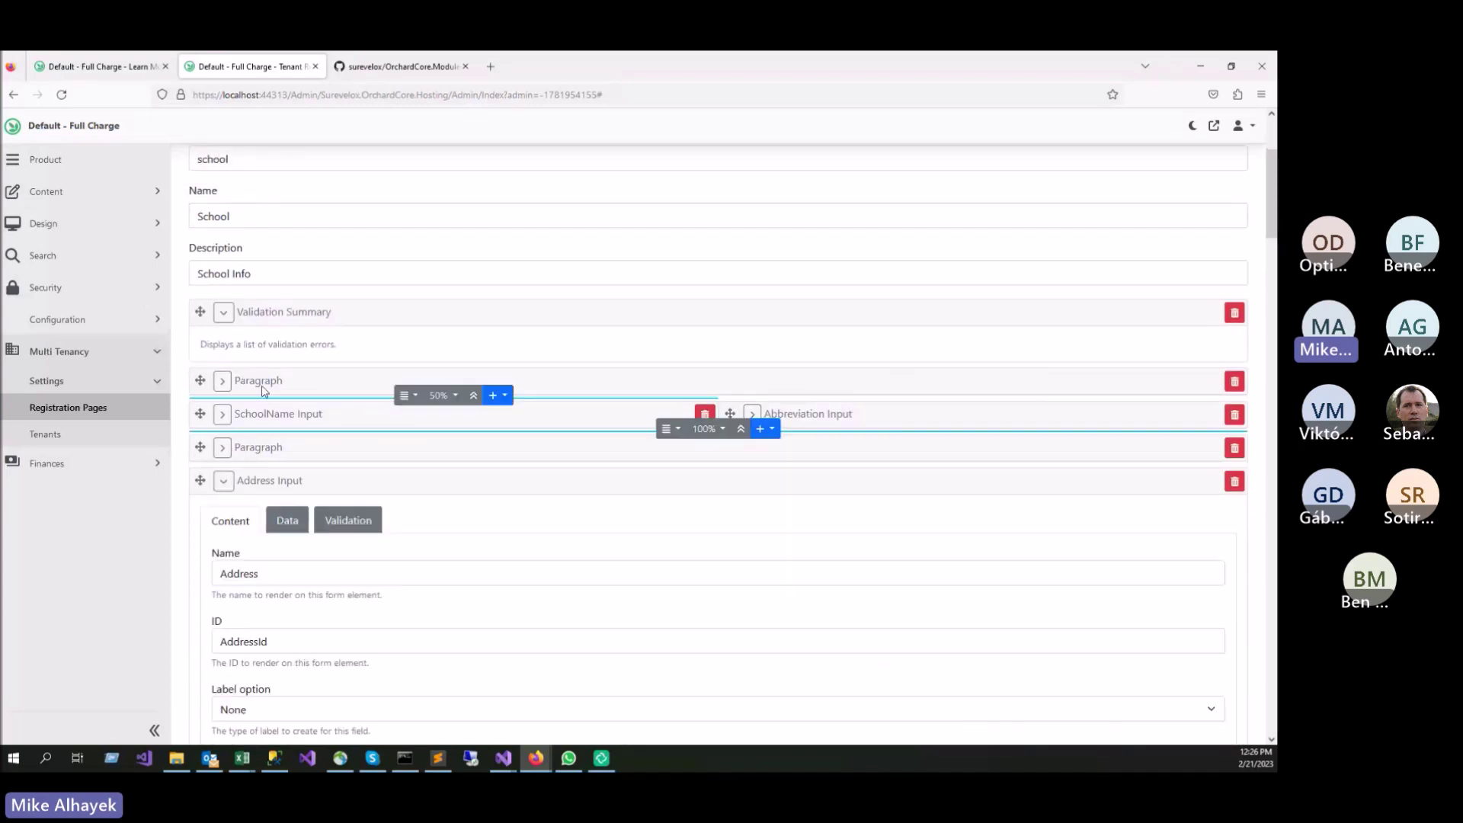
left_click(223, 481)
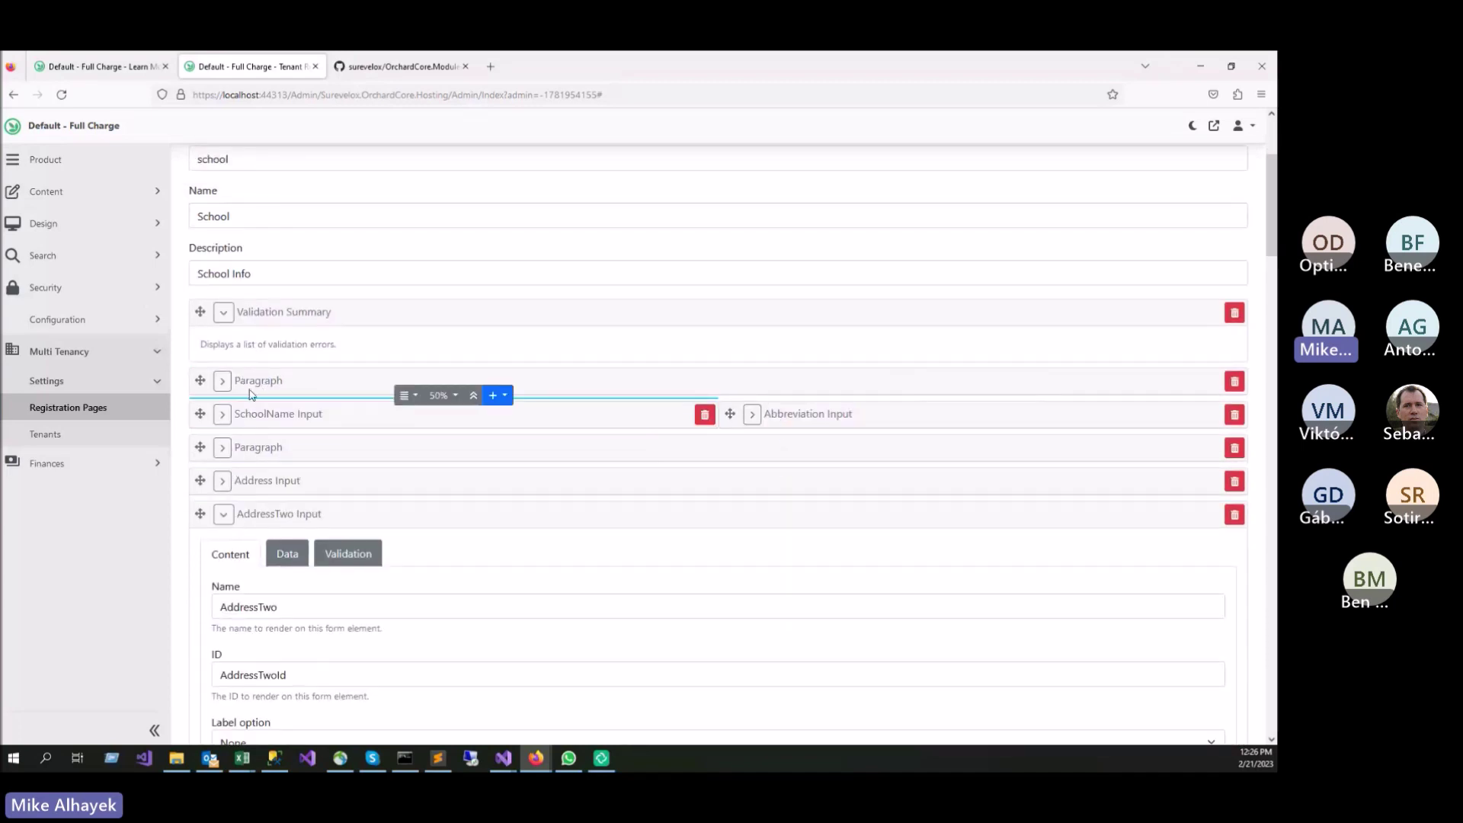
left_click(222, 515)
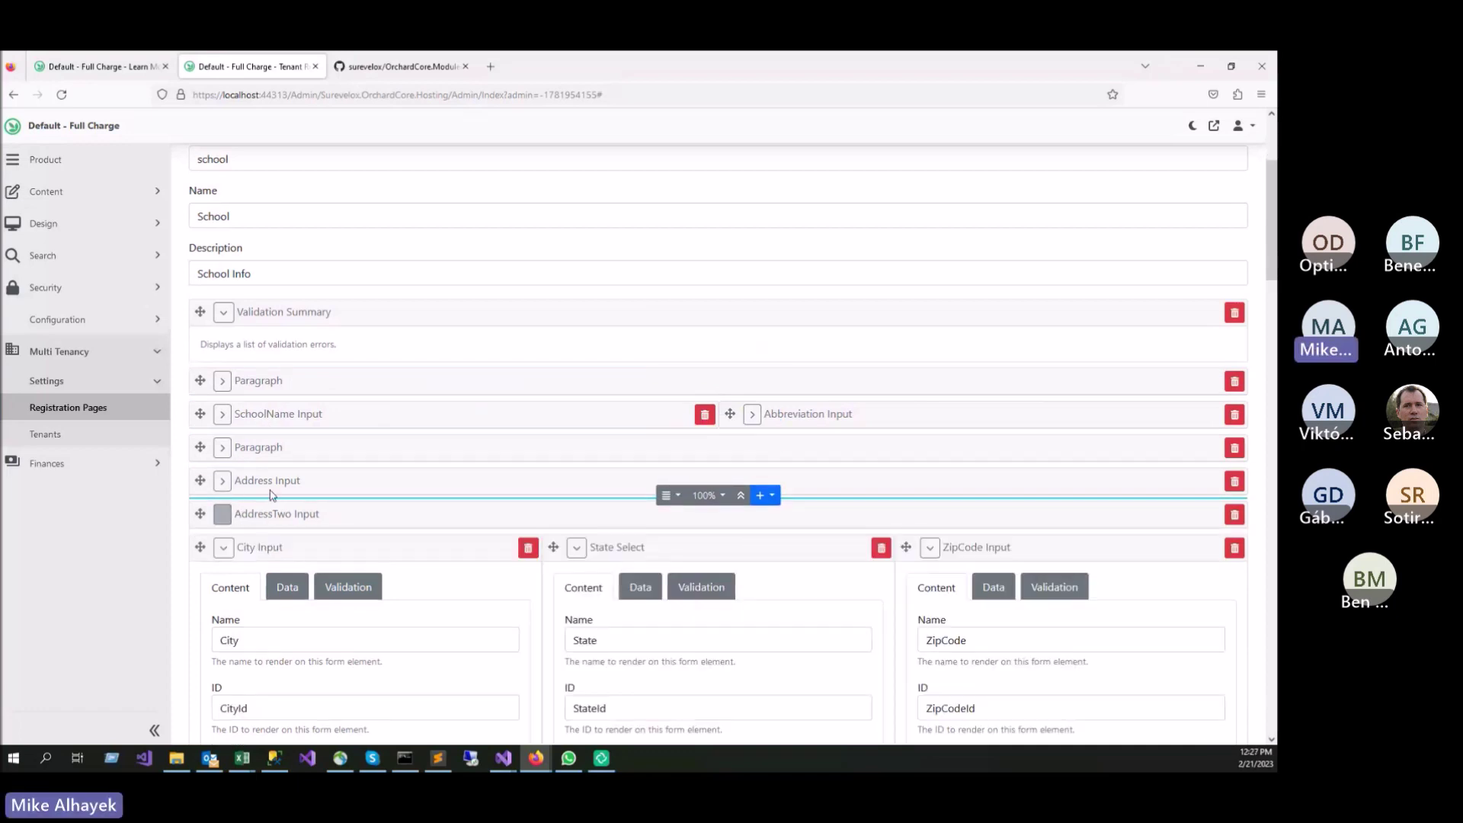
scroll(270, 496, "down", 1)
scroll(533, 534, "down", 1)
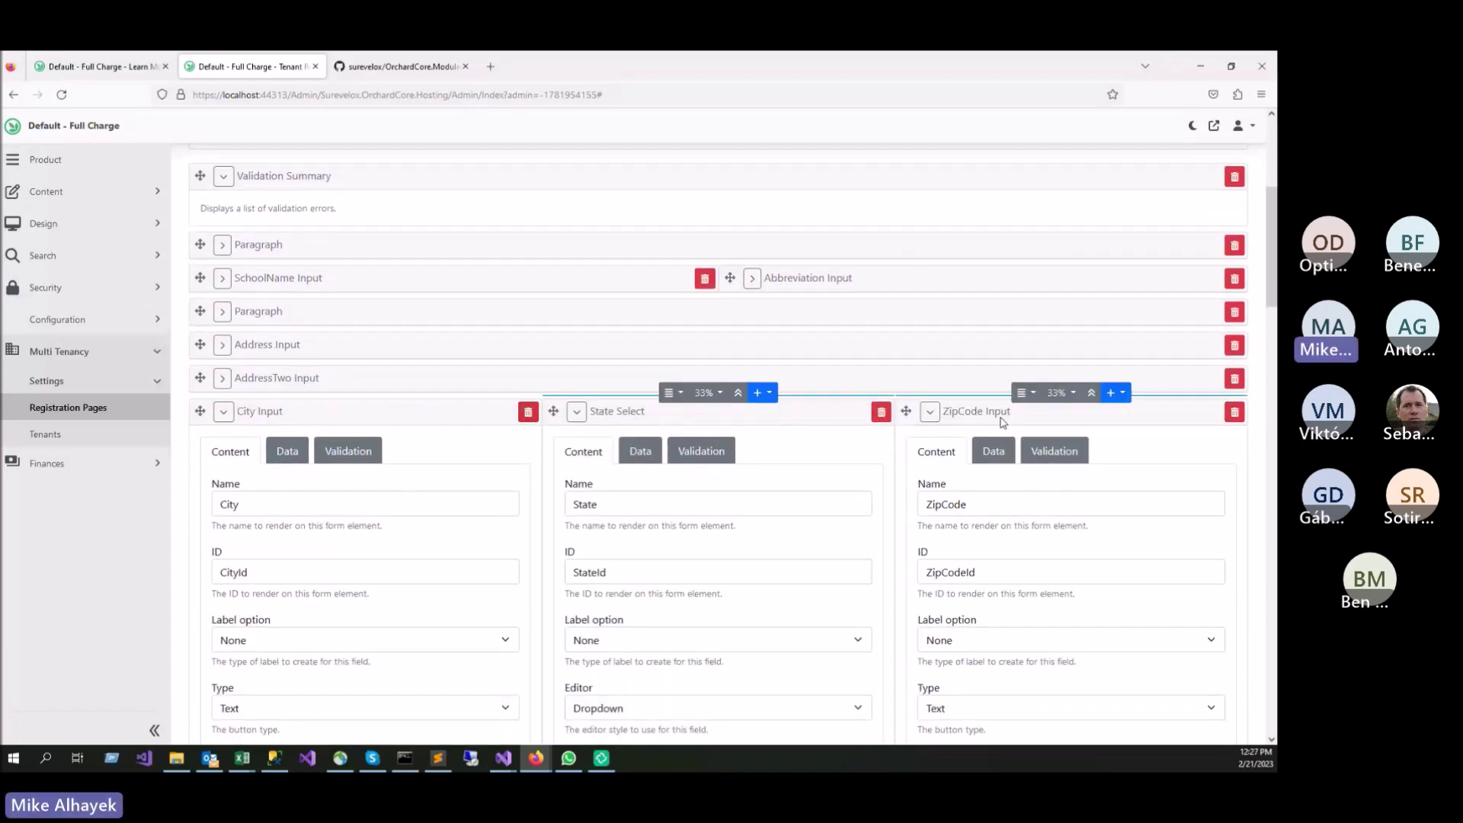
scroll(539, 369, "up", 5)
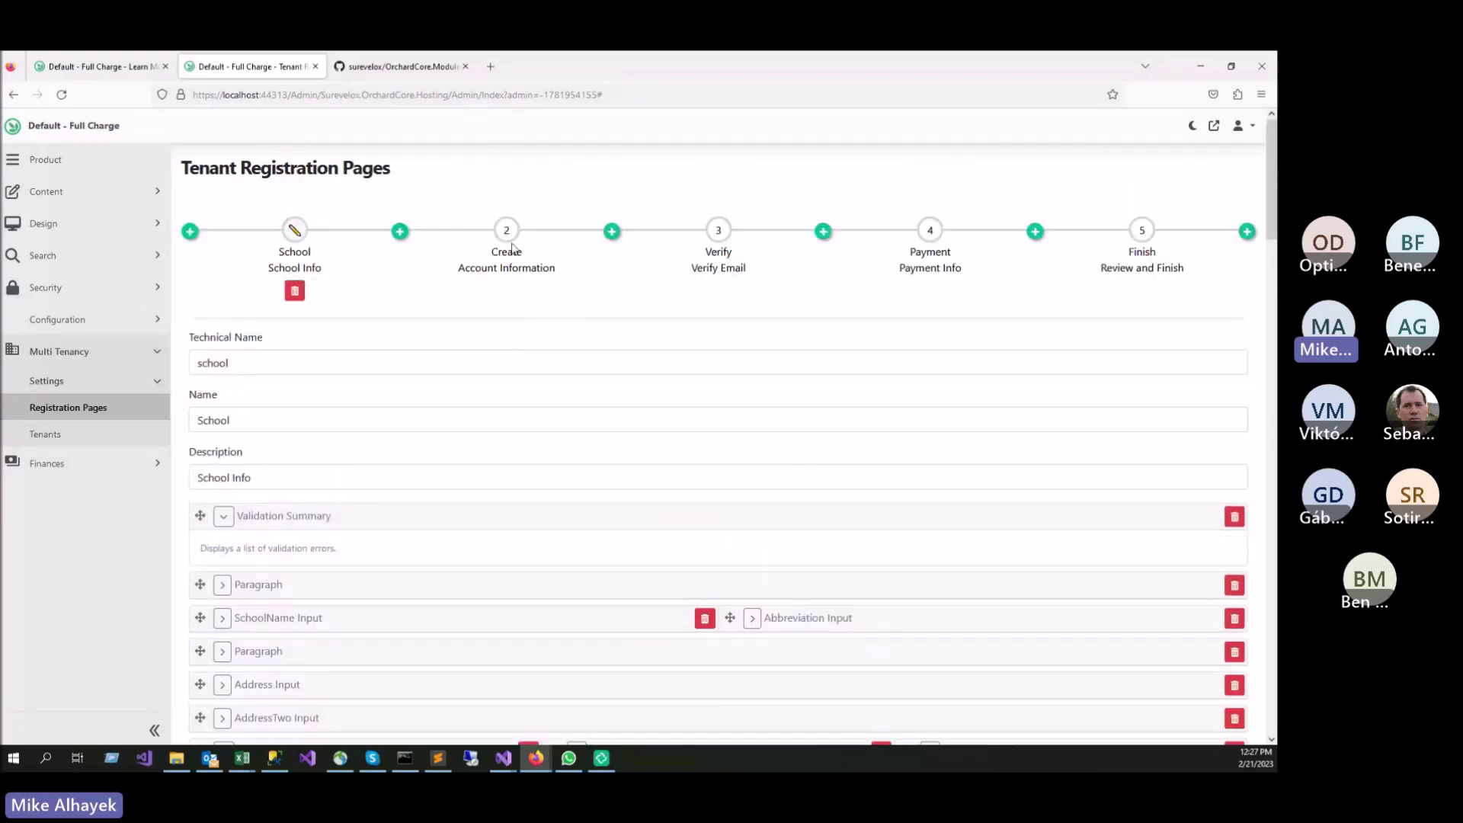
Open the Create step and collapse its Username, AdminPassword, VerifyAdminPassword and Email widgets
left_click(512, 248)
scroll(383, 366, "down", 3)
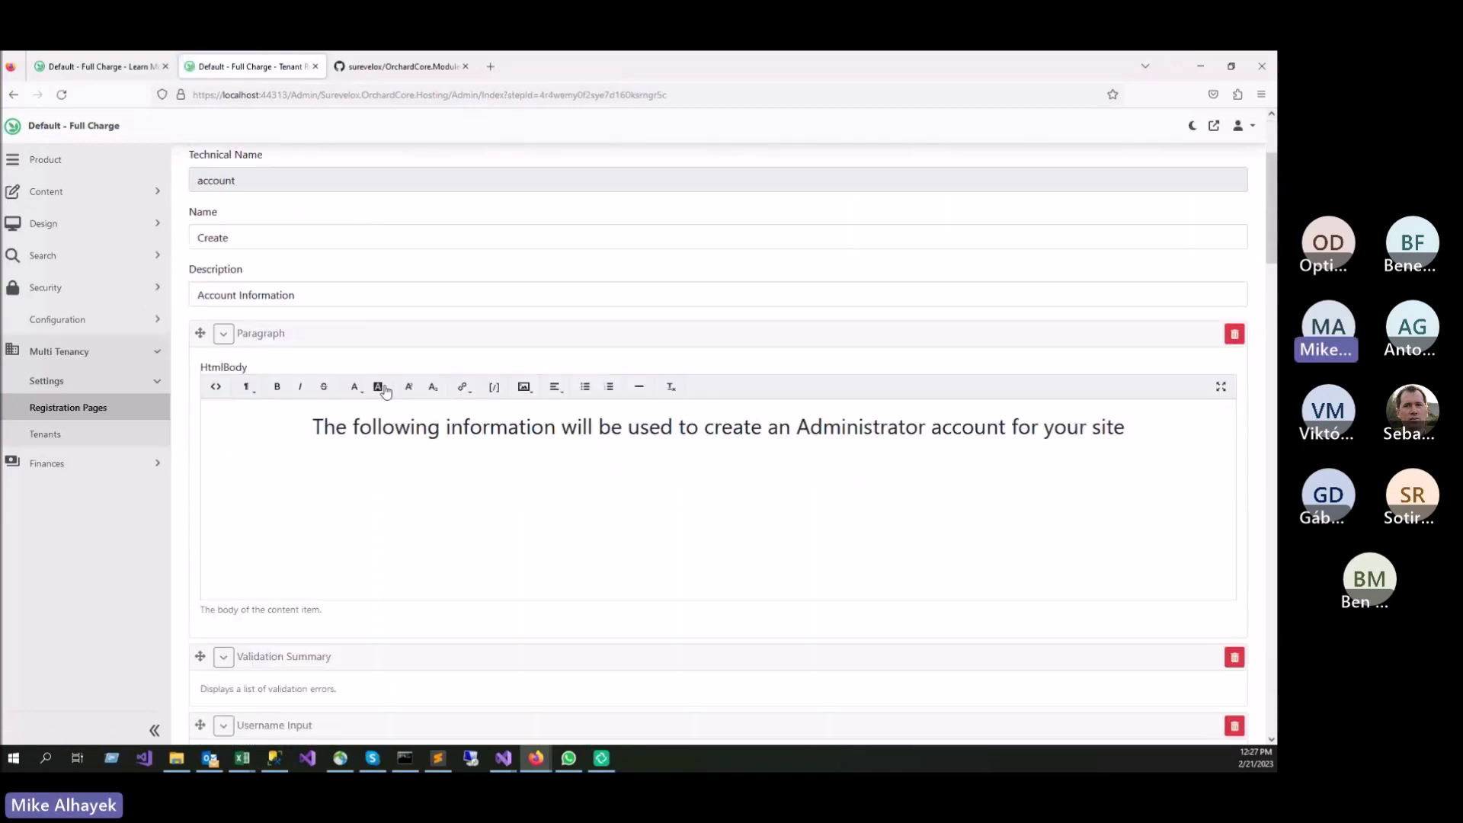
scroll(385, 391, "down", 4)
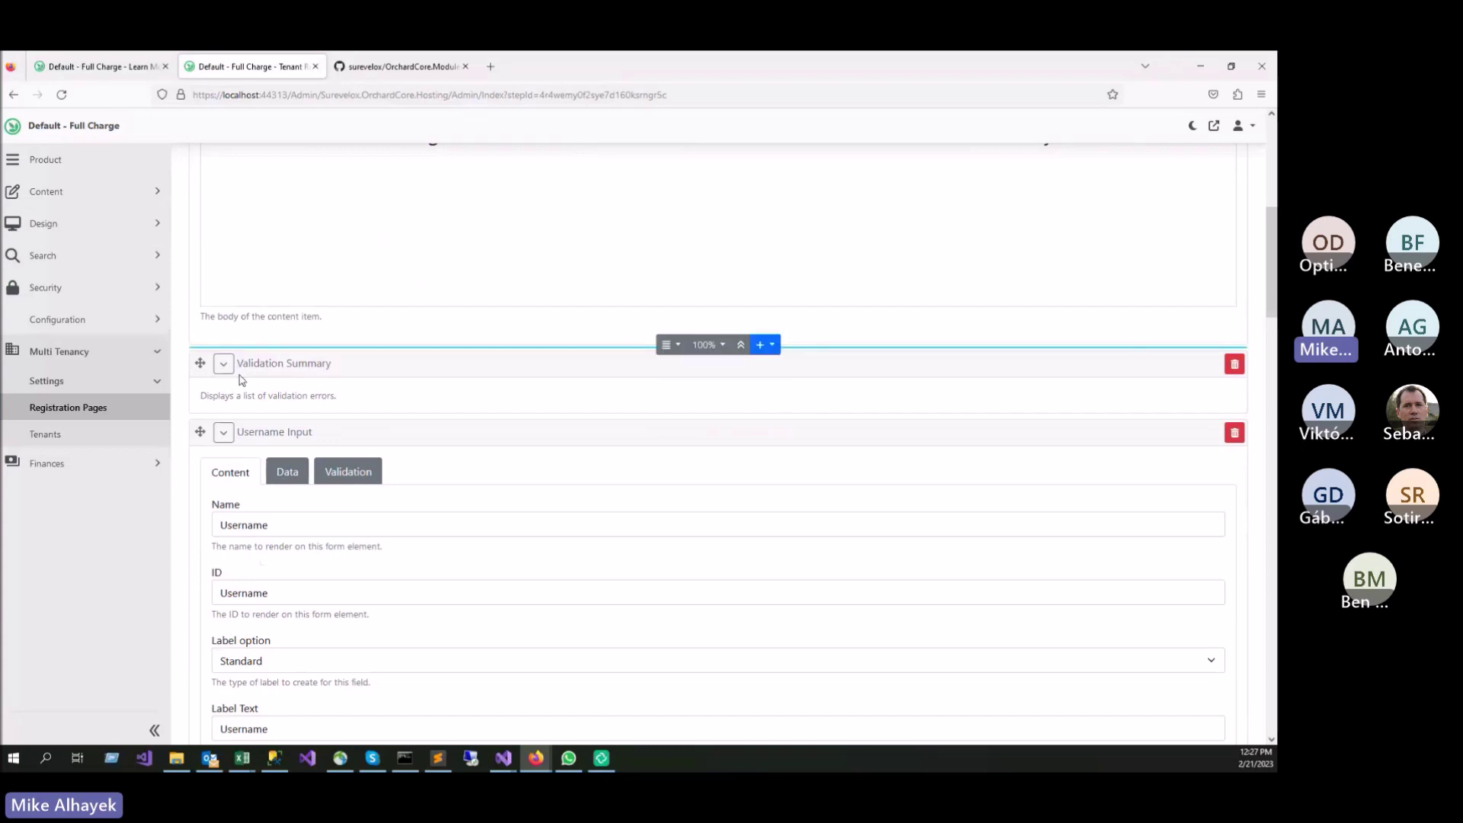
left_click(224, 436)
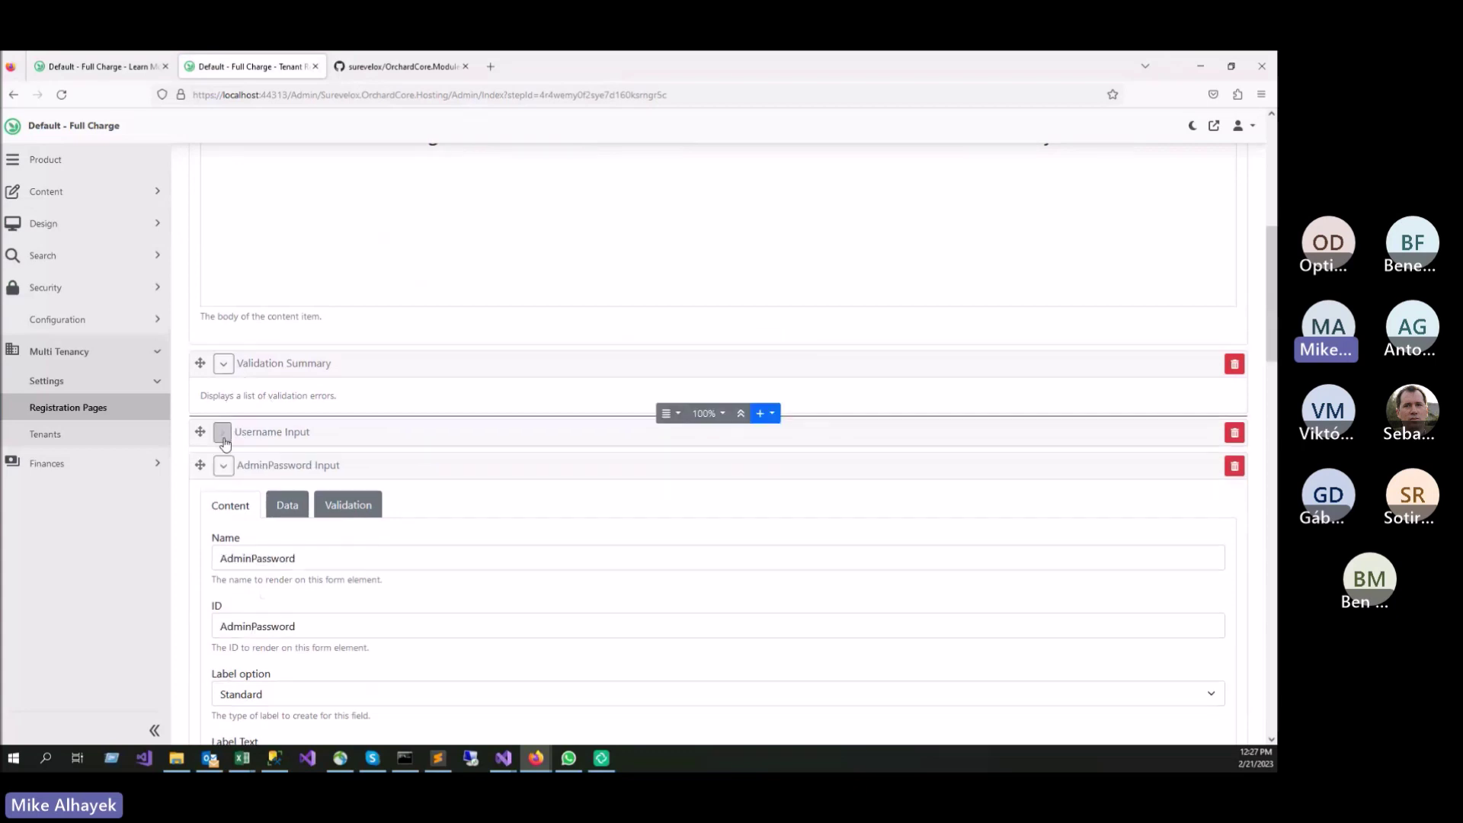
left_click(224, 467)
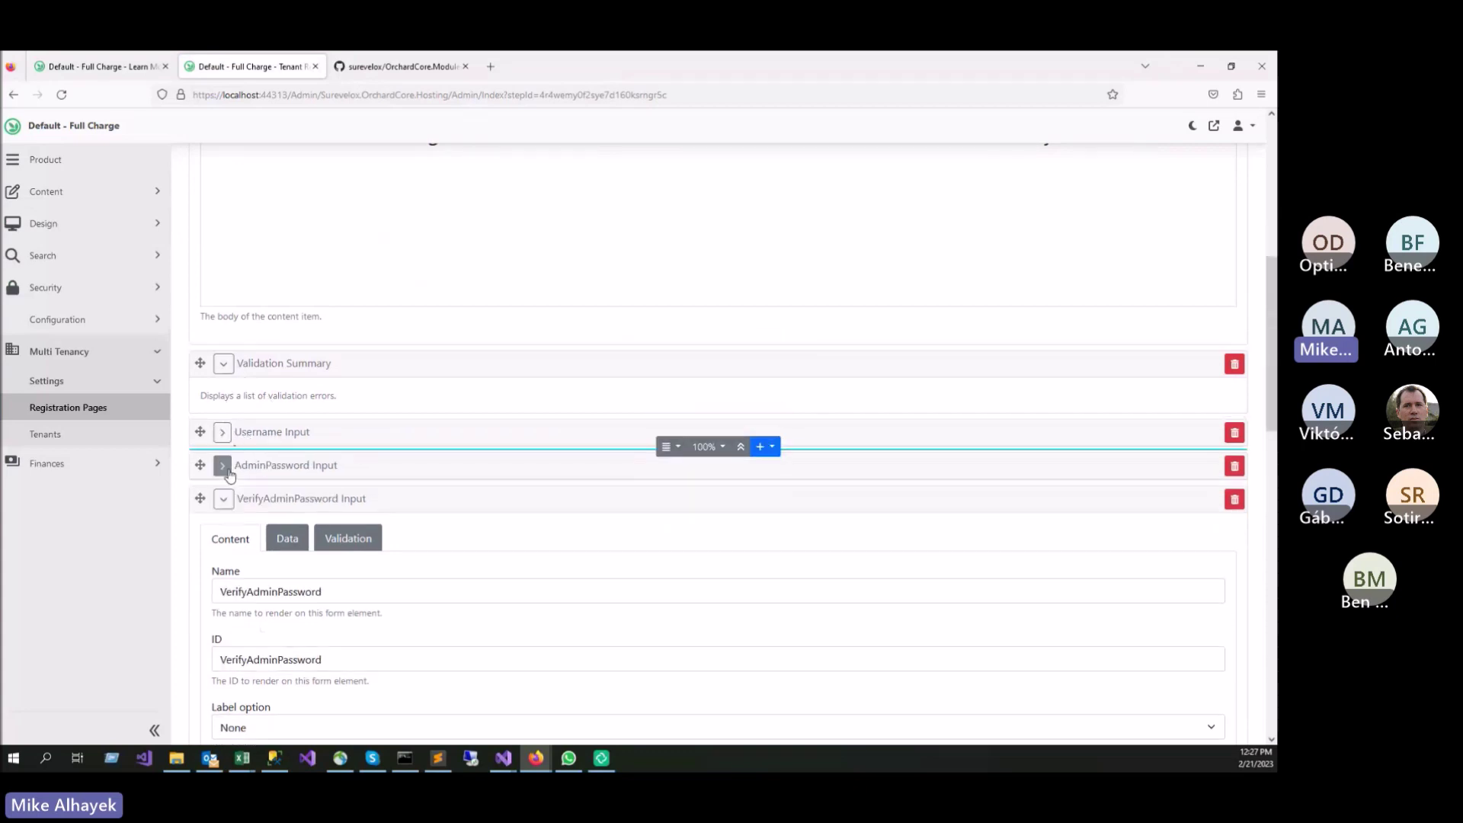
left_click(222, 499)
left_click(285, 530)
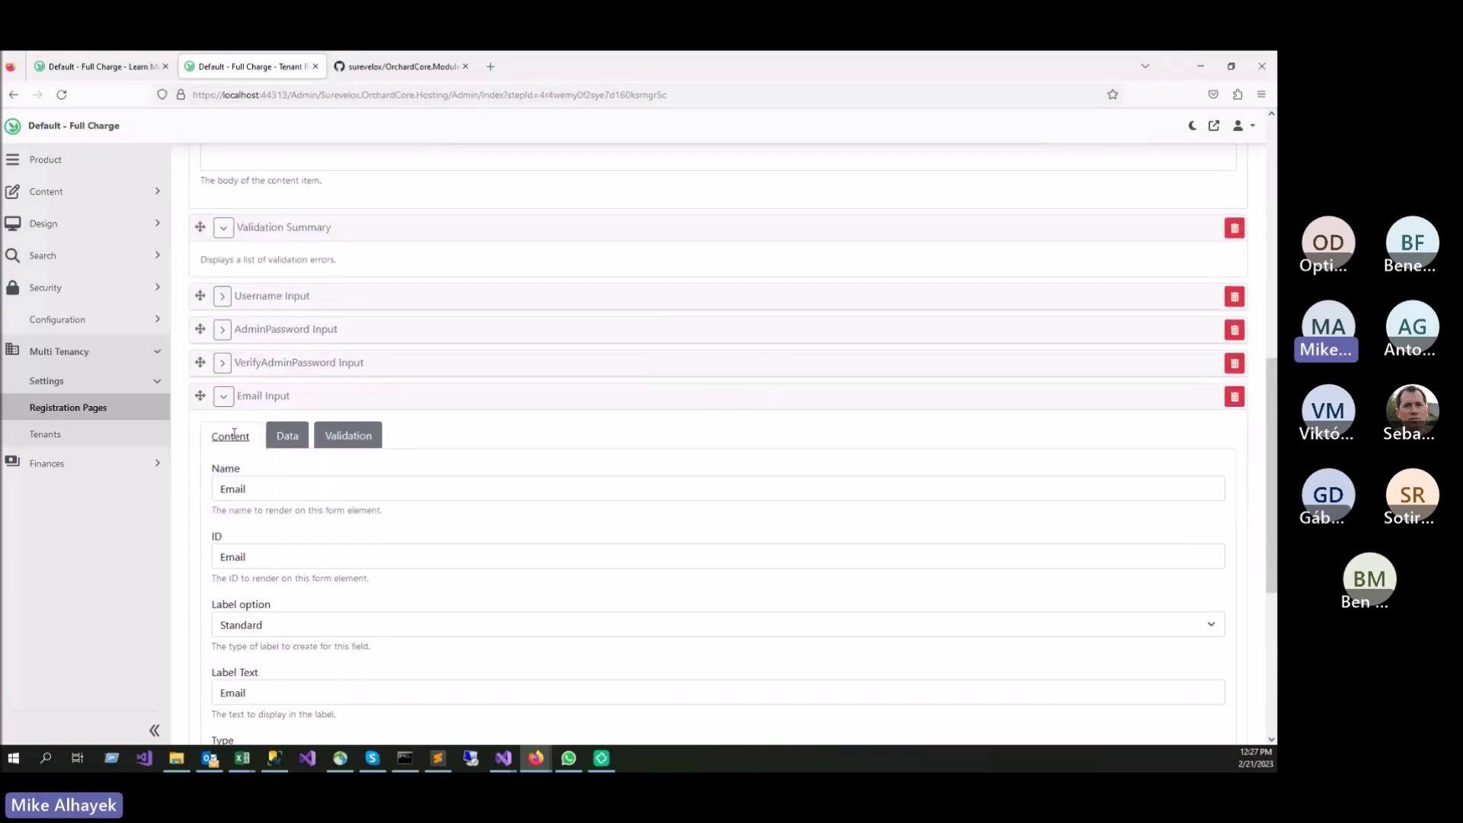
scroll(419, 405, "up", 5)
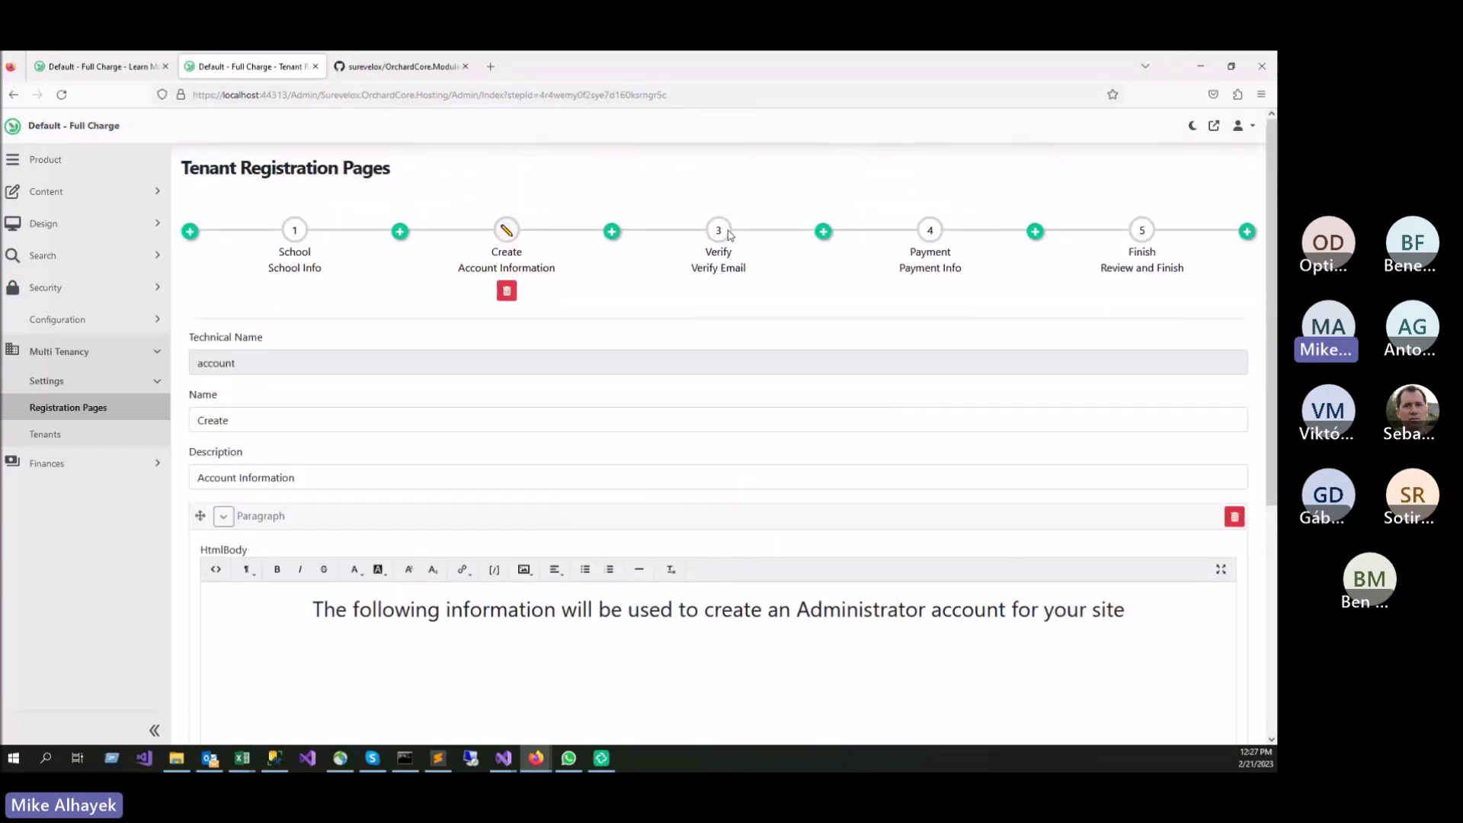
Review the Verify Email step, then open the Payment step with its stripe Payment Input
left_click(729, 235)
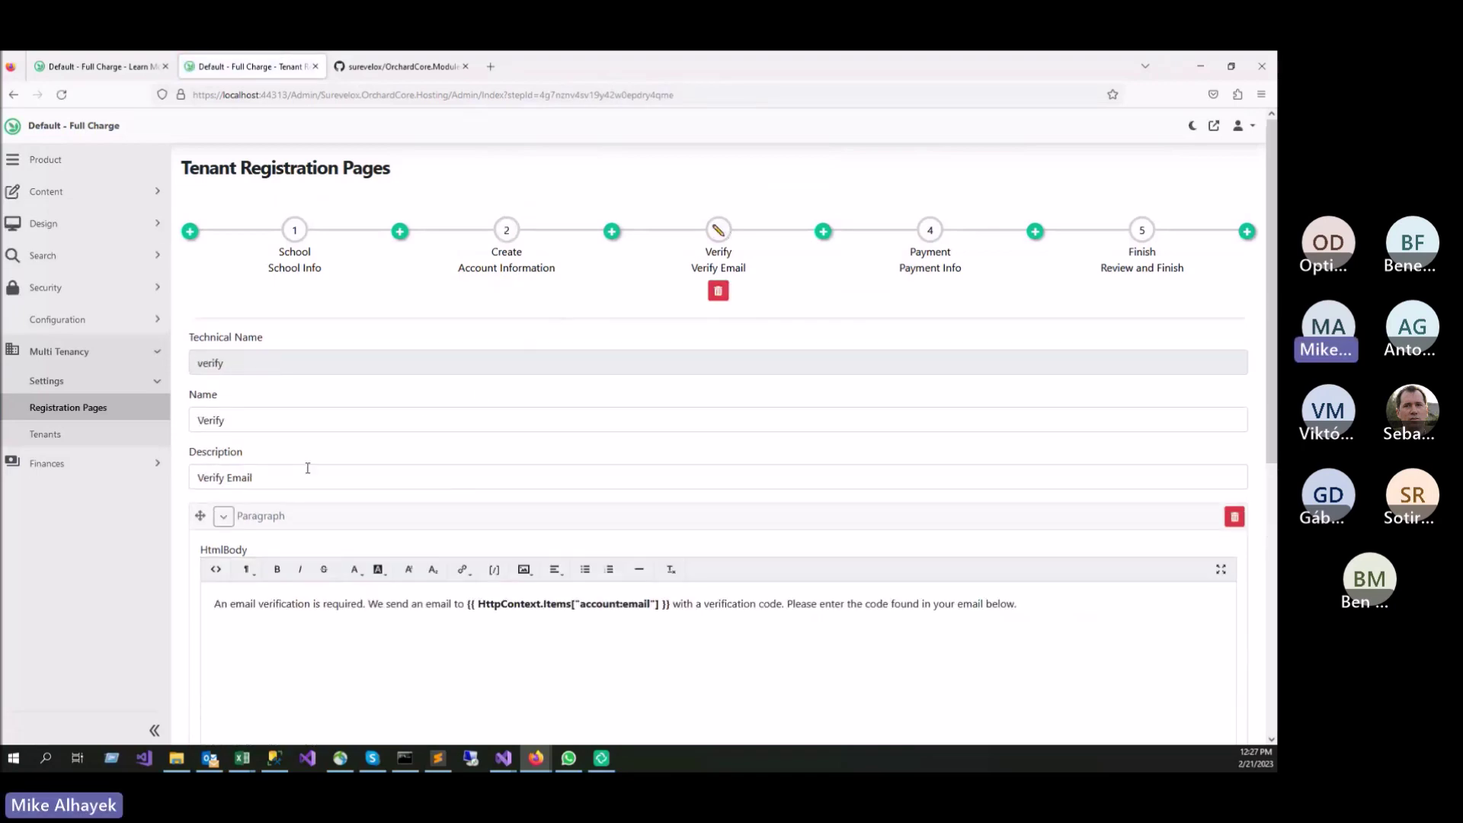
scroll(308, 468, "down", 3)
scroll(281, 460, "down", 1)
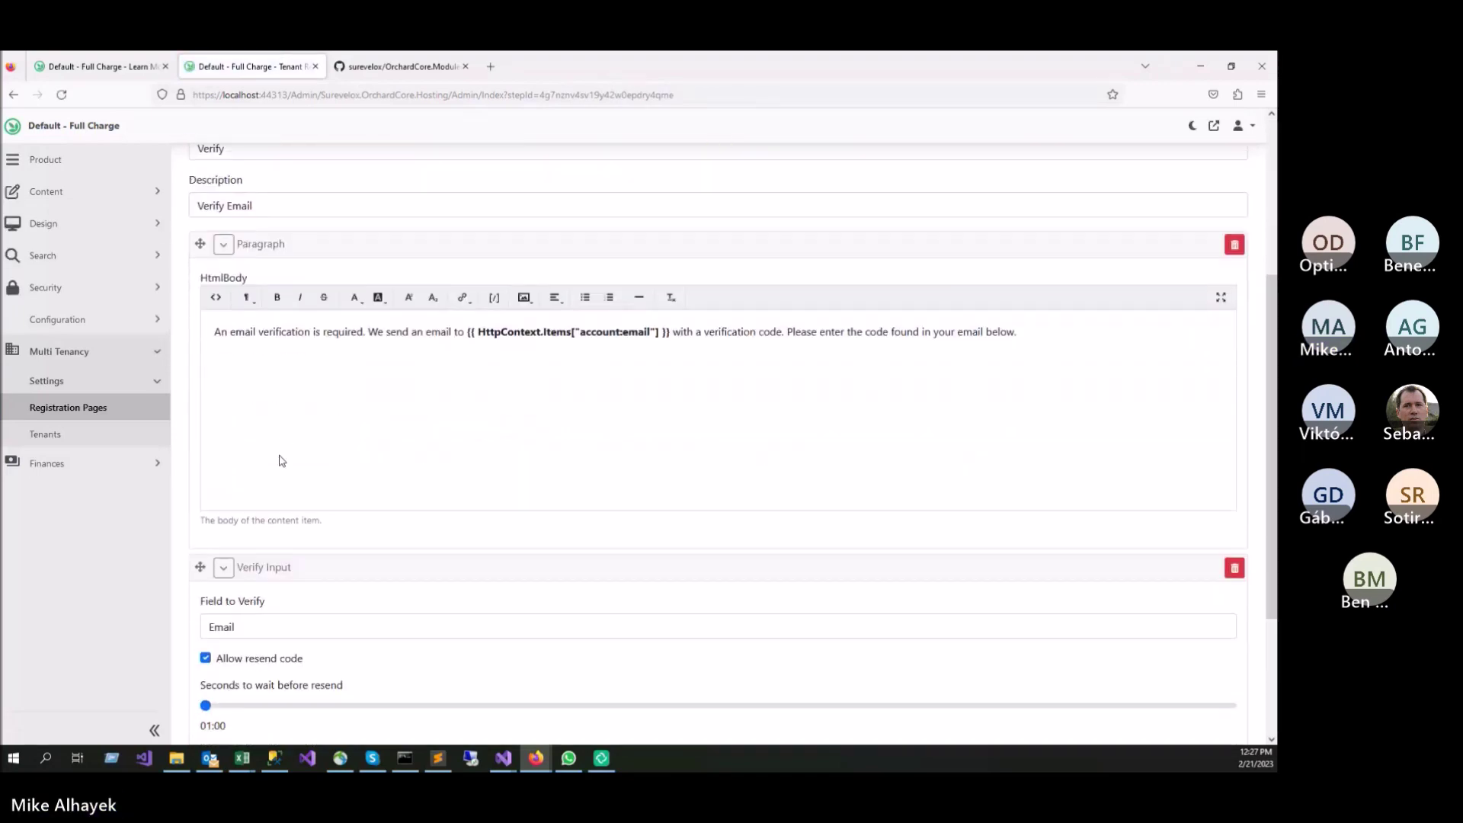
scroll(289, 487, "down", 2)
scroll(304, 488, "up", 4)
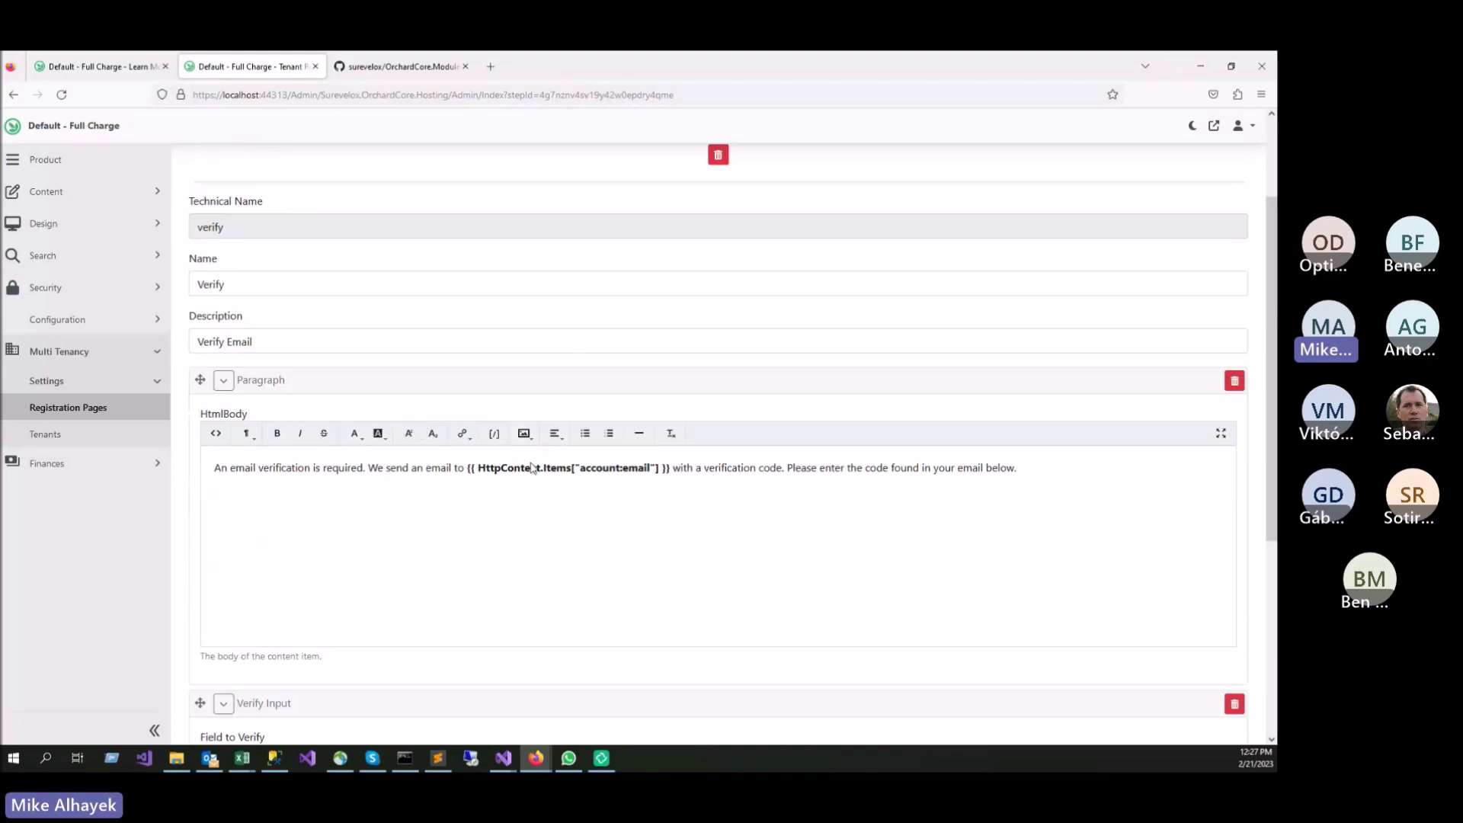
scroll(609, 488, "up", 2)
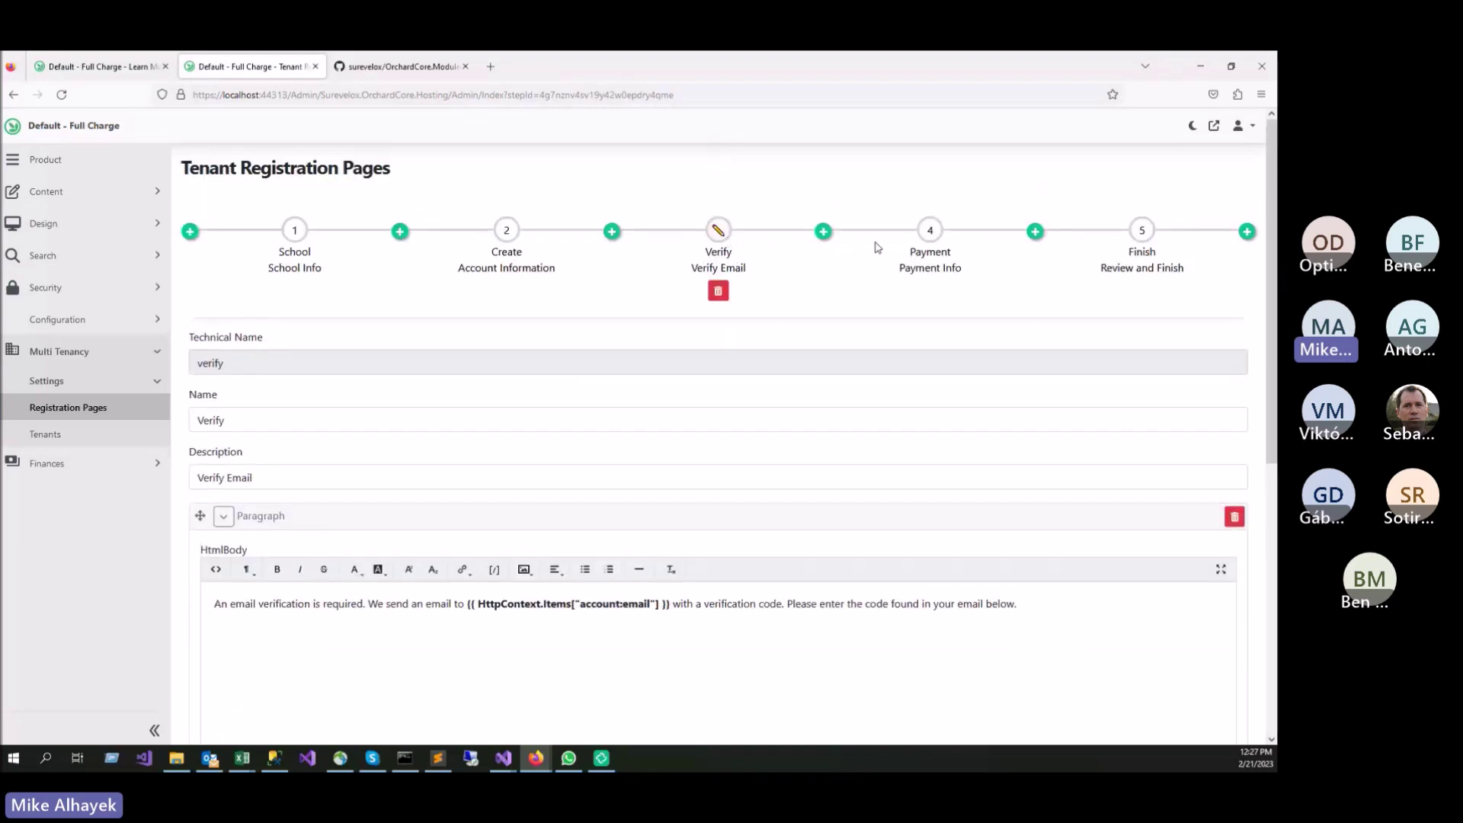
left_click(931, 232)
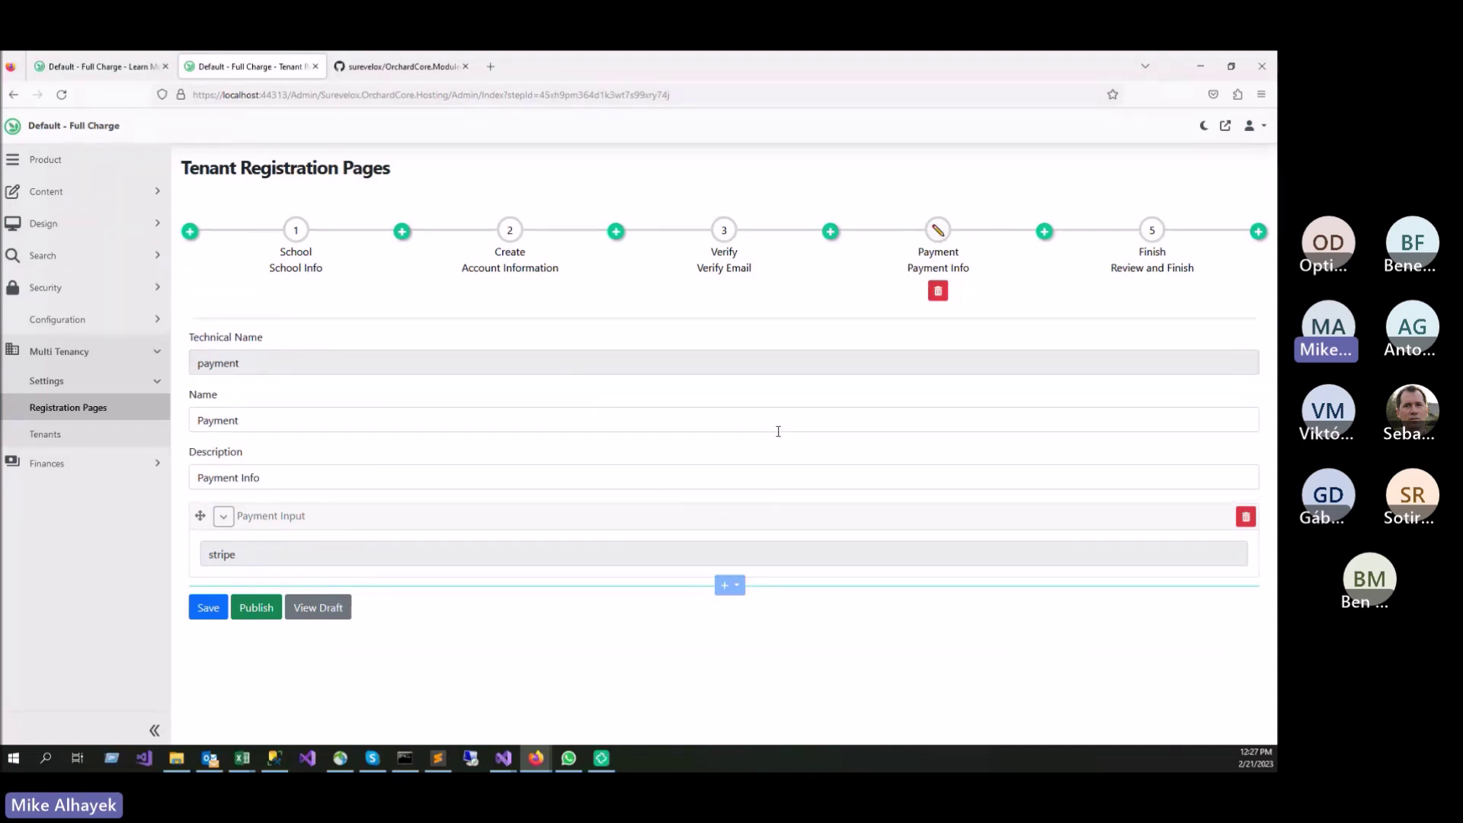
Open step 5, Review and Finish, in the registration wizard
left_click(1155, 230)
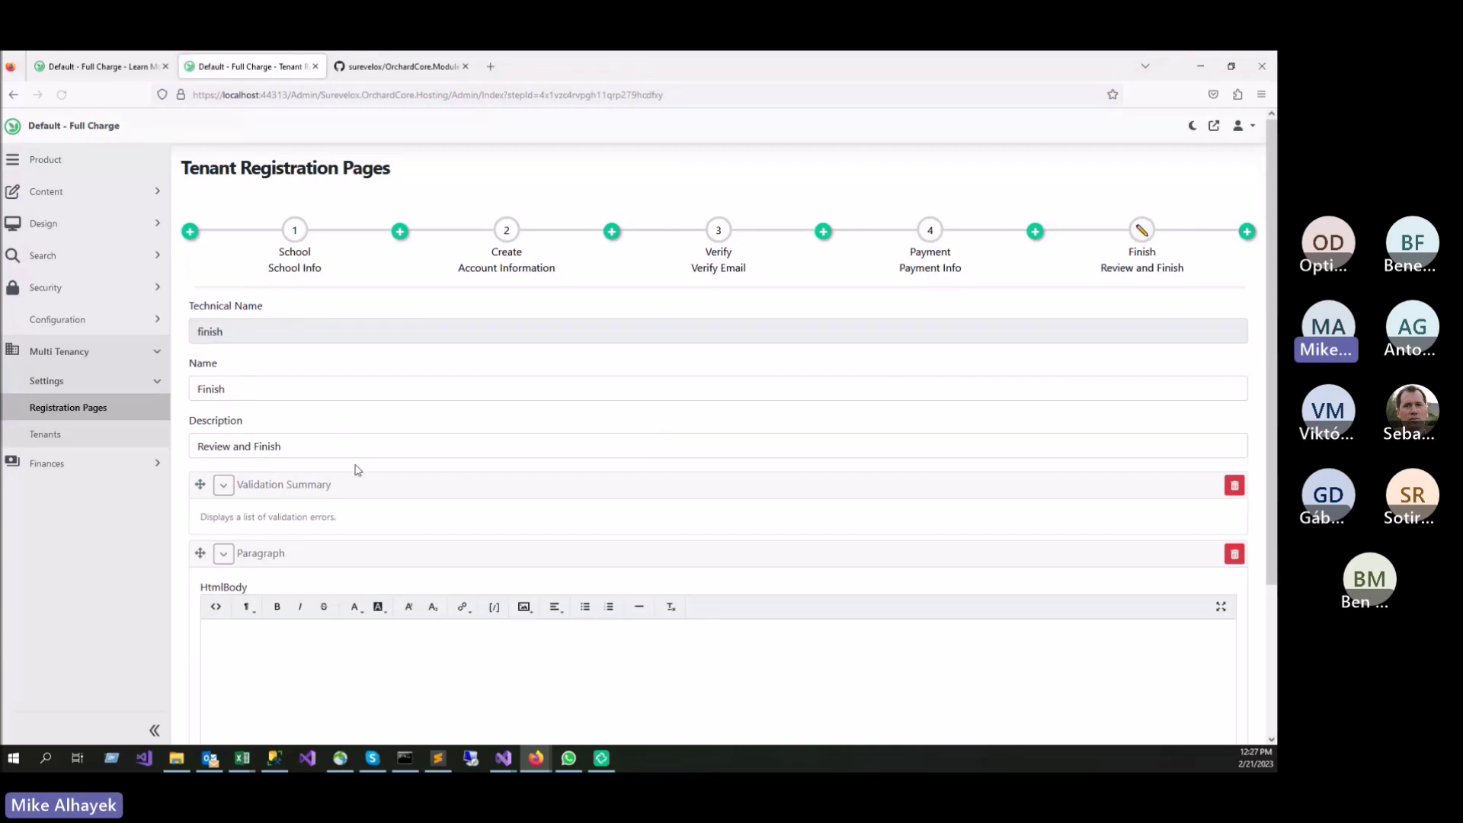
scroll(411, 473, "down", 2)
scroll(503, 449, "up", 2)
Open the Business Site product from the product list for editing
left_click(79, 167)
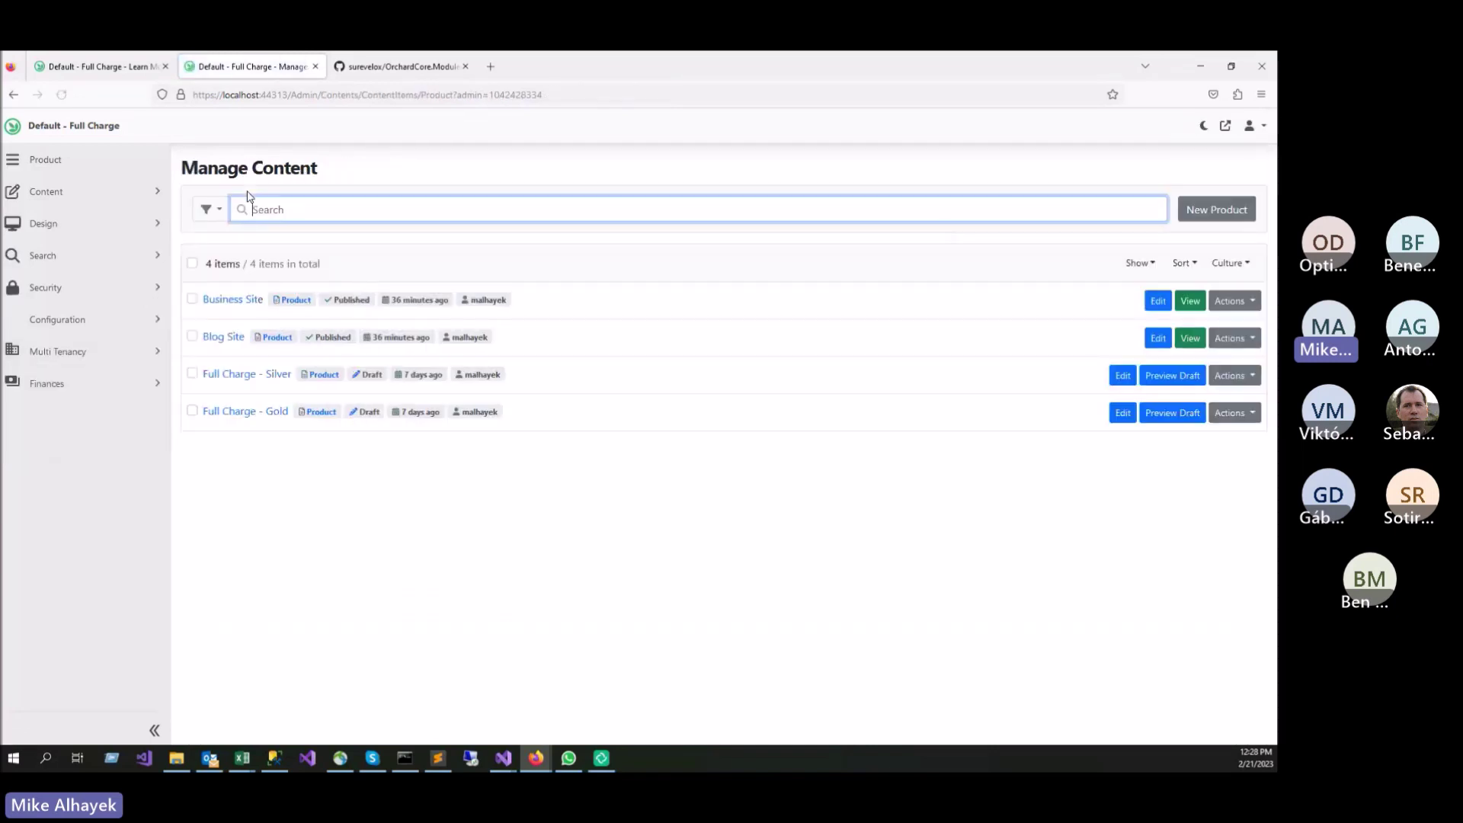
left_click(1156, 305)
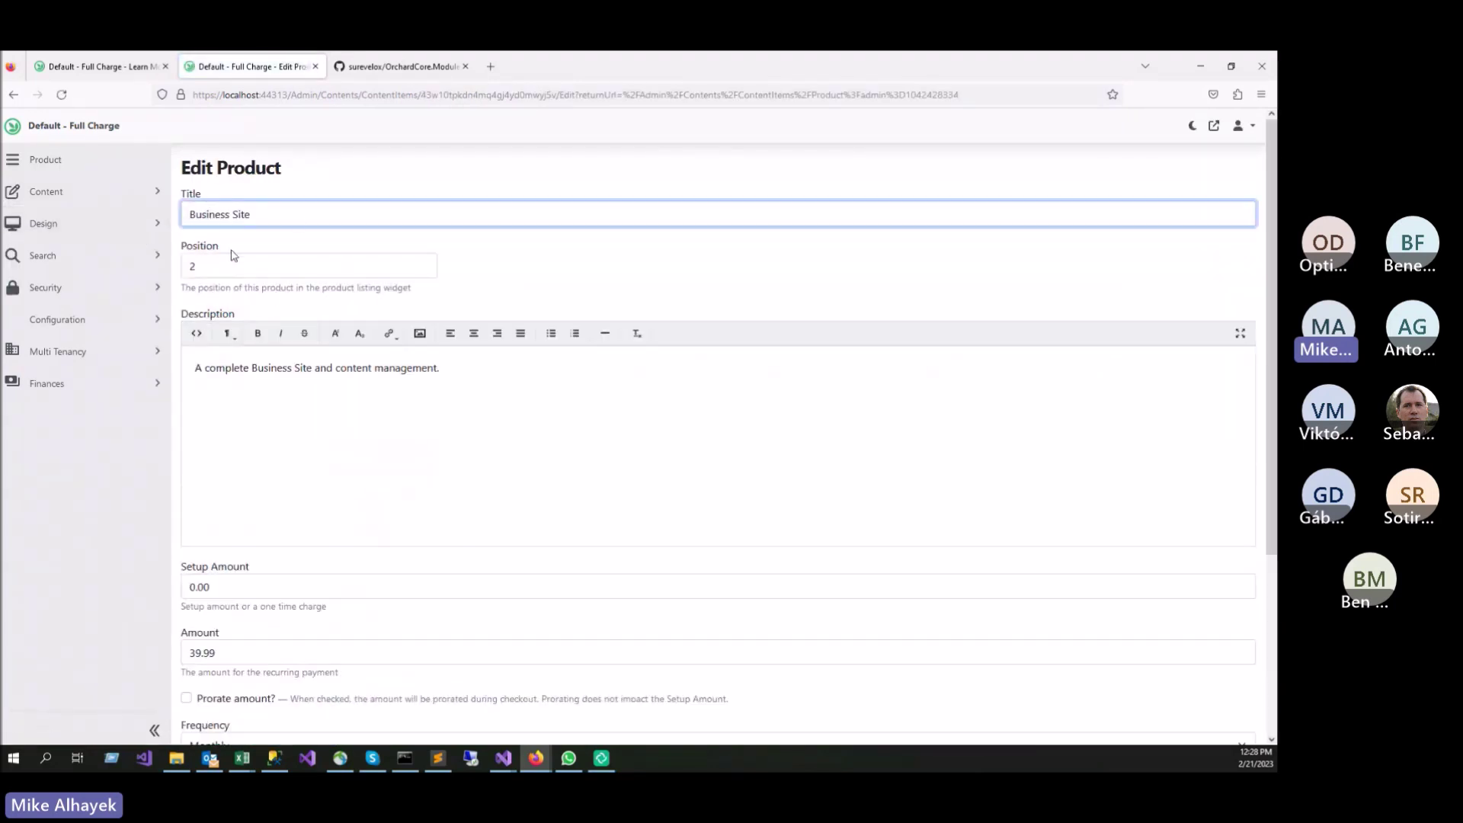
left_click(232, 256)
scroll(294, 216, "down", 2)
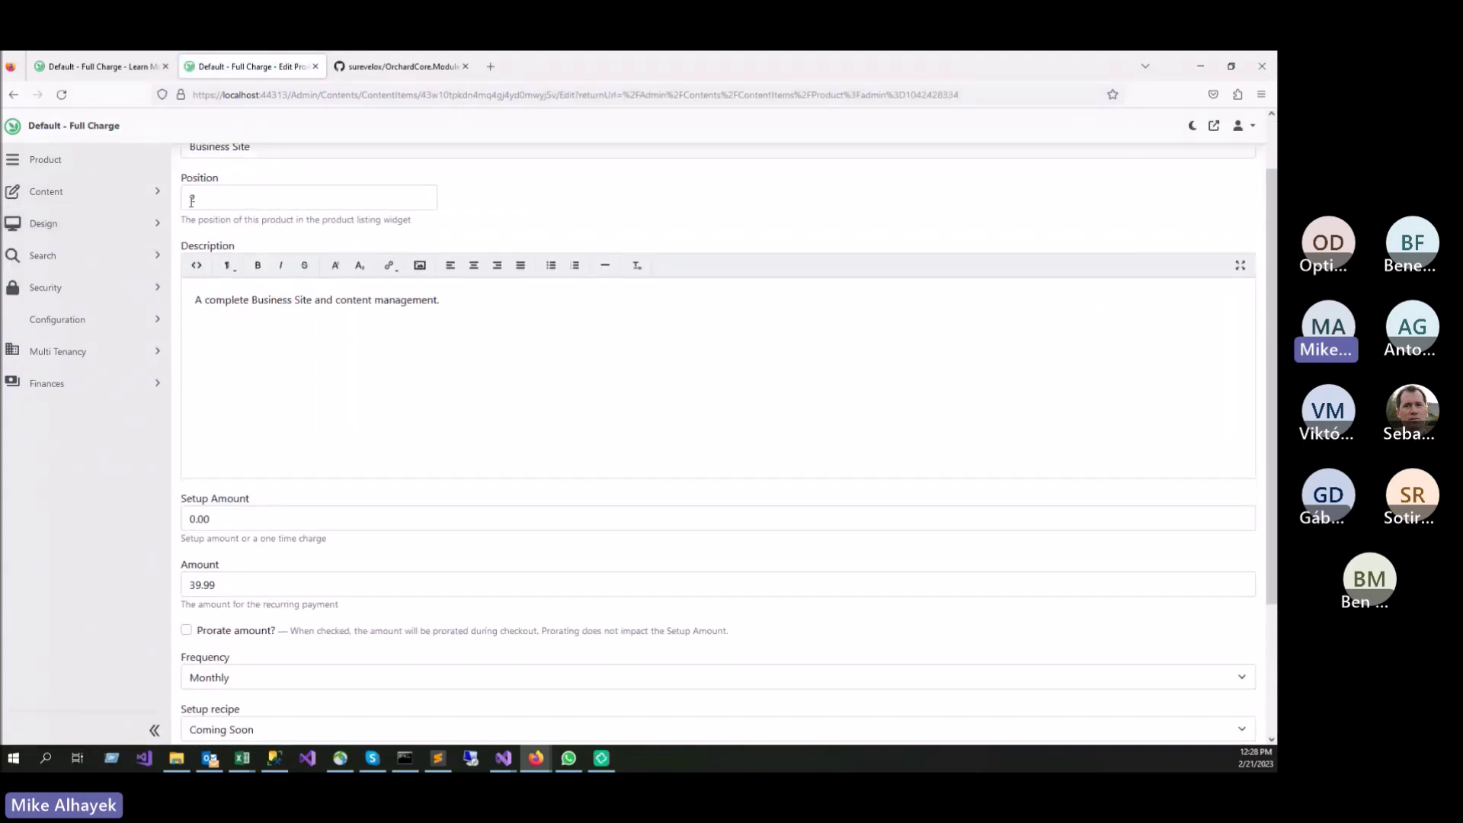
scroll(249, 267, "up", 2)
scroll(236, 290, "down", 5)
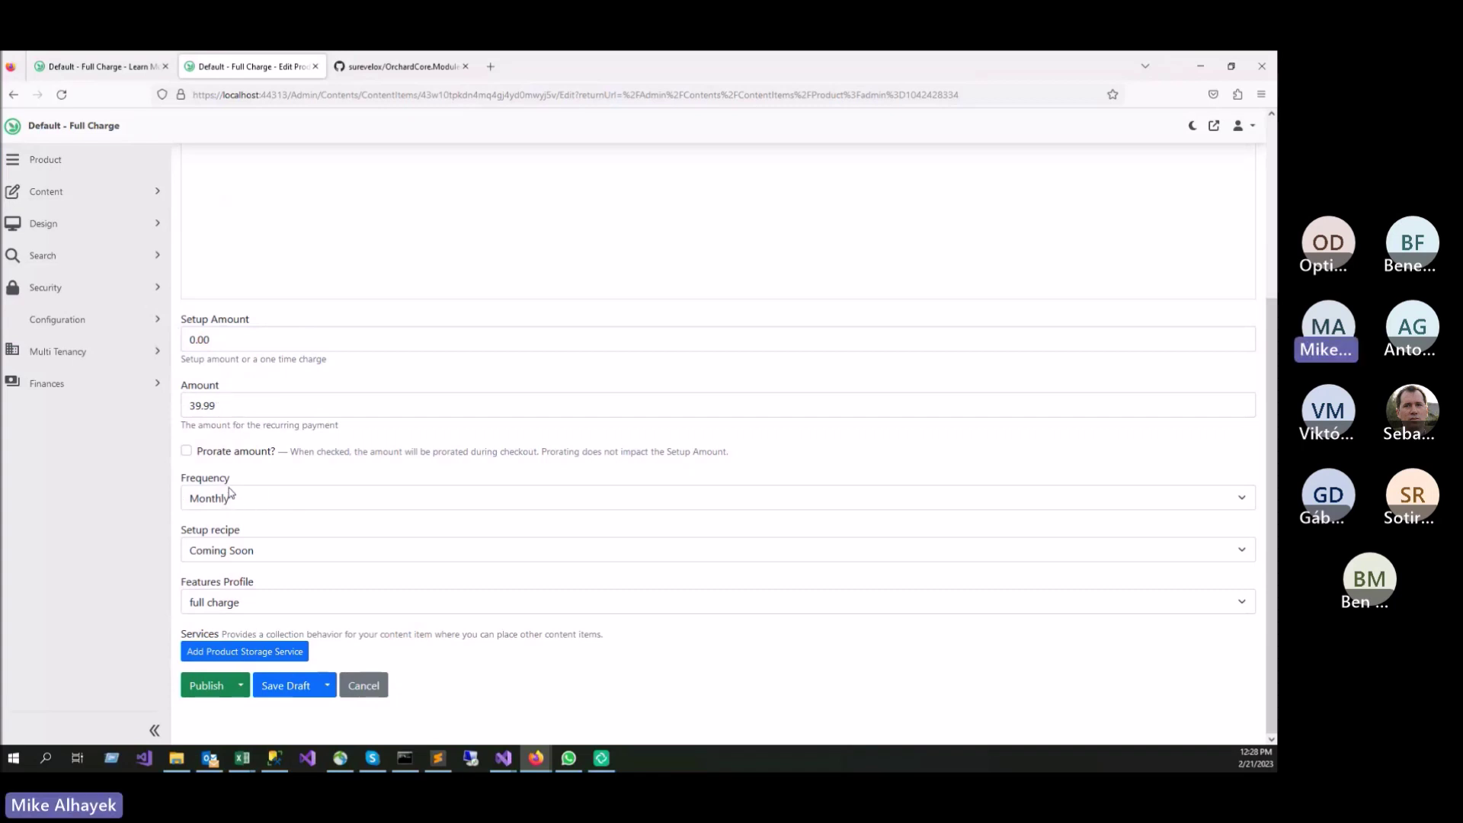
Keep Coming Soon as the setup recipe and full charge as the features profile
left_click(217, 558)
left_click(219, 558)
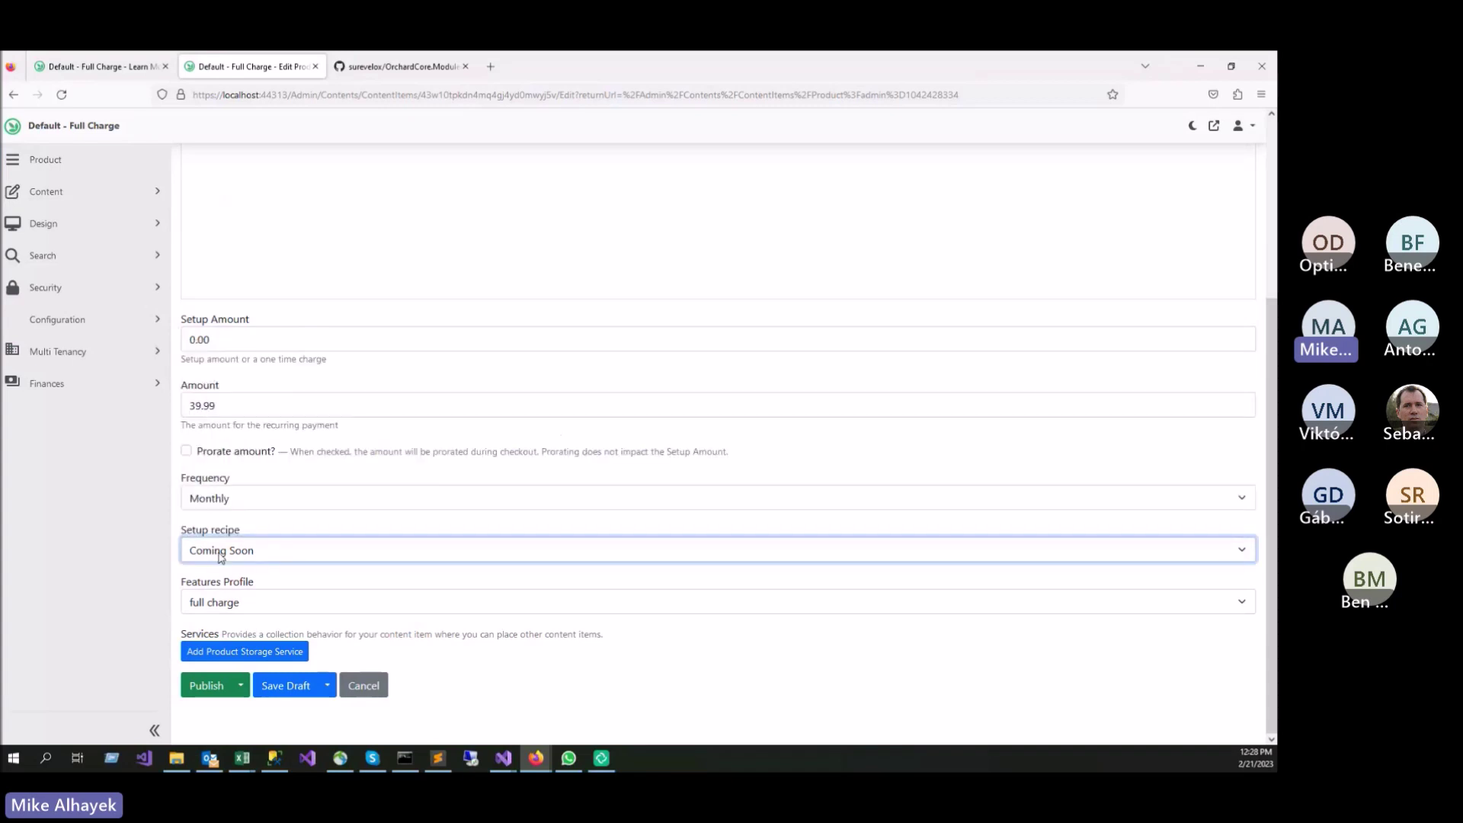
scroll(335, 271, "up", 3)
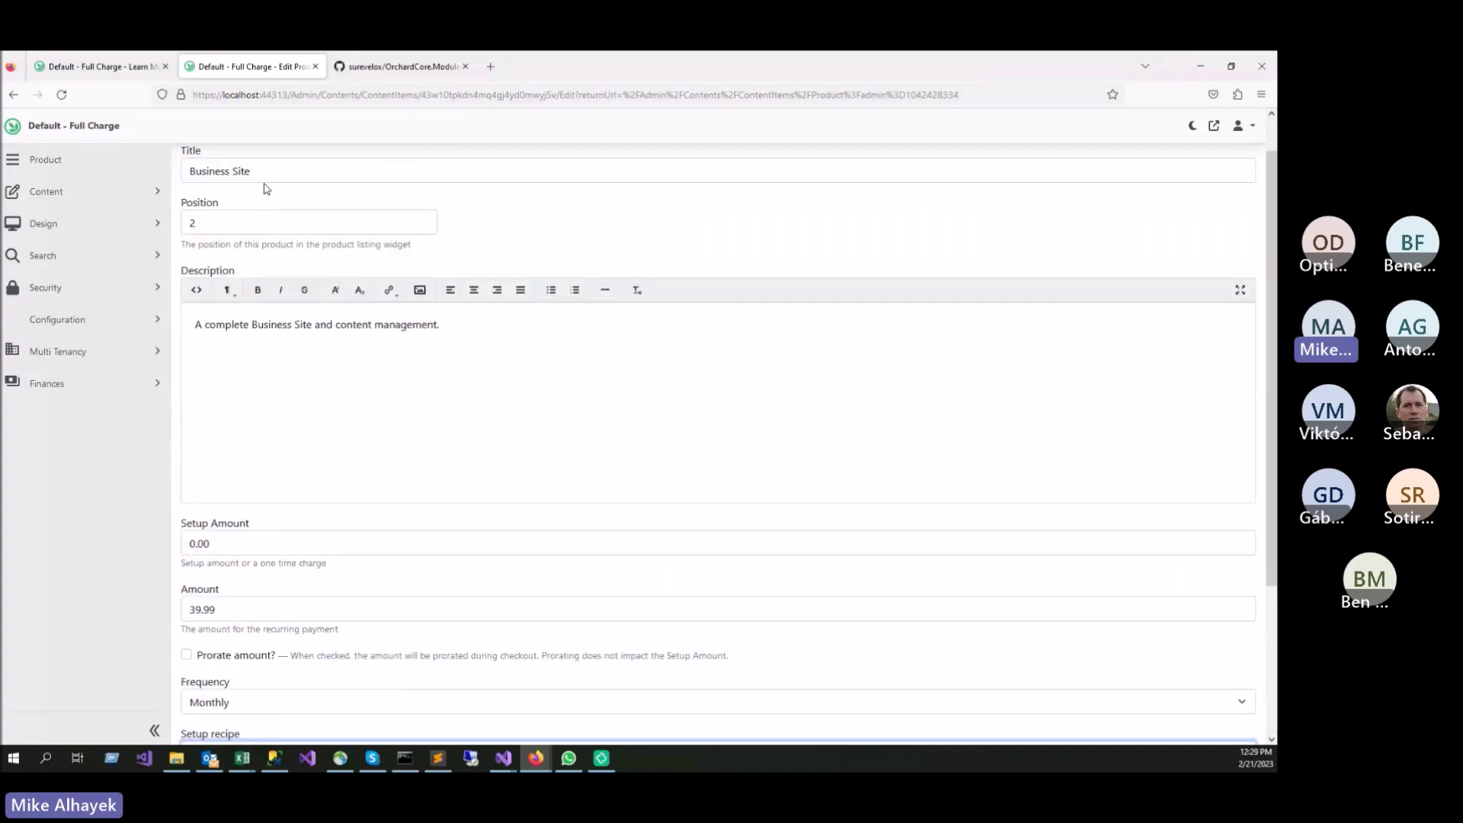
scroll(232, 179, "down", 3)
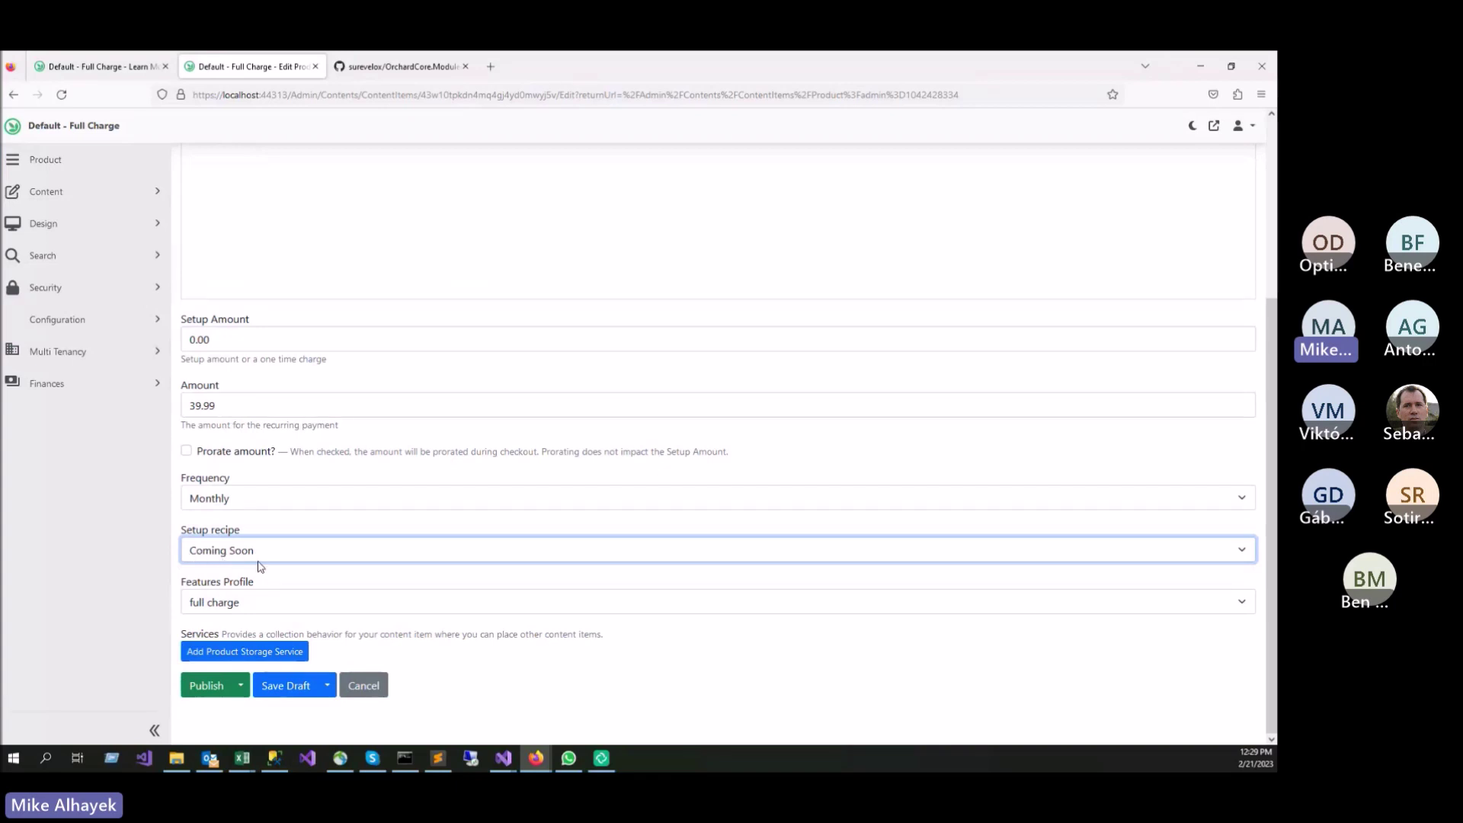
left_click(214, 608)
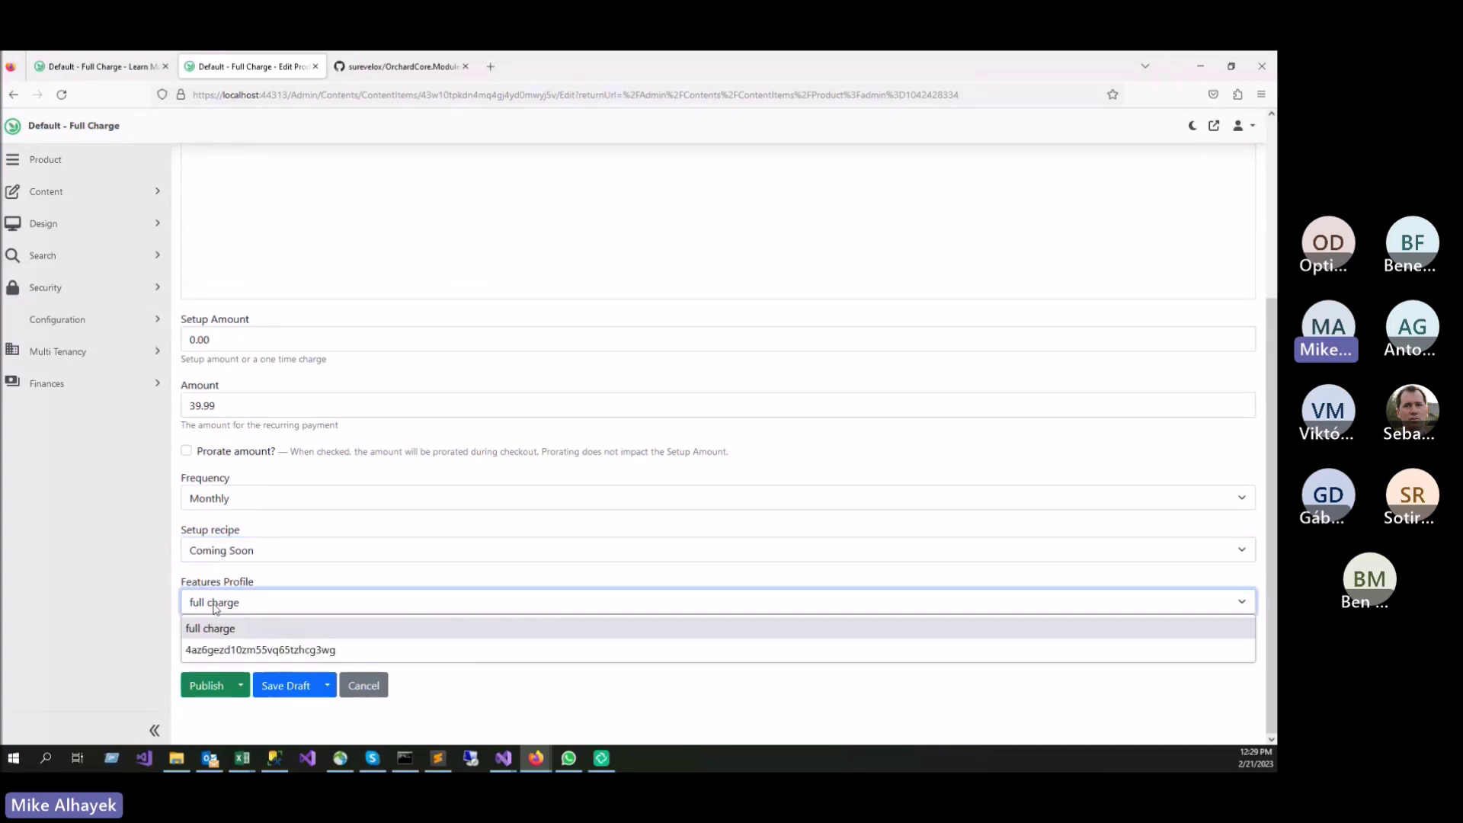
left_click(214, 608)
left_click(225, 593)
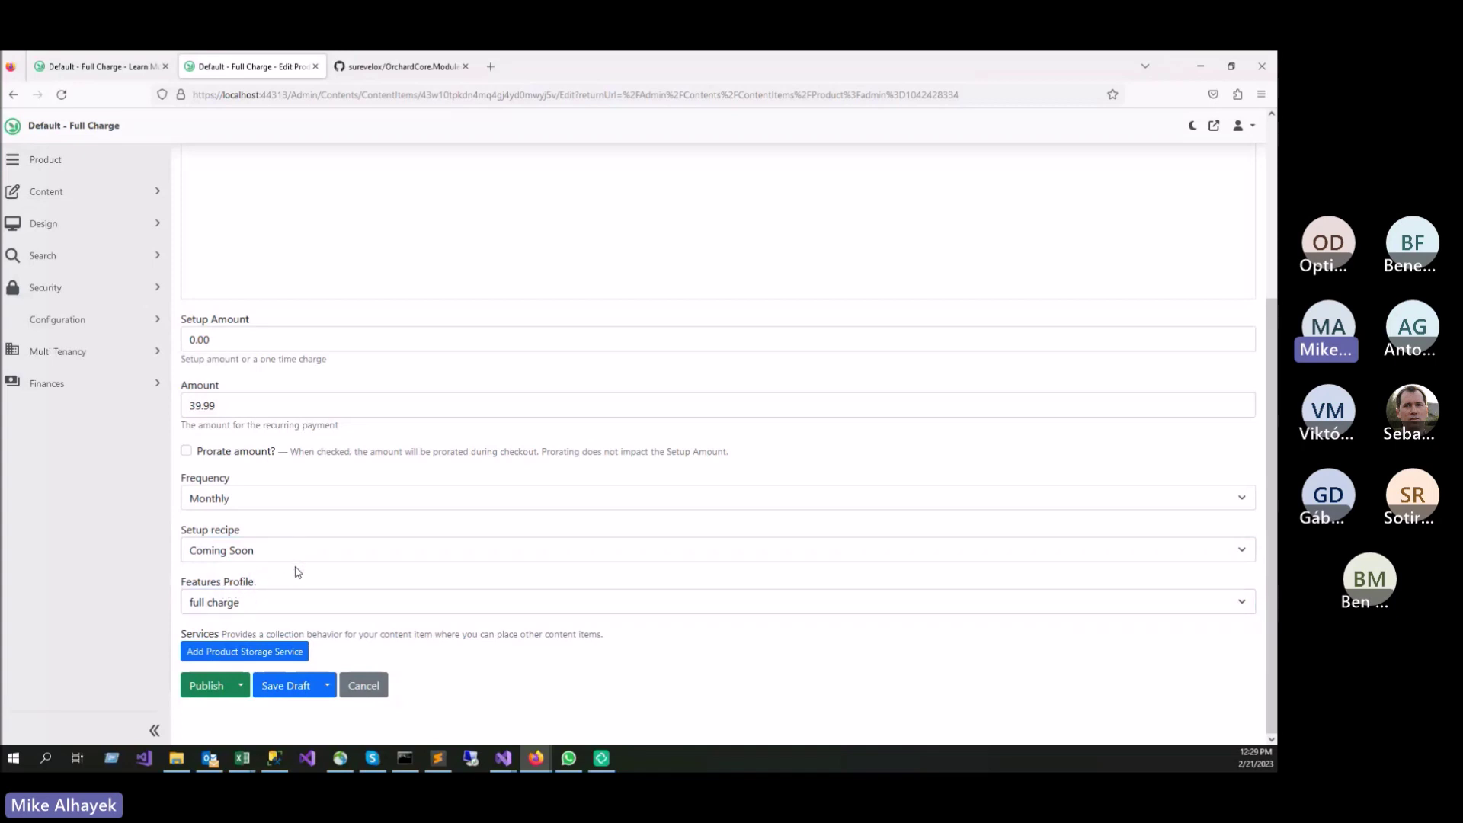
Add a Product Storage Service under Services, keeping Gigabit as its storage unit
left_click(241, 653)
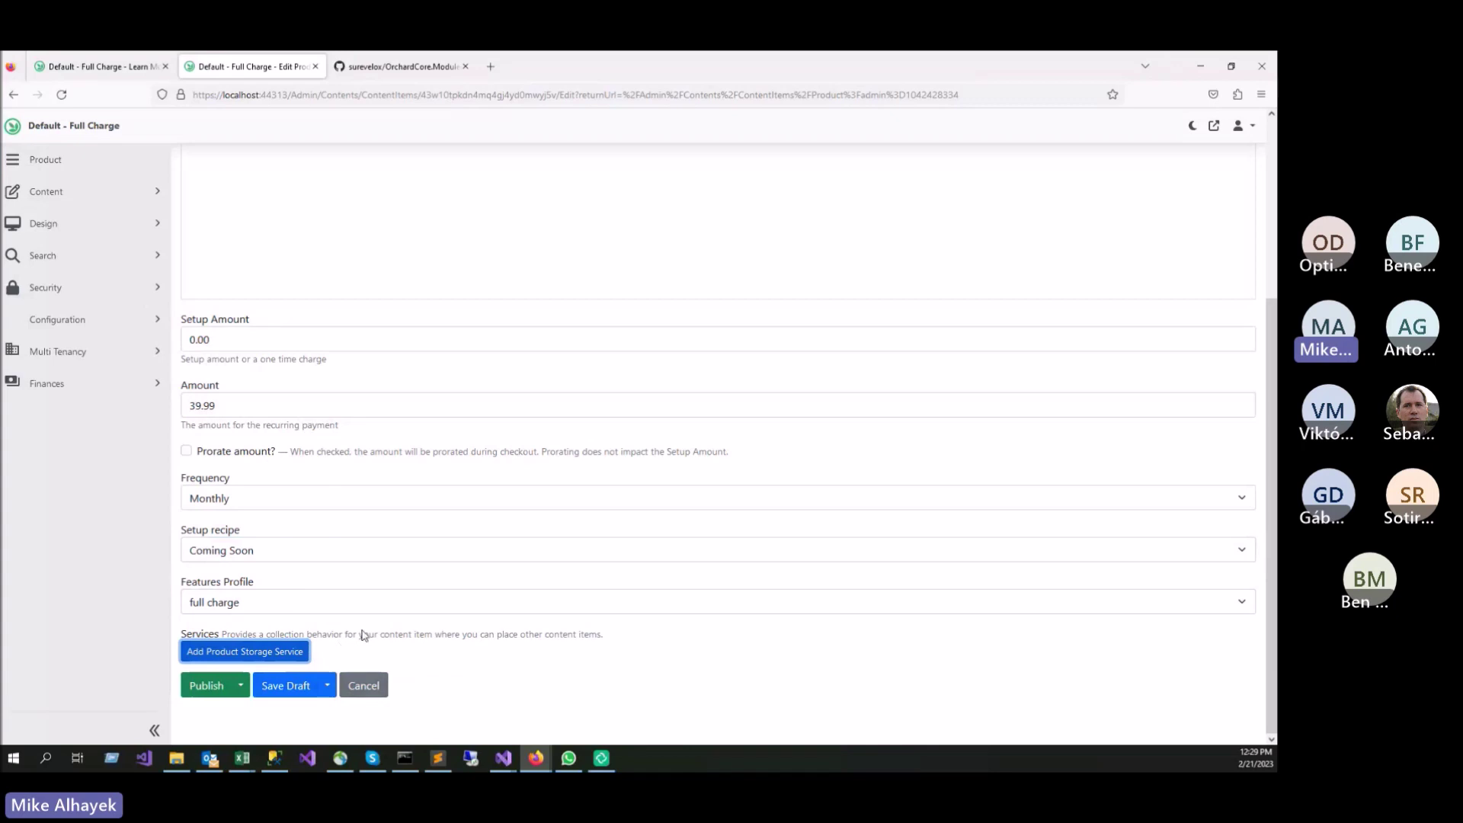
scroll(343, 652, "down", 3)
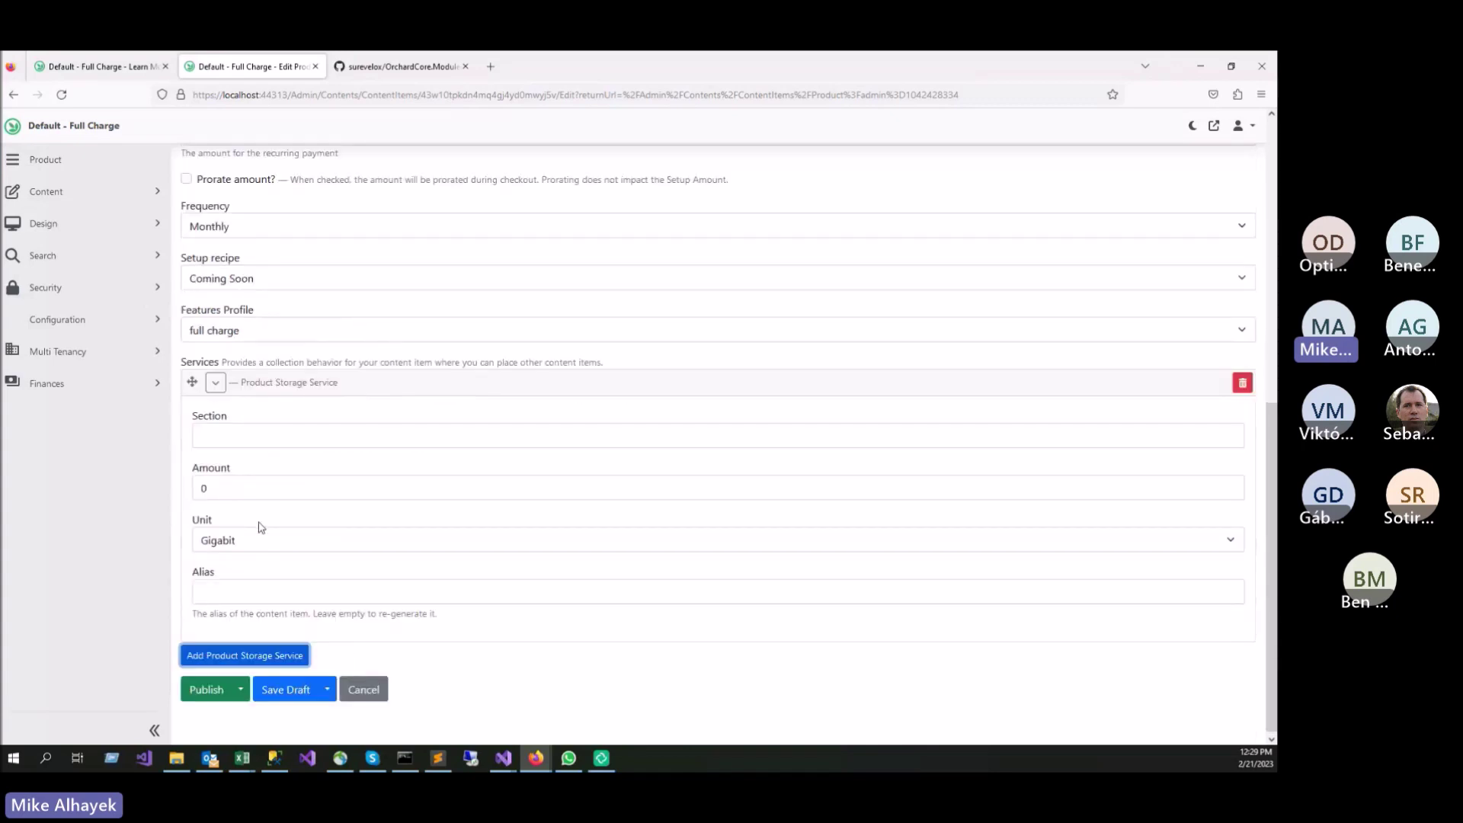
left_click(239, 543)
left_click(239, 543)
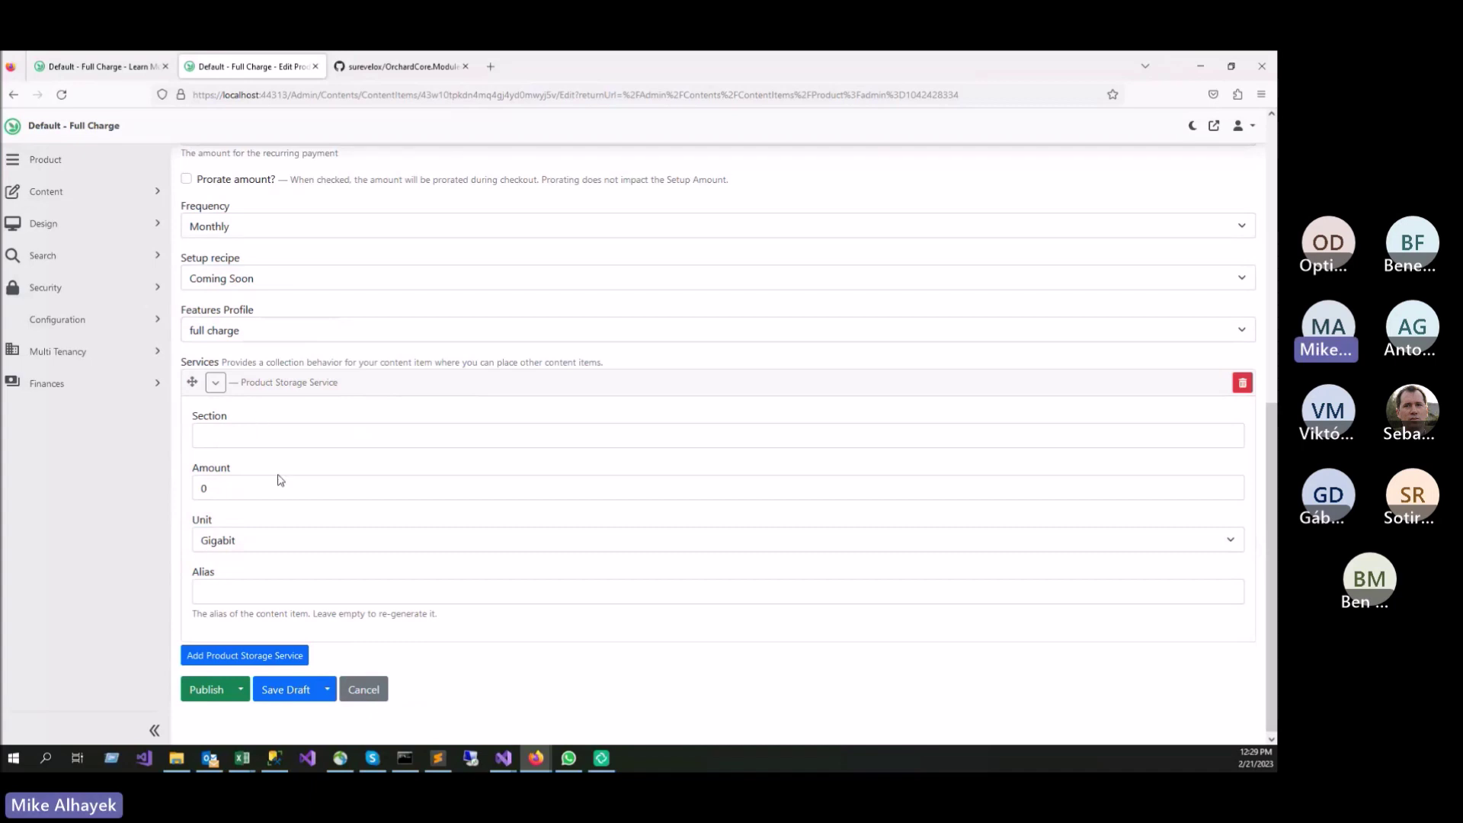
scroll(308, 574, "up", 2)
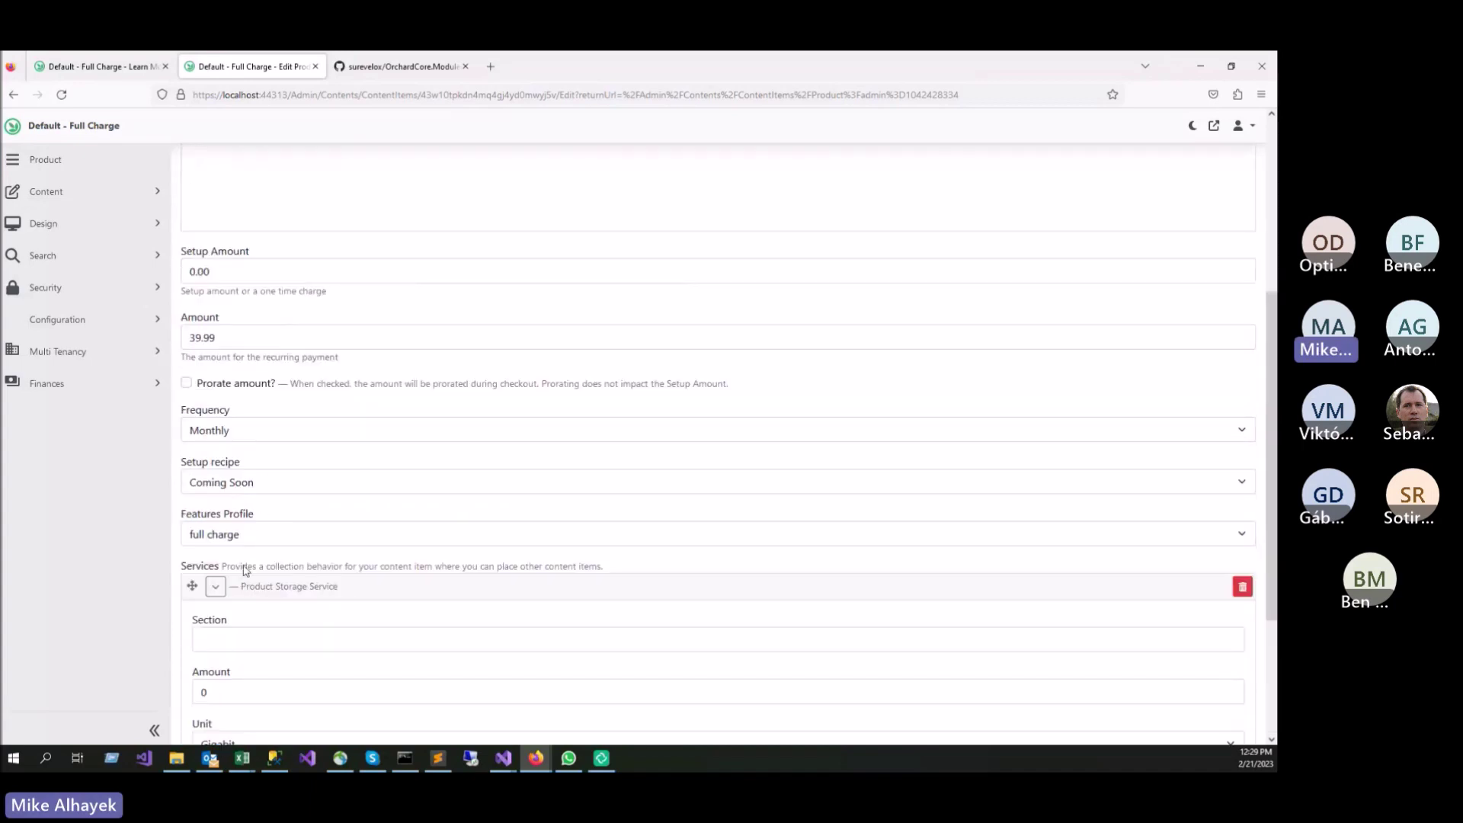
scroll(246, 571, "up", 3)
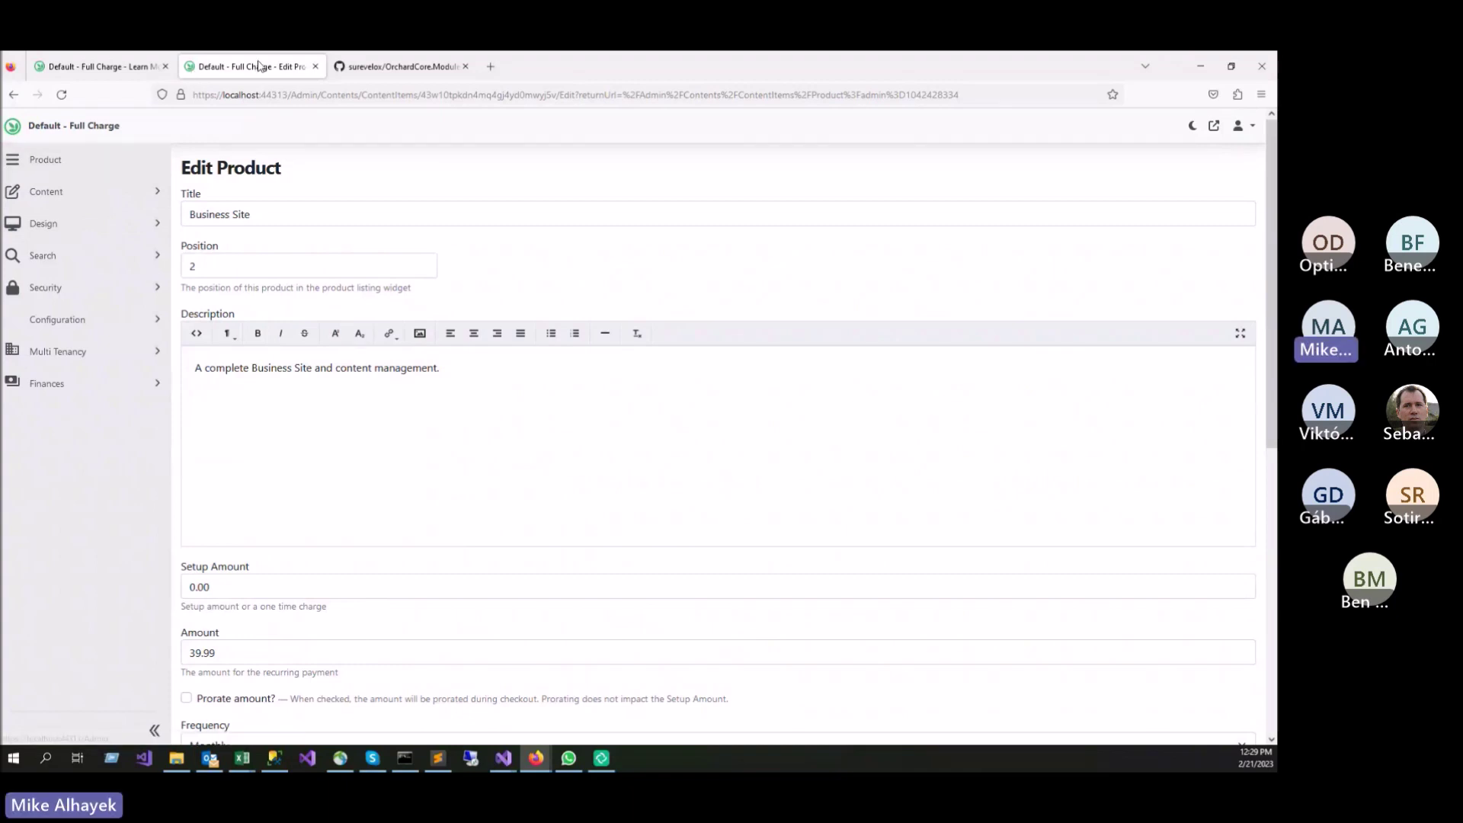
Select Blog Site on the Multi Tenancy Learn More page and begin its signup
left_click(79, 354)
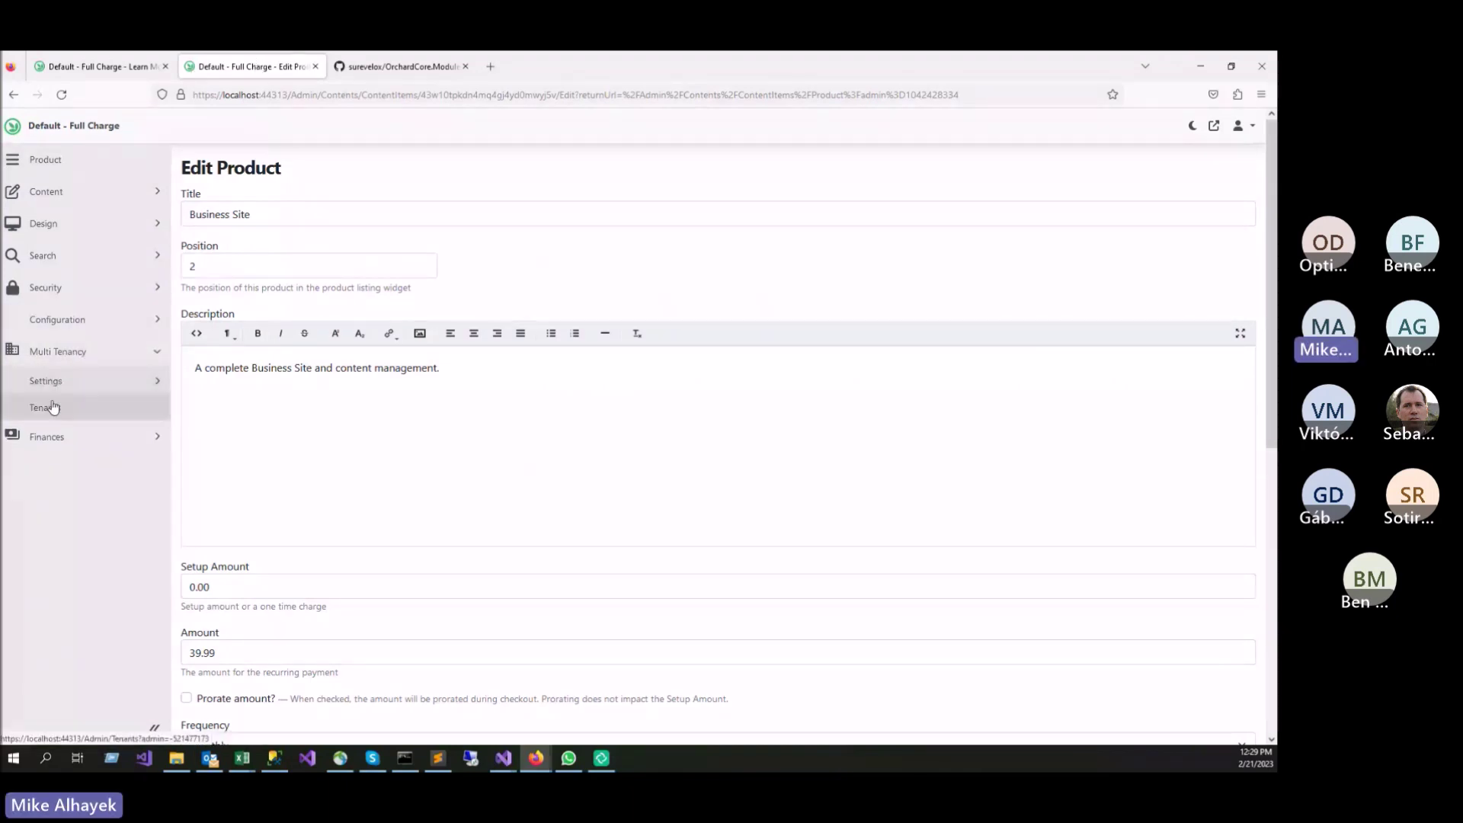
left_click(85, 380)
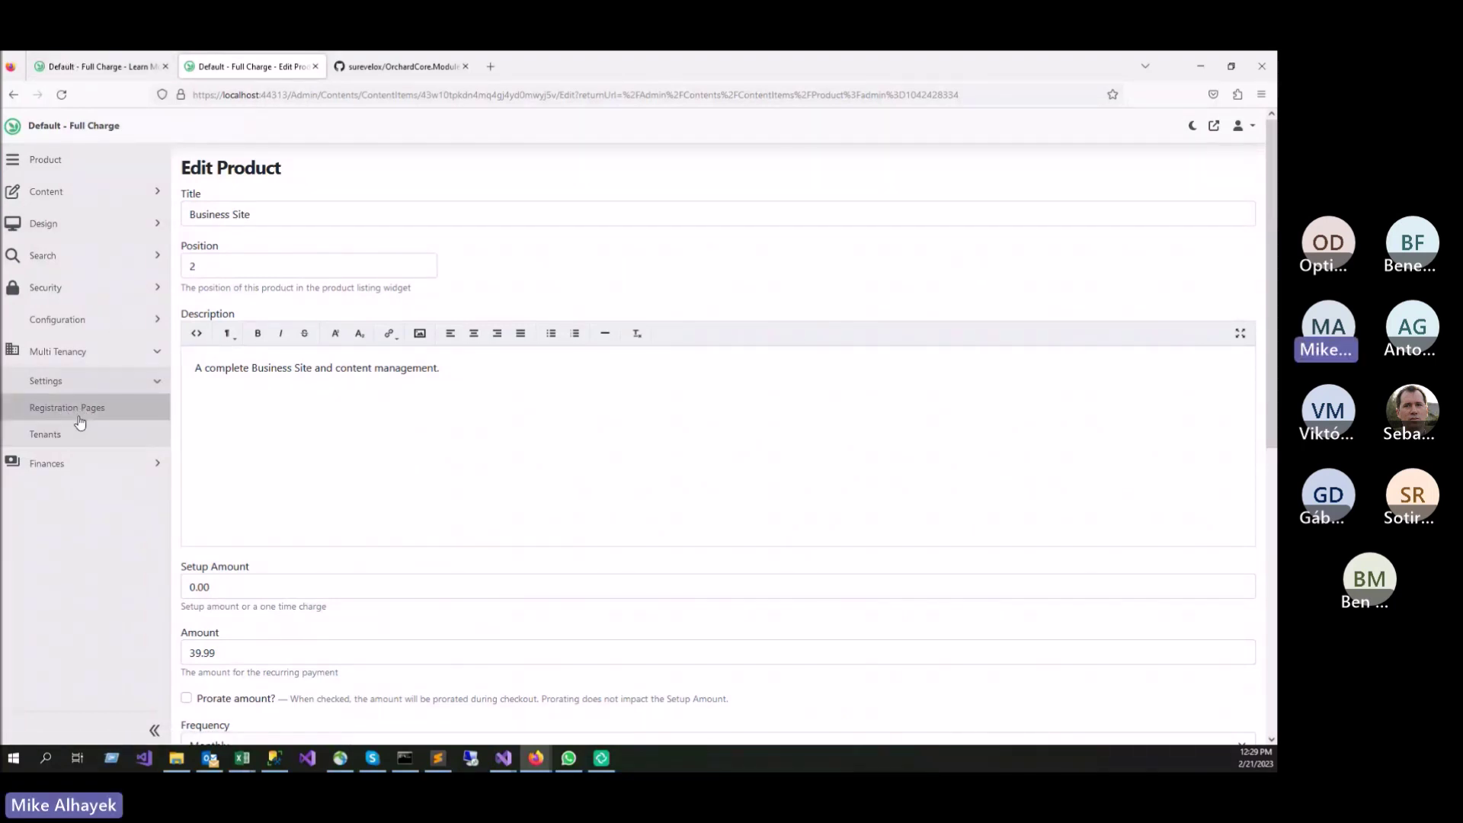
left_click(130, 61)
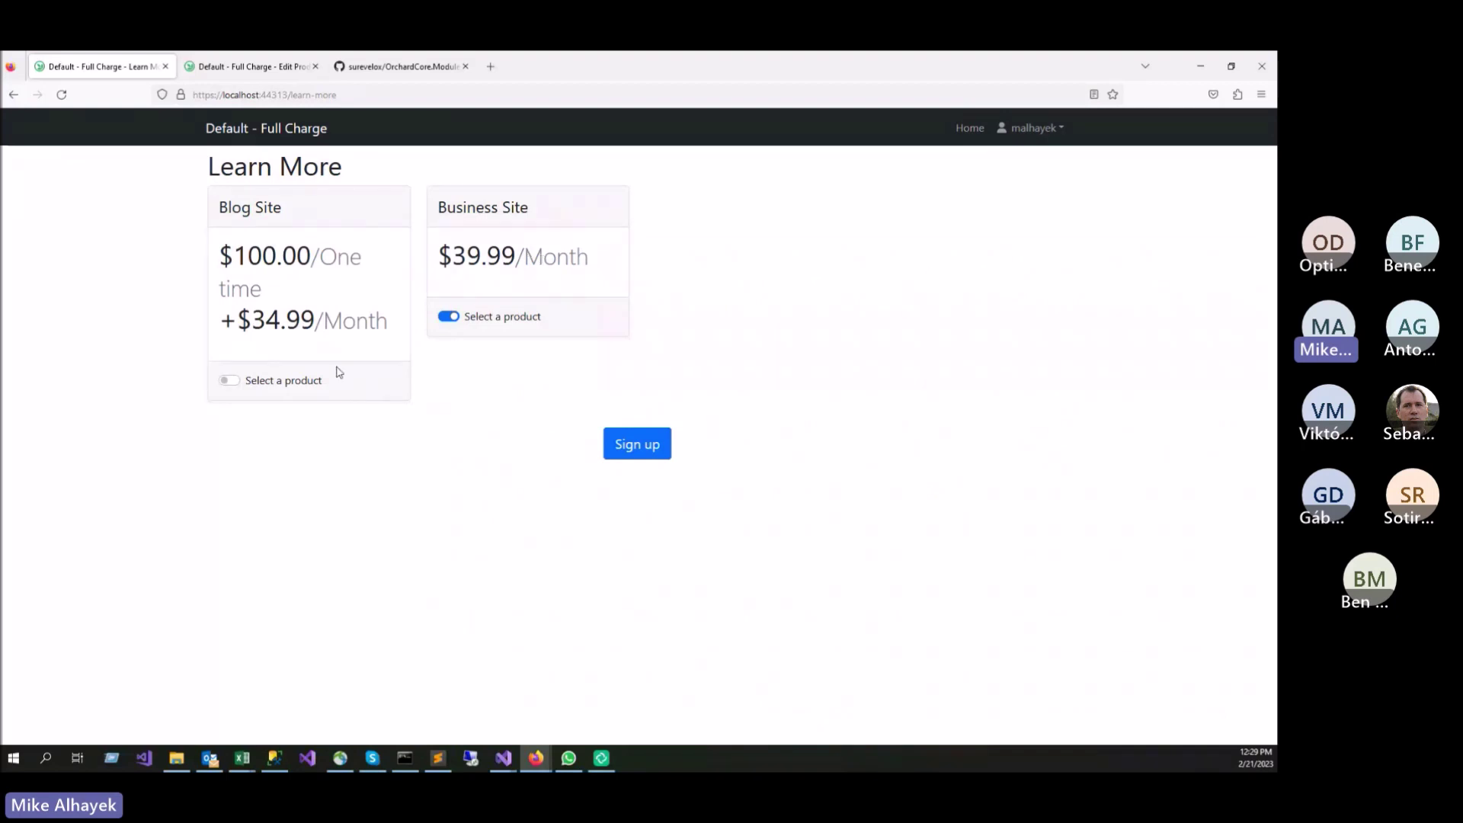
left_click(237, 385)
left_click(632, 447)
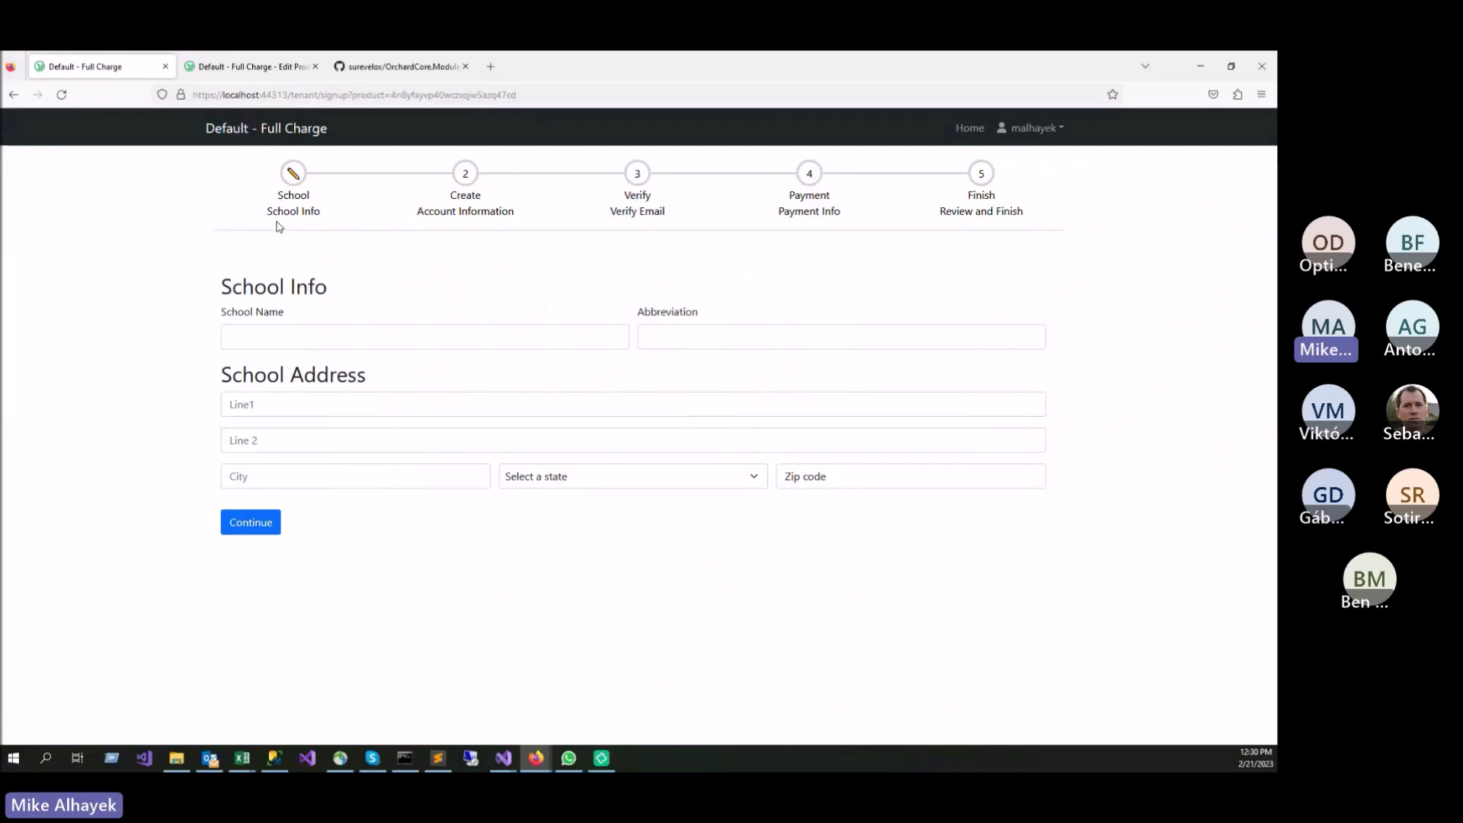
Enter school name Test and abbreviation blog5
left_click(262, 337)
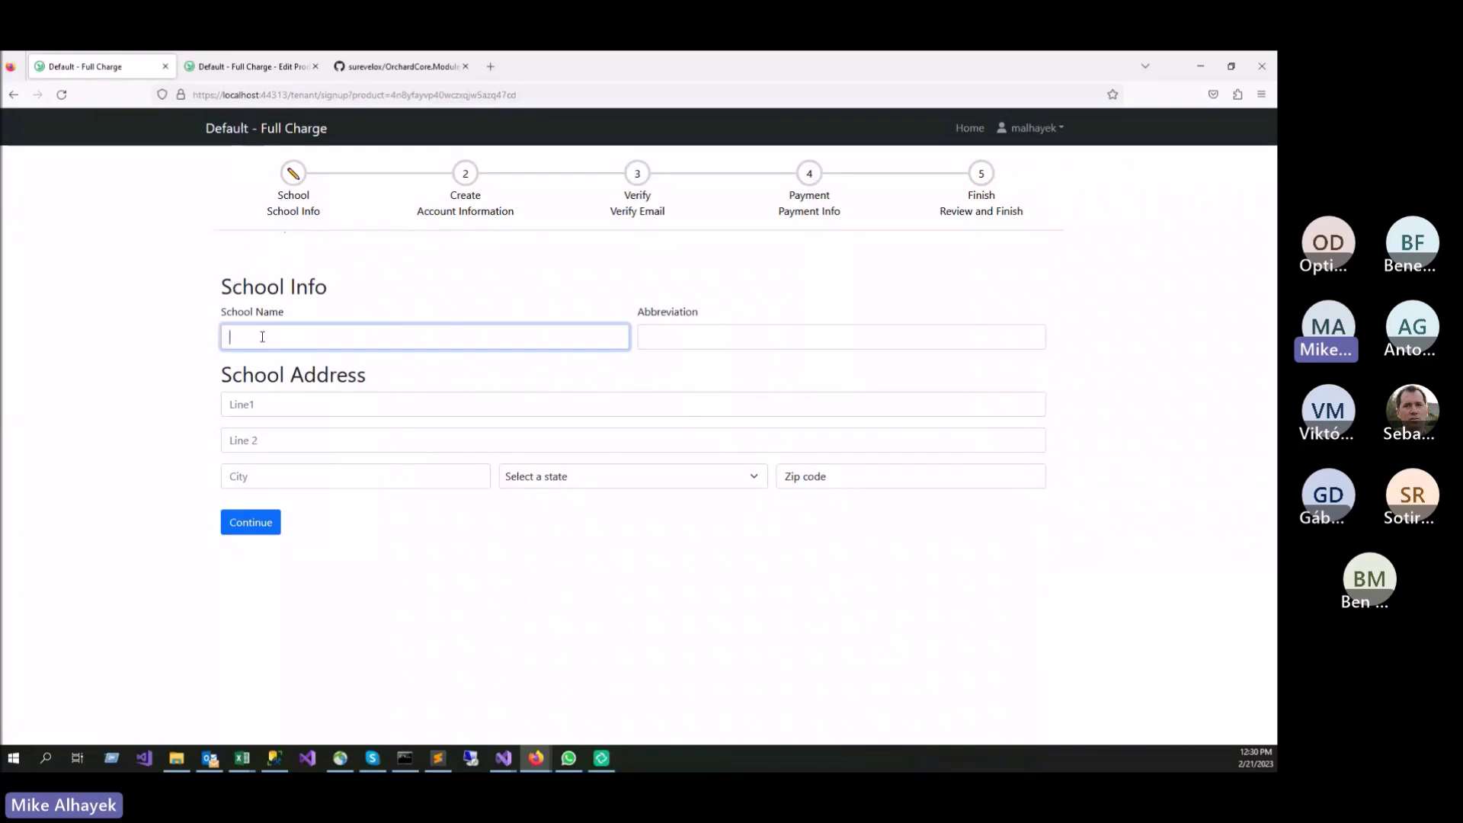
type("Test")
key("Tab")
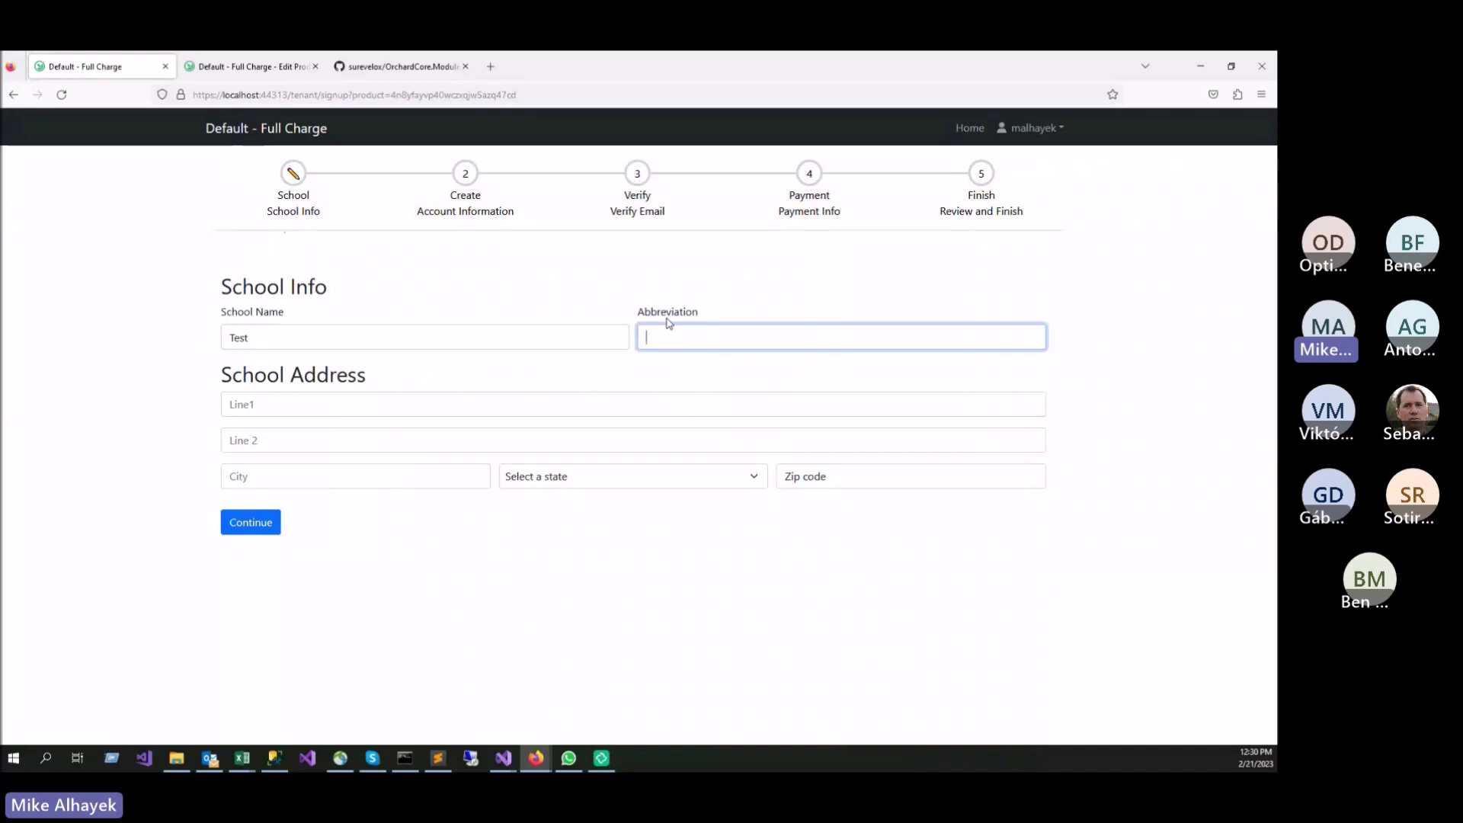
type("blo")
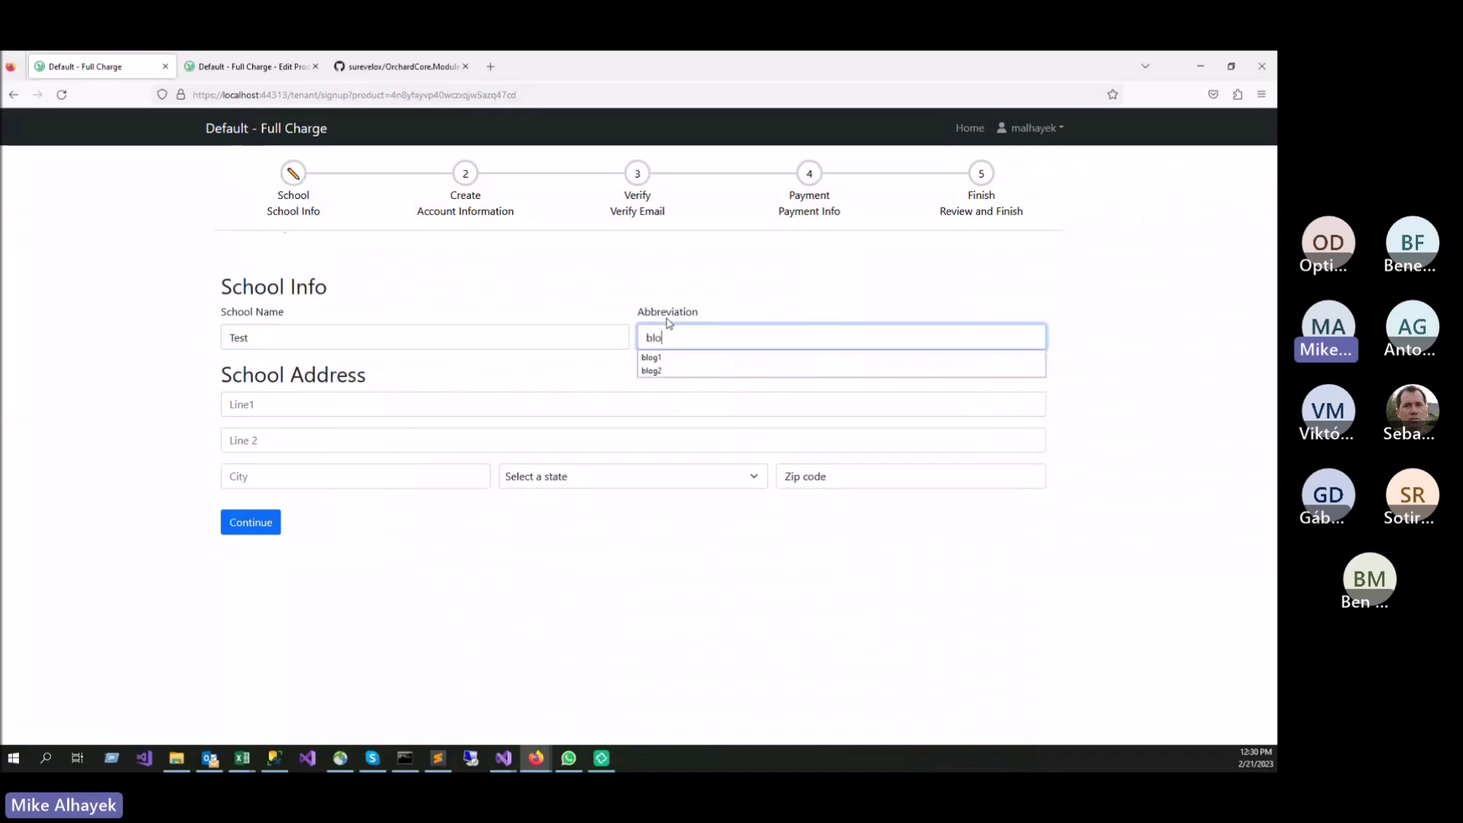
type("g5")
key("Tab")
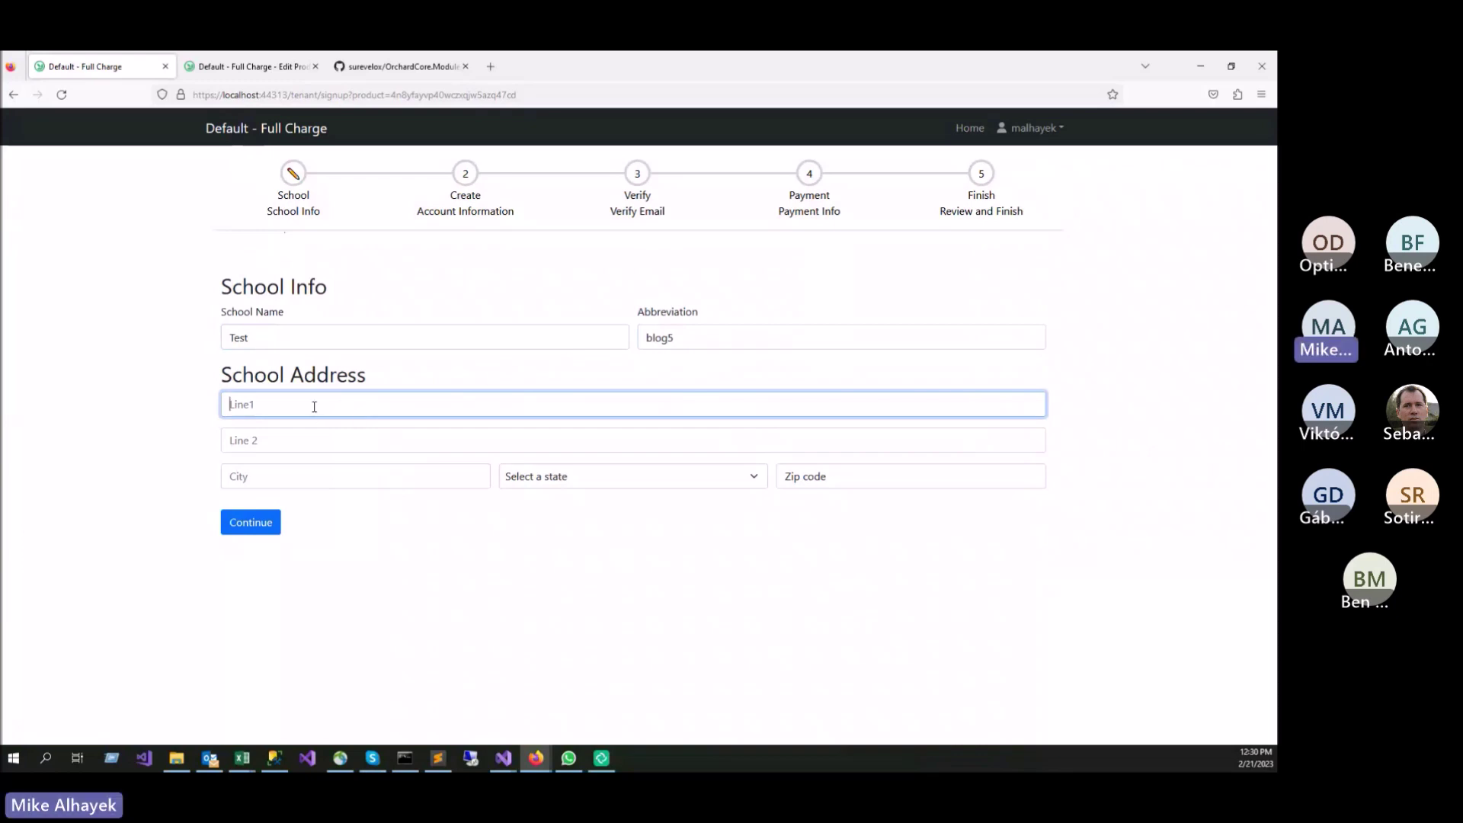
Fill in a sample street address, city, state and zip code, then continue
type("1234 Main Street")
key("Down")
key("Tab")
key("Tab")
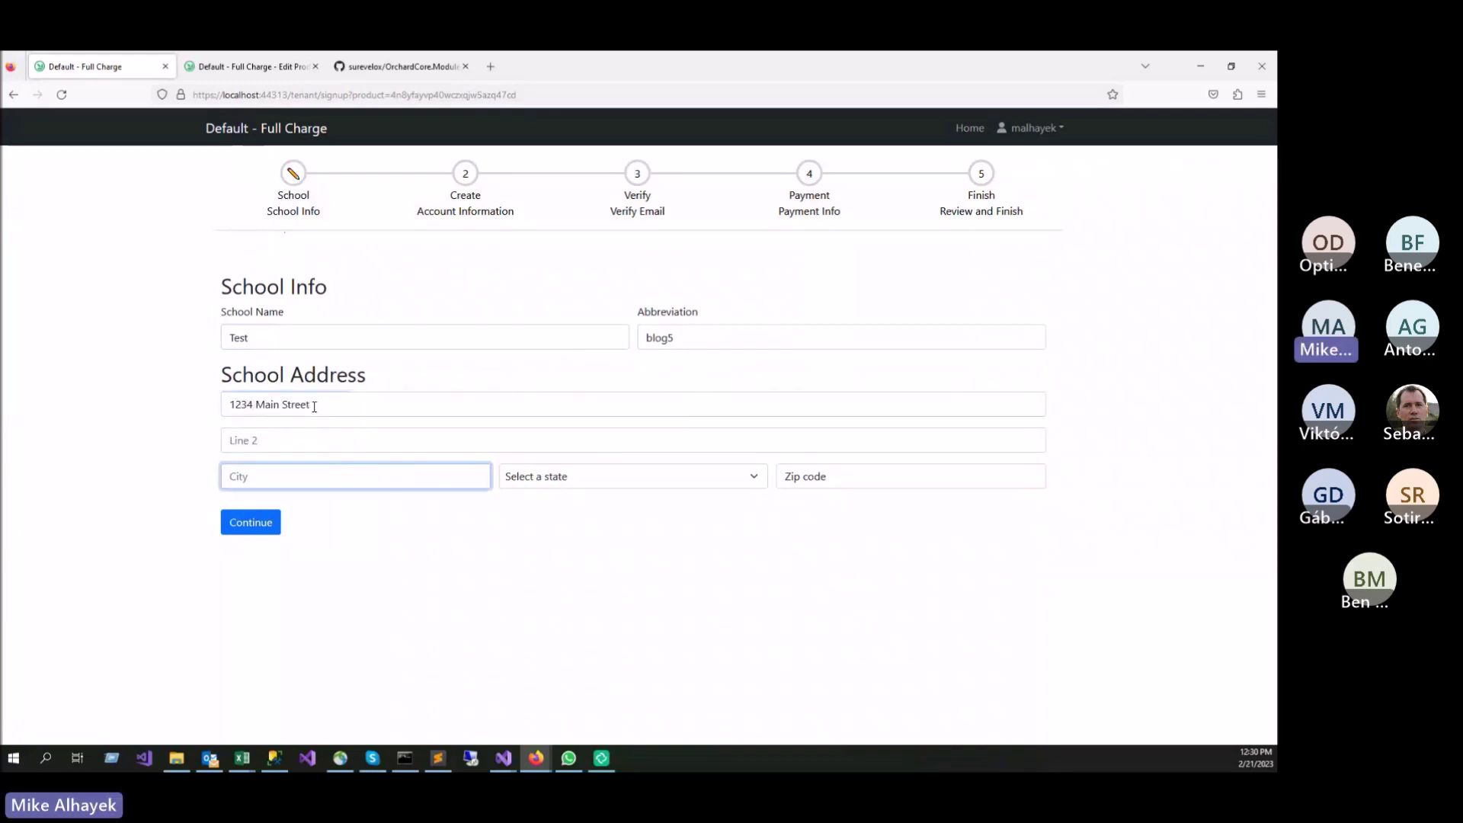
type("Las")
key("Down")
key("Tab")
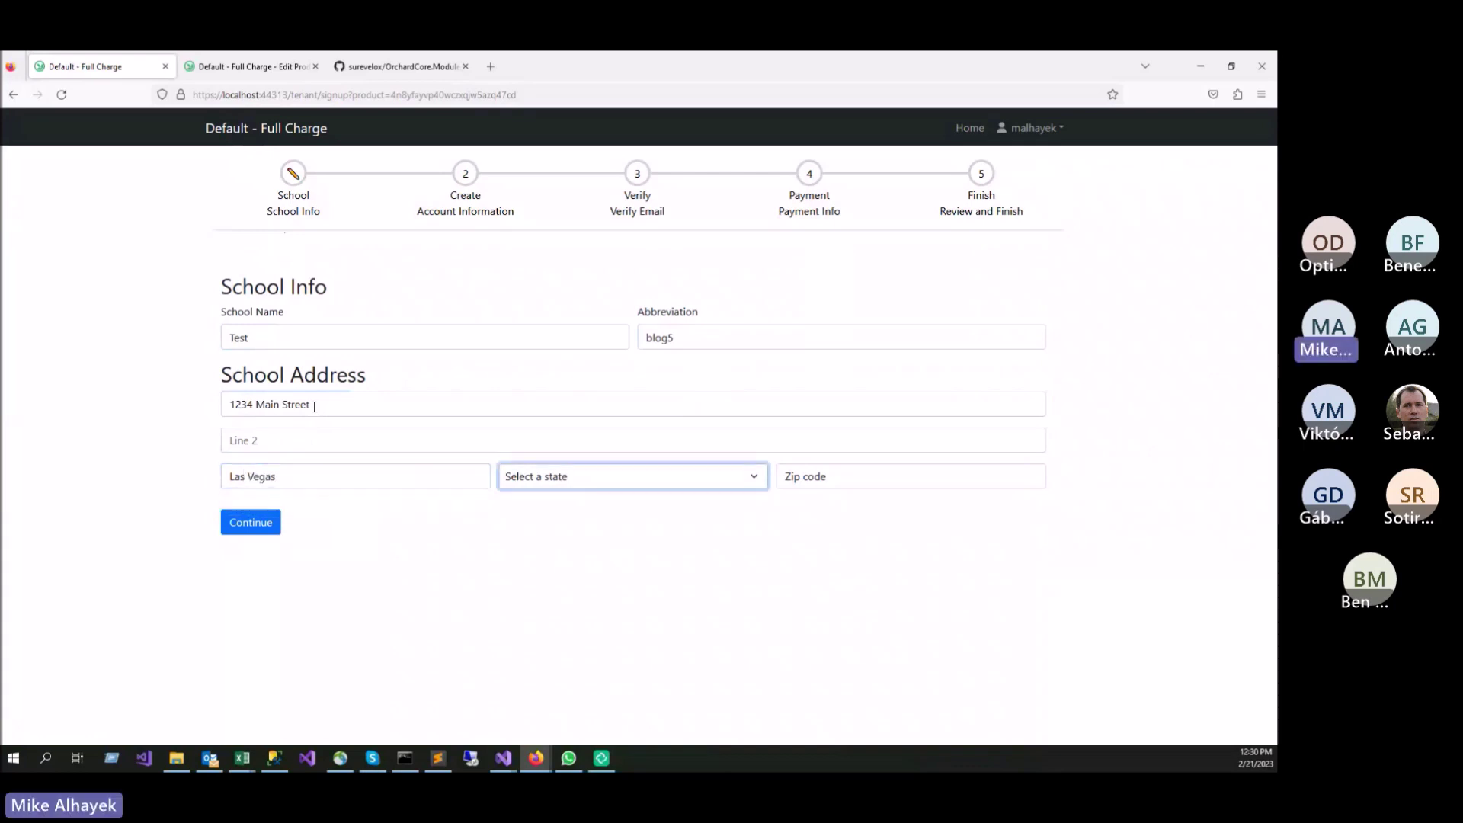
key("n")
key("Tab")
type("8")
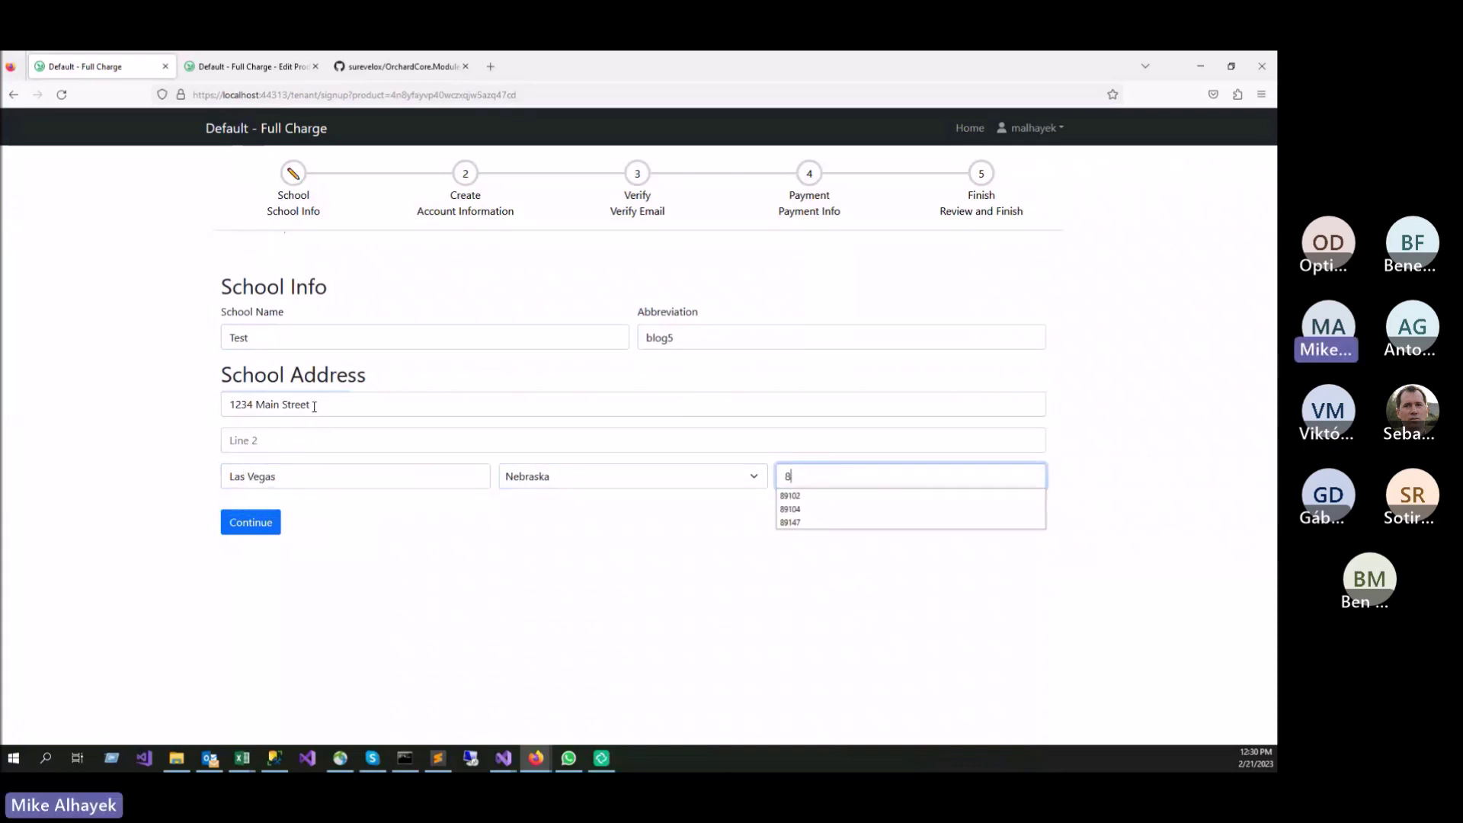
type("9175")
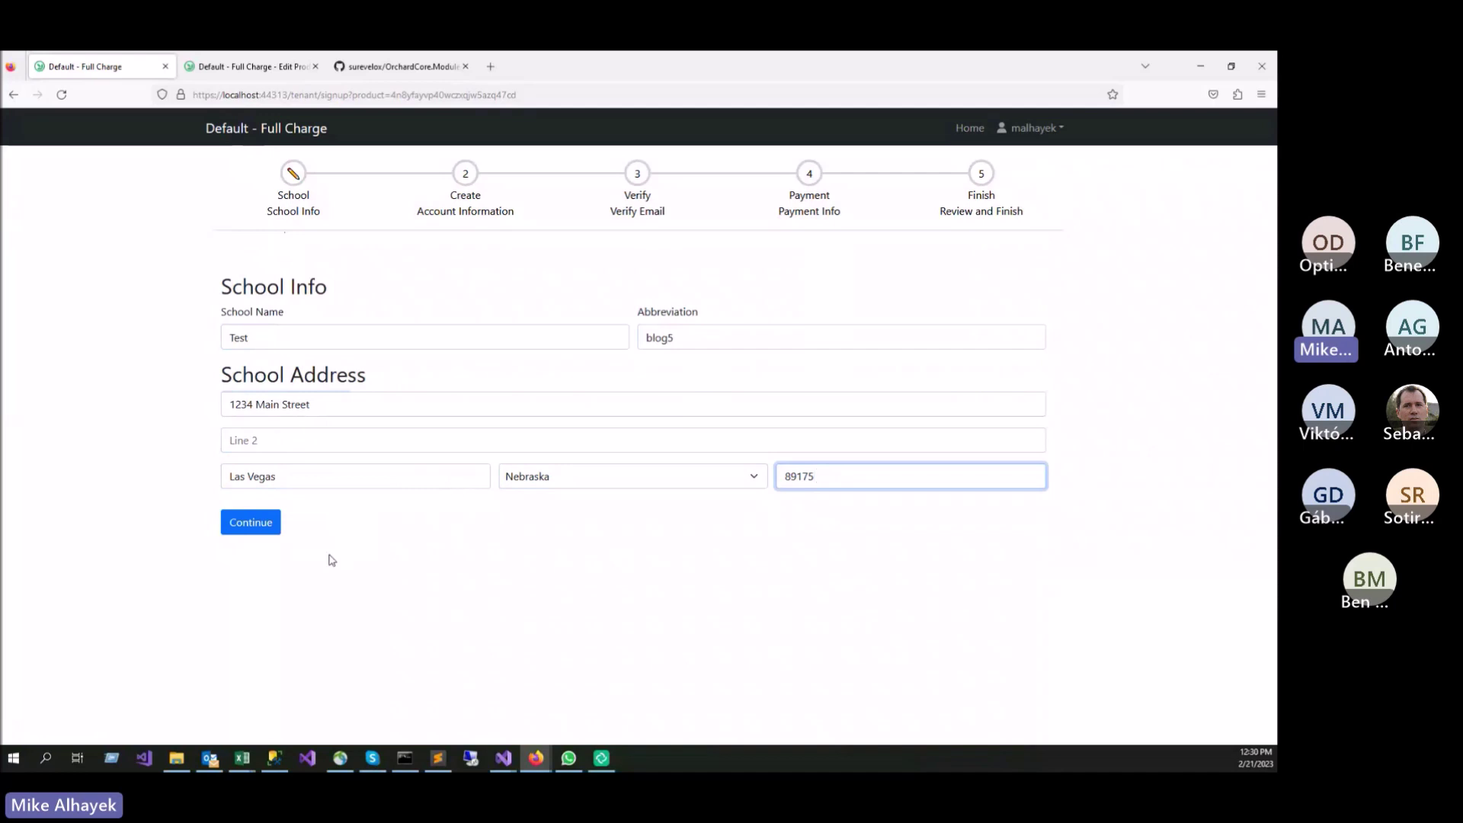
left_click(252, 526)
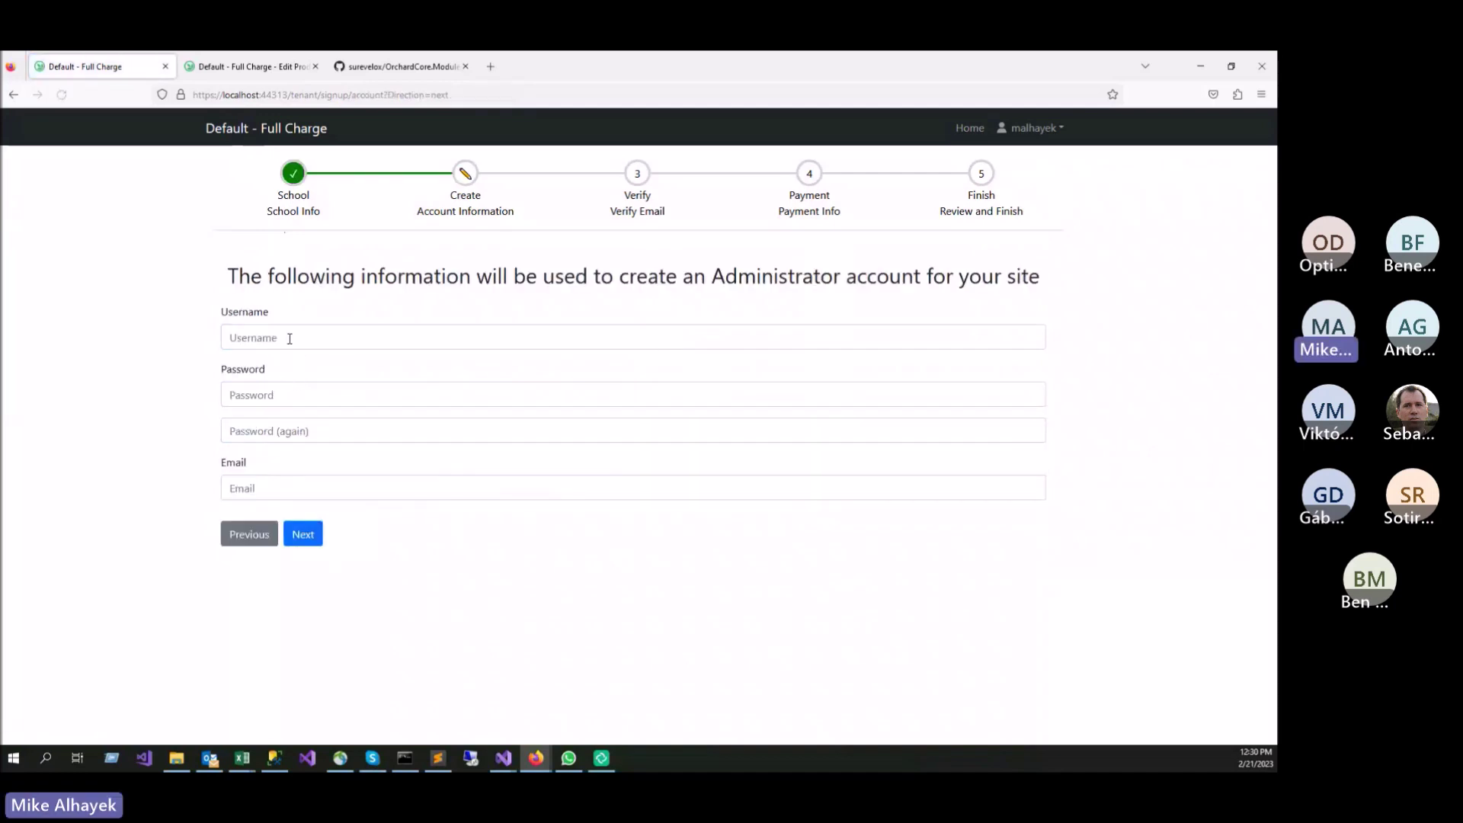
Enter the administrator username, replace the autofilled password and confirm the new password
left_click(289, 338)
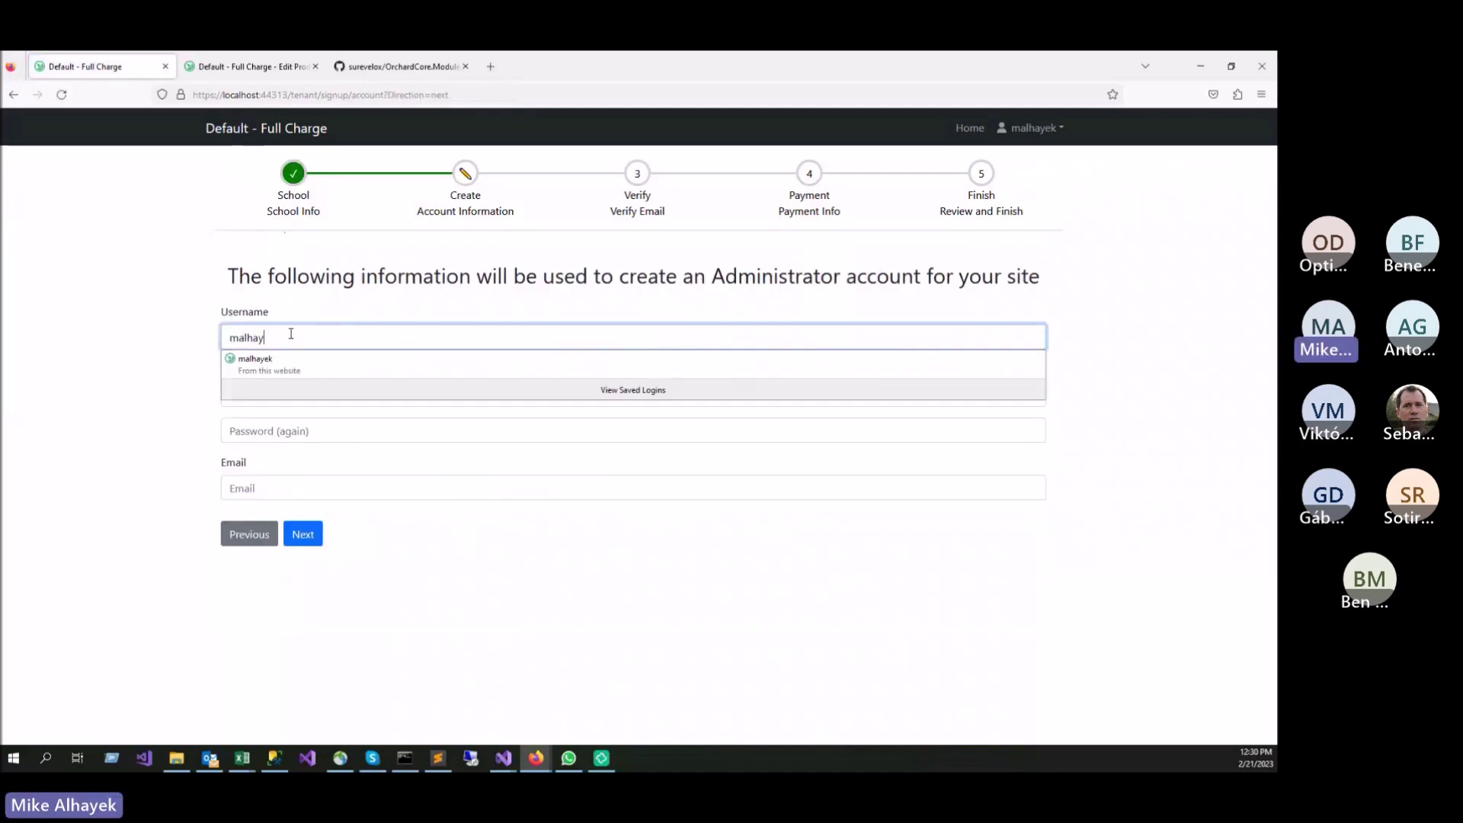
key("Tab")
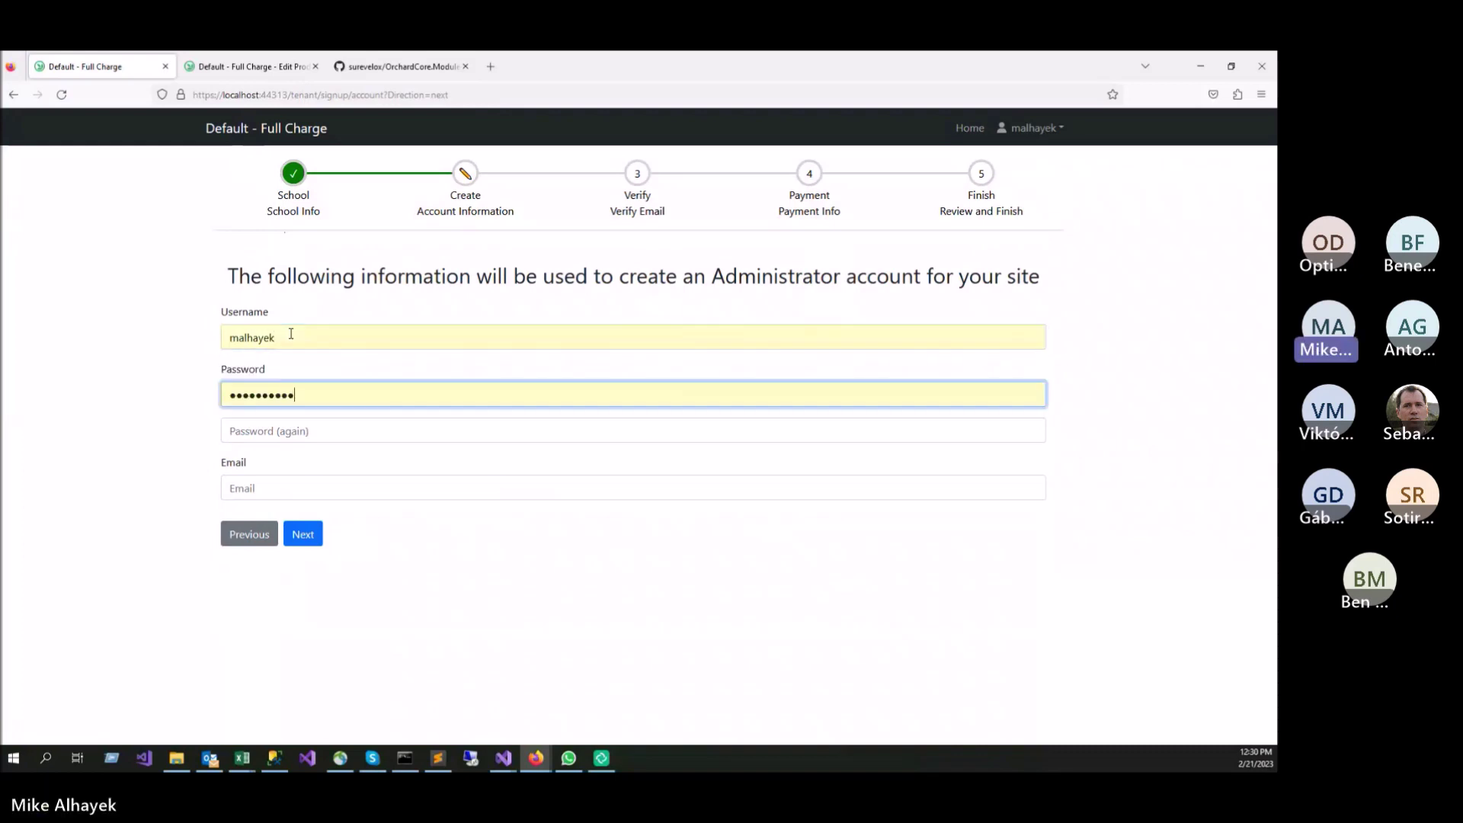
key("ctrl+a")
key("BackSpace")
type("p")
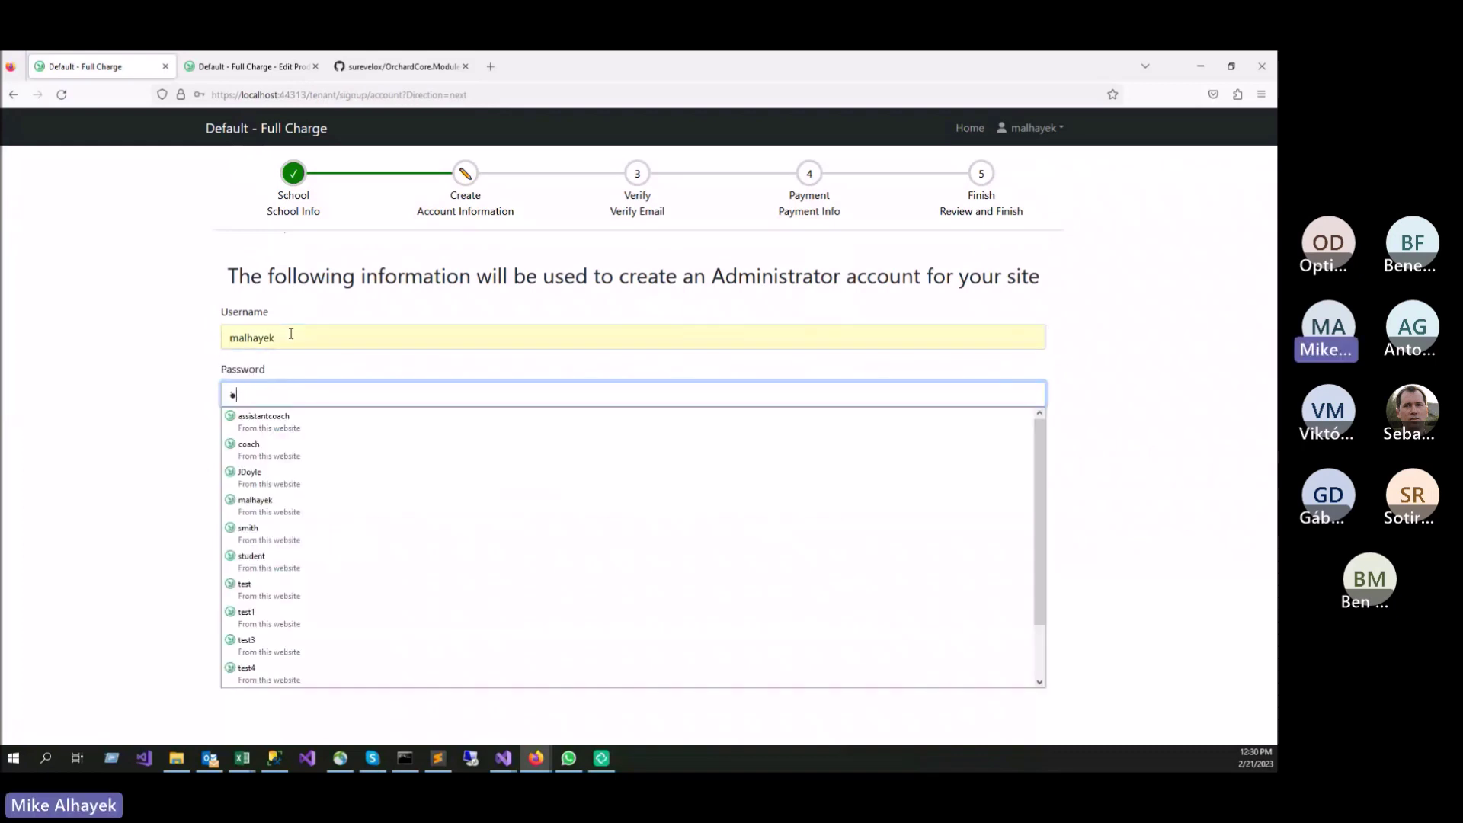
key("BackSpace")
type("password123")
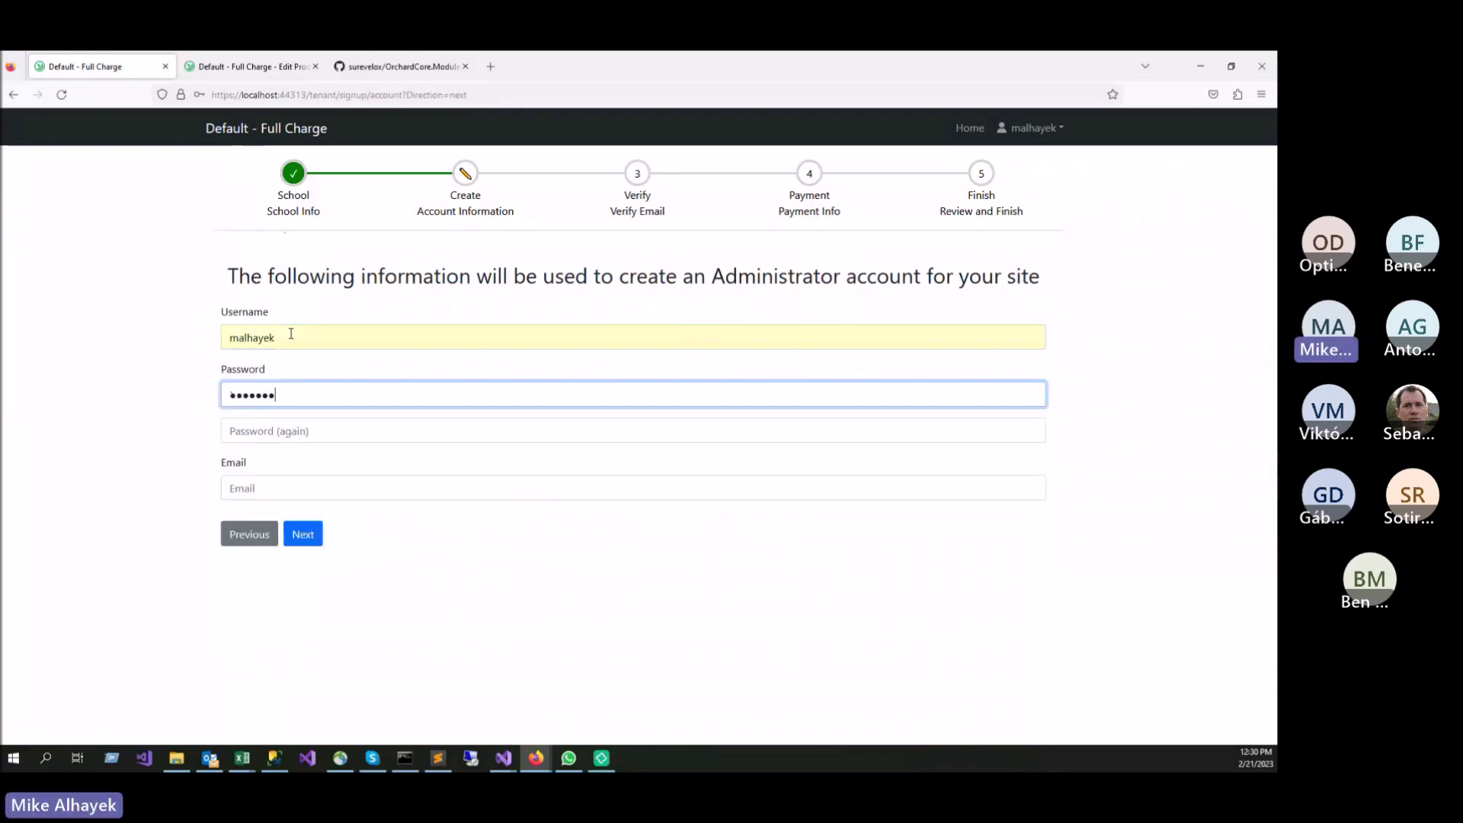
key("Tab")
type("password123")
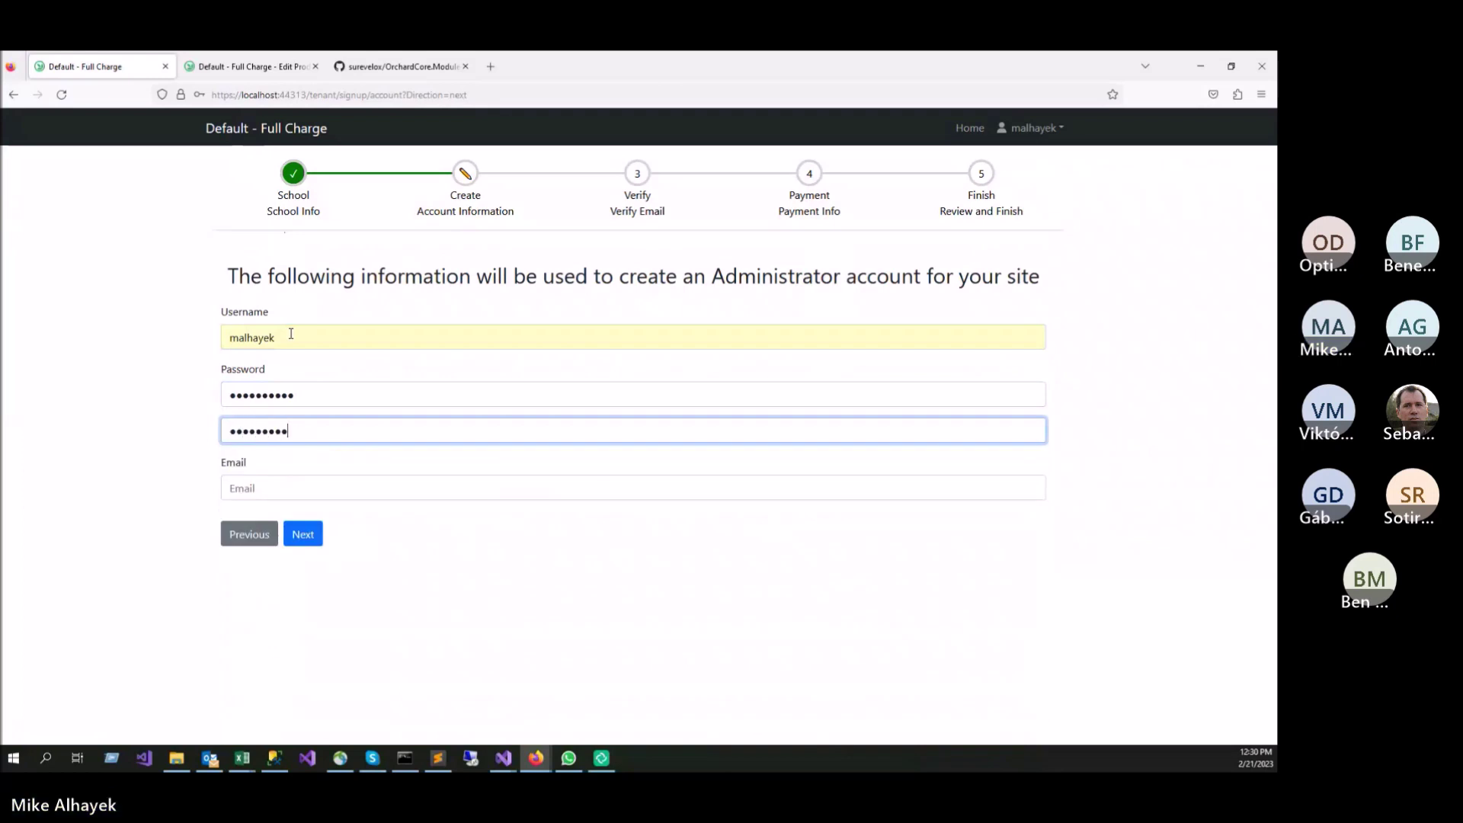
key("shift+Tab")
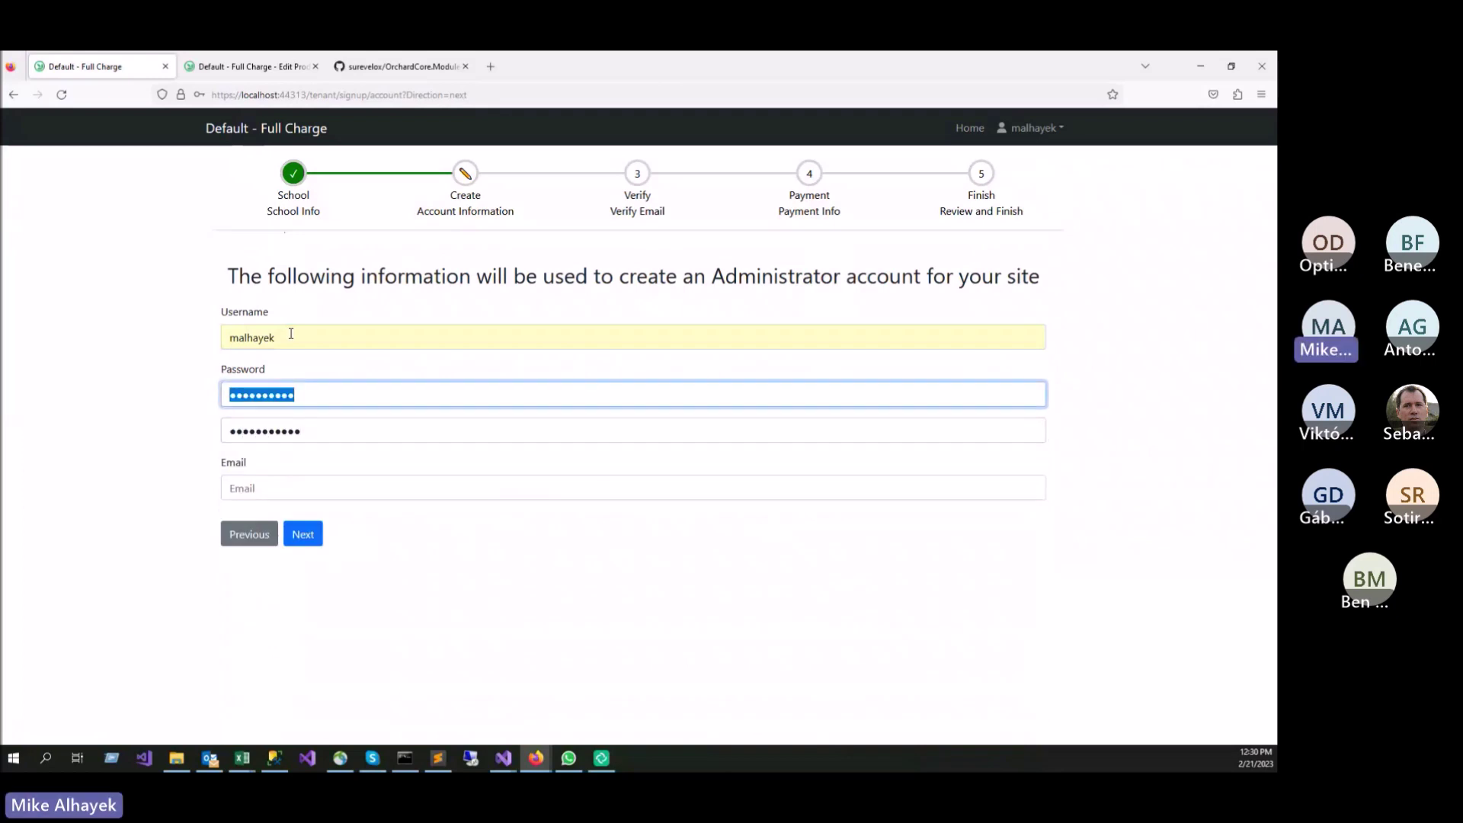
key("Tab")
type("password123")
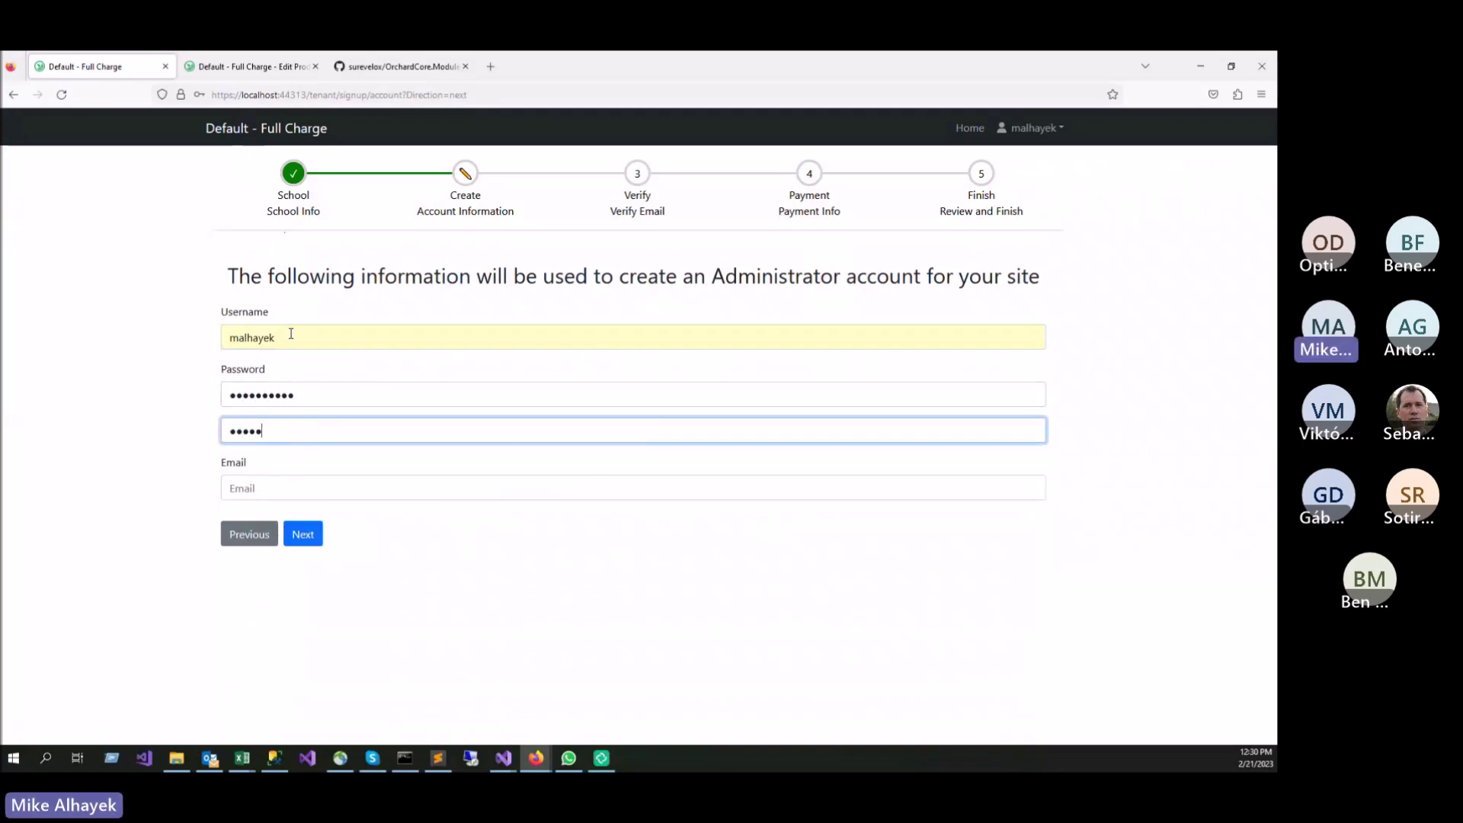
Fill in the administrator's e-mail address and submit the account details
key("Tab")
type("mik@")
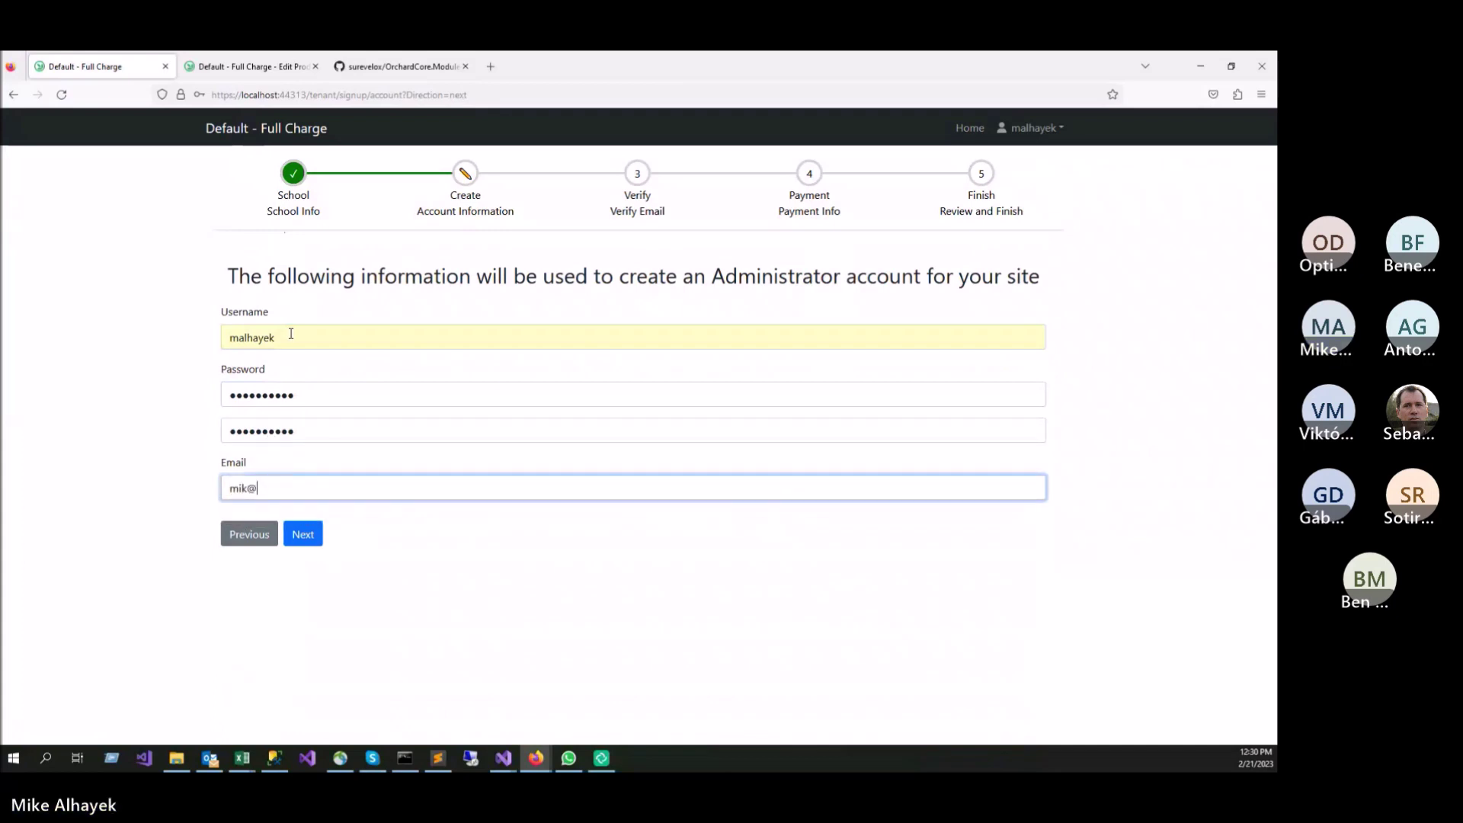
key("BackSpace")
key("BackSpace")
key("Return")
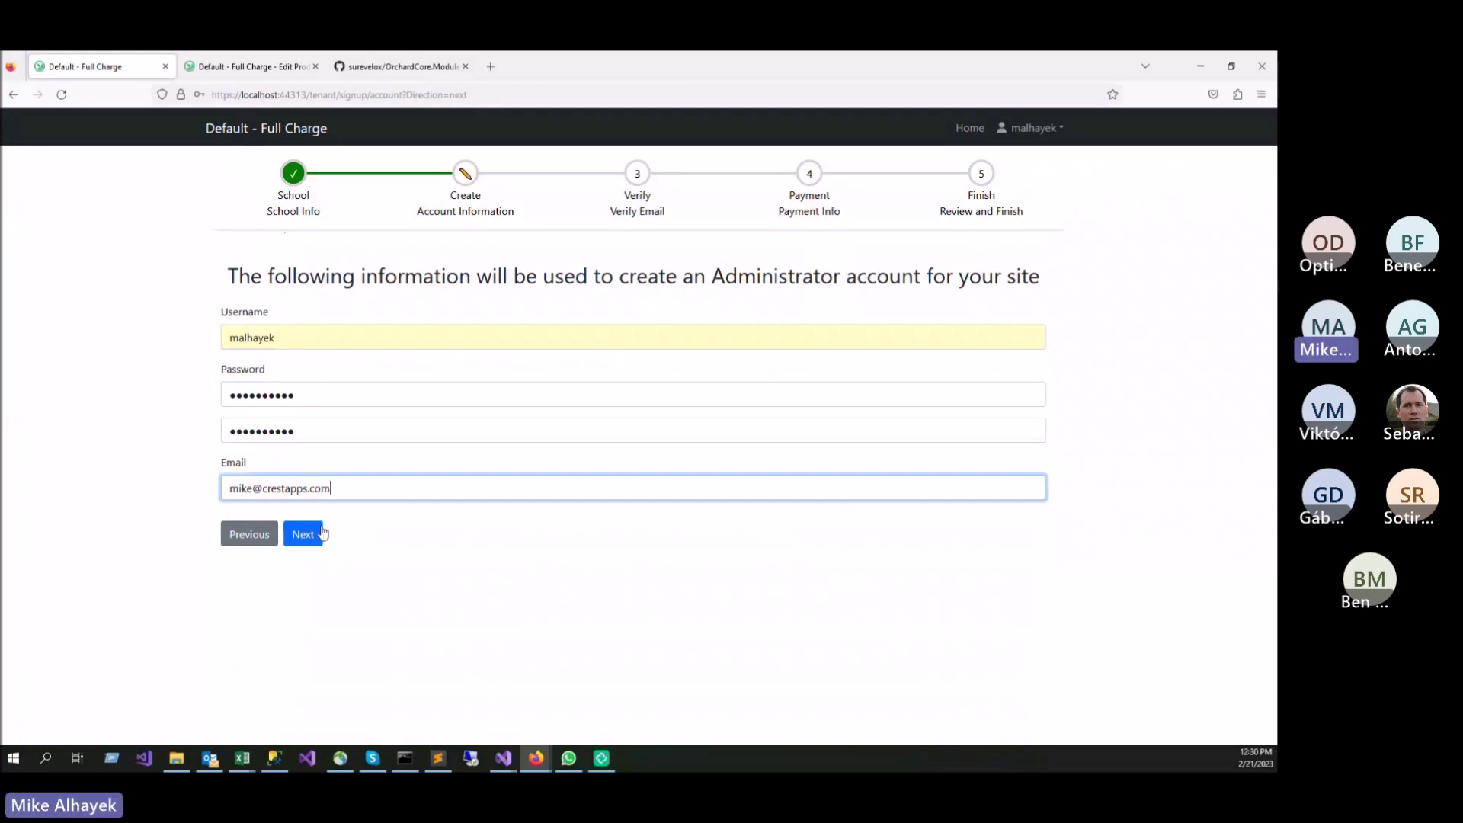
left_click(312, 536)
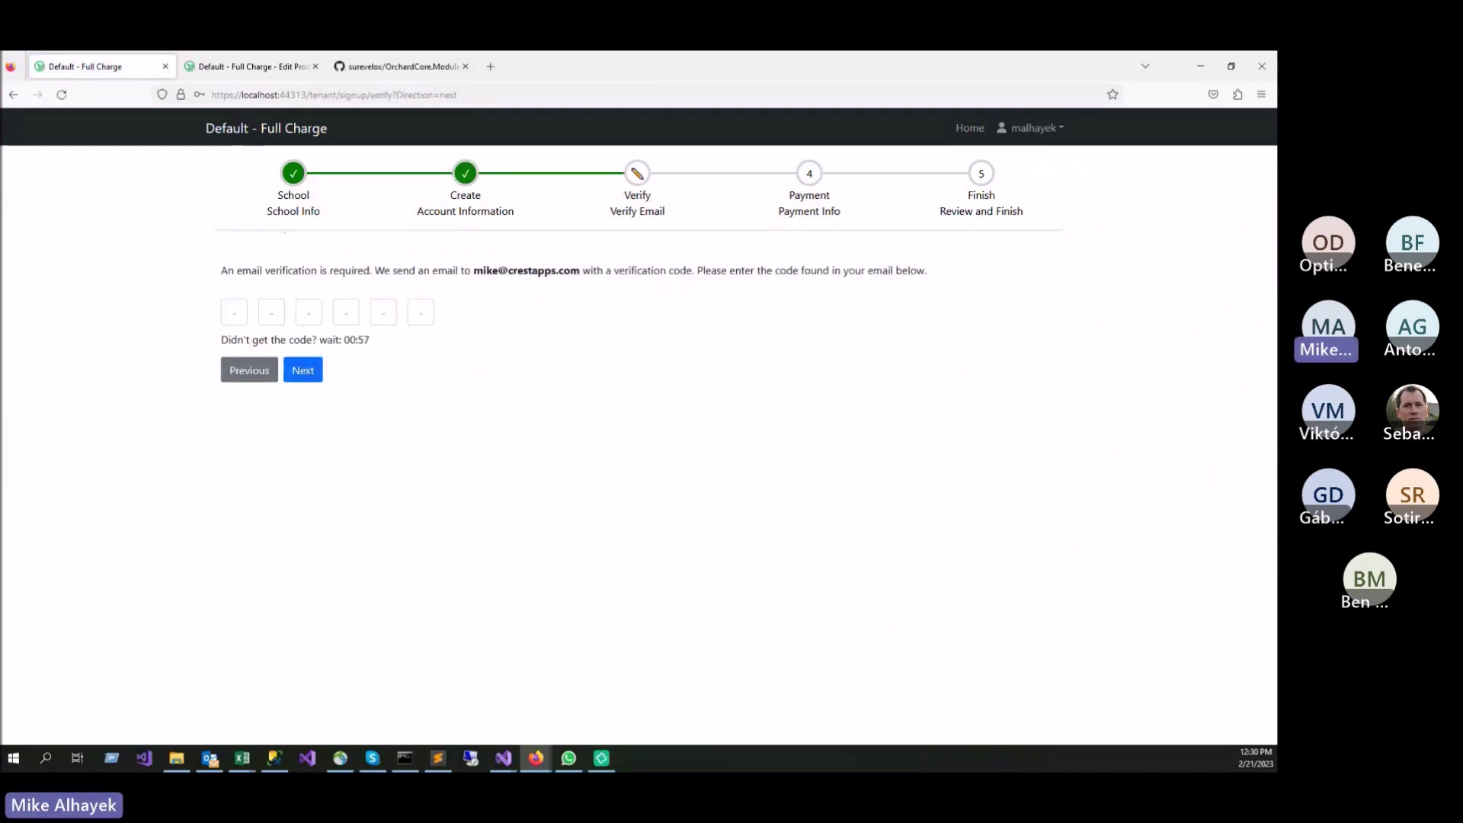
Paste the emailed six-digit verification code and submit it
key("alt+Tab")
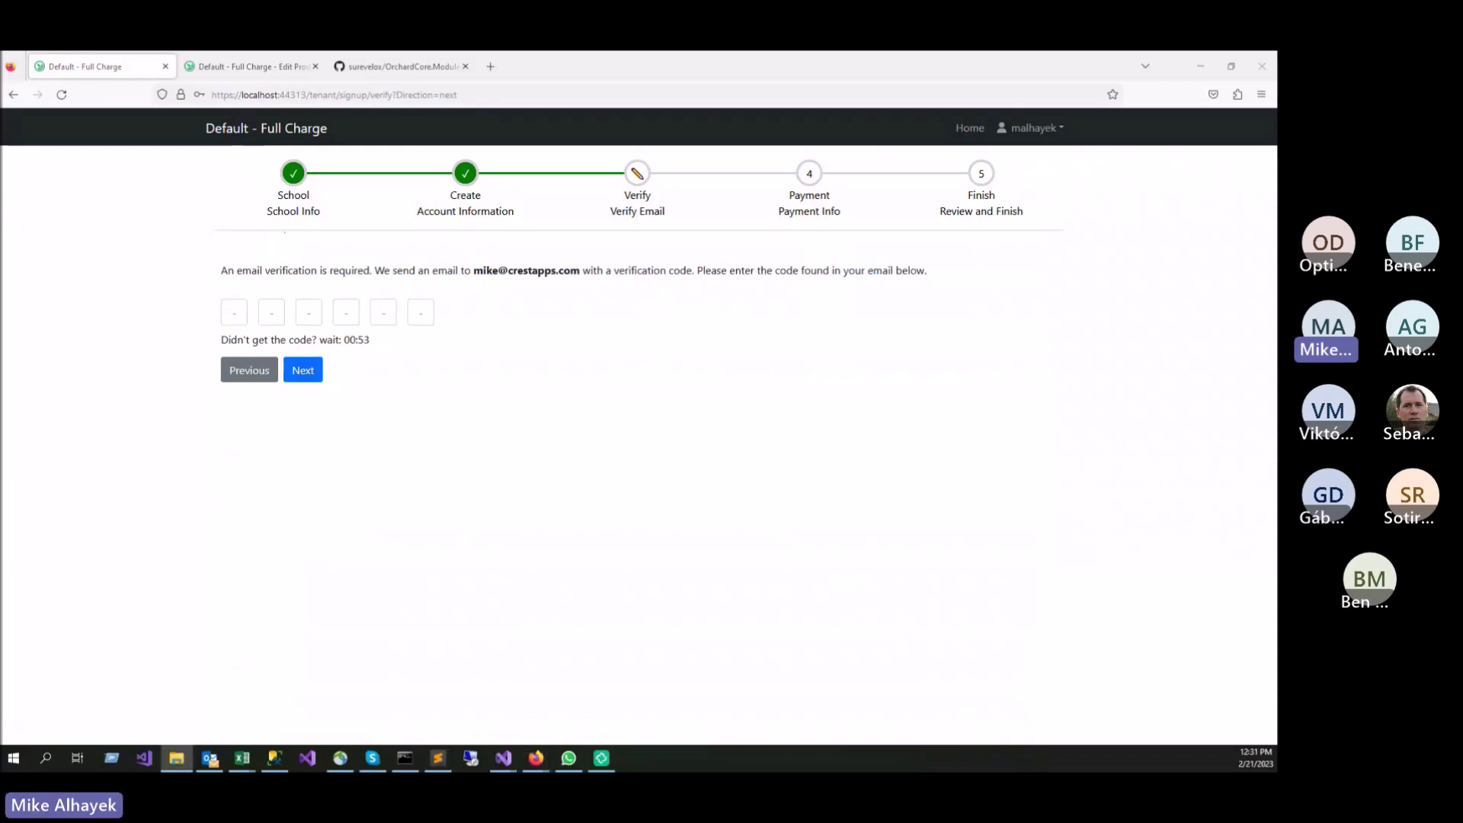
key("alt+Tab")
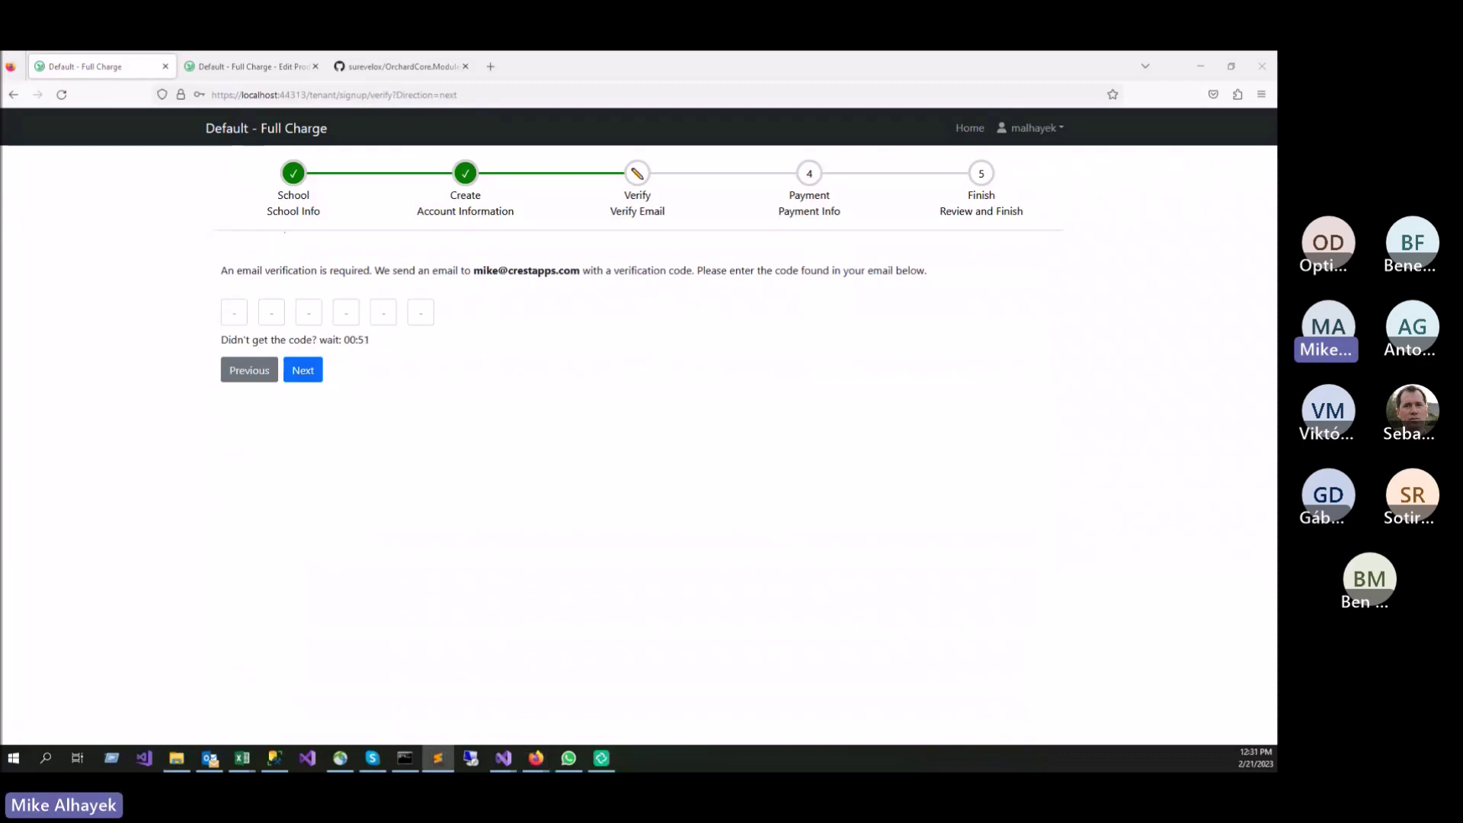
left_click(234, 313)
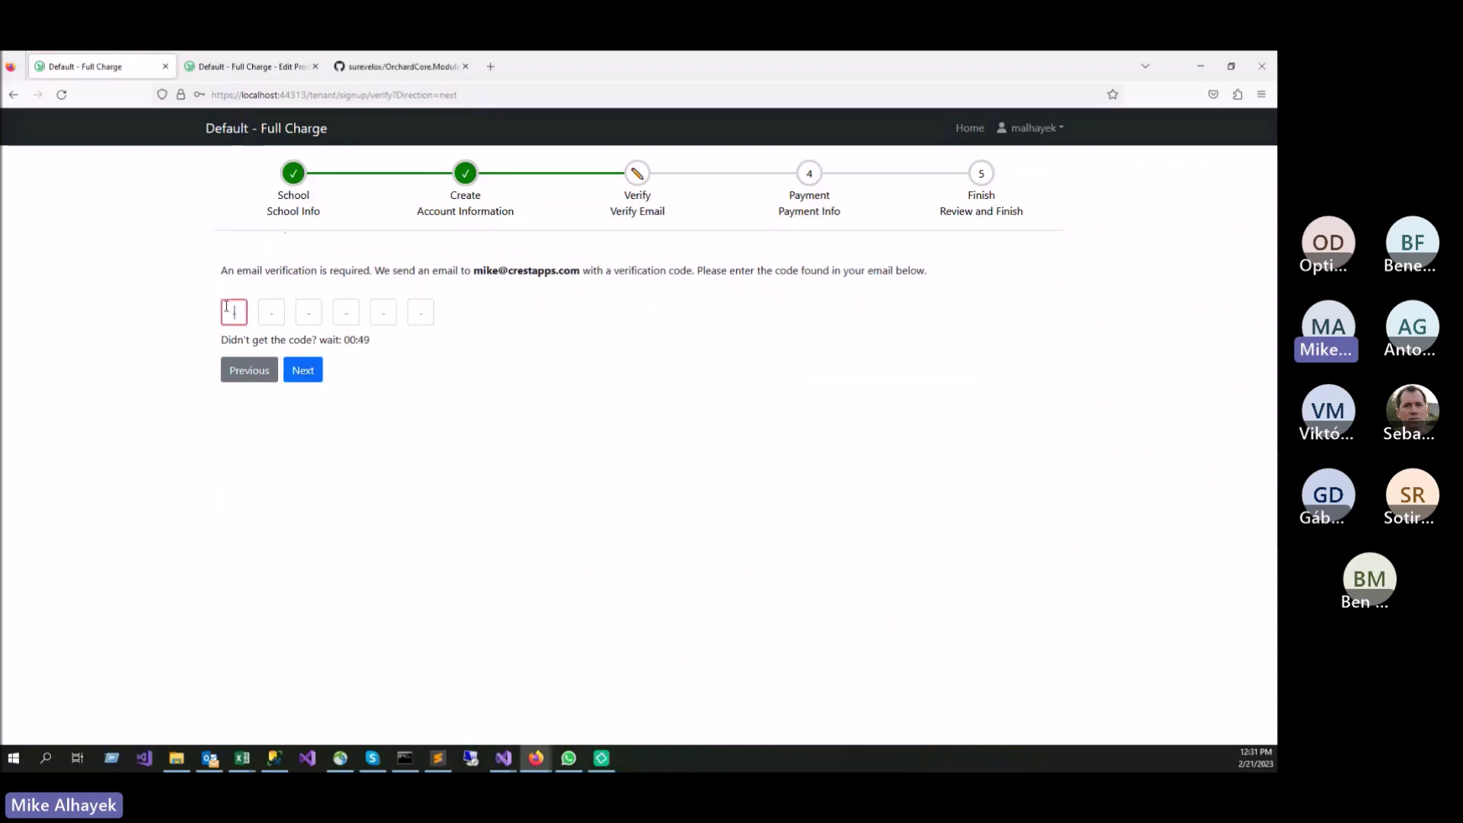
type("752569")
left_click(303, 371)
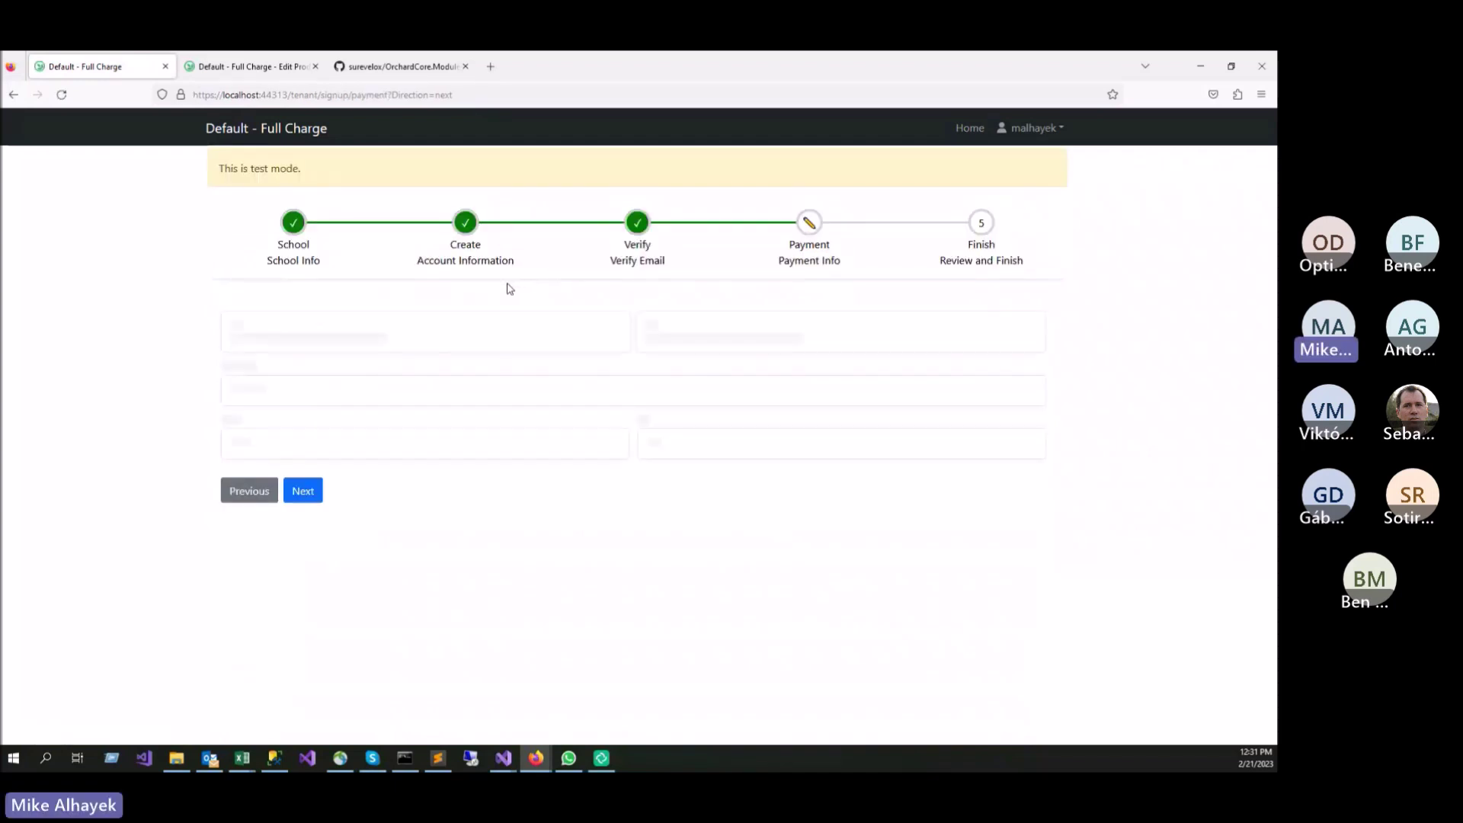
Pay with the saved test card, CVC and ZIP 89147, dismissing the save-card prompt
left_click(386, 340)
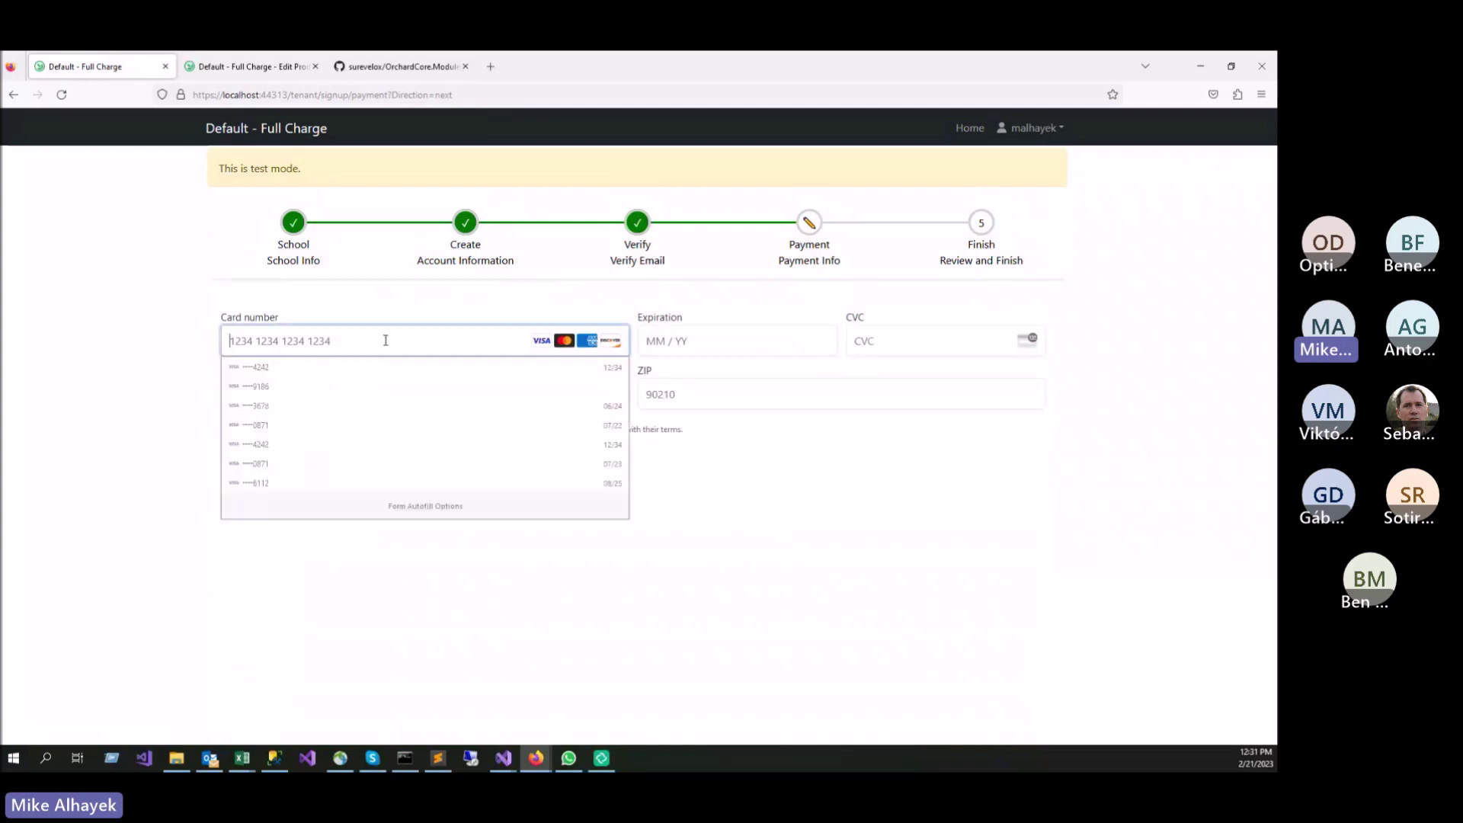
left_click(316, 367)
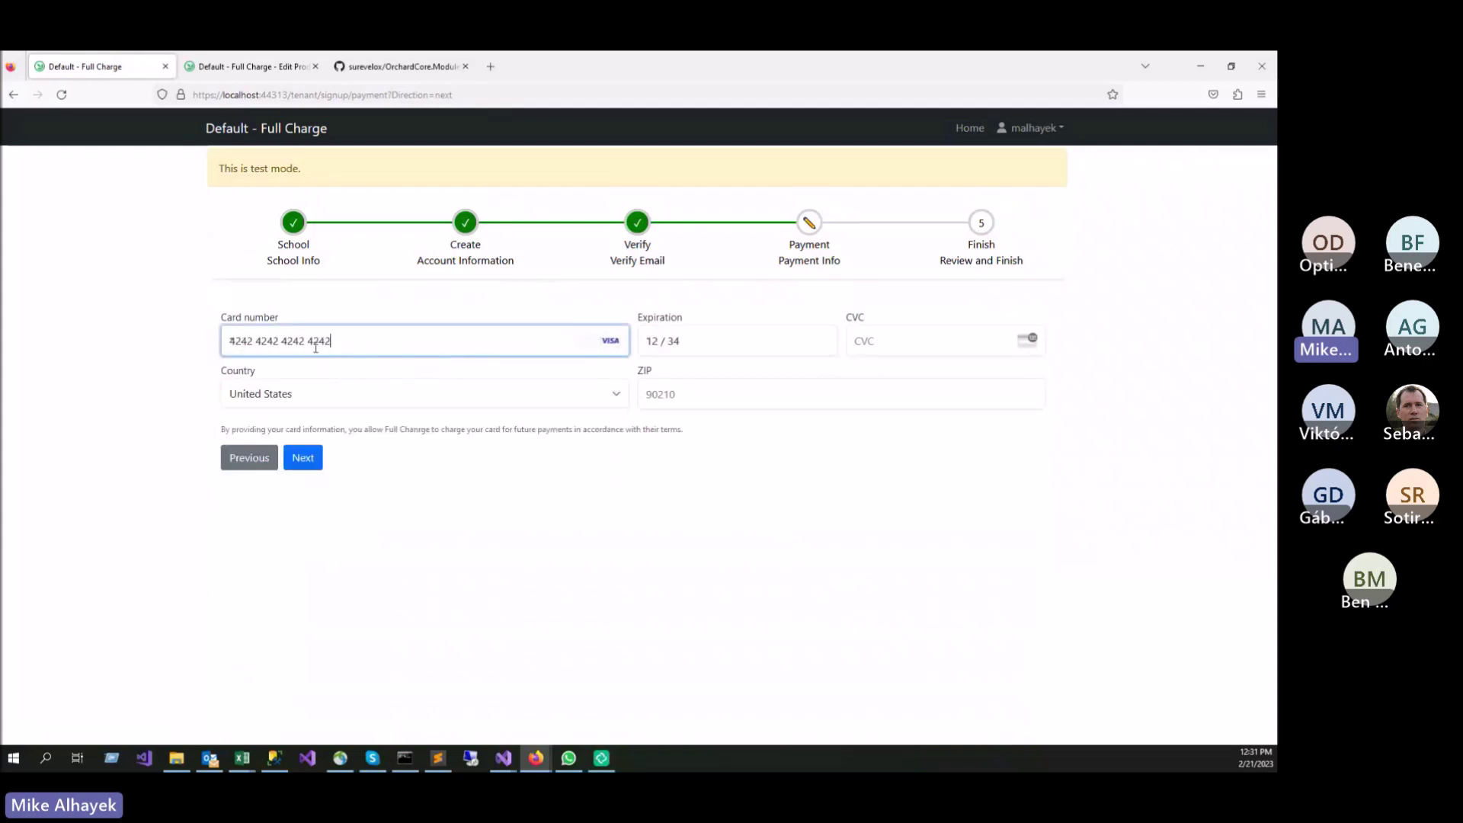
left_click(871, 329)
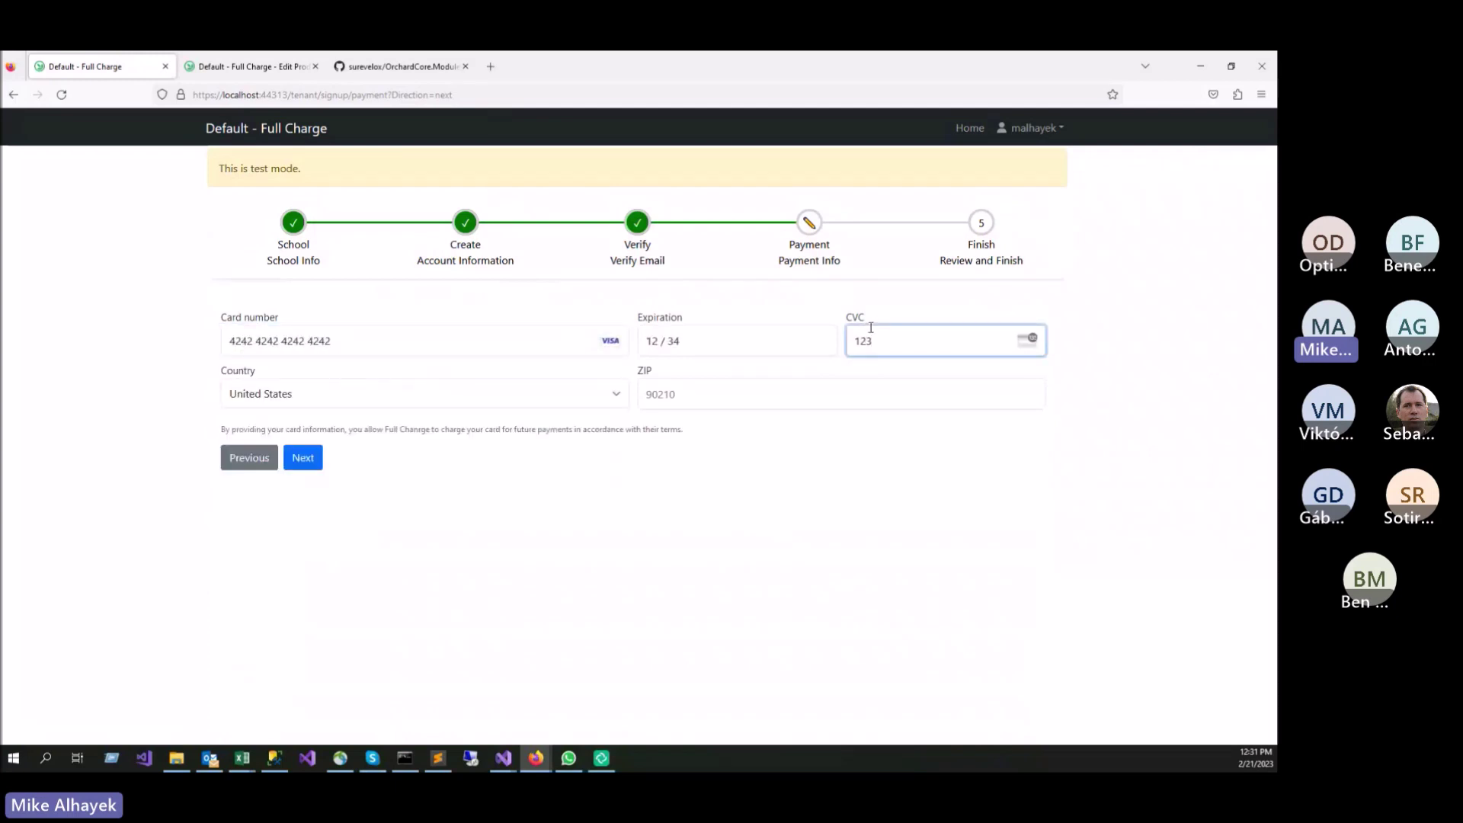
left_click(732, 386)
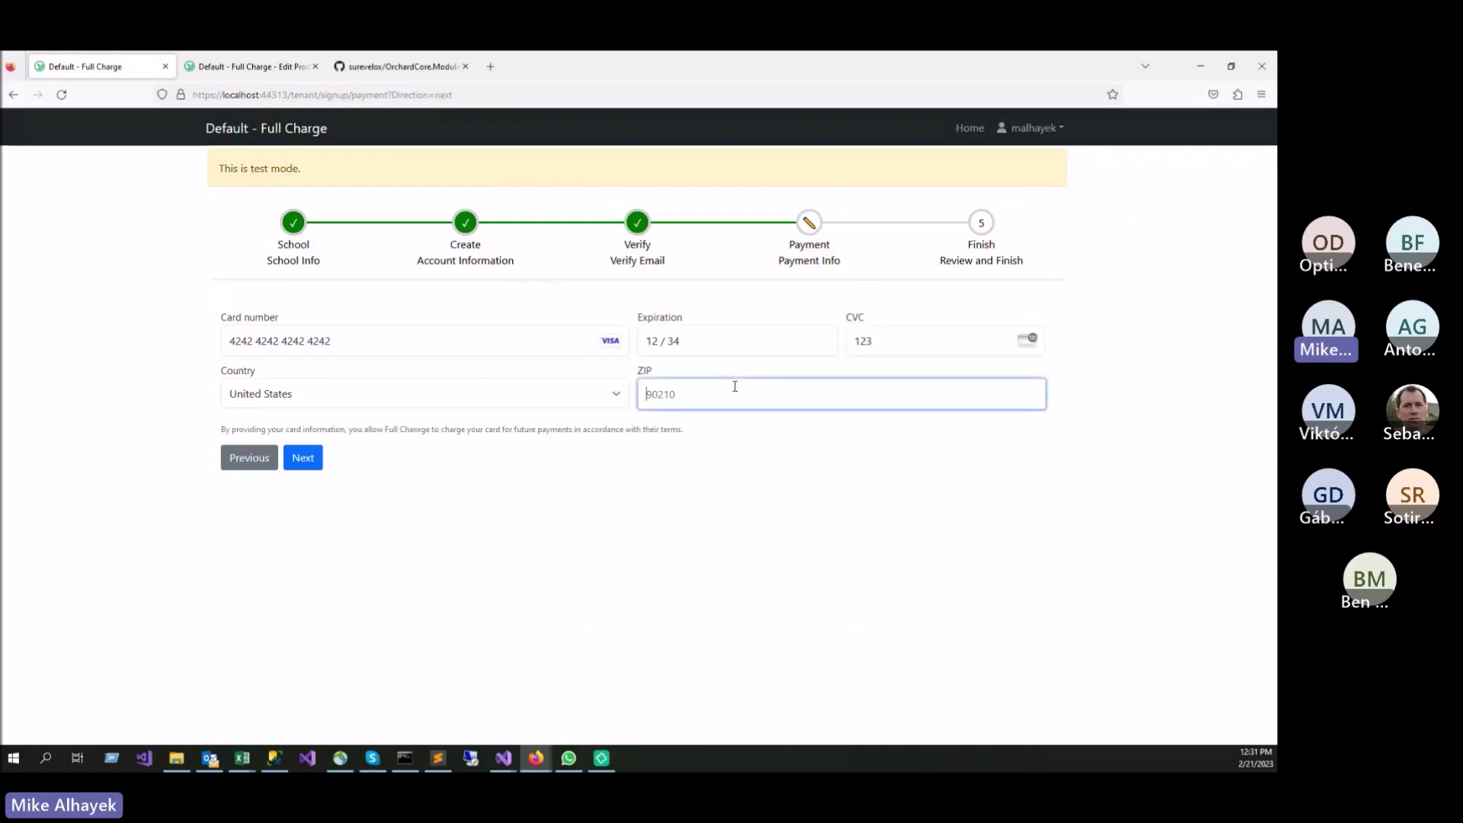
type("89147")
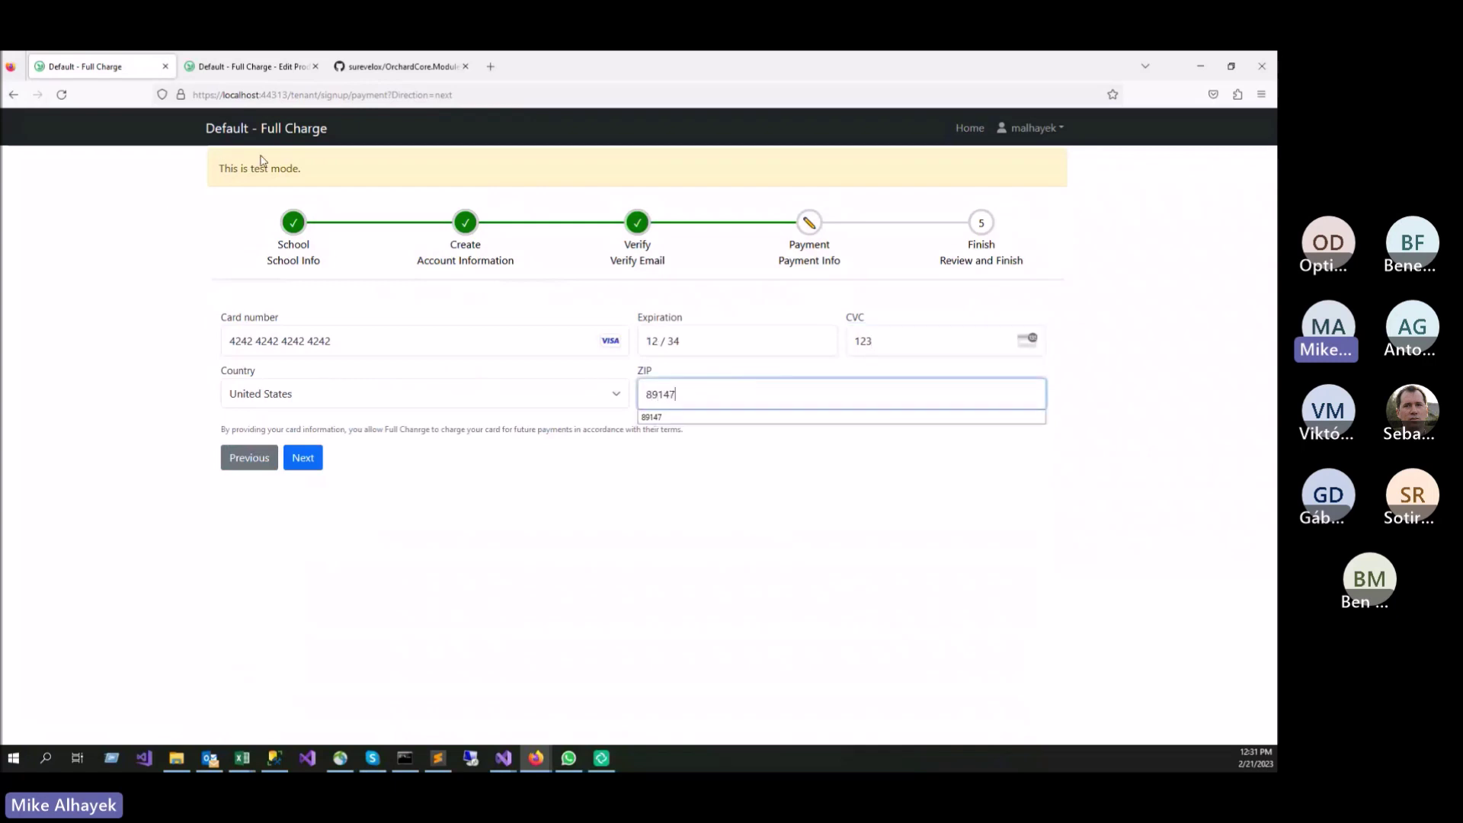
triple_click(261, 166)
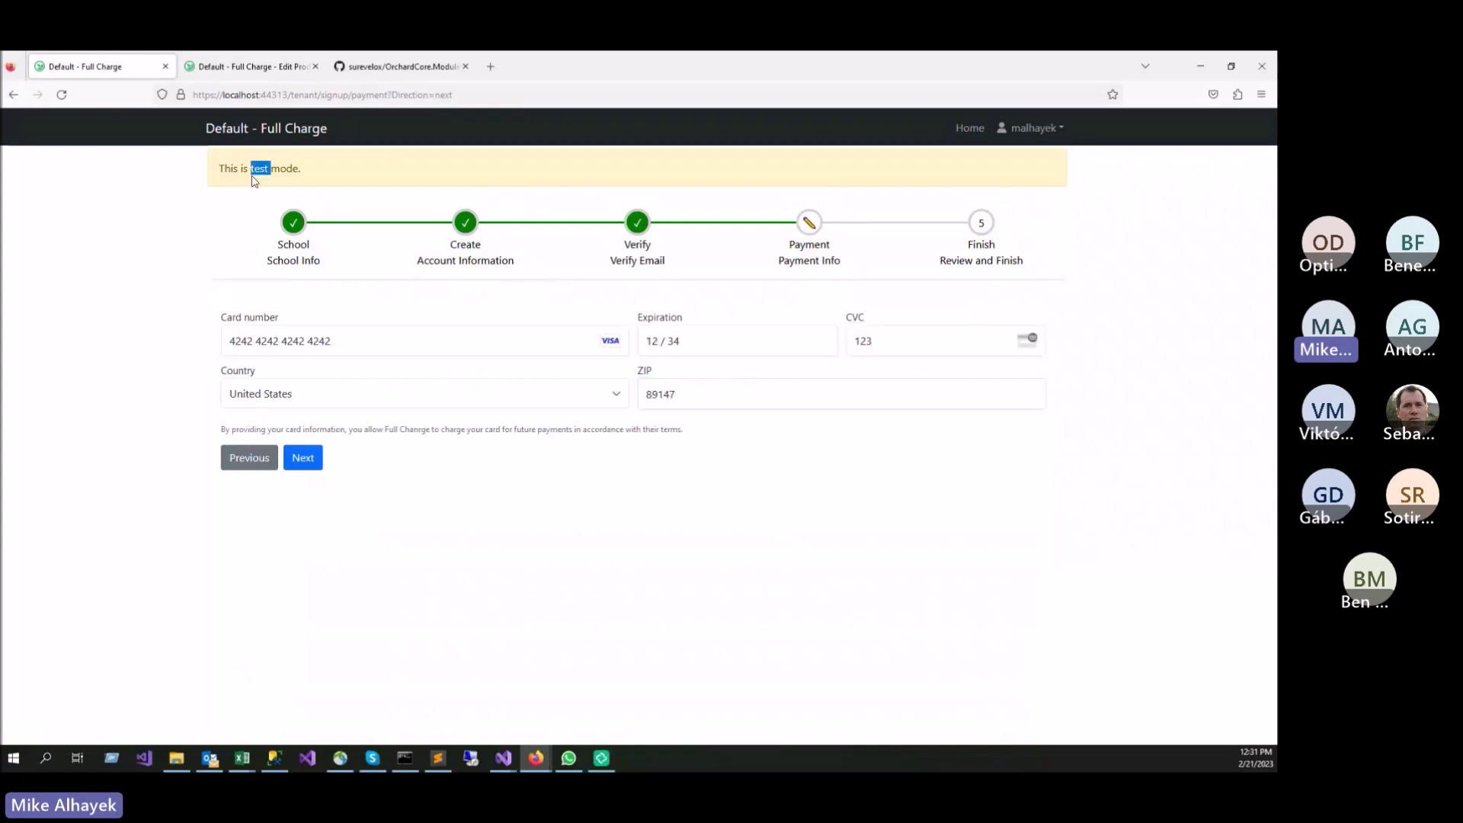
left_click(176, 285)
left_click(303, 458)
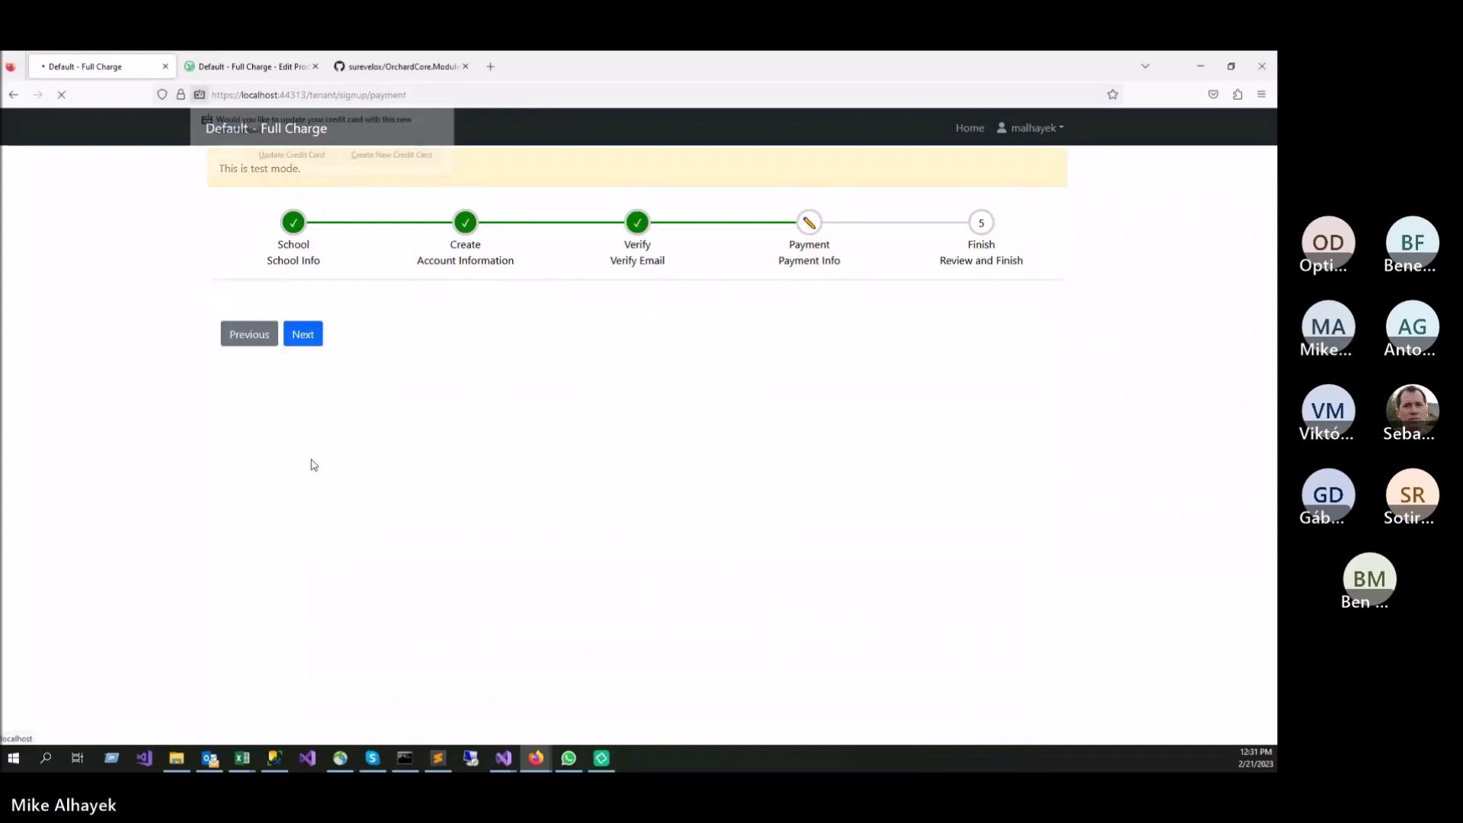
left_click(522, 209)
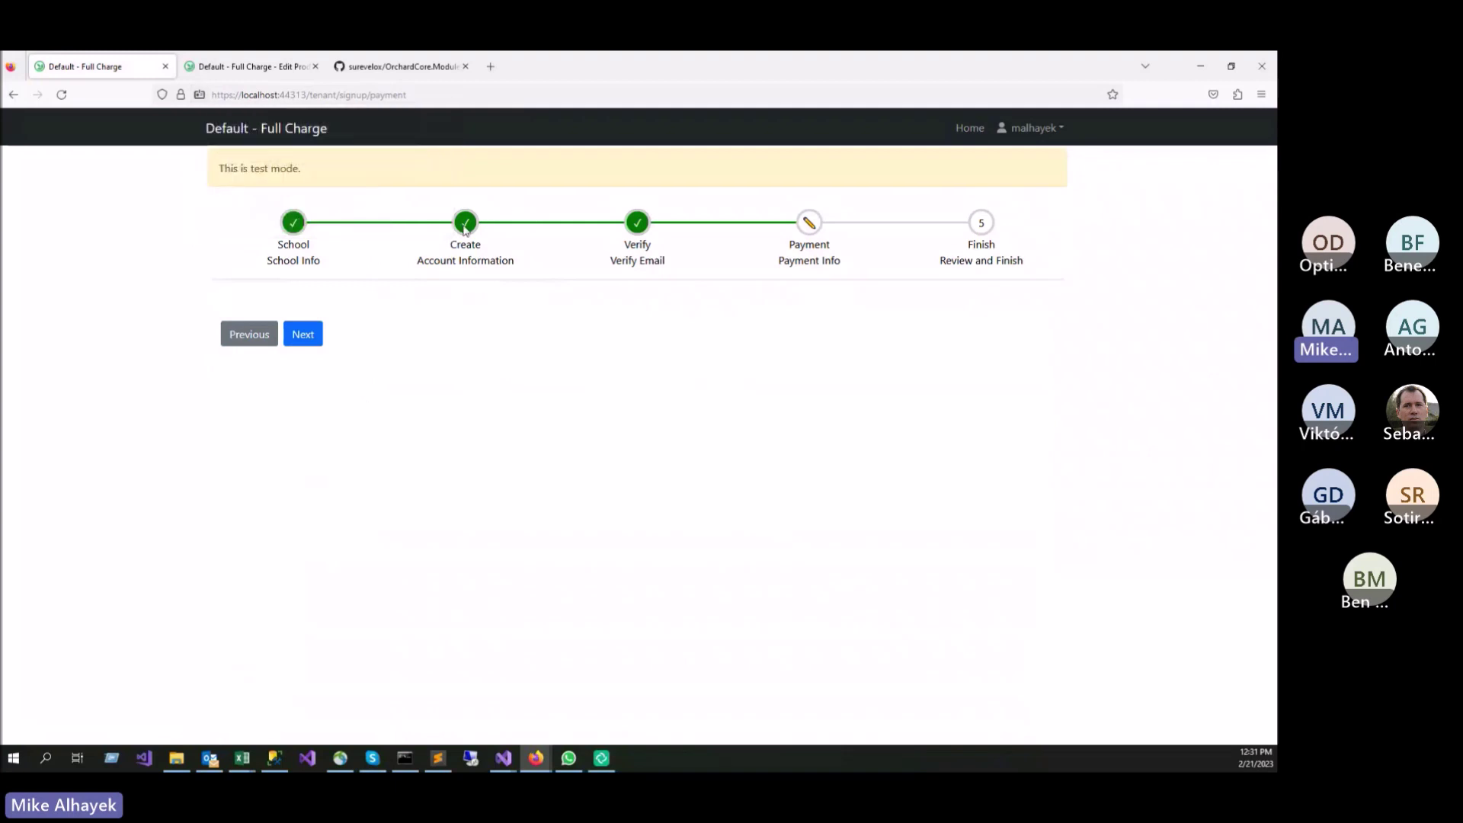
left_click(301, 333)
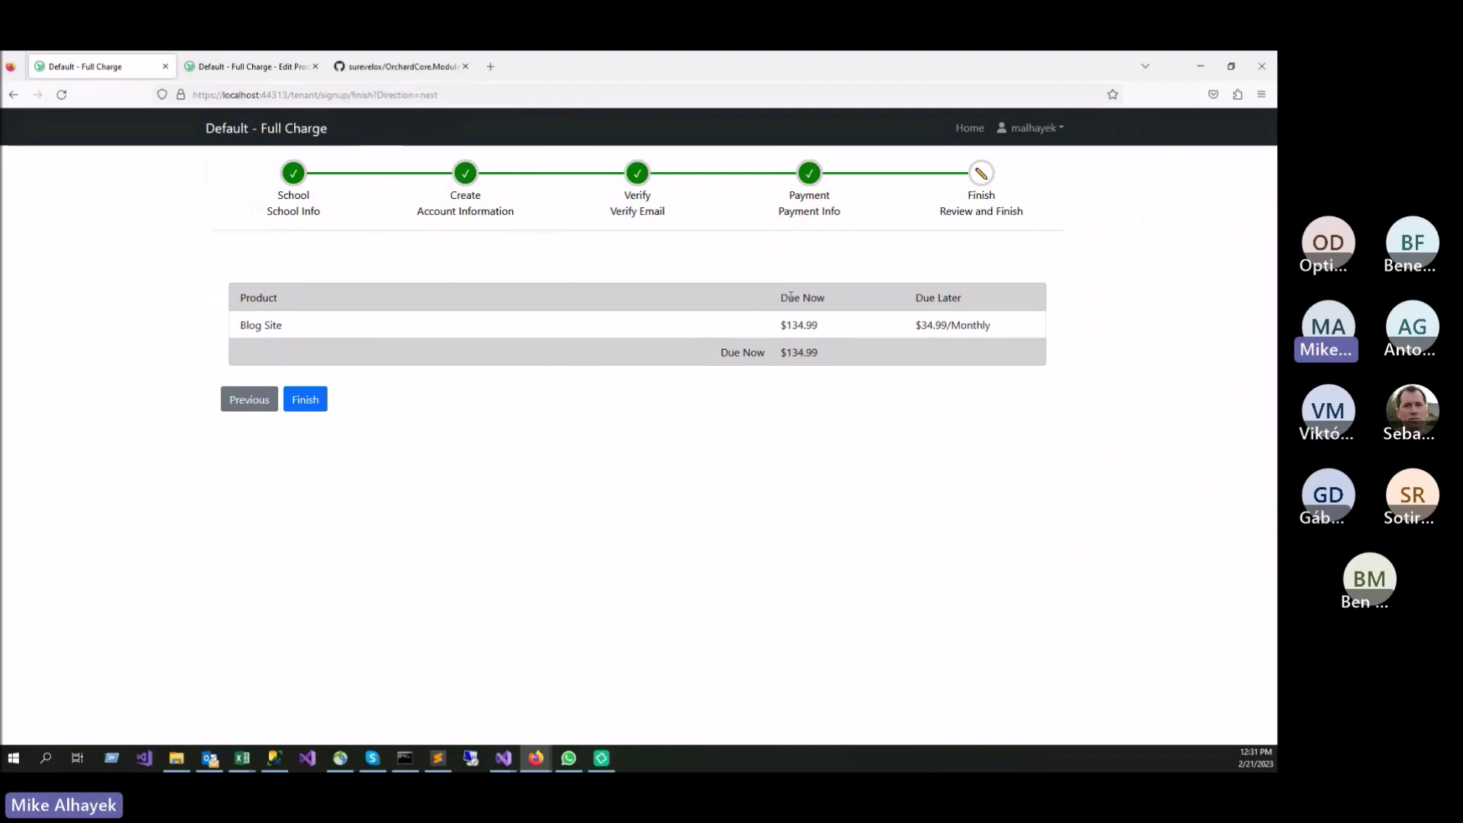
Check the $134.99 due-now amount and total, then finish creating the blog5 tenant
left_click_drag(820, 332, 769, 331)
left_click(778, 335)
left_click_drag(817, 355, 780, 354)
left_click(803, 400)
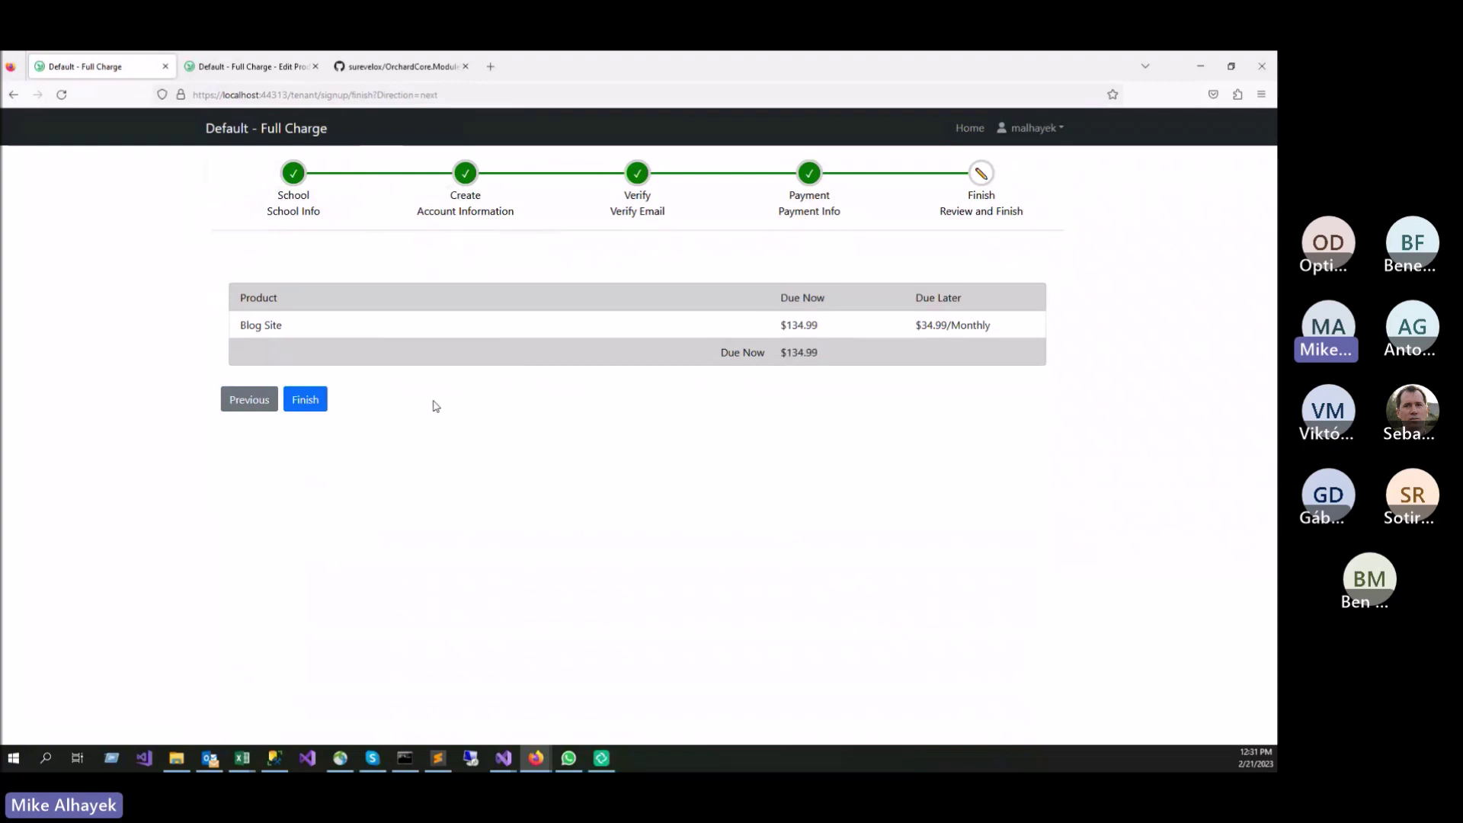
left_click(314, 402)
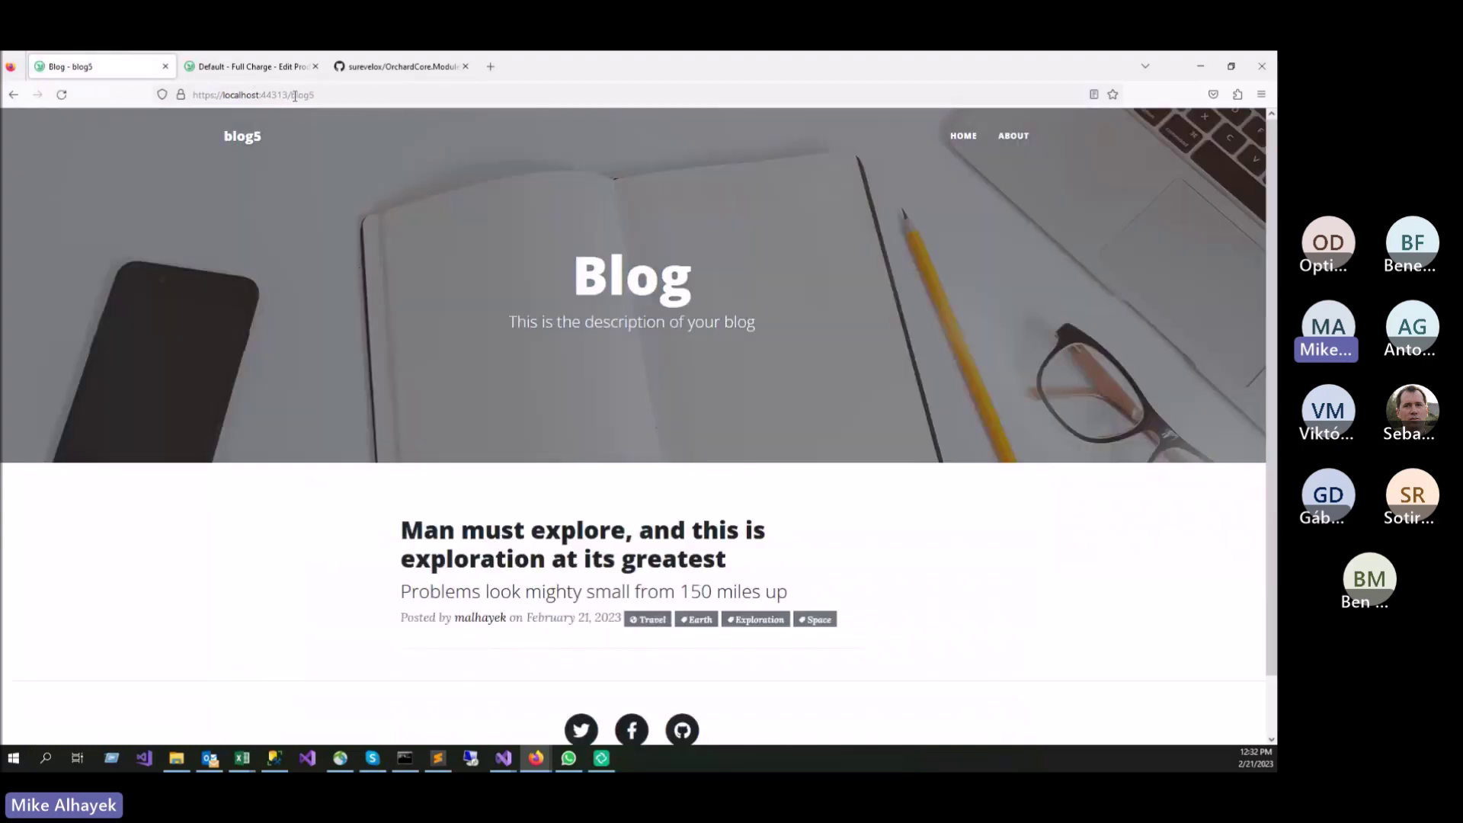
Switch back to the 'Default - Full Charge - Edit Product' tab for Business Site
double_click(325, 94)
left_click(332, 231)
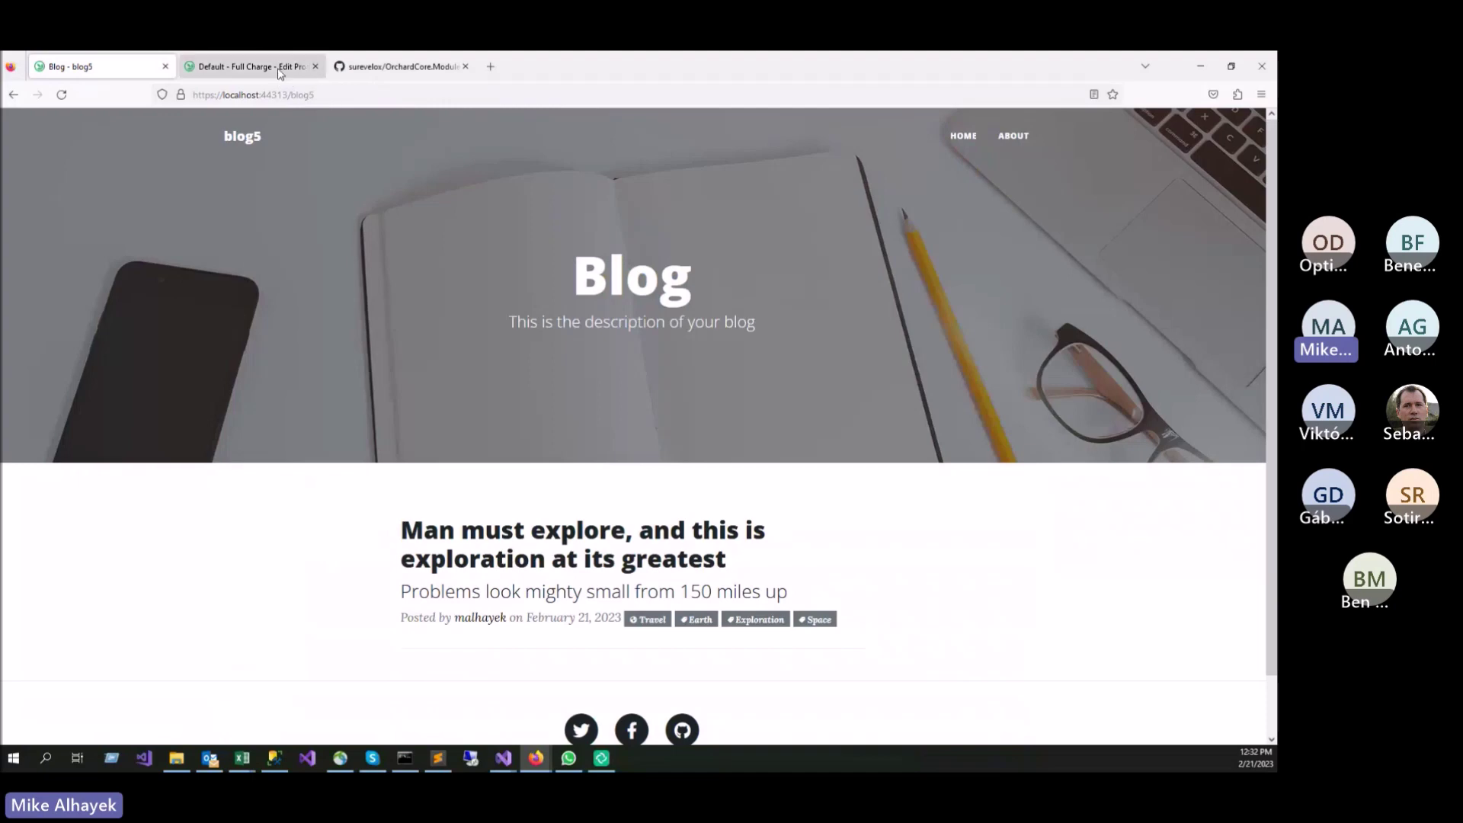
left_click(264, 66)
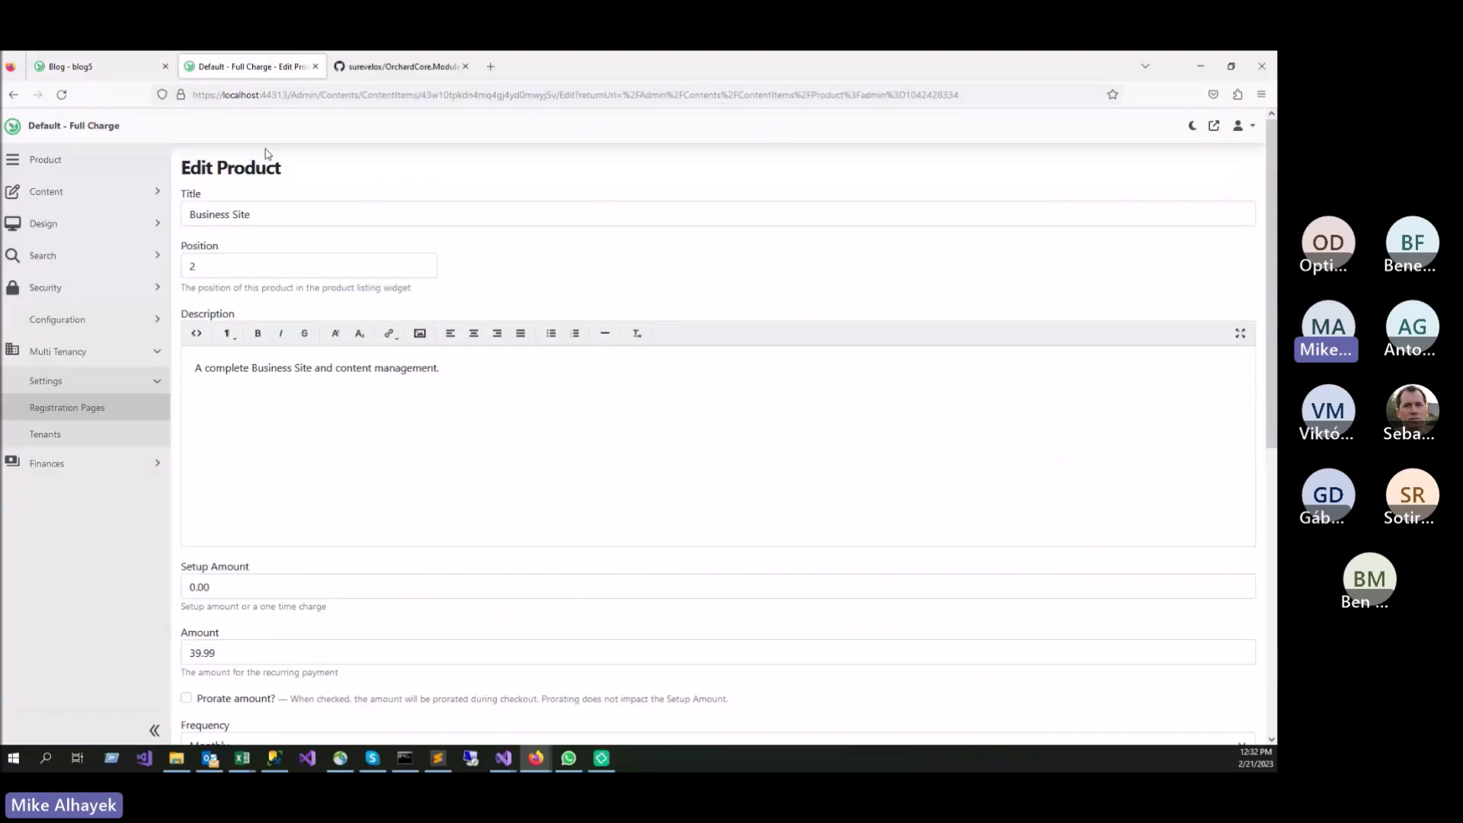
Open Multi Tenancy Registration Pages settings and scroll through the School step
left_click(66, 409)
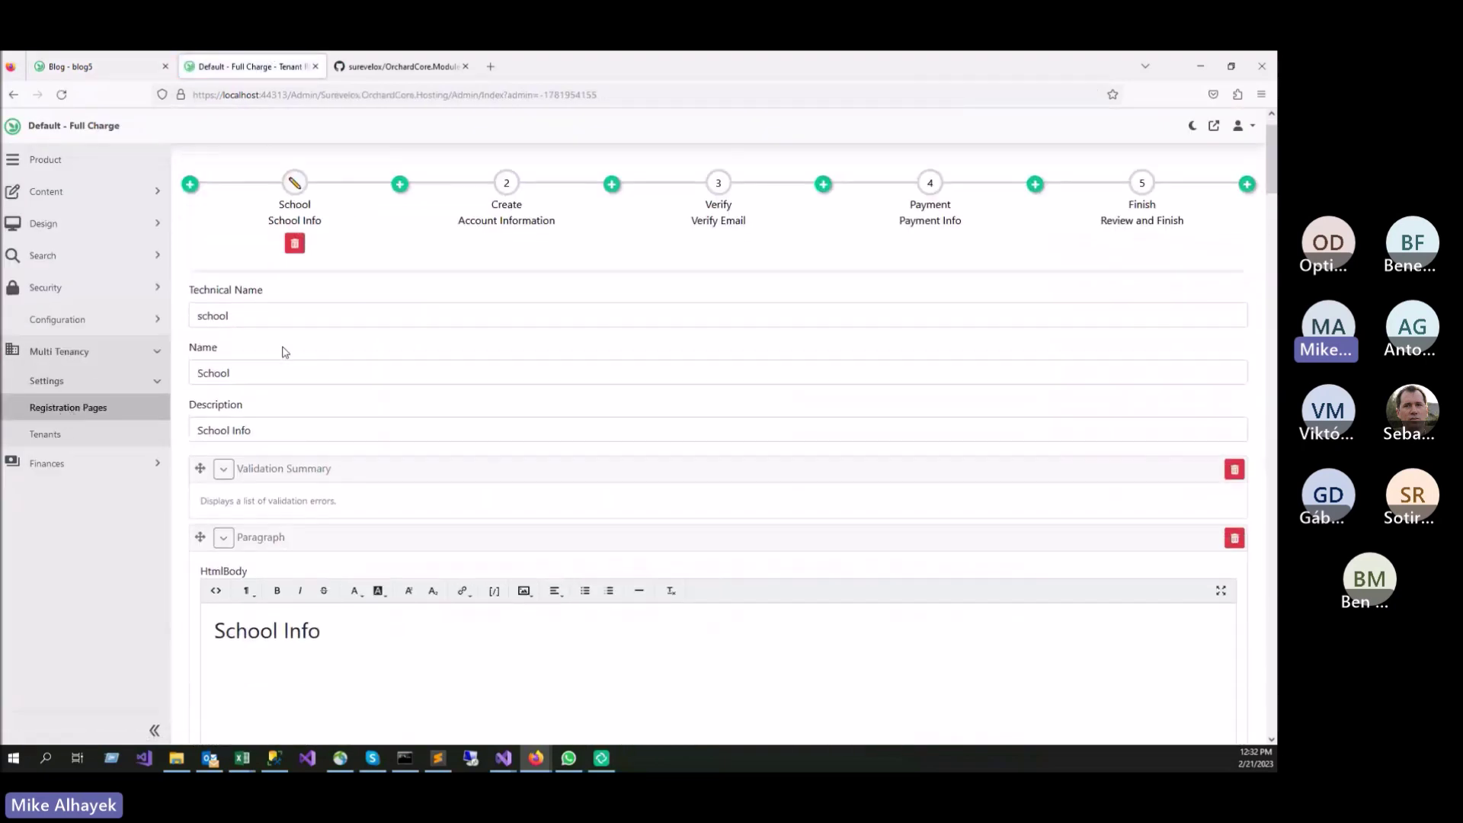
scroll(236, 380, "down", 3)
scroll(236, 381, "up", 1)
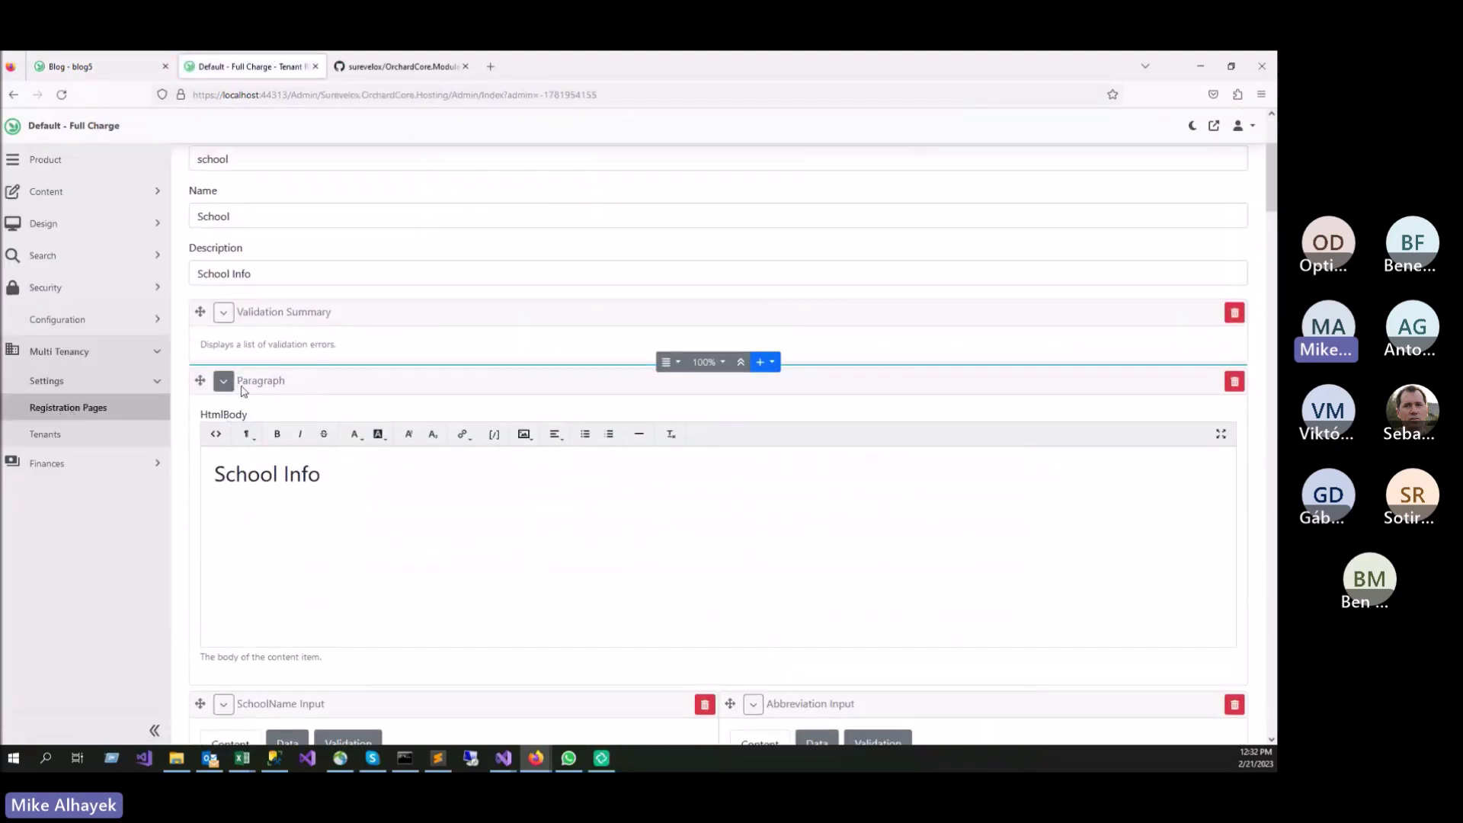
scroll(240, 392, "up", 3)
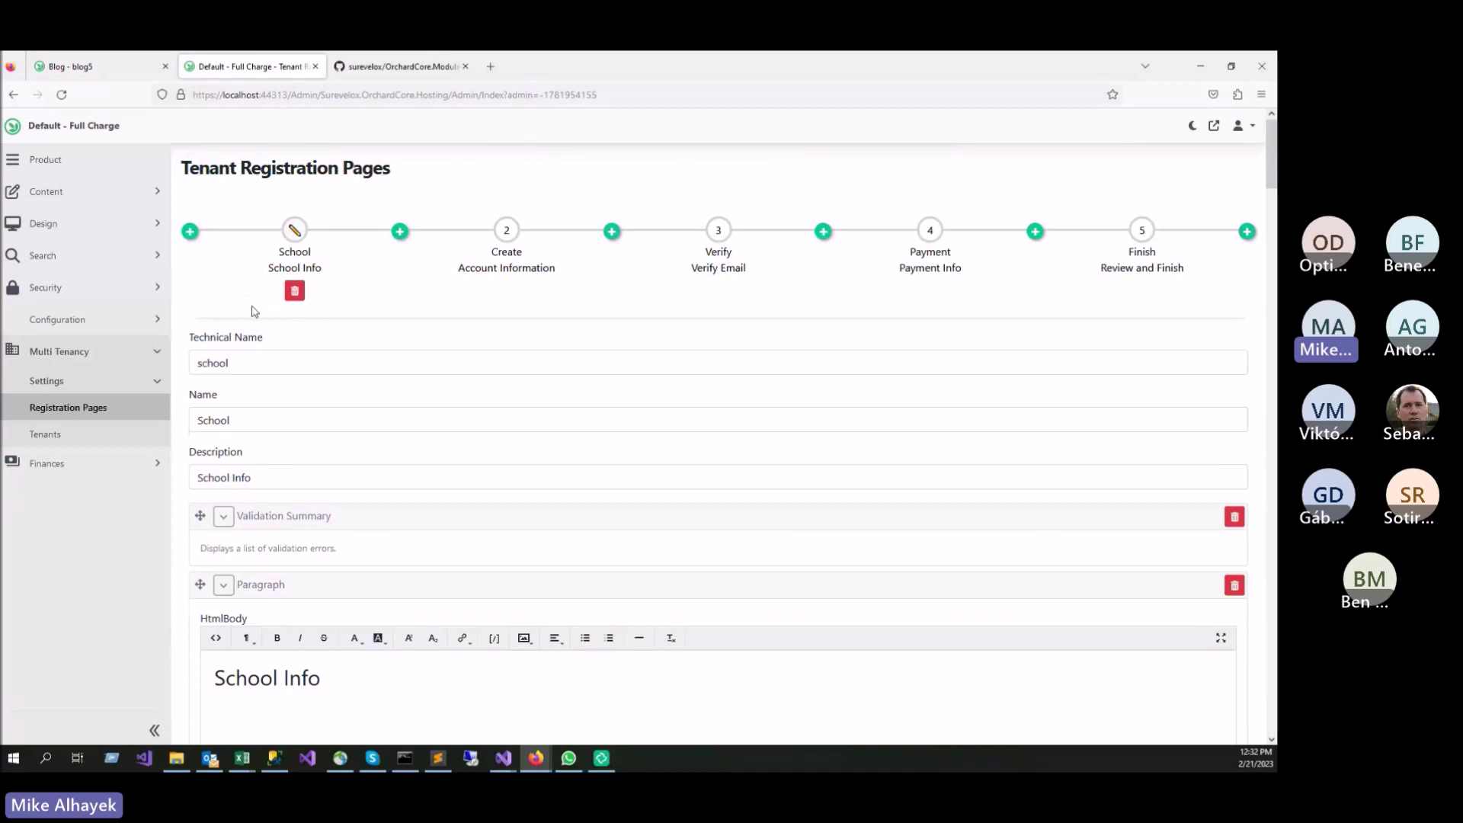
scroll(238, 393, "down", 3)
scroll(735, 458, "up", 3)
scroll(686, 434, "down", 6)
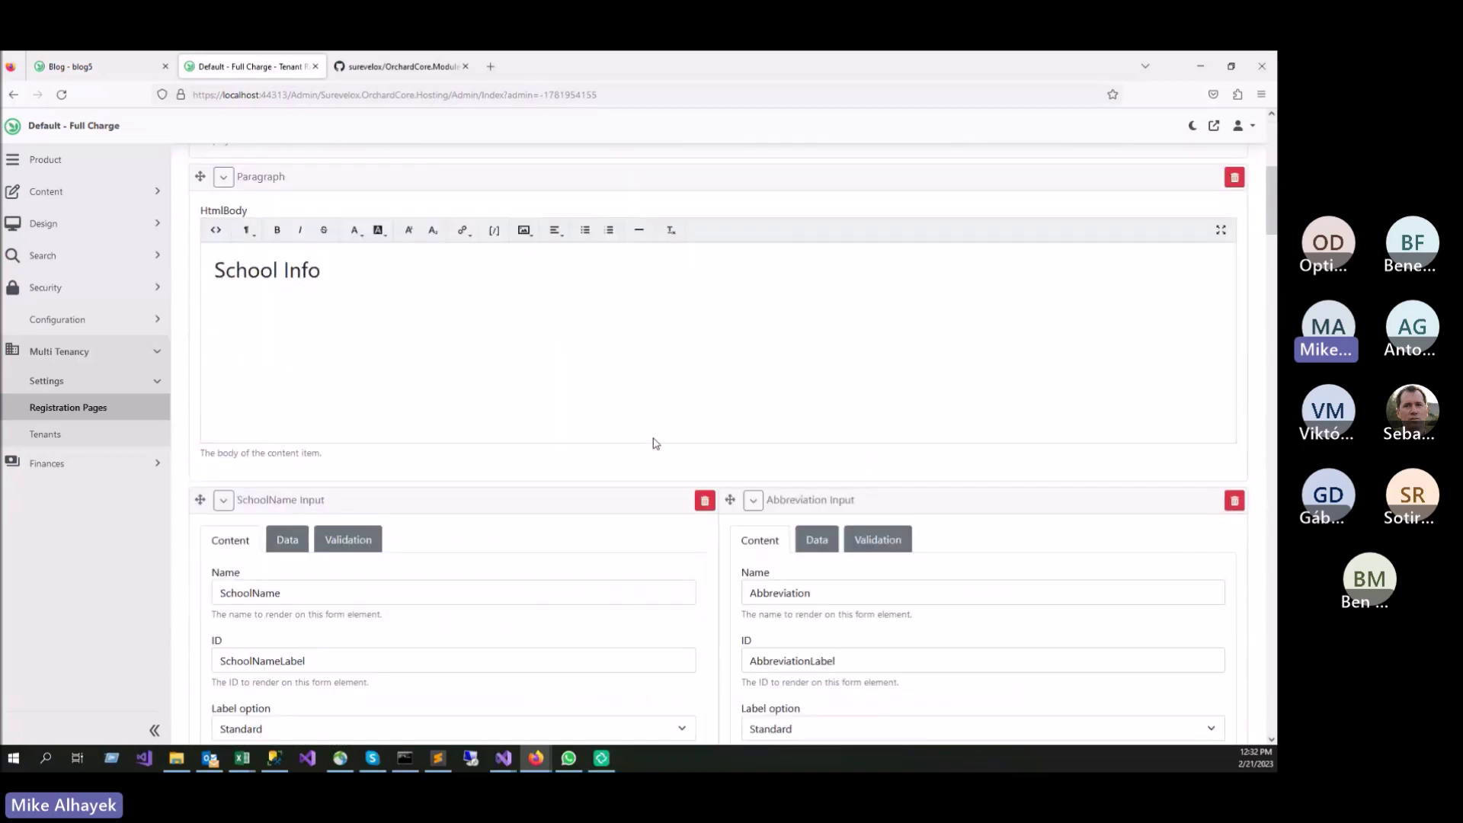
Collapse the School Info paragraph while leaving SchoolName and Abbreviation inputs expanded
left_click(224, 501)
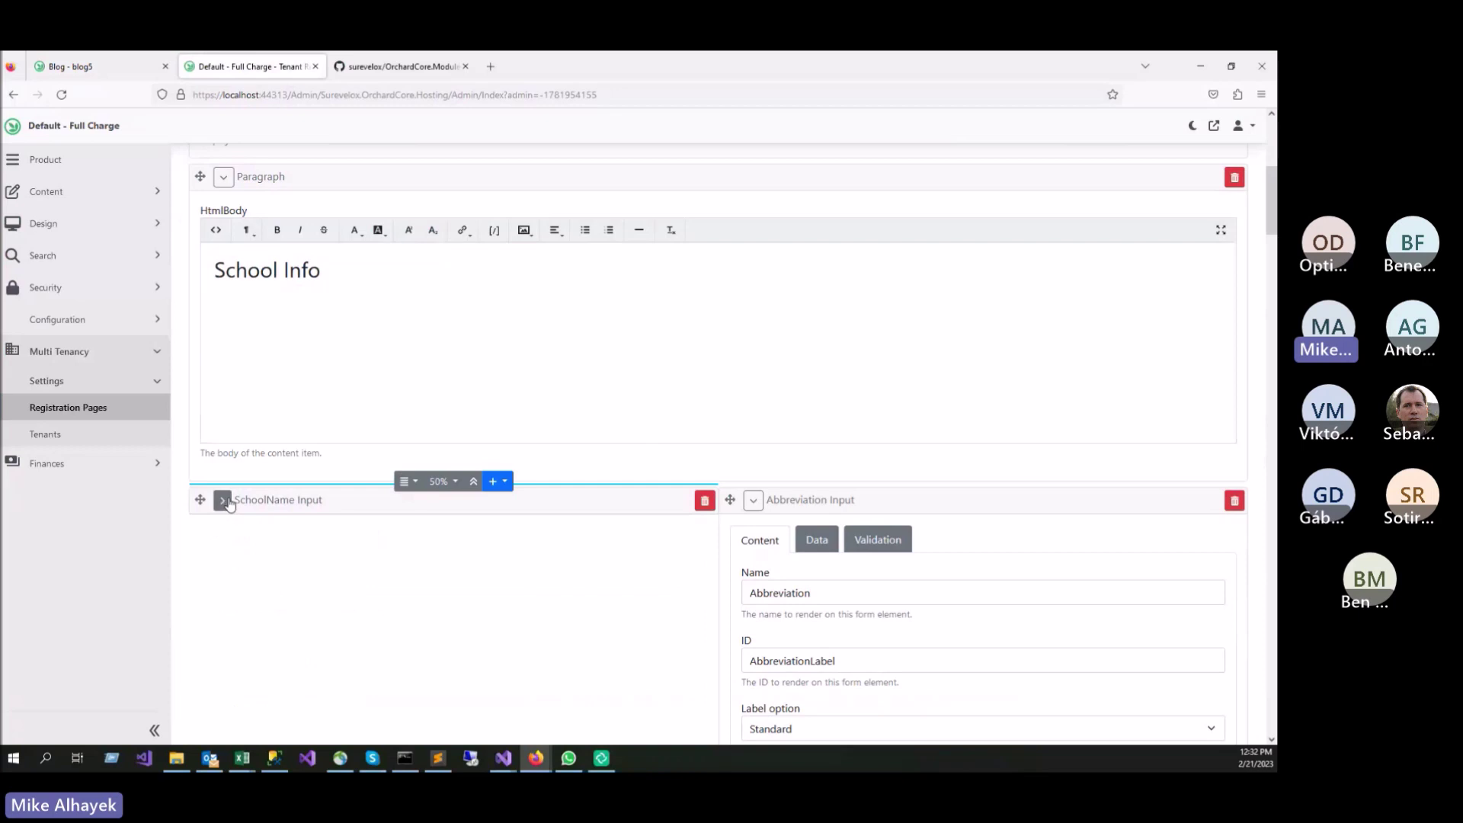
left_click(752, 501)
scroll(313, 275, "up", 2)
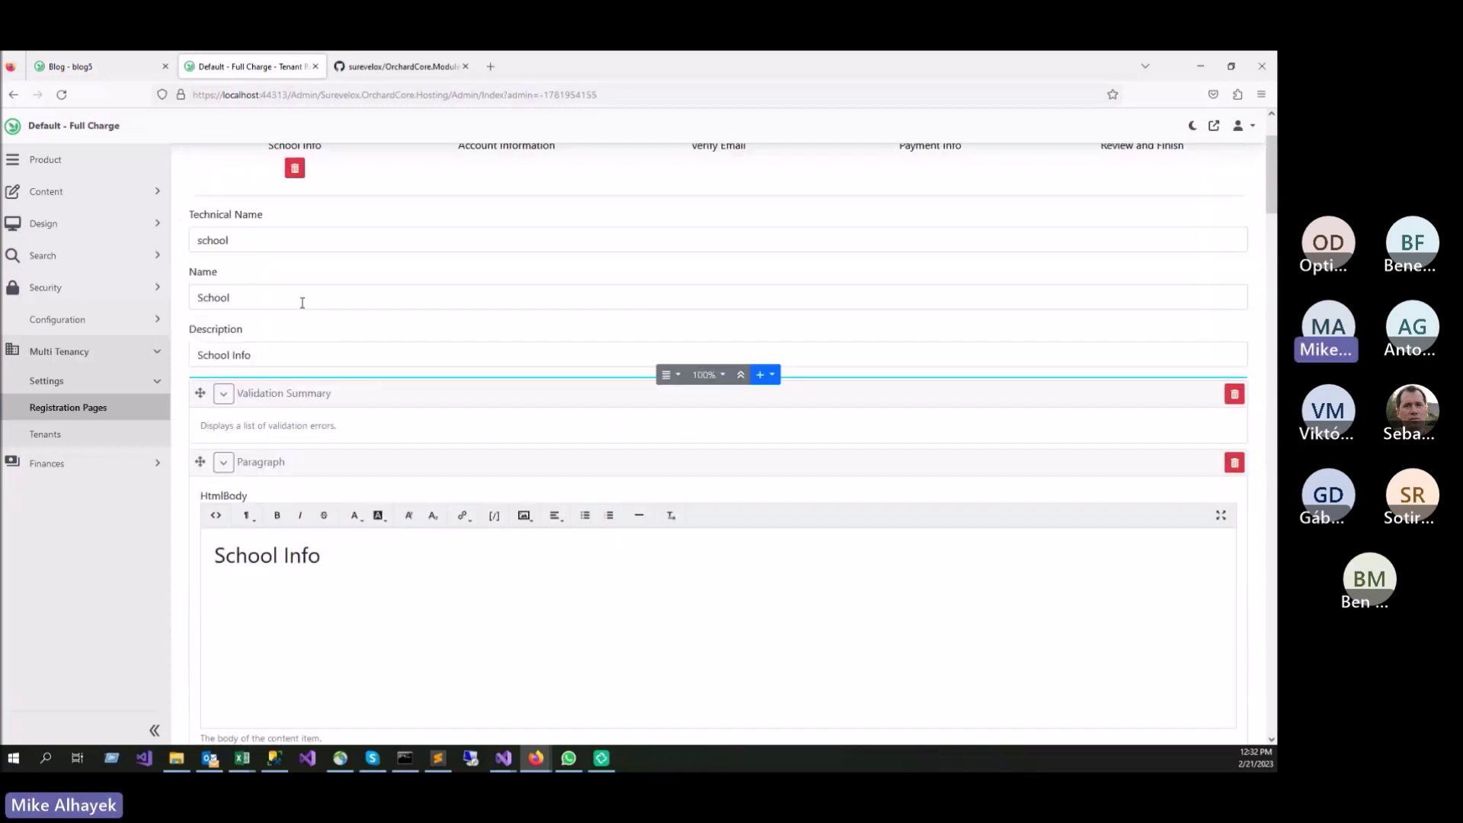
scroll(291, 488, "down", 8)
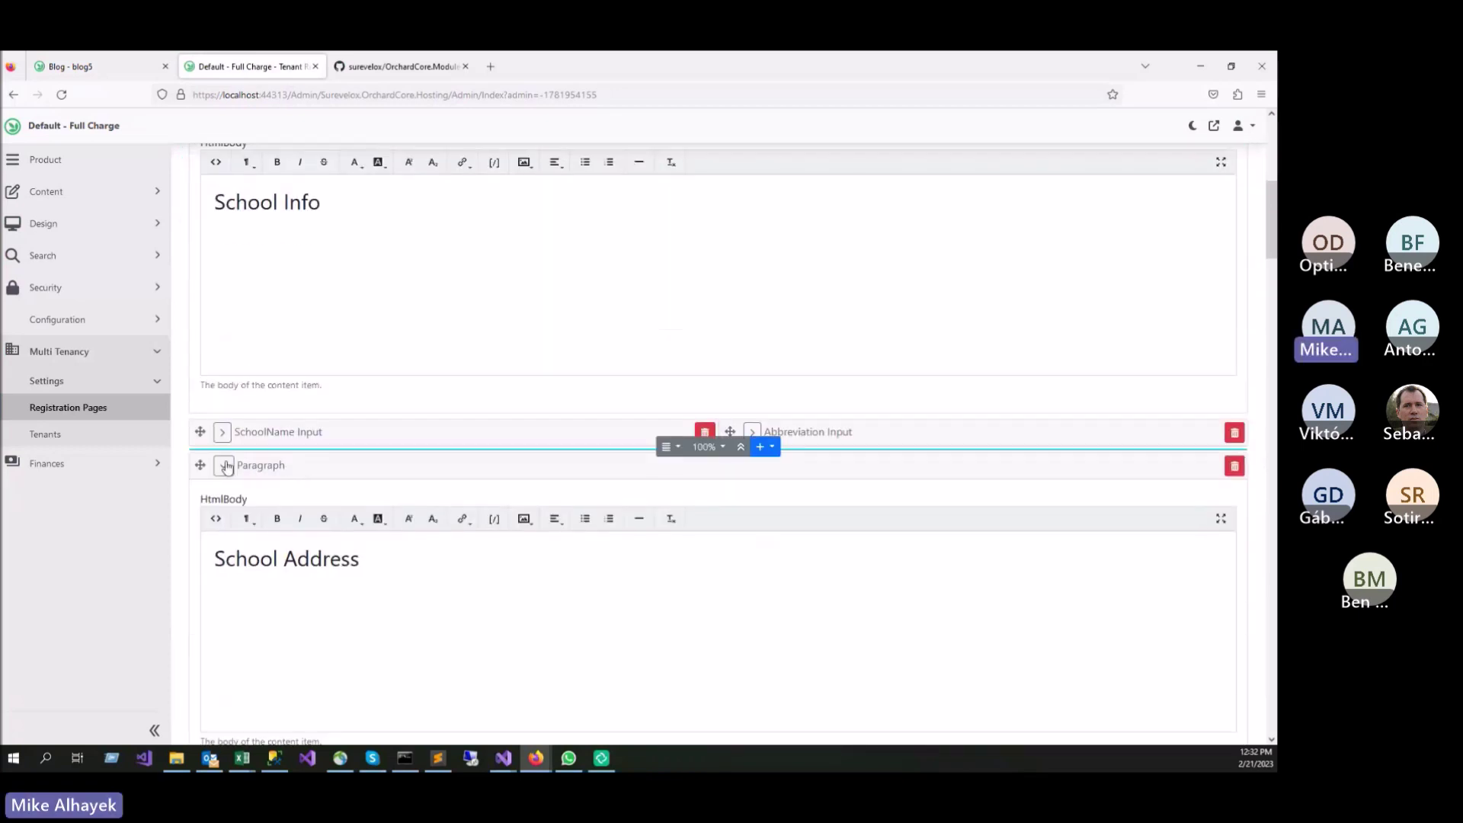
scroll(233, 420, "down", 3)
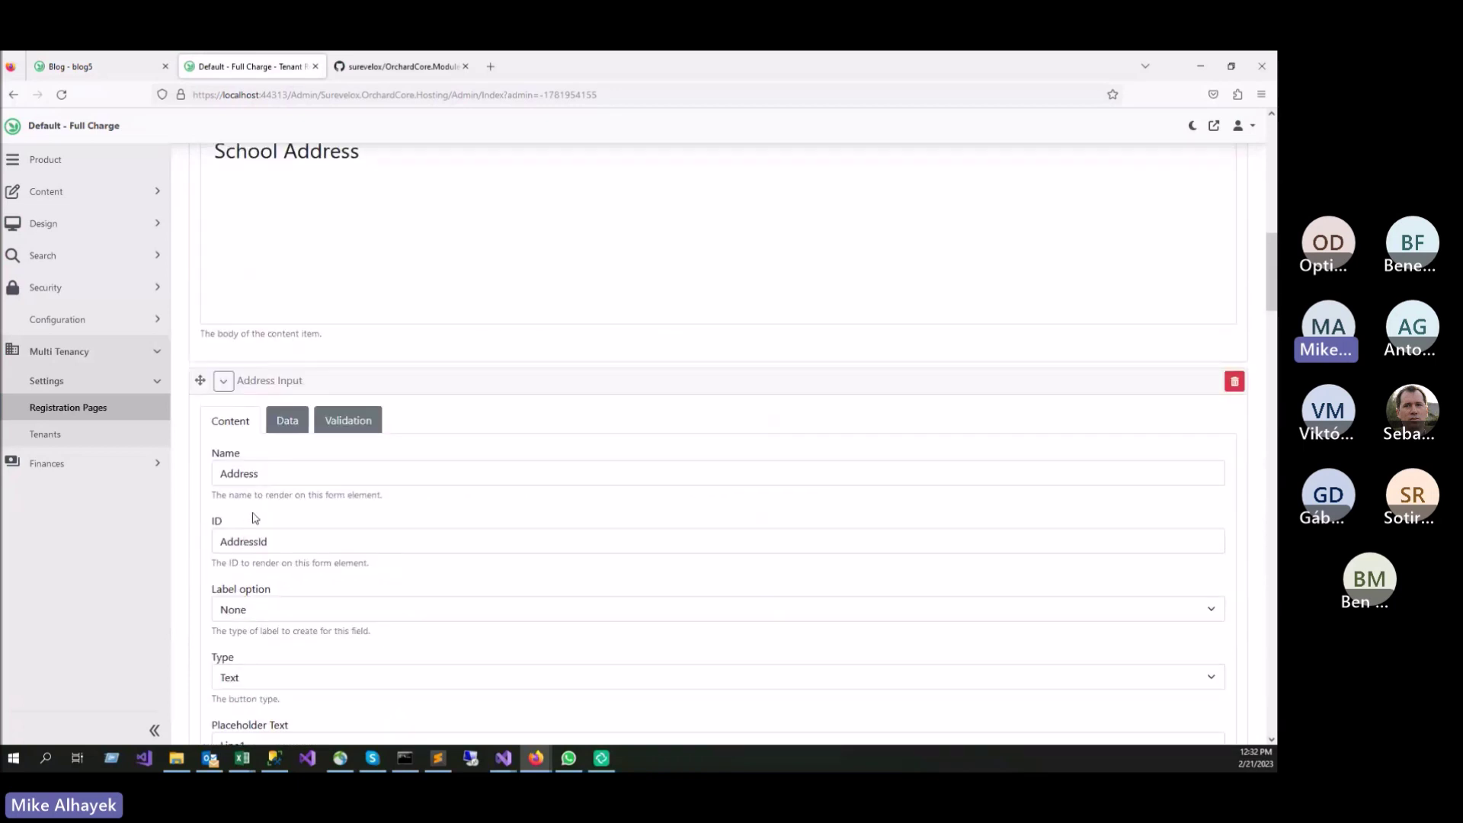
scroll(255, 518, "down", 8)
scroll(261, 533, "down", 6)
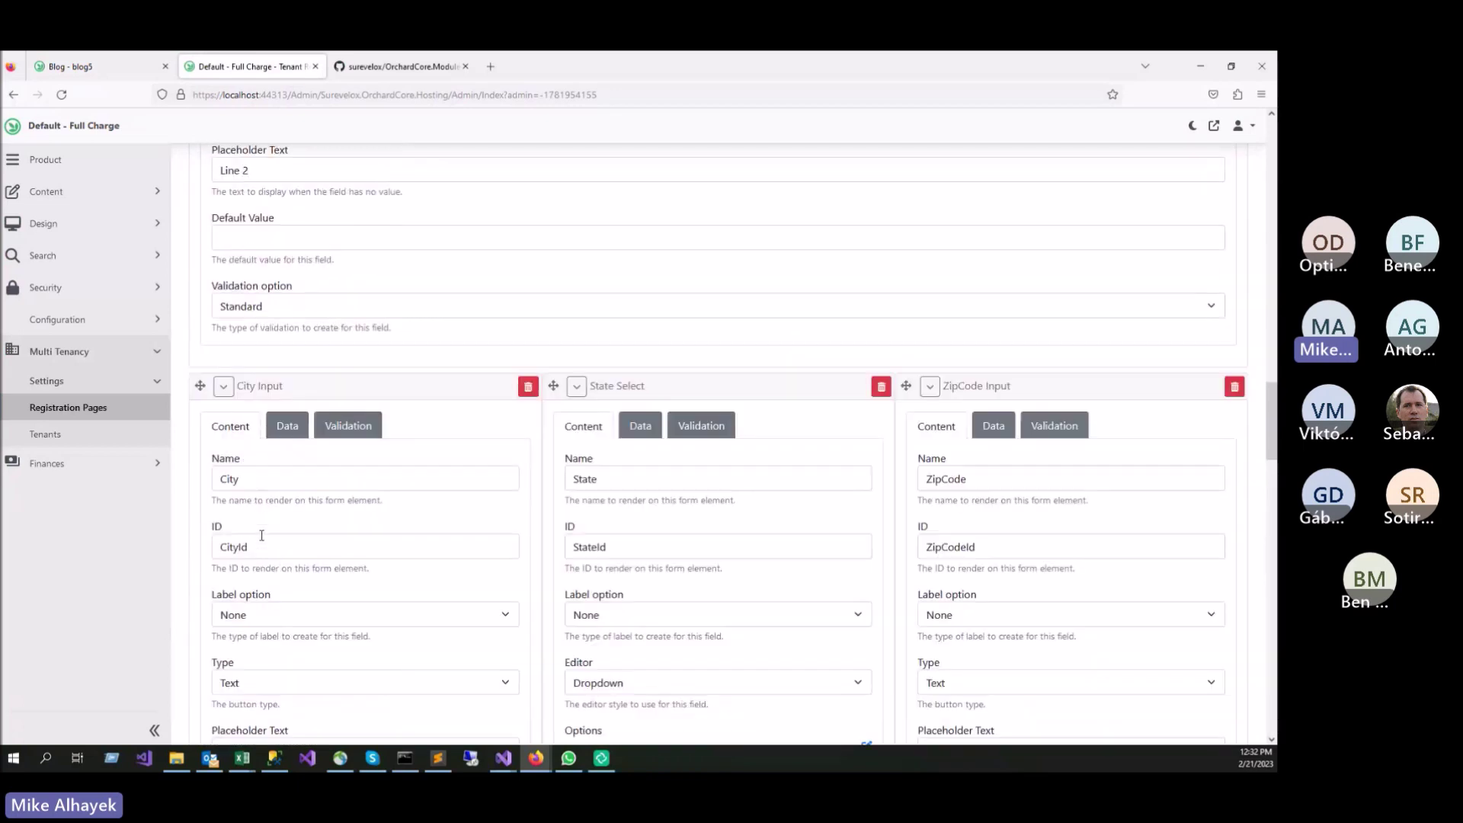
scroll(236, 397, "up", 11)
scroll(232, 385, "up", 5)
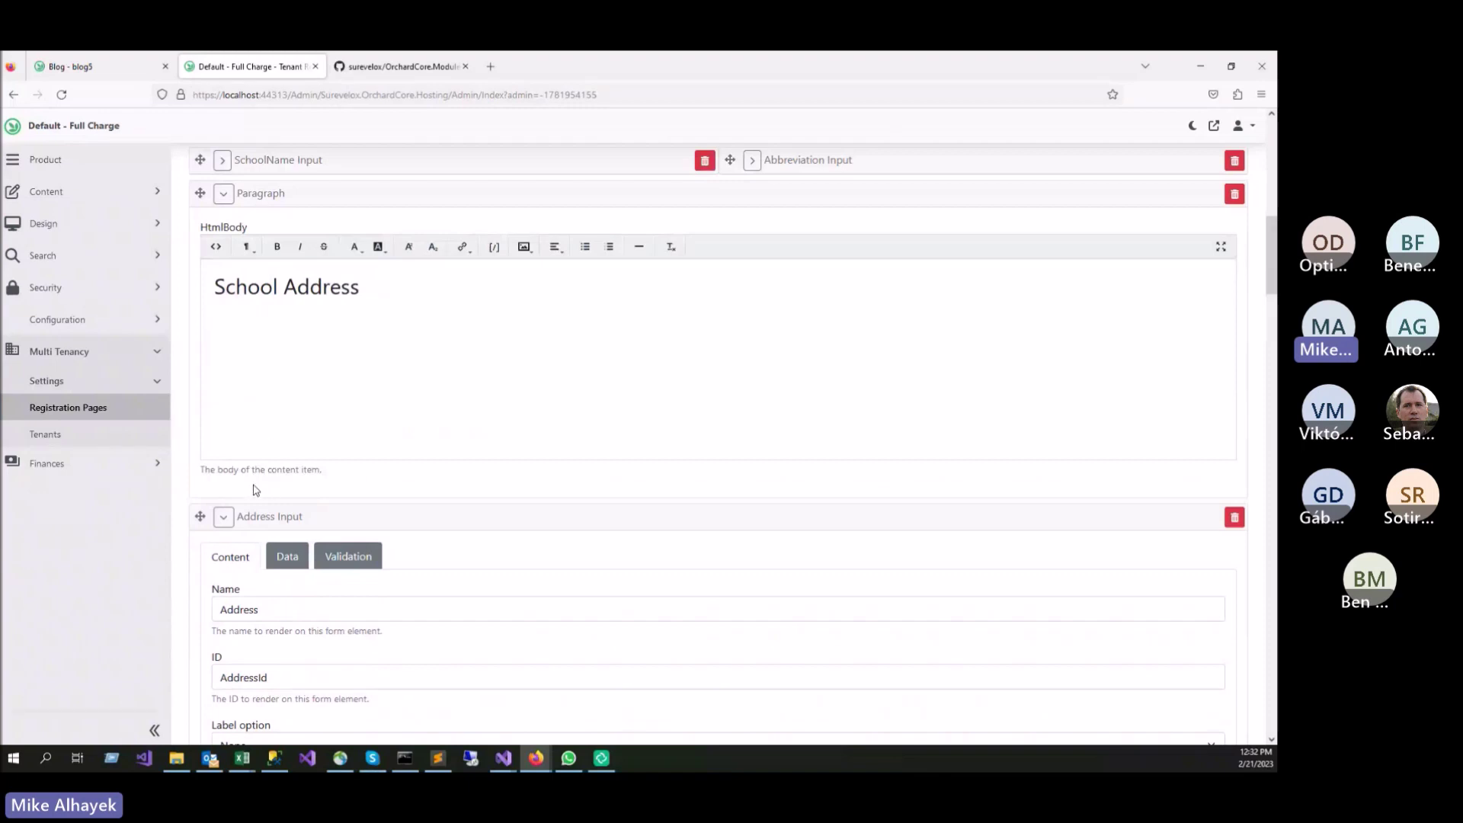
scroll(305, 251, "up", 2)
scroll(229, 312, "up", 4)
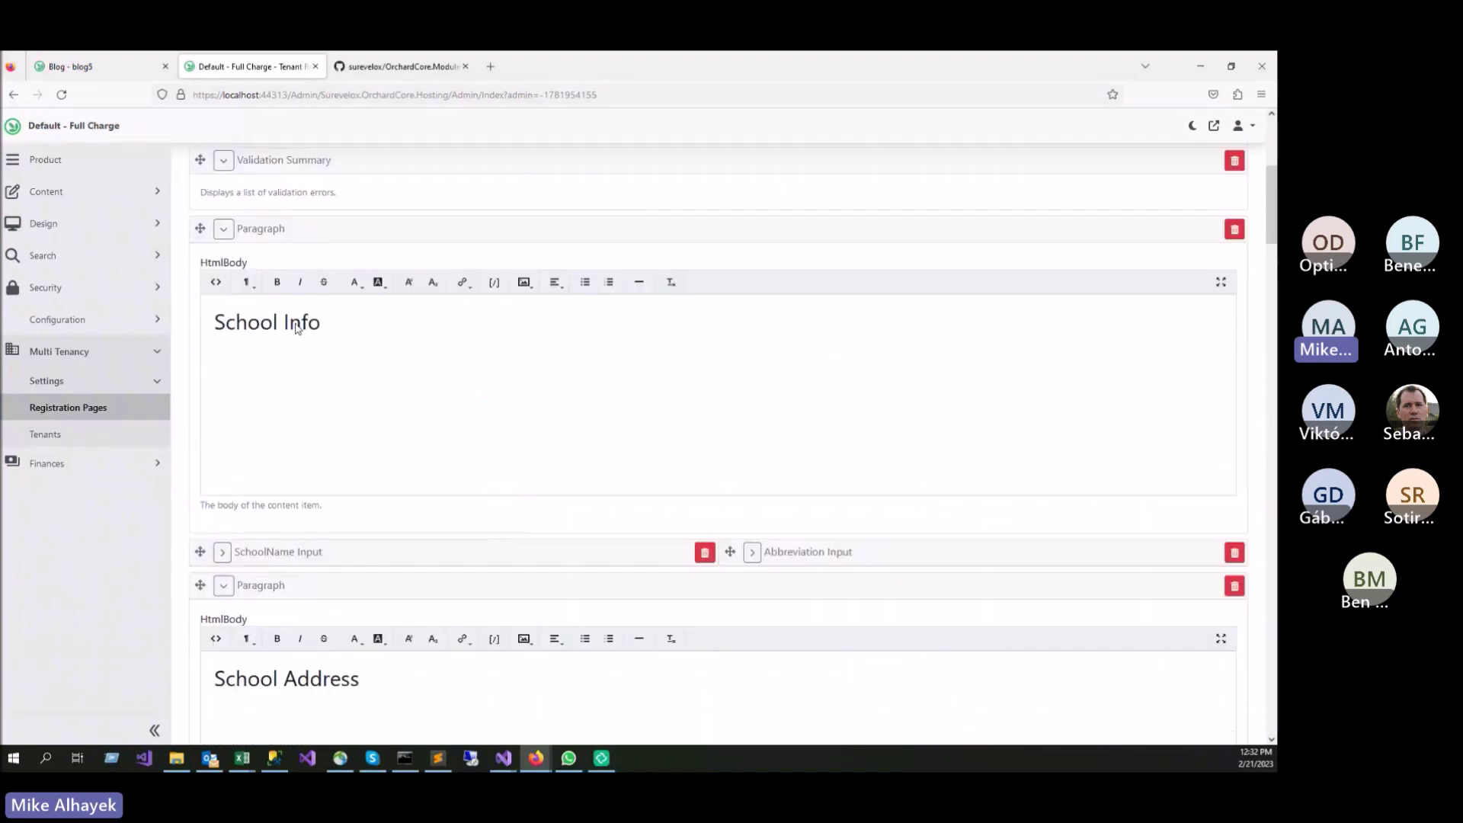
left_click(224, 313)
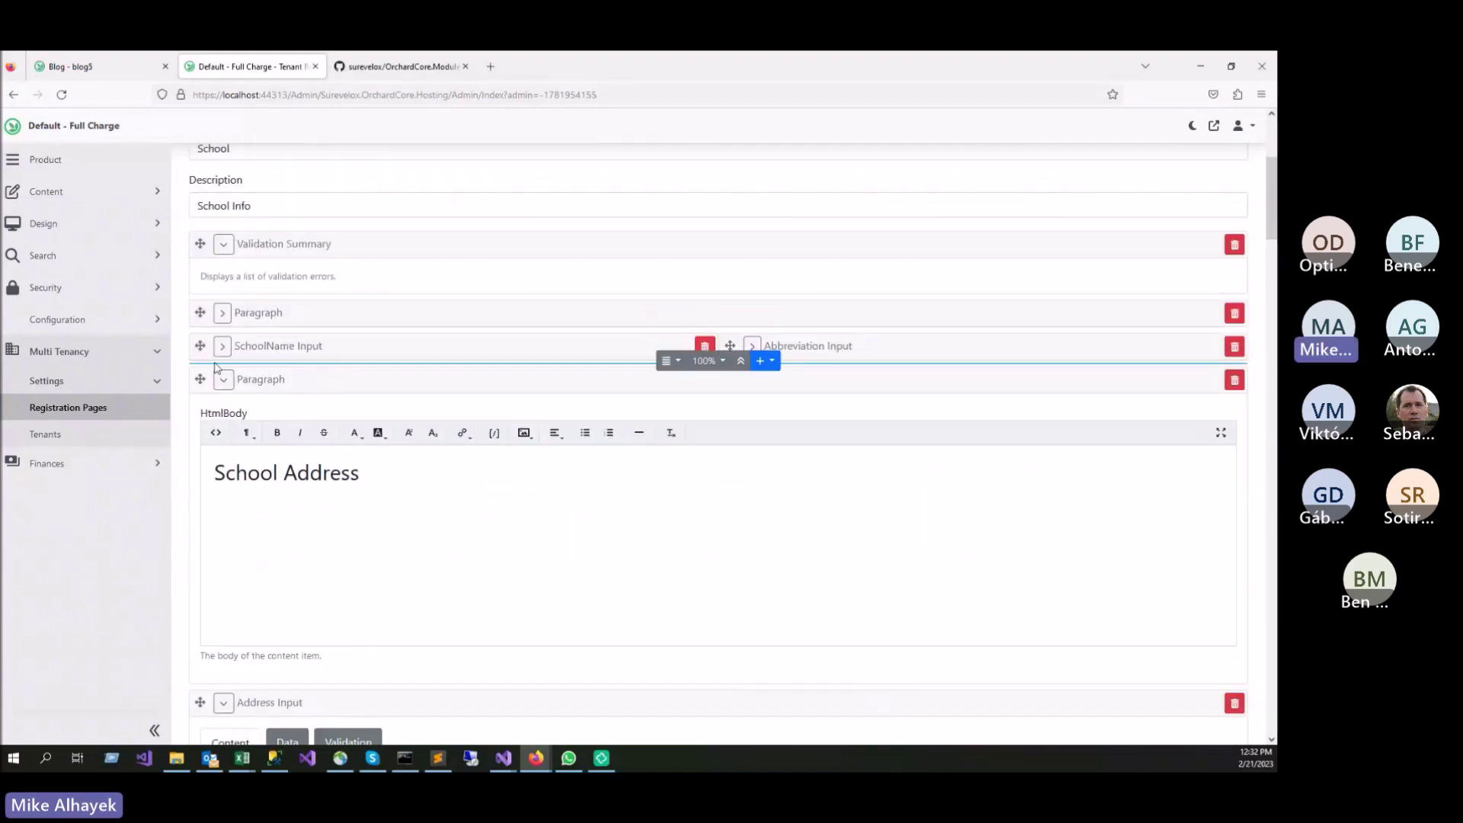
left_click(223, 347)
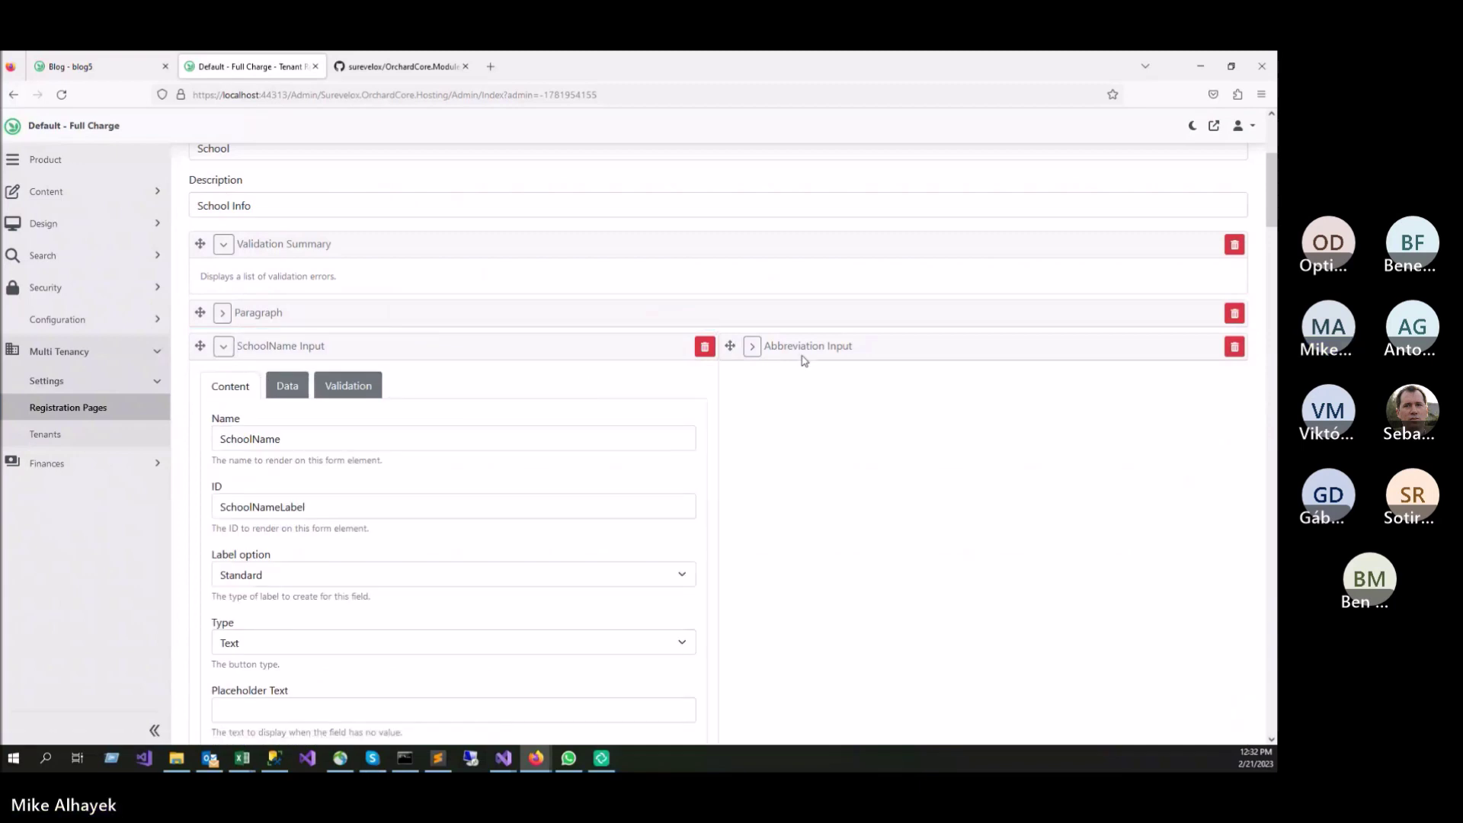
left_click(752, 346)
scroll(854, 412, "down", 1)
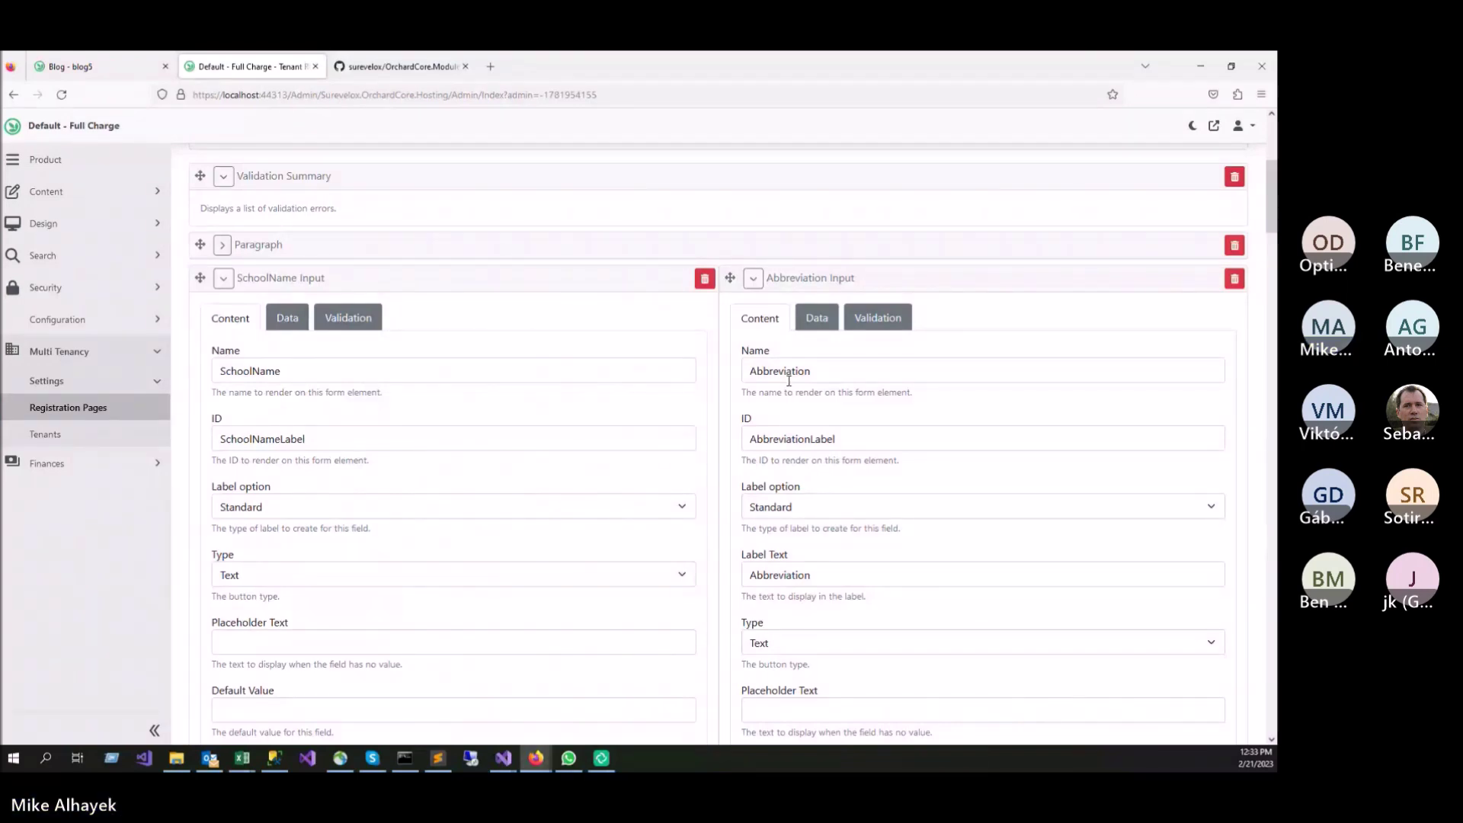
scroll(789, 381, "down", 3)
scroll(793, 400, "up", 5)
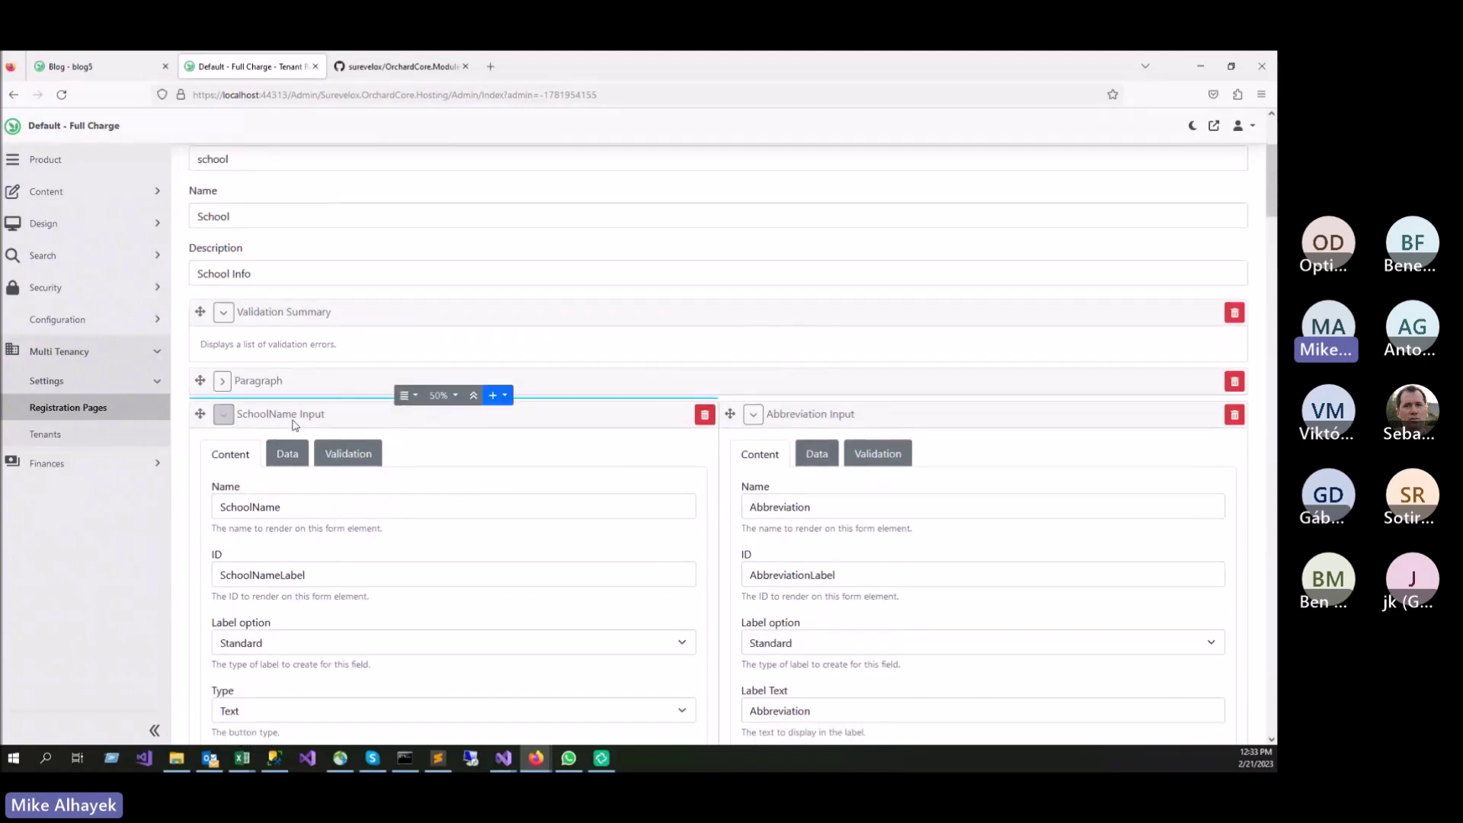
Show the SchoolName input's Data settings and map it to site:SiteName
scroll(297, 423, "down", 1)
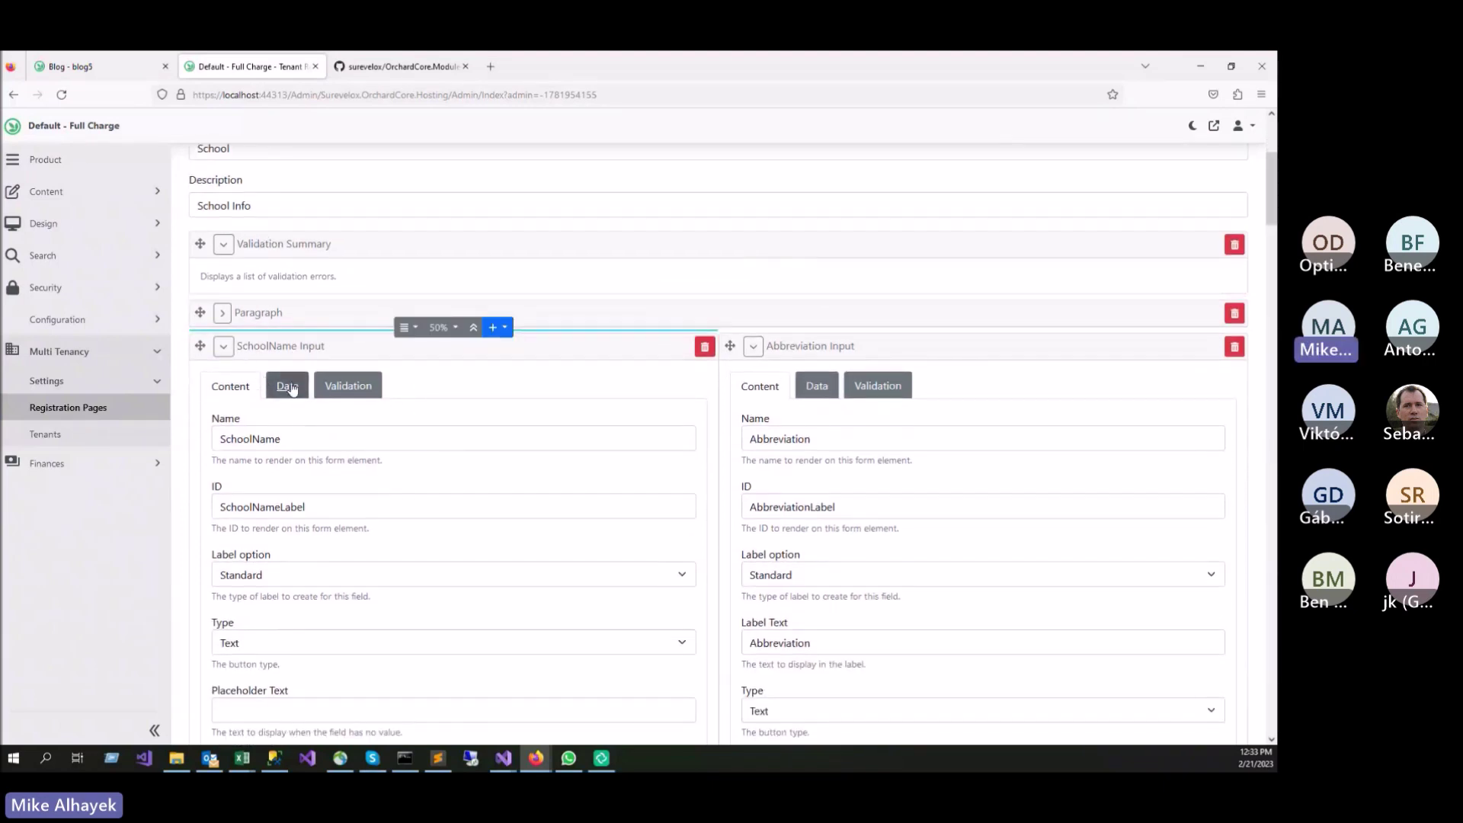
left_click(285, 387)
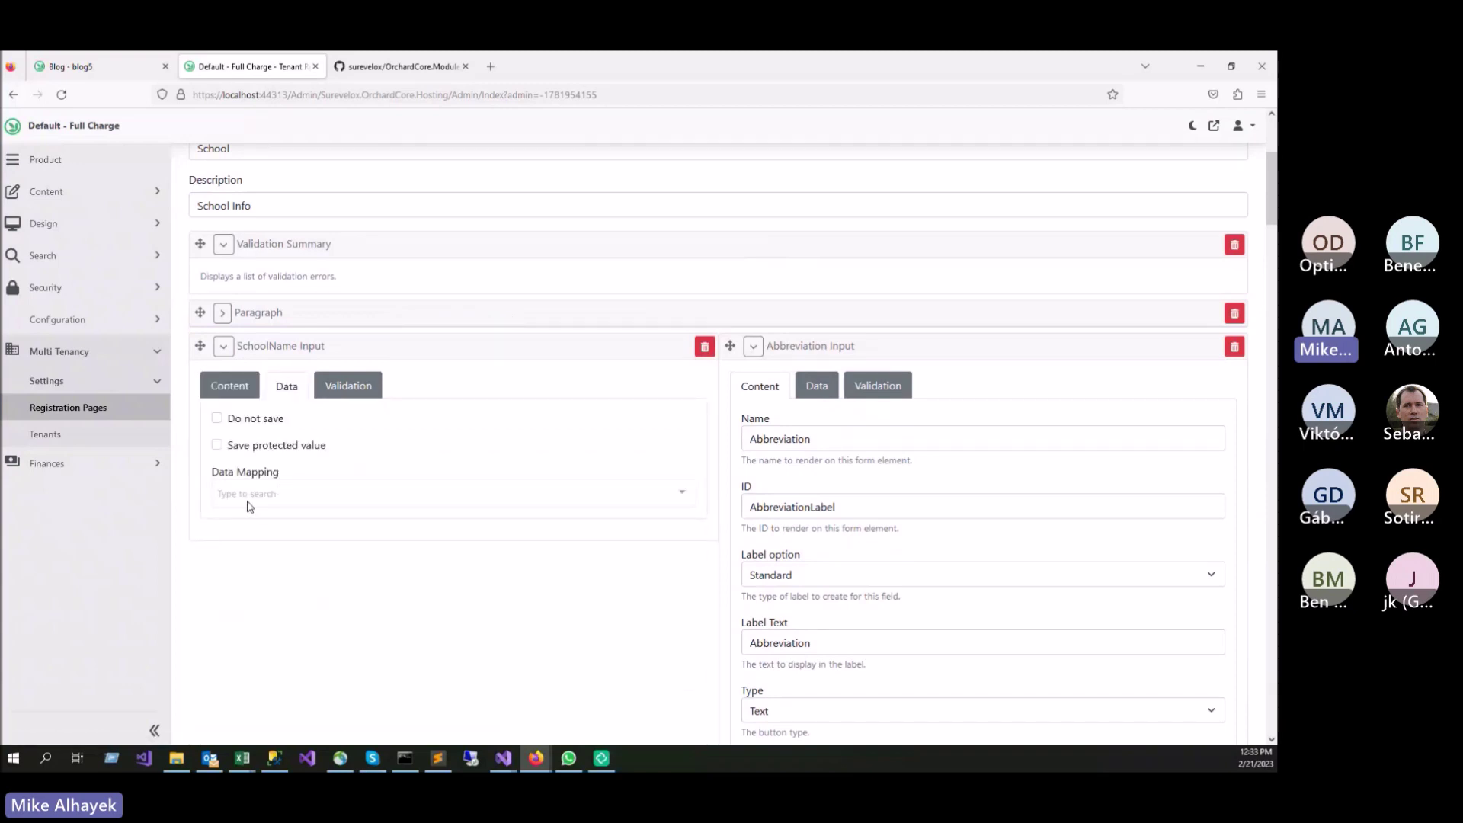
mouse_move(279, 341)
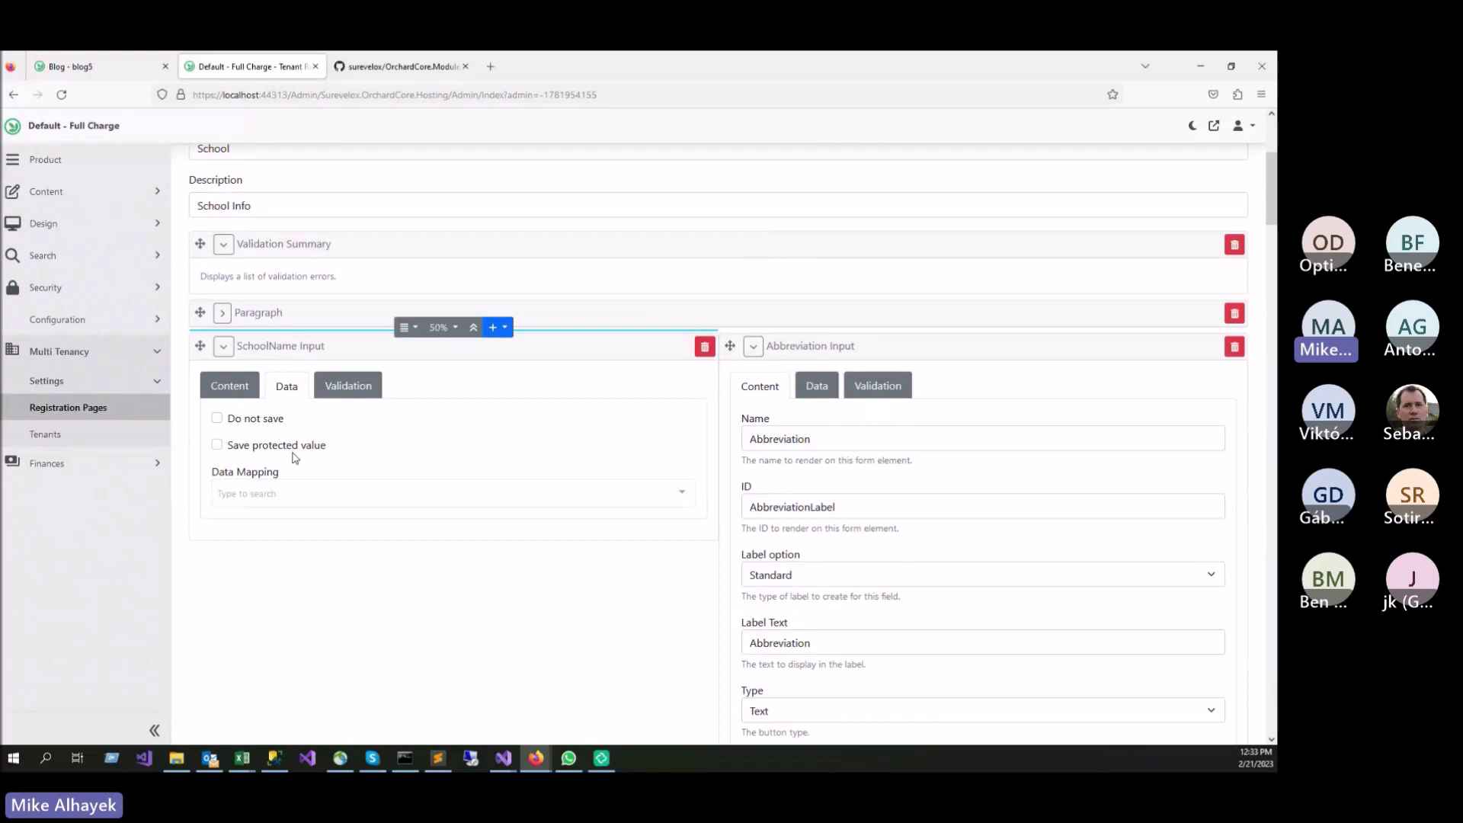
left_click(289, 493)
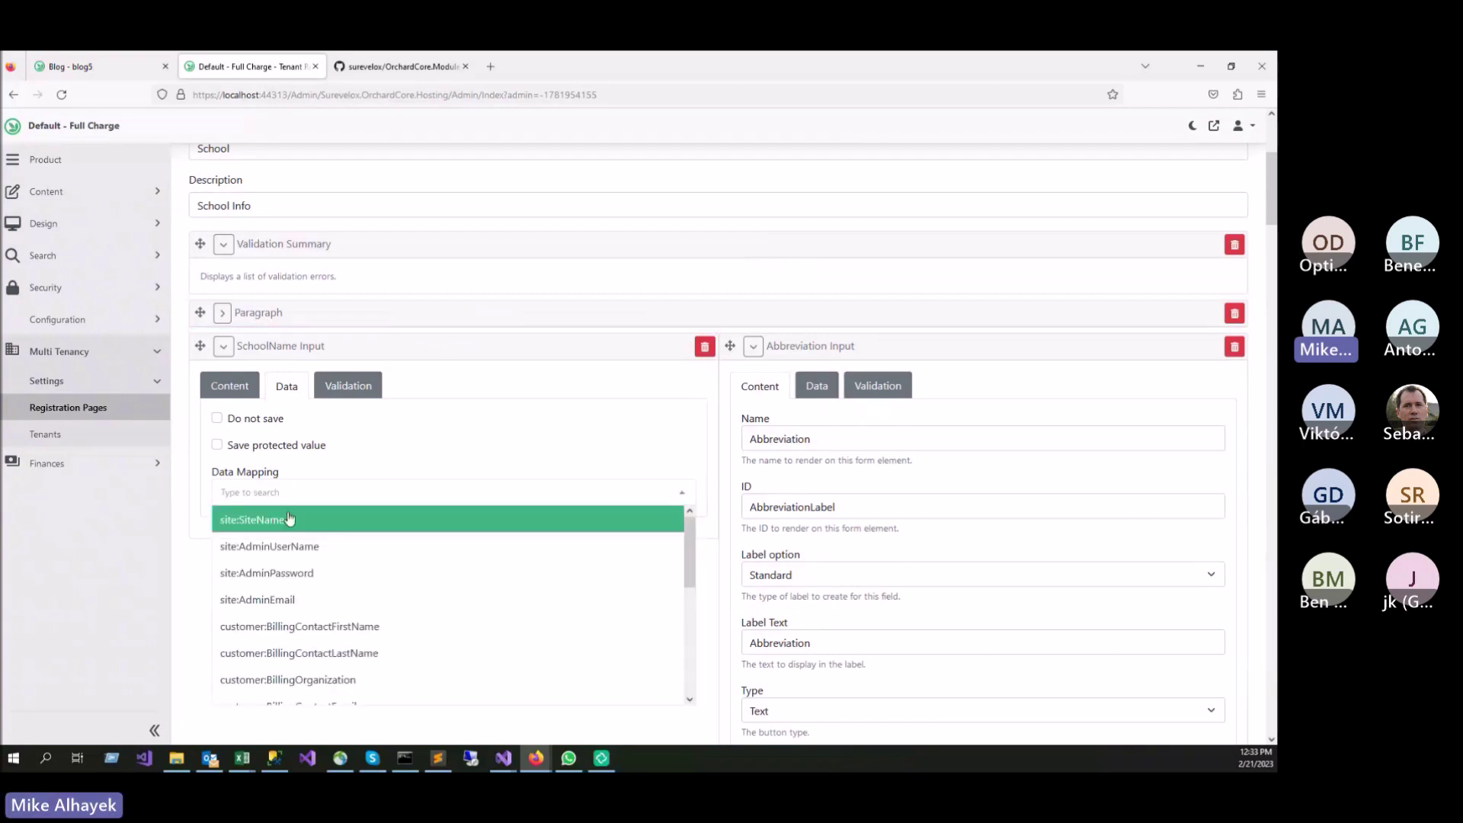
scroll(296, 566, "down", 1)
scroll(305, 564, "up", 1)
left_click(254, 519)
left_click(431, 450)
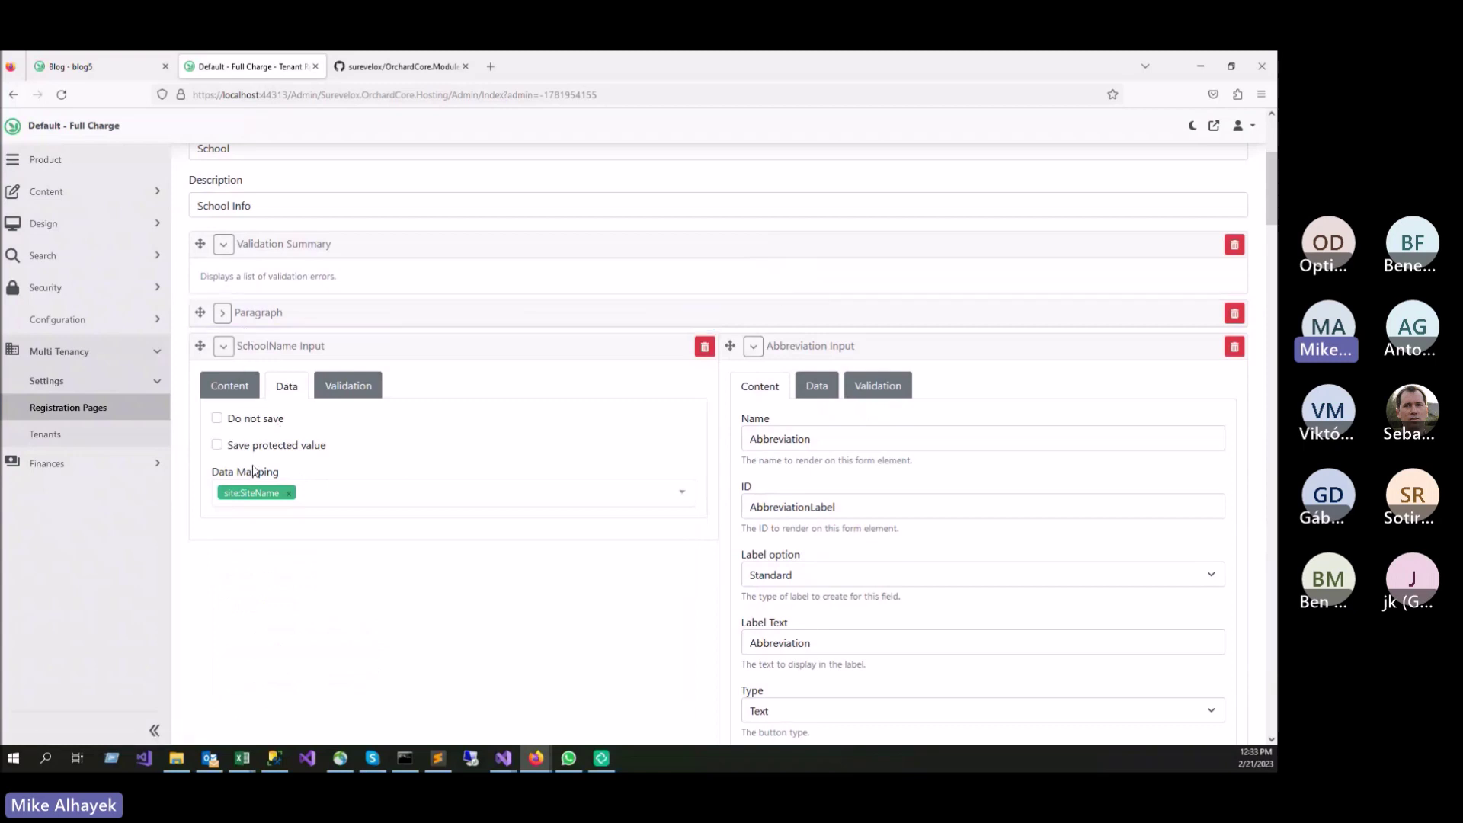
Remove the site:SiteName mapping, leaving Data Mapping empty, and open Product in a new tab
mouse_move(244, 339)
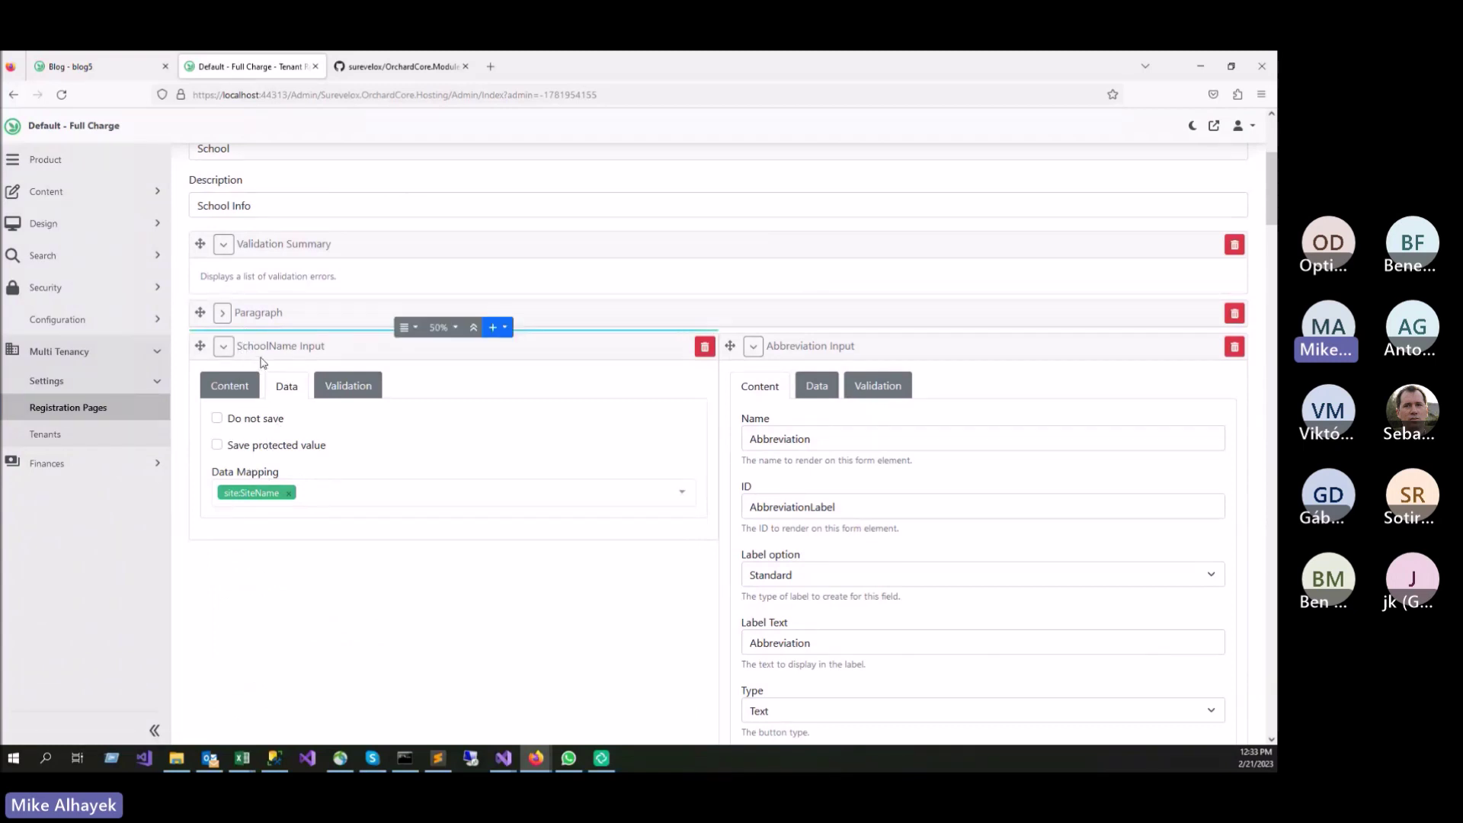
left_click(289, 497)
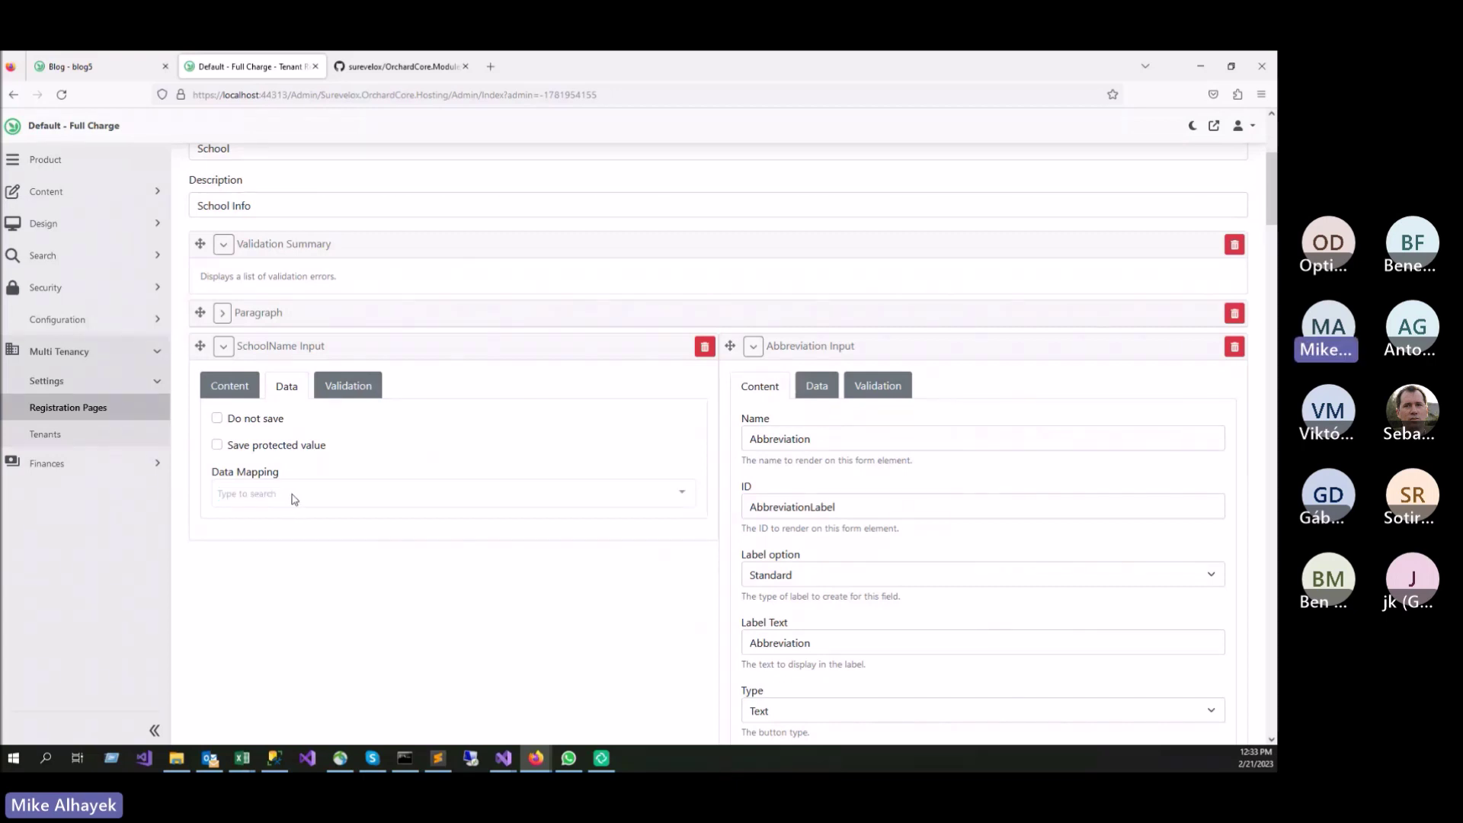
scroll(323, 609, "down", 4)
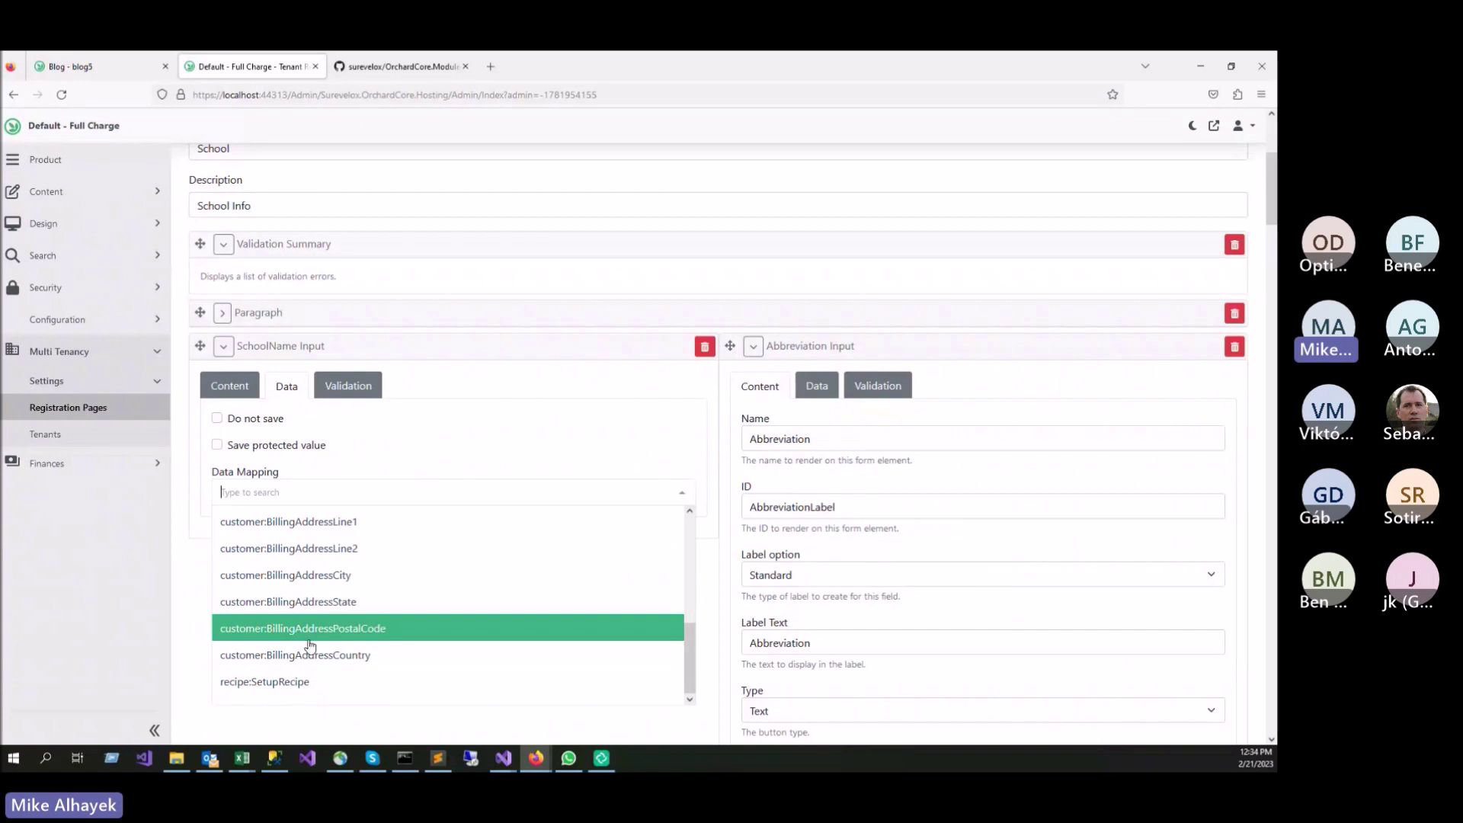
scroll(313, 640, "up", 3)
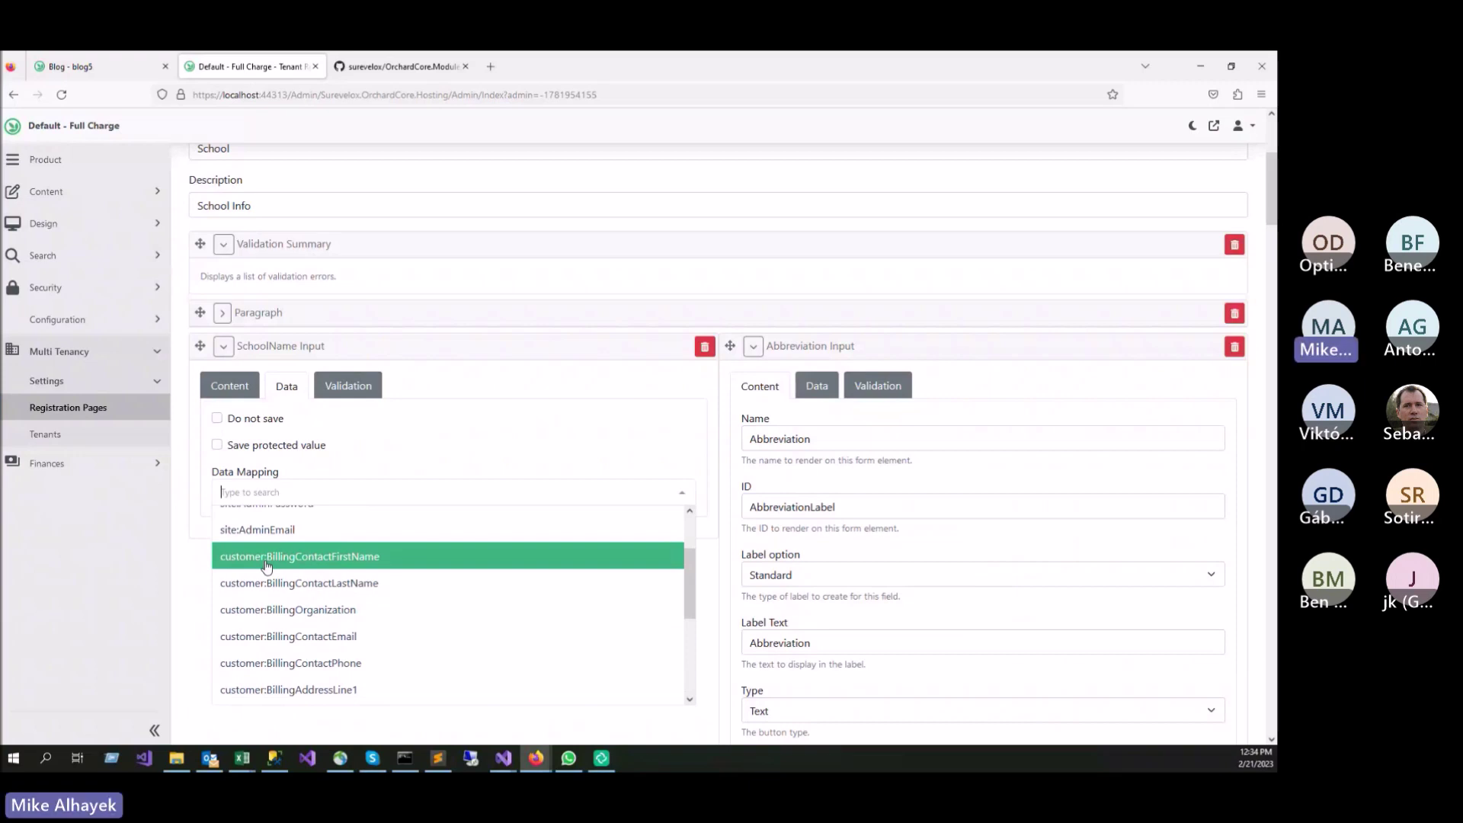
scroll(289, 564, "down", 10)
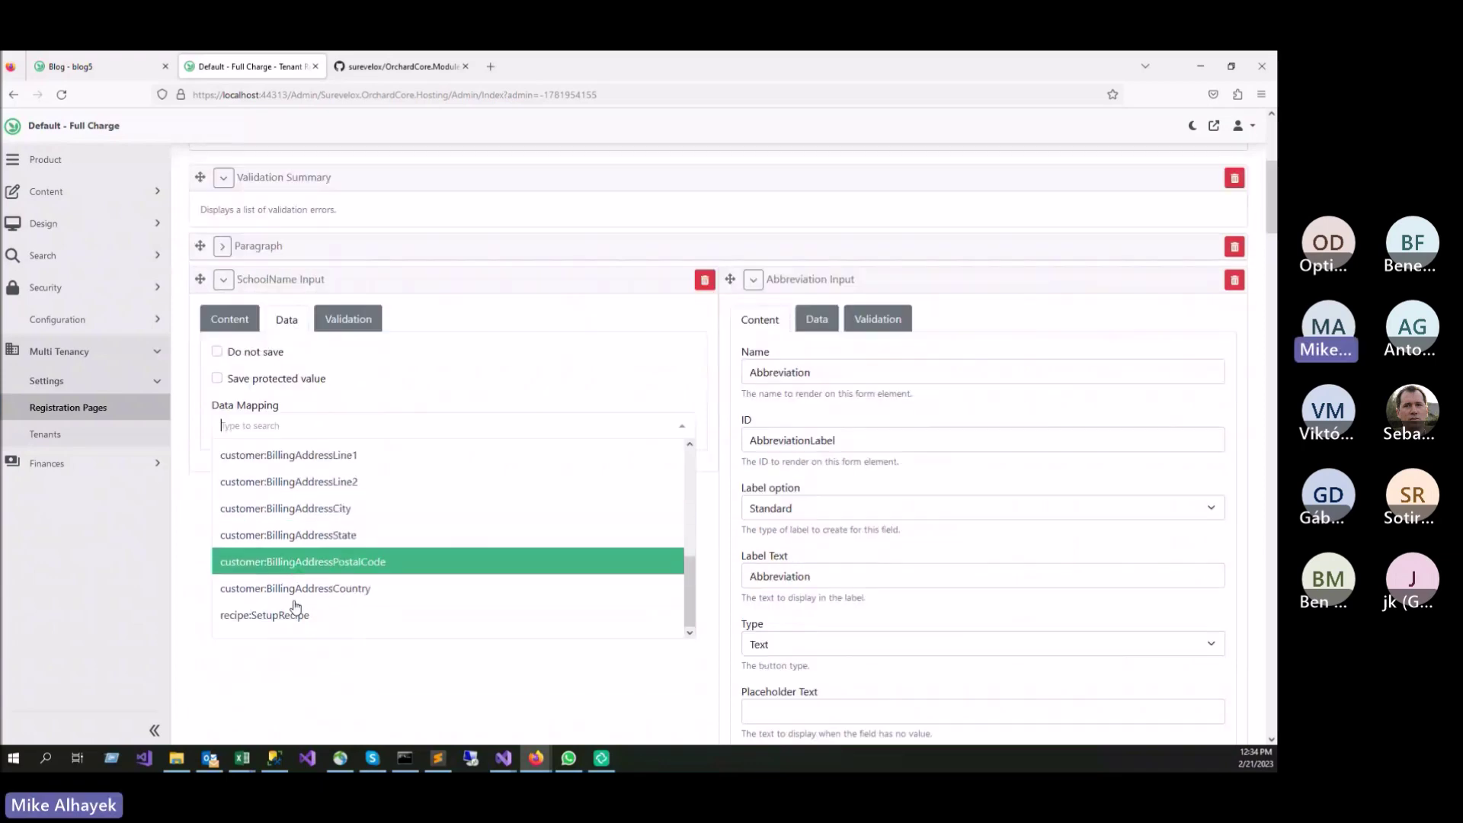
scroll(331, 526, "up", 3)
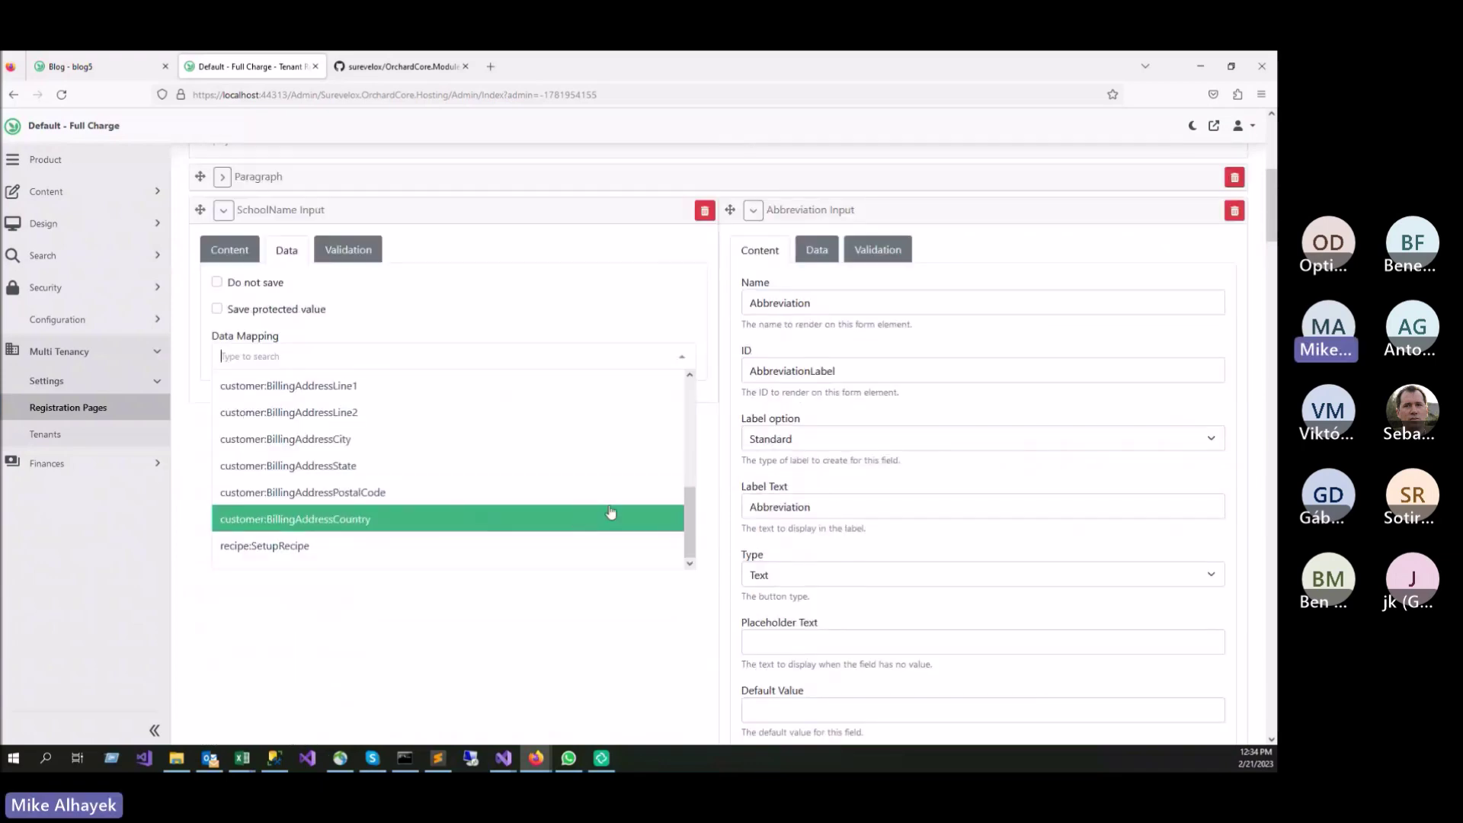
left_click_drag(685, 517, 523, 350)
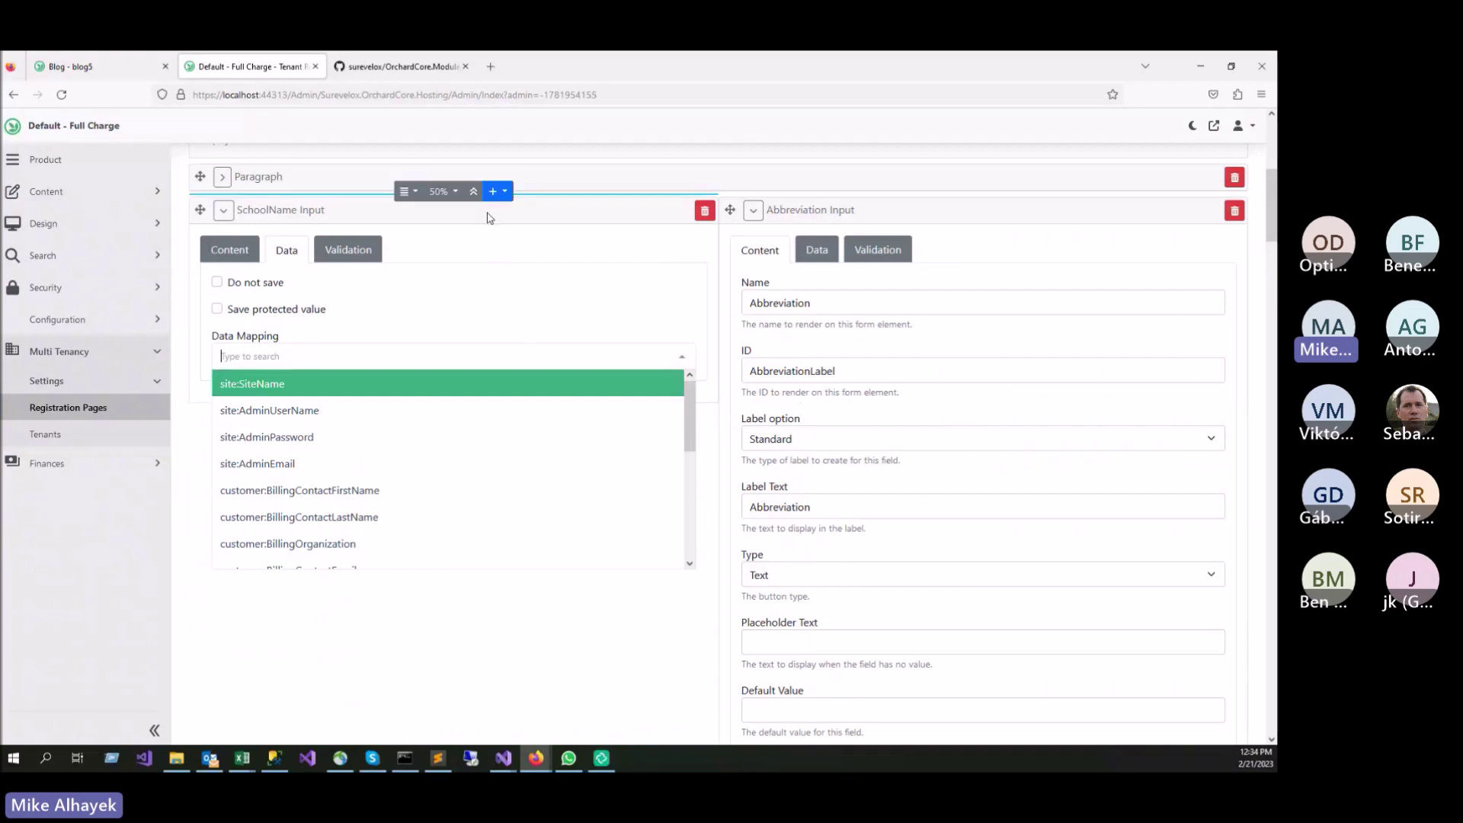
left_click(489, 237)
scroll(490, 237, "up", 2)
middle_click(12, 163)
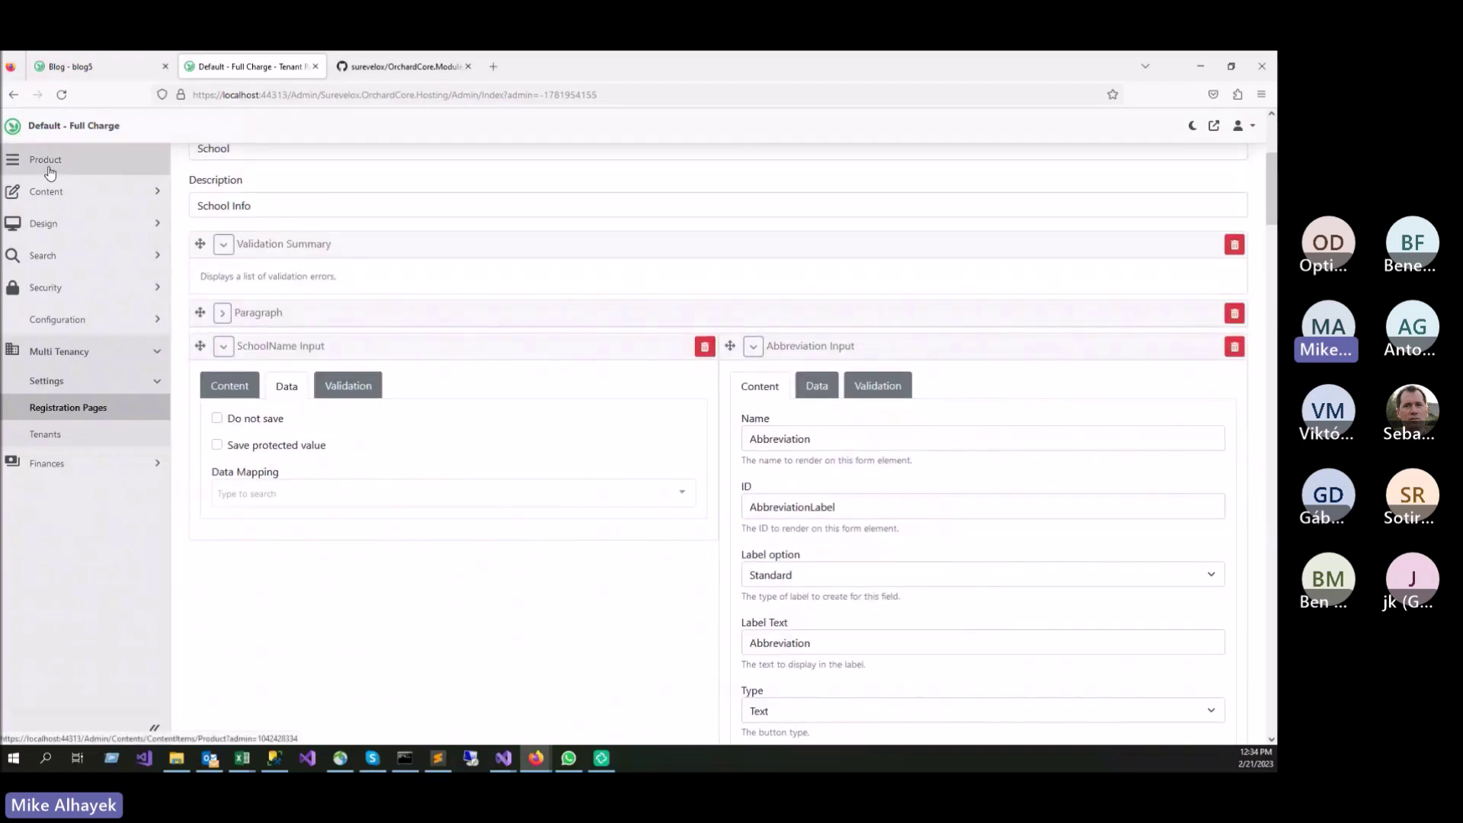
Edit Business Site from the new product tab to view its 39.99 monthly pricing
left_click(398, 70)
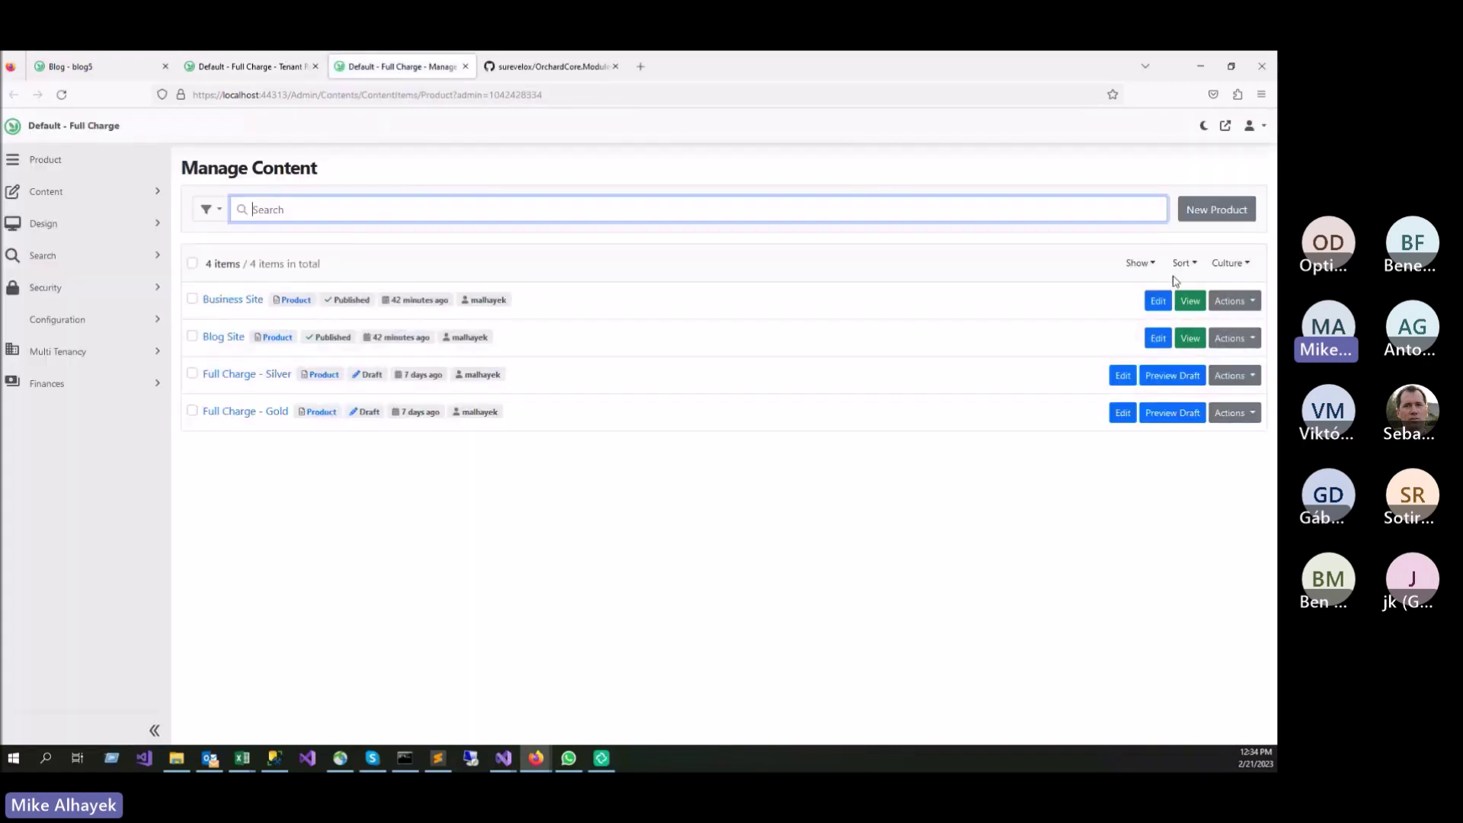
left_click(1157, 301)
scroll(289, 404, "down", 5)
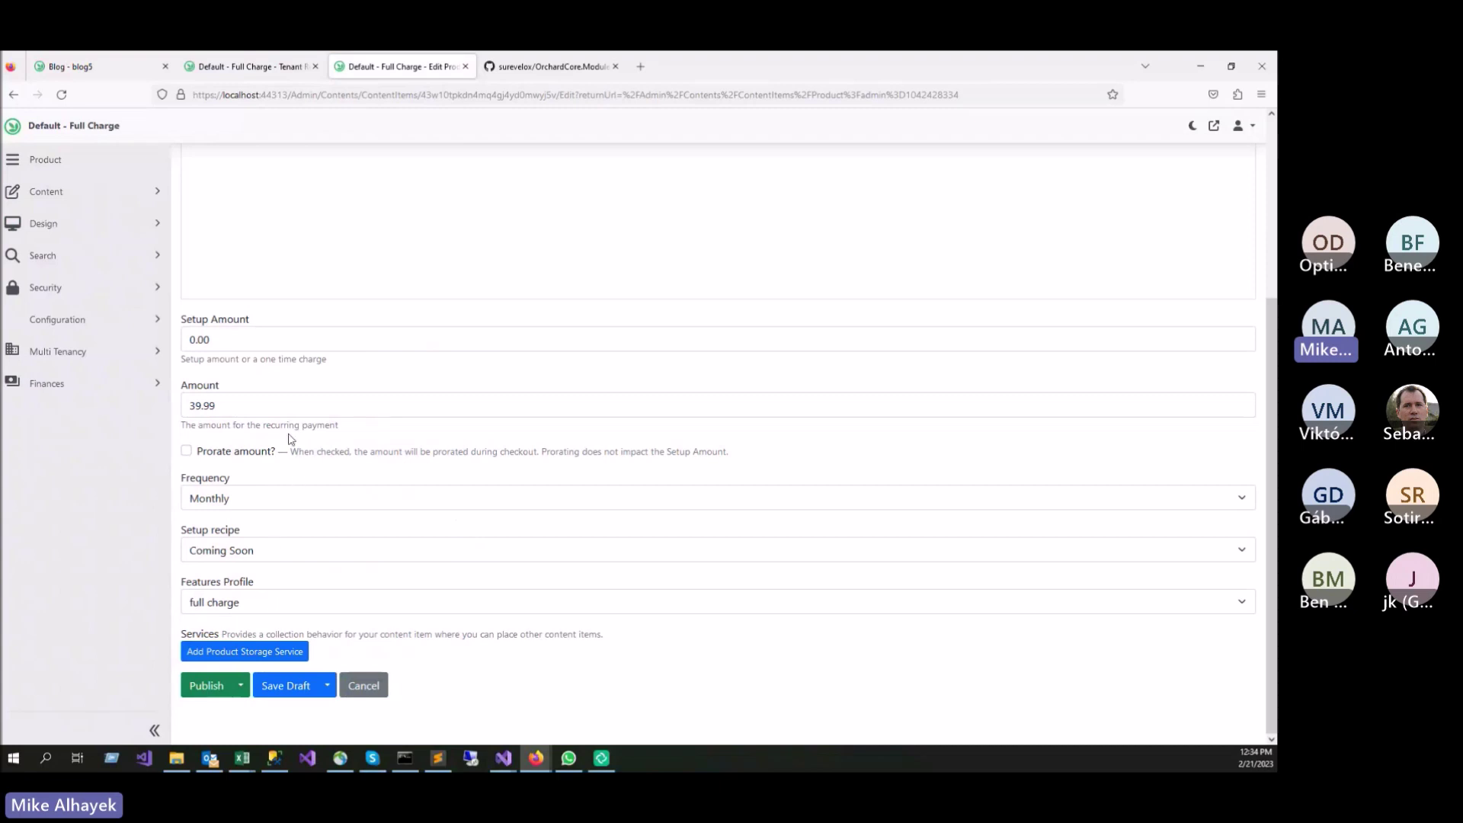
left_click(144, 383)
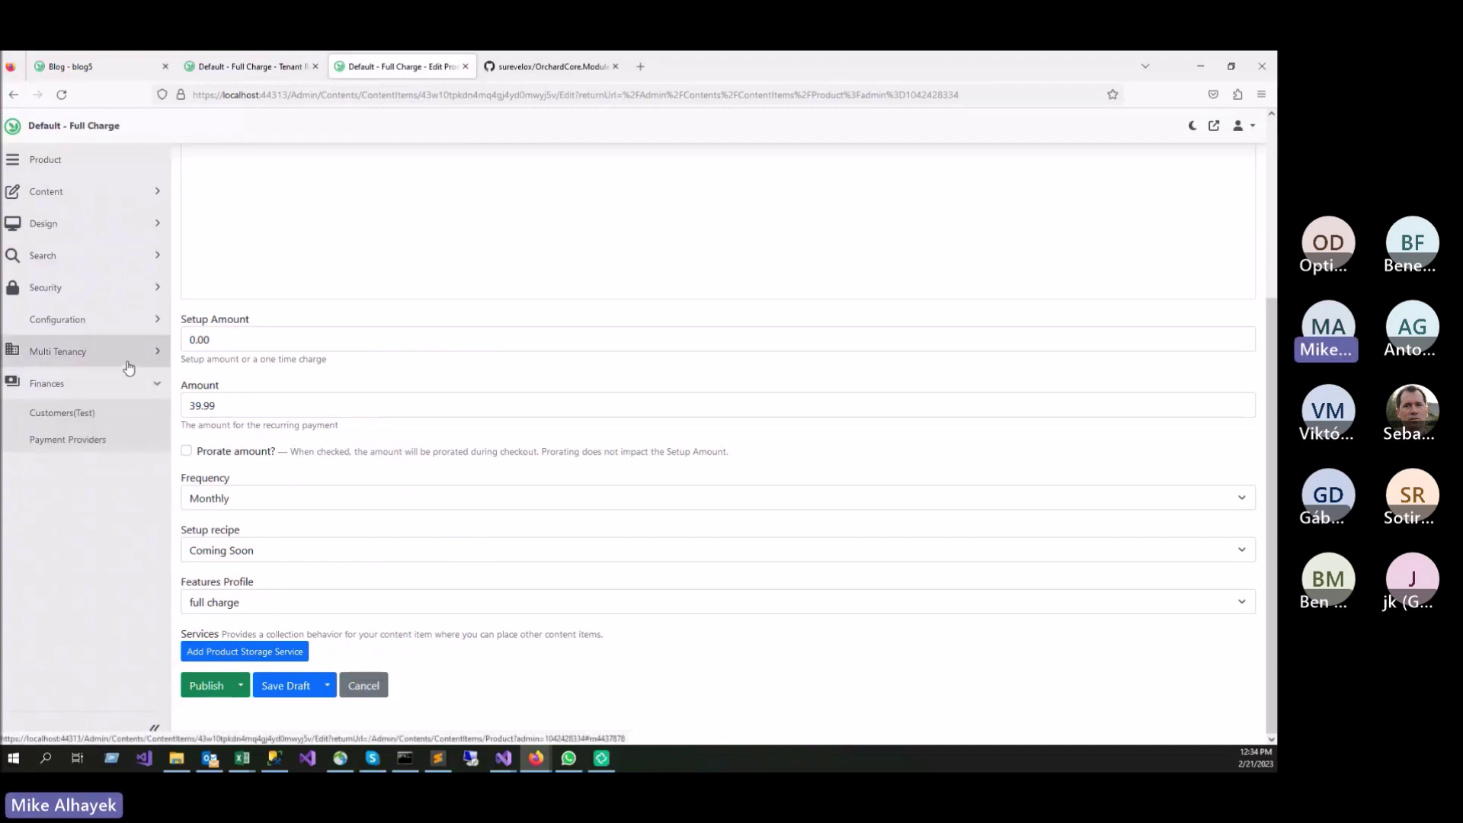
Show the Customers (Test) list and view the first customer's billing and payment details
left_click(57, 421)
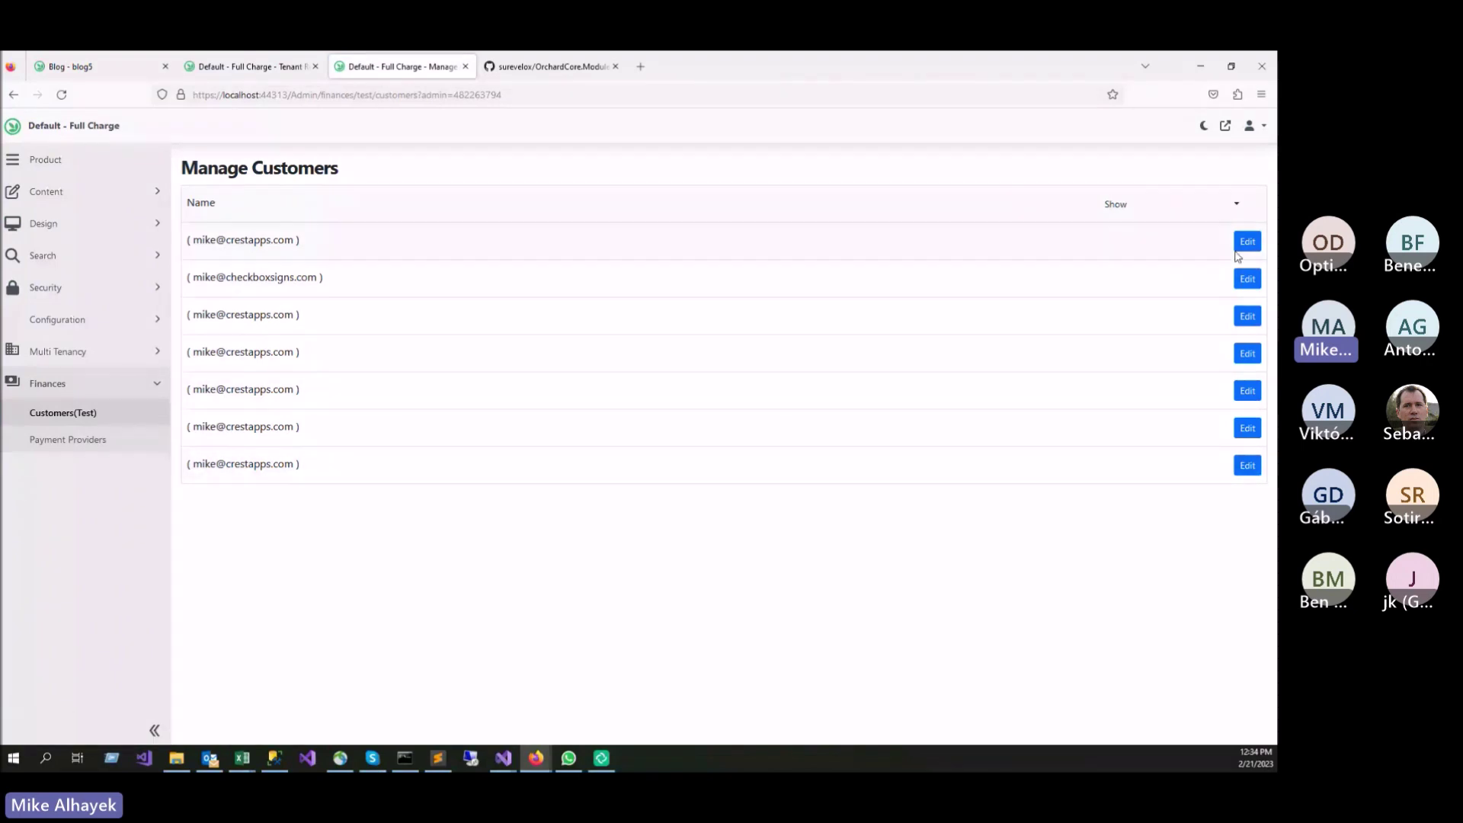
left_click(1245, 242)
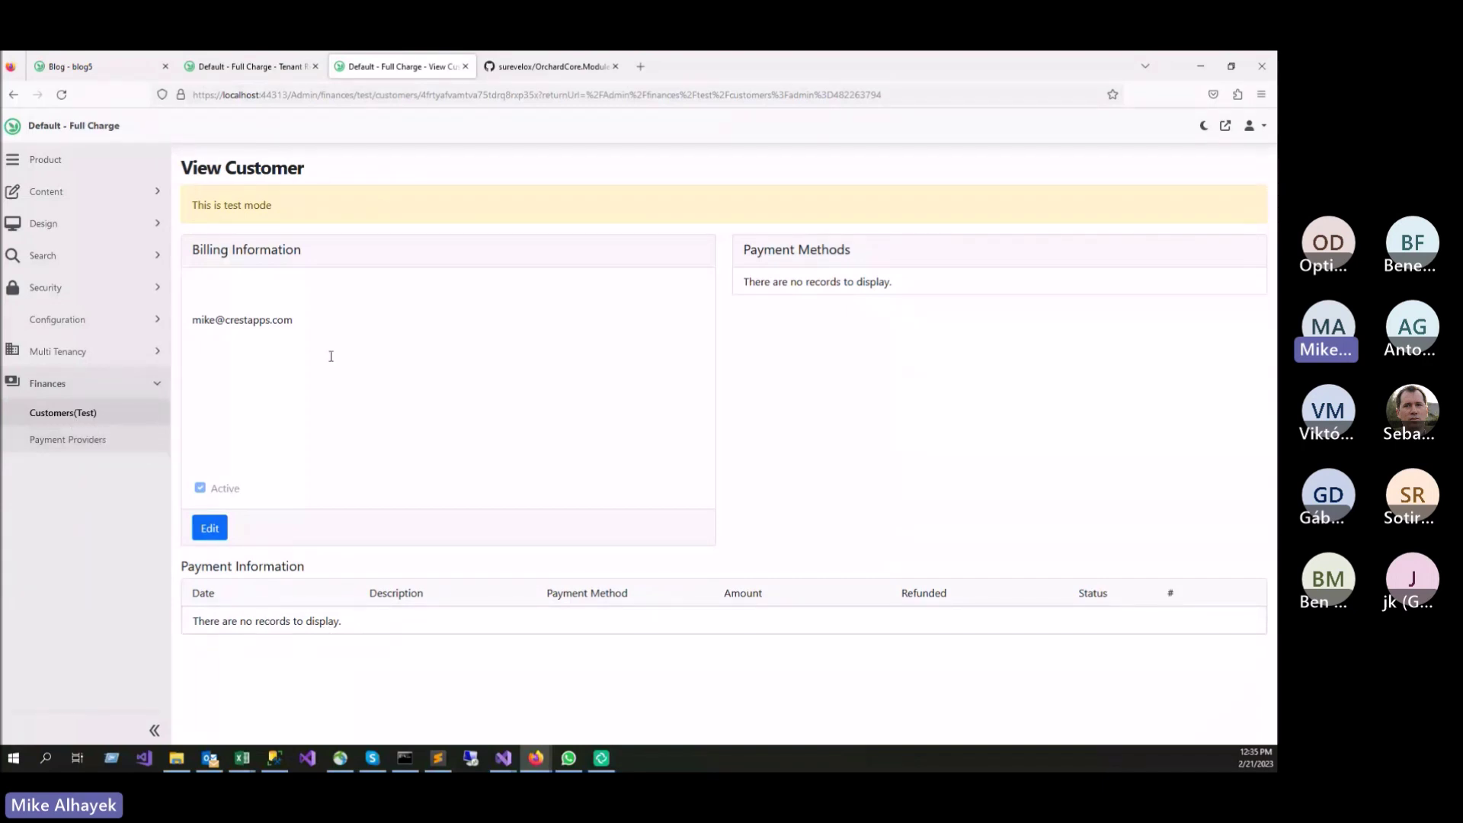
Review the first customer's editable billing fields without saving, then show the Payment Providers list
left_click(210, 533)
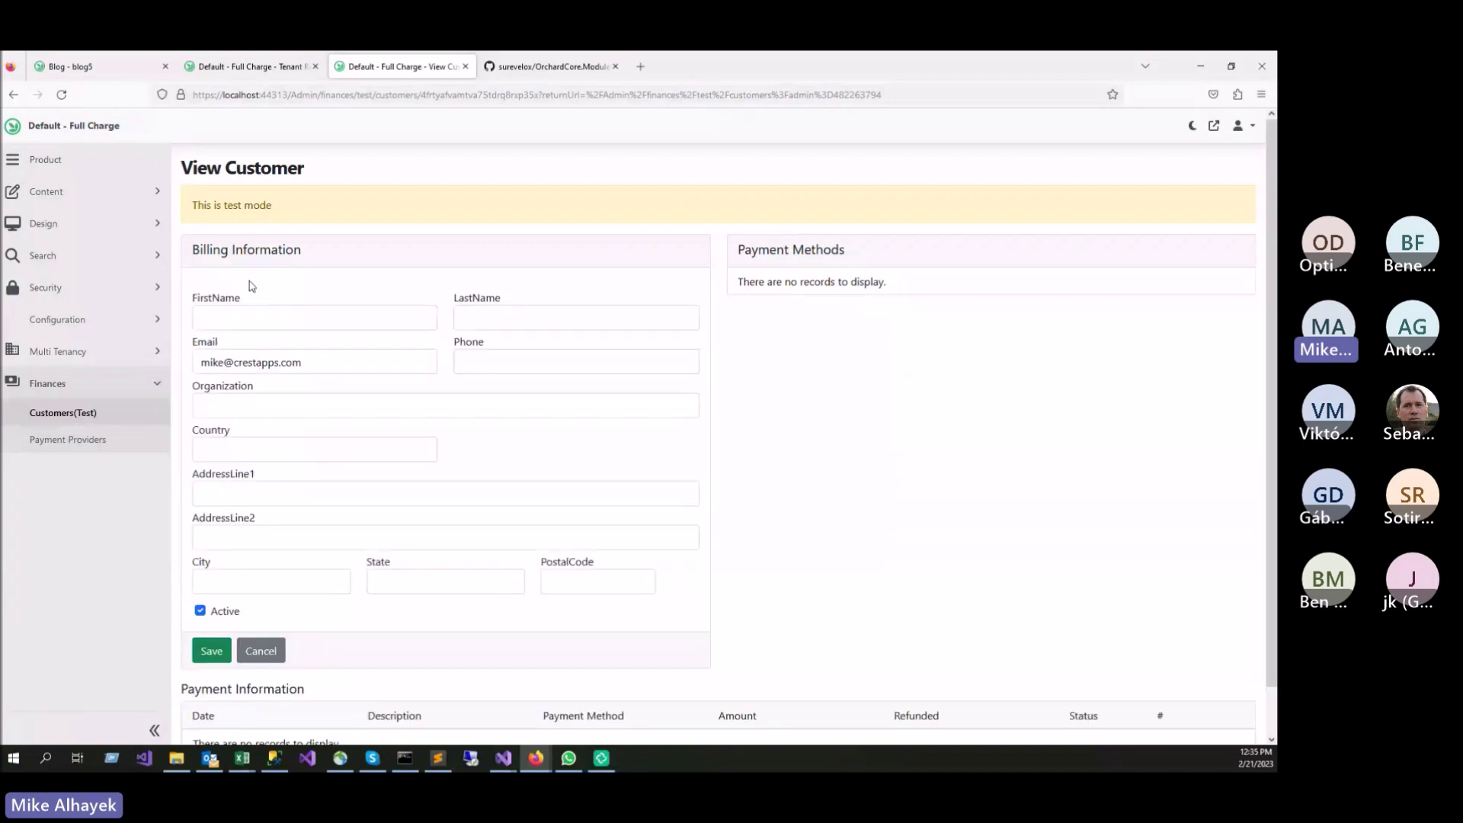
scroll(263, 392, "down", 1)
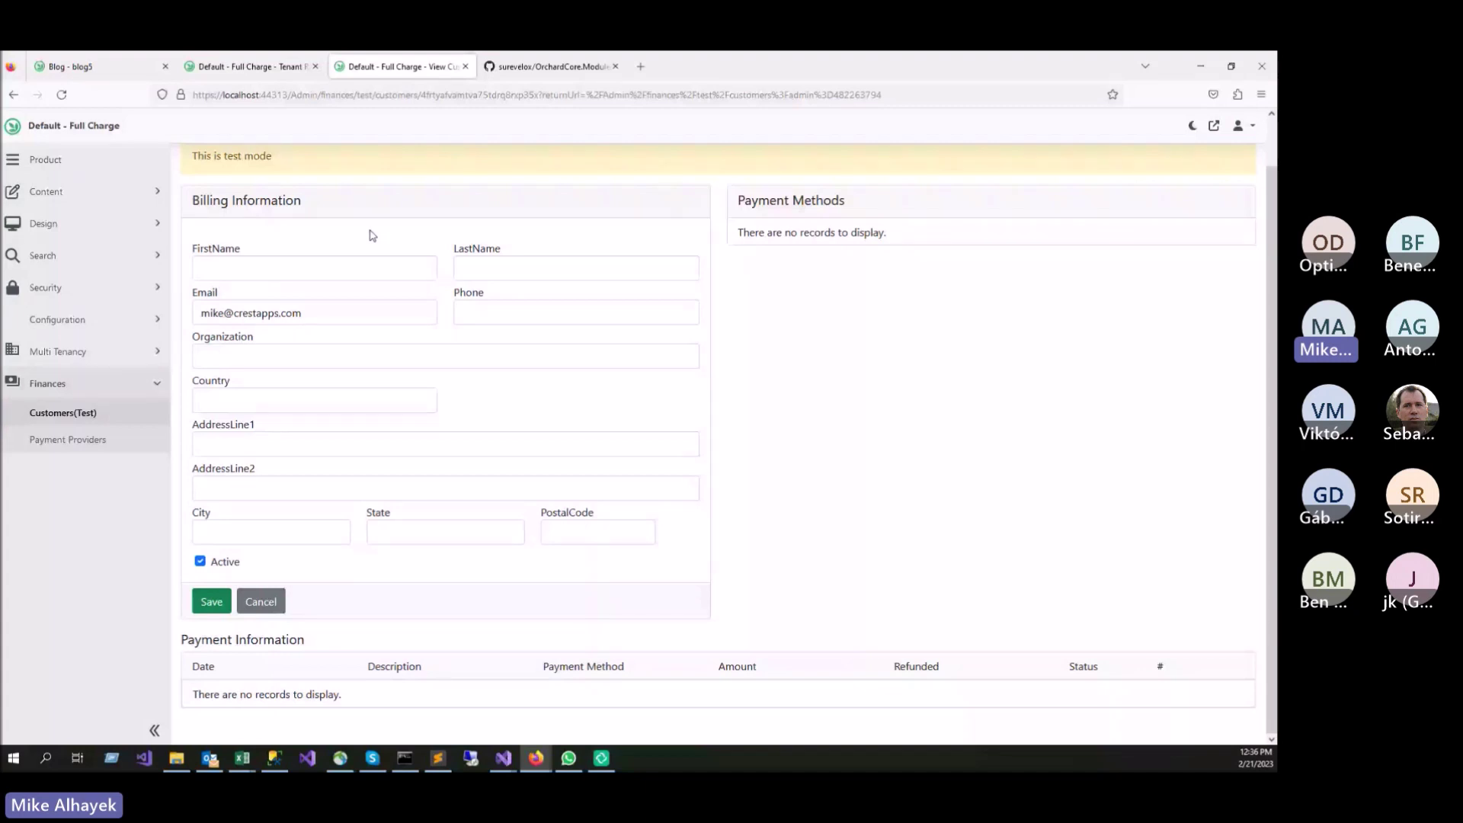
scroll(327, 282, "up", 1)
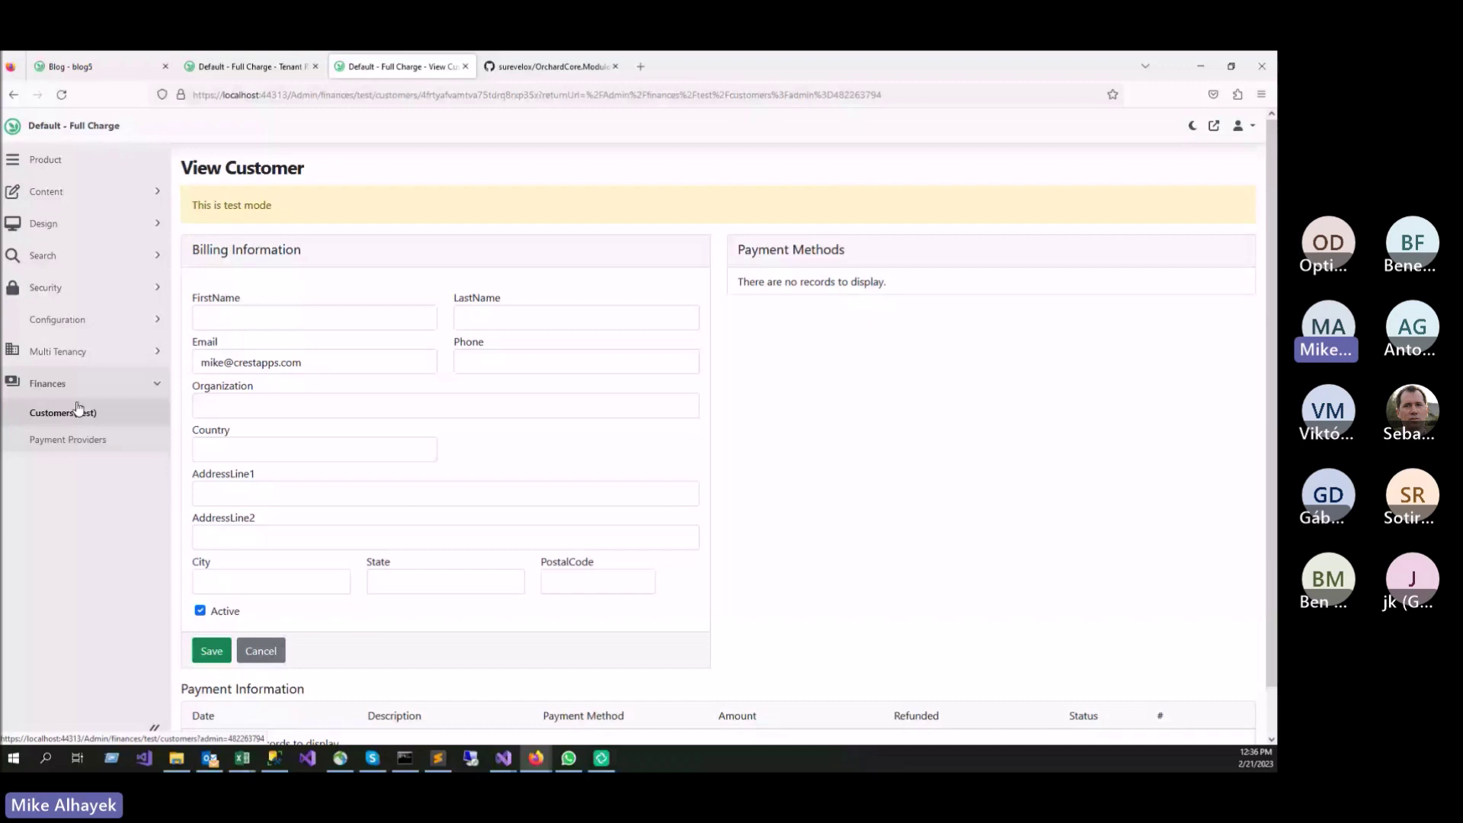
left_click(67, 449)
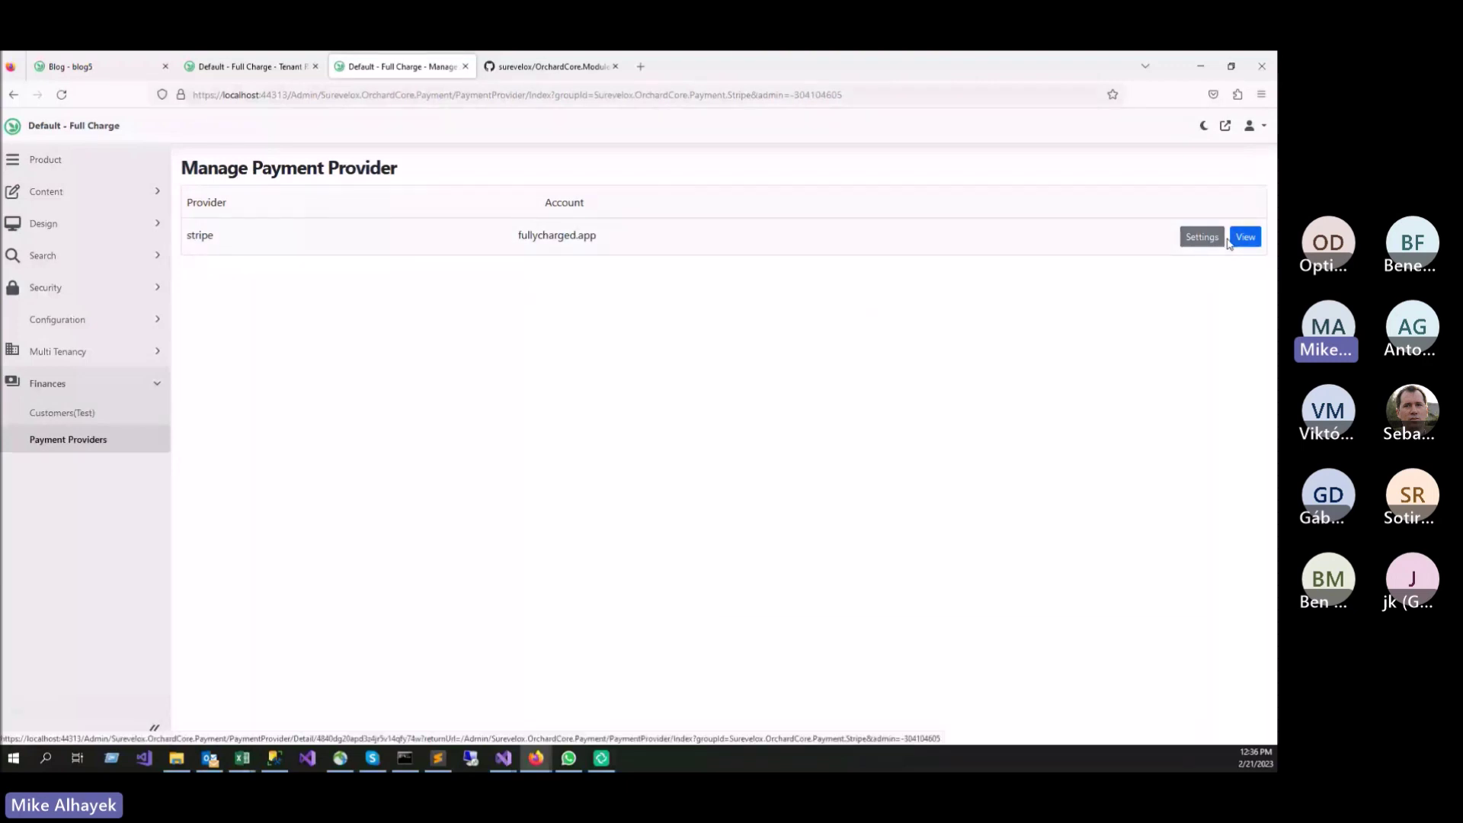
View the stripe provider's Test Mode settings, check the webhook listener, and expand Multi Tenancy and Configuration
left_click(1189, 246)
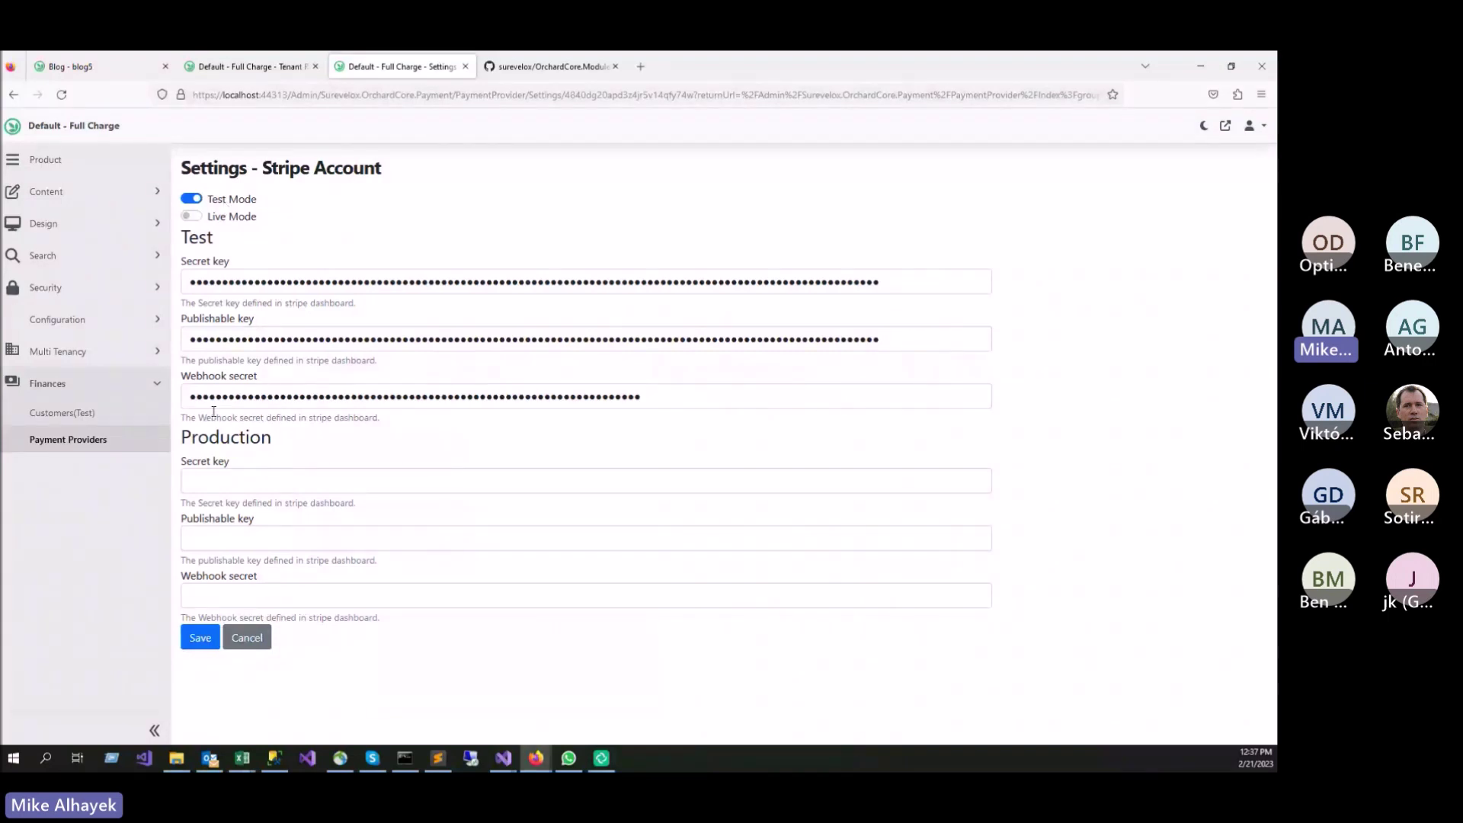
key("alt+Tab")
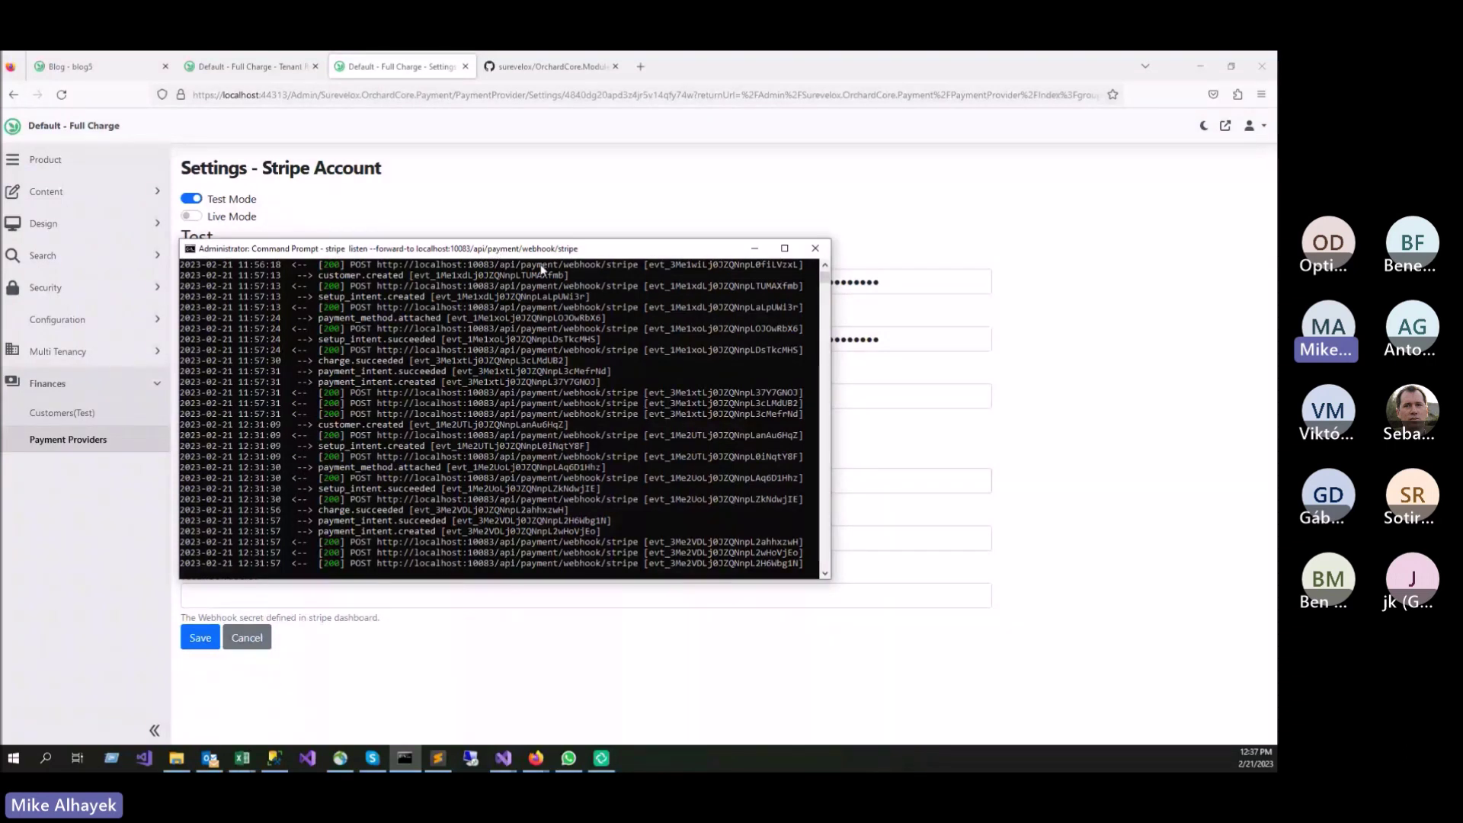
key("alt+Tab")
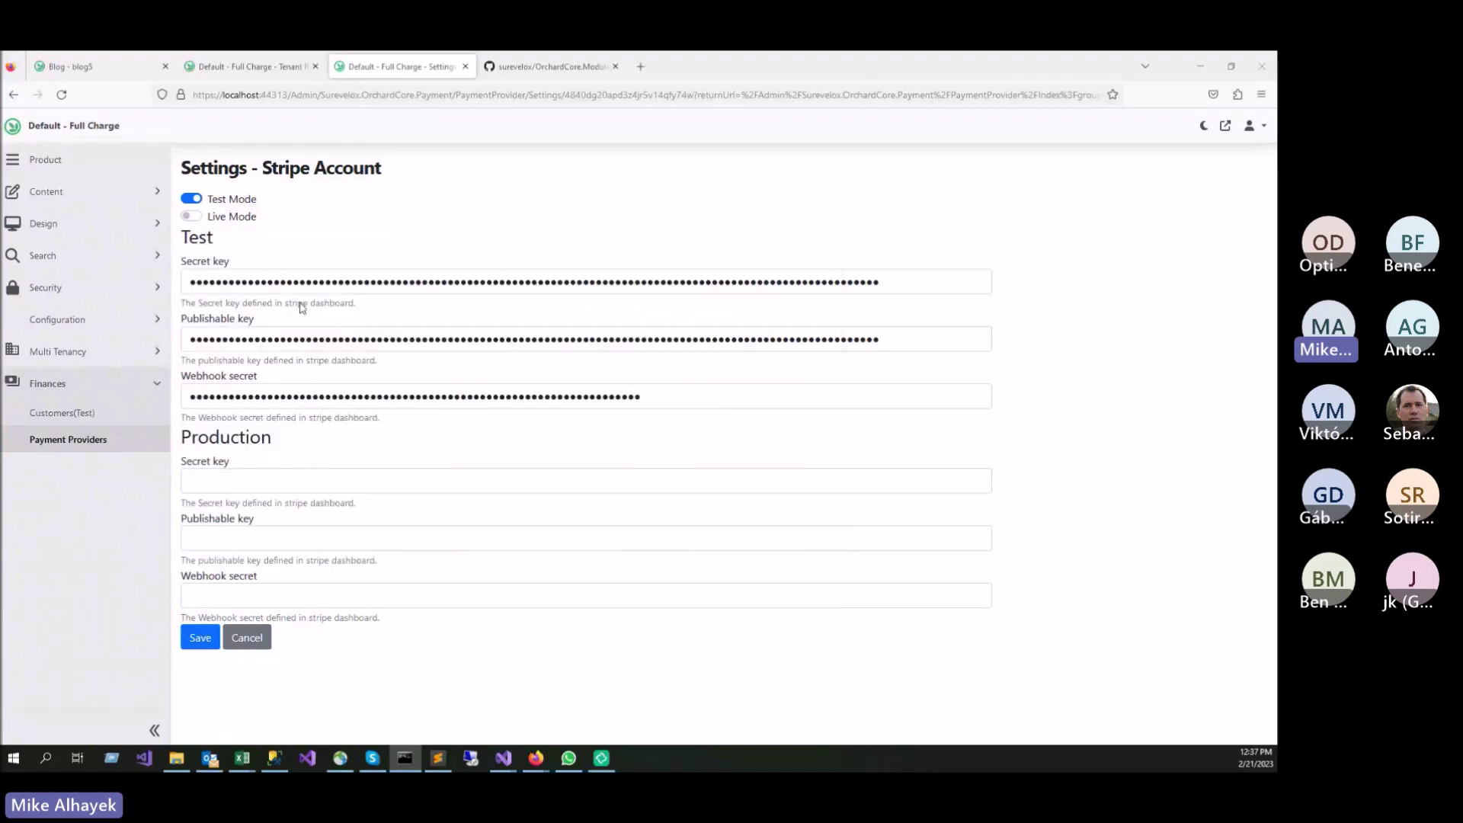
left_click(86, 352)
left_click(91, 323)
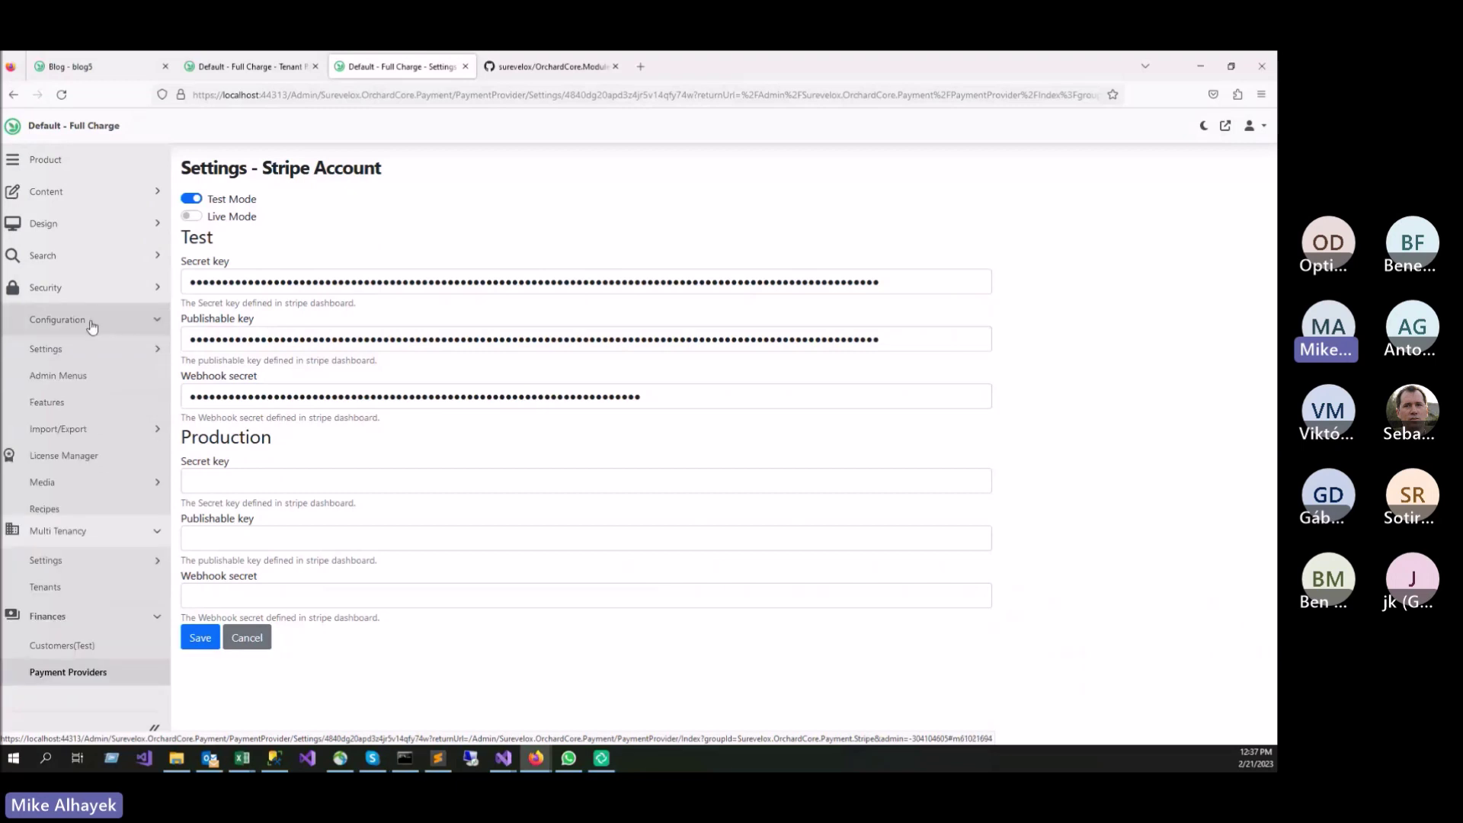
left_click(55, 464)
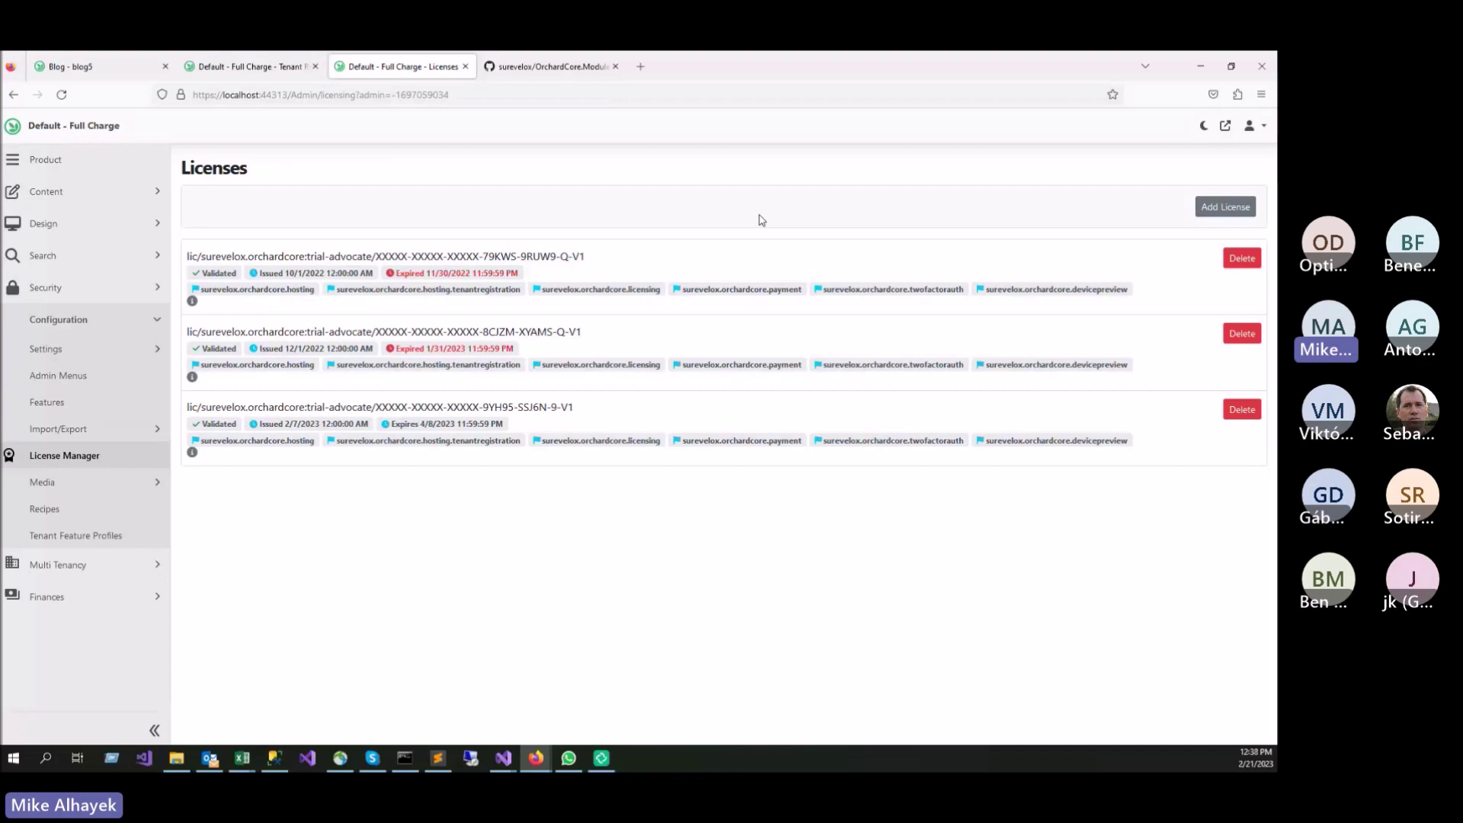
left_click(1229, 208)
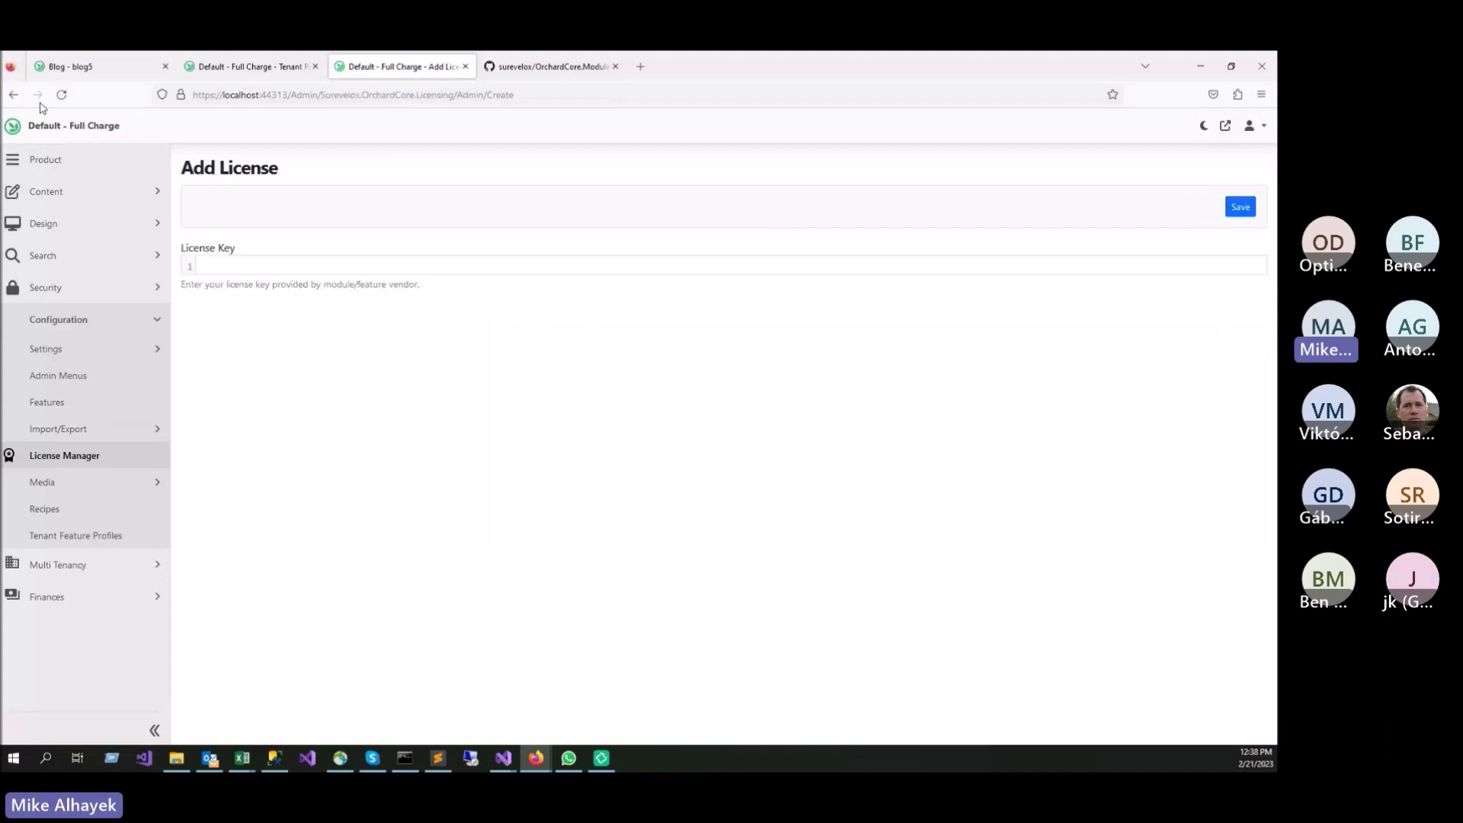
left_click(14, 95)
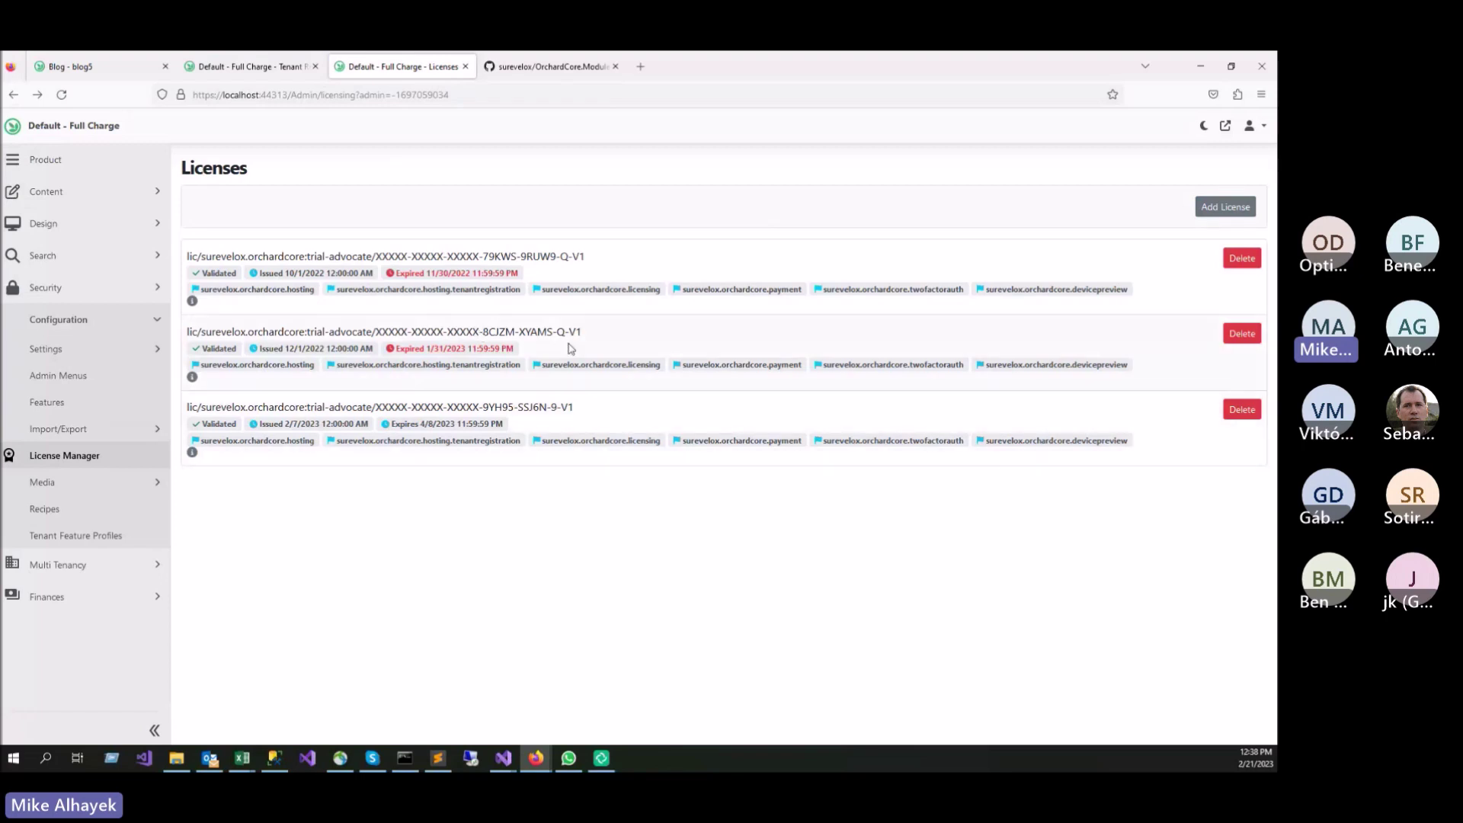
left_click_drag(586, 262, 378, 250)
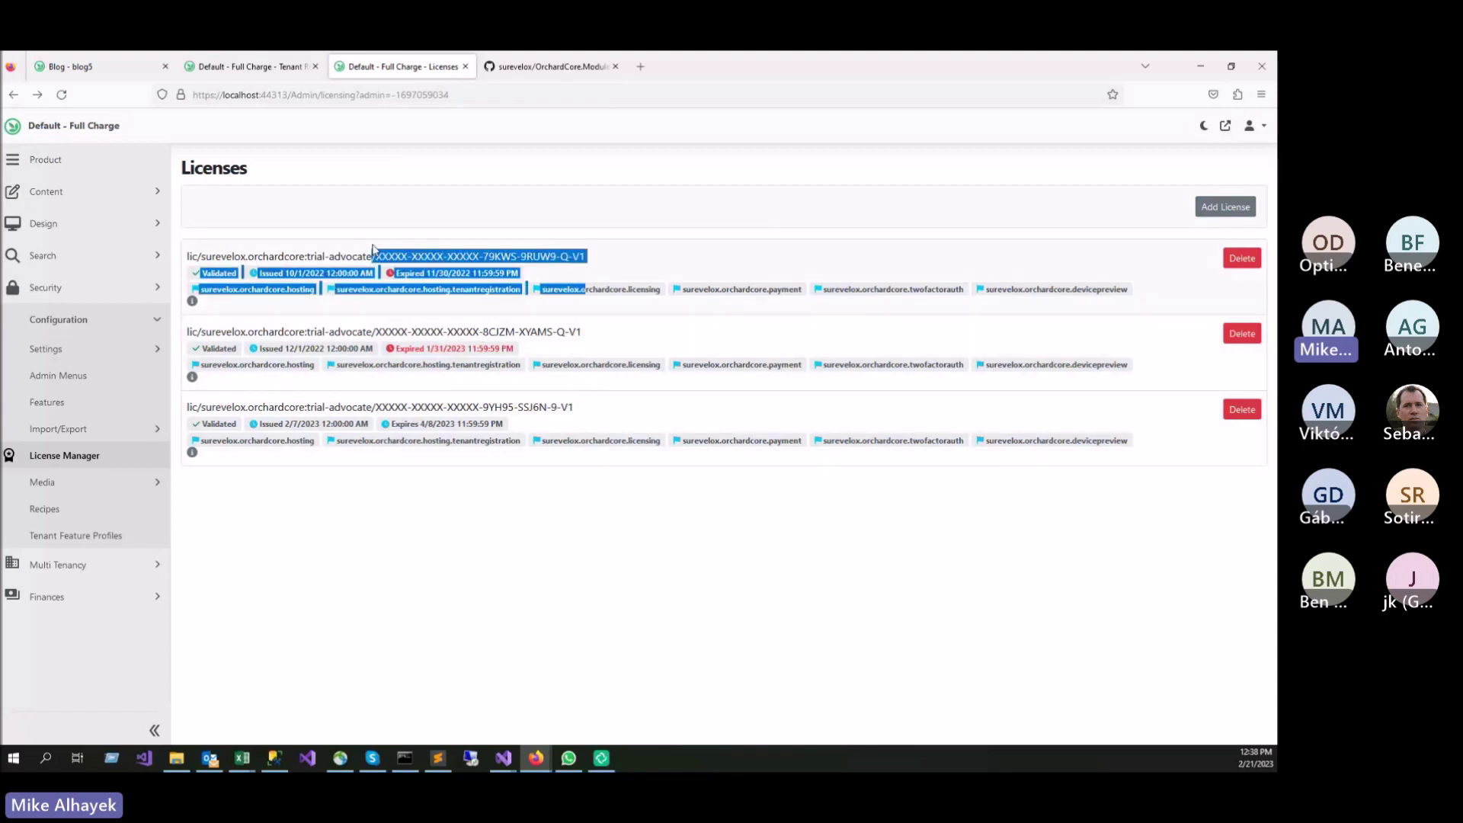
left_click(379, 248)
triple_click(379, 249)
left_click(488, 290)
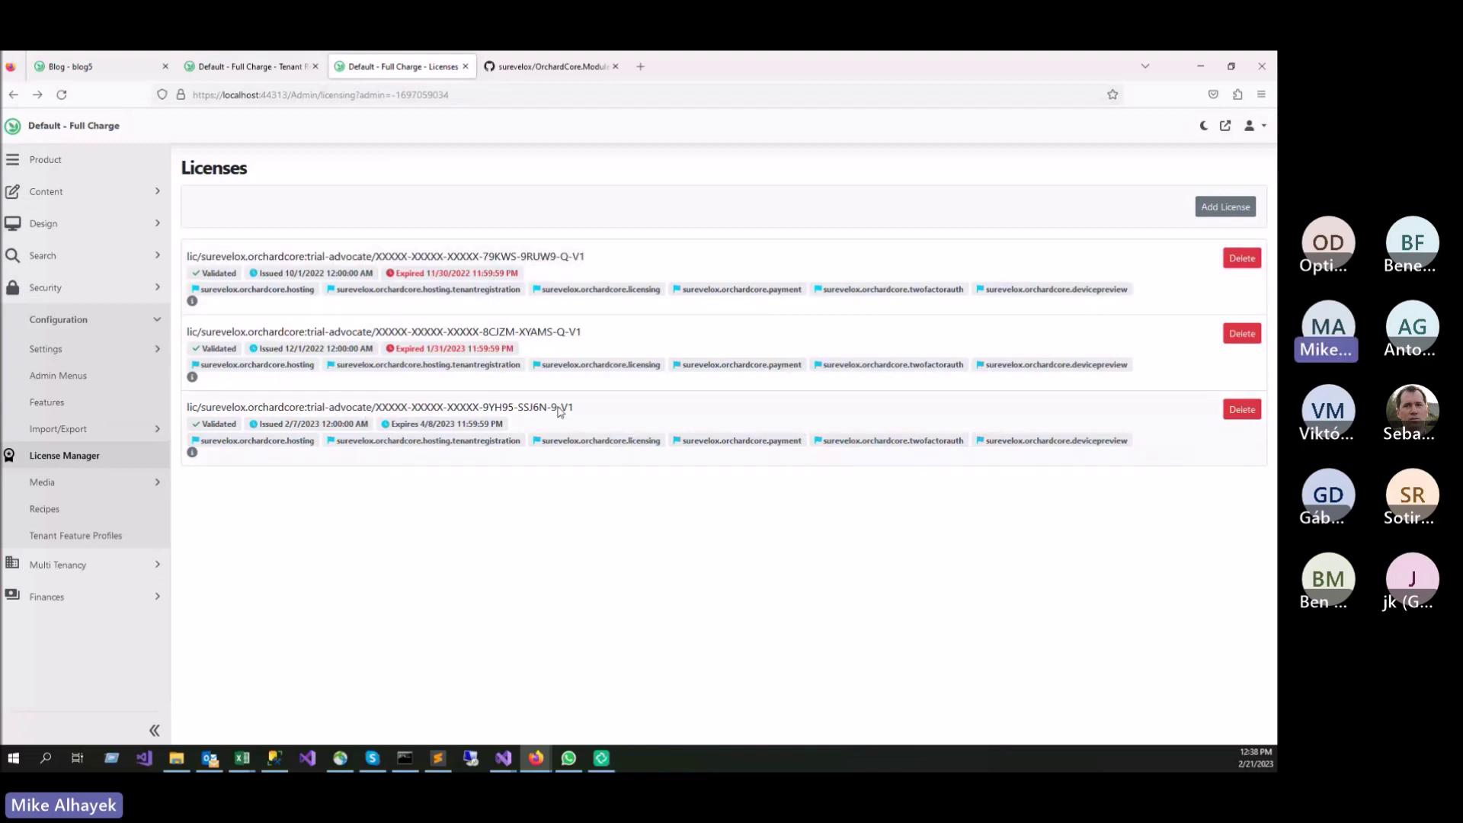
triple_click(582, 408)
left_click(305, 412)
triple_click(303, 413)
left_click(575, 406)
left_click_drag(594, 261, 186, 257)
left_click(474, 207)
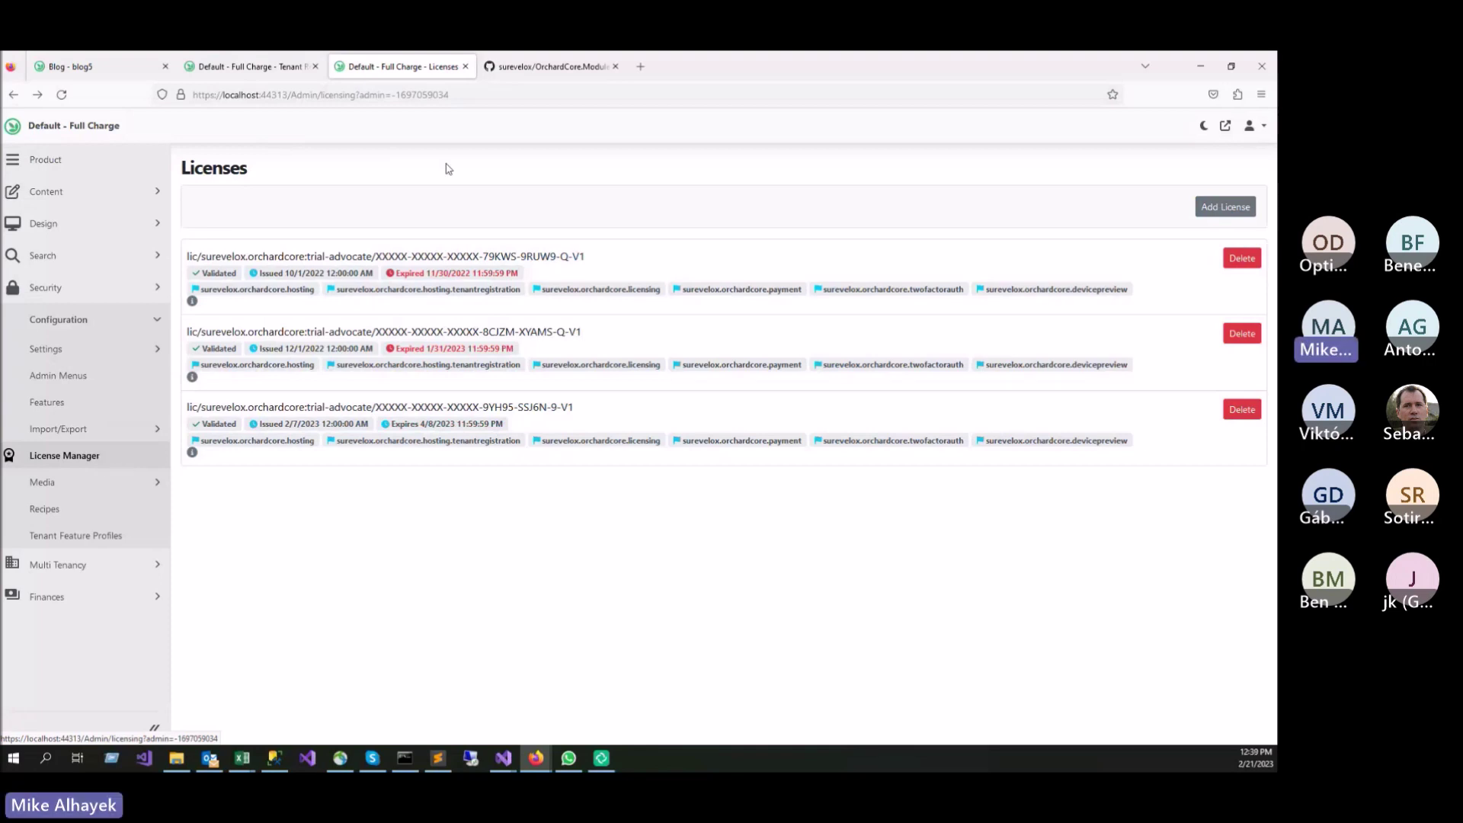
left_click(514, 67)
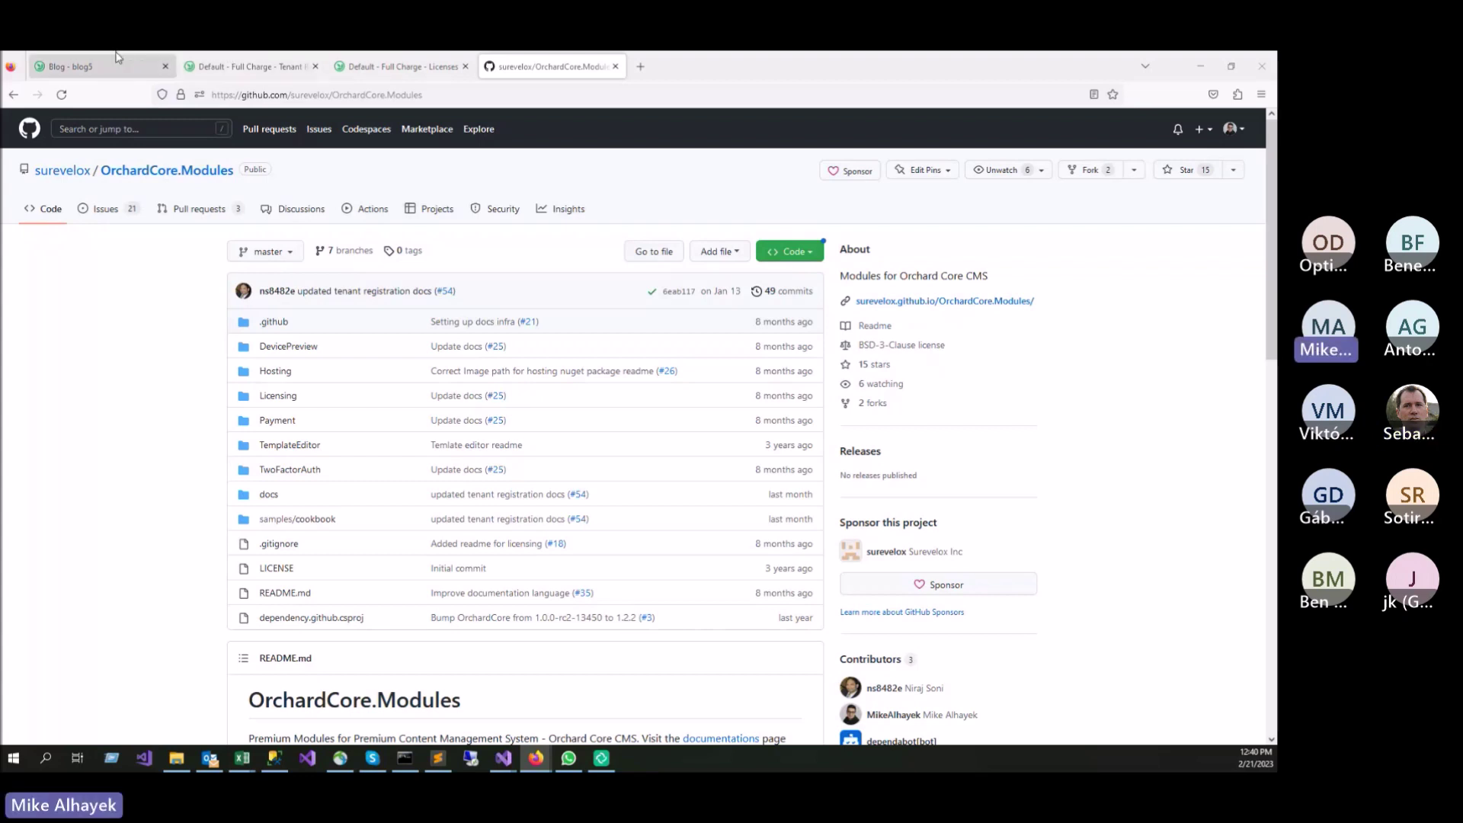
Return to the 'Default - Full Charge - Tenant' admin tab
left_click(221, 61)
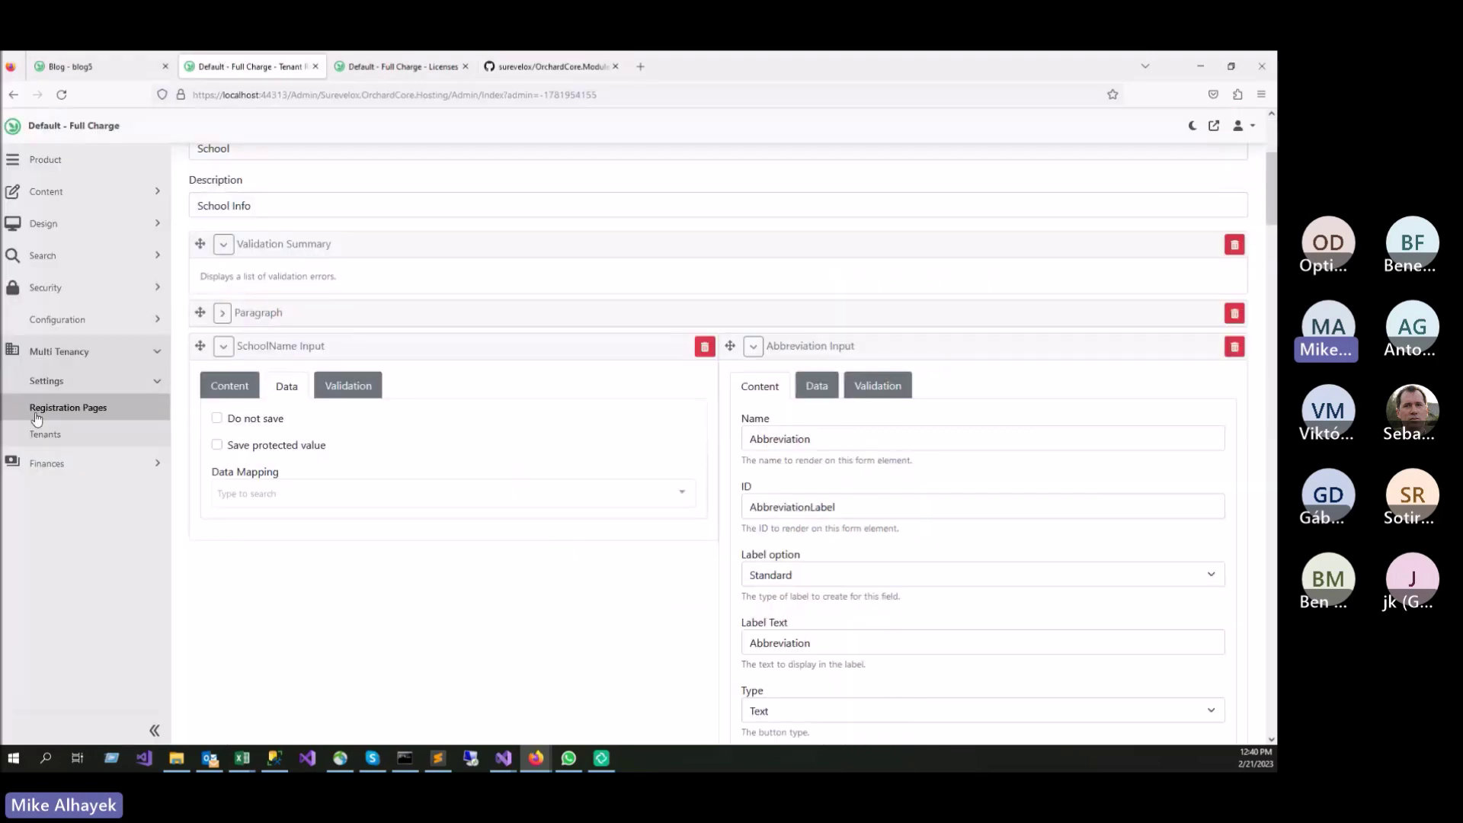
Go to Registration Pages and insert a new step between School and Create Account
left_click(87, 404)
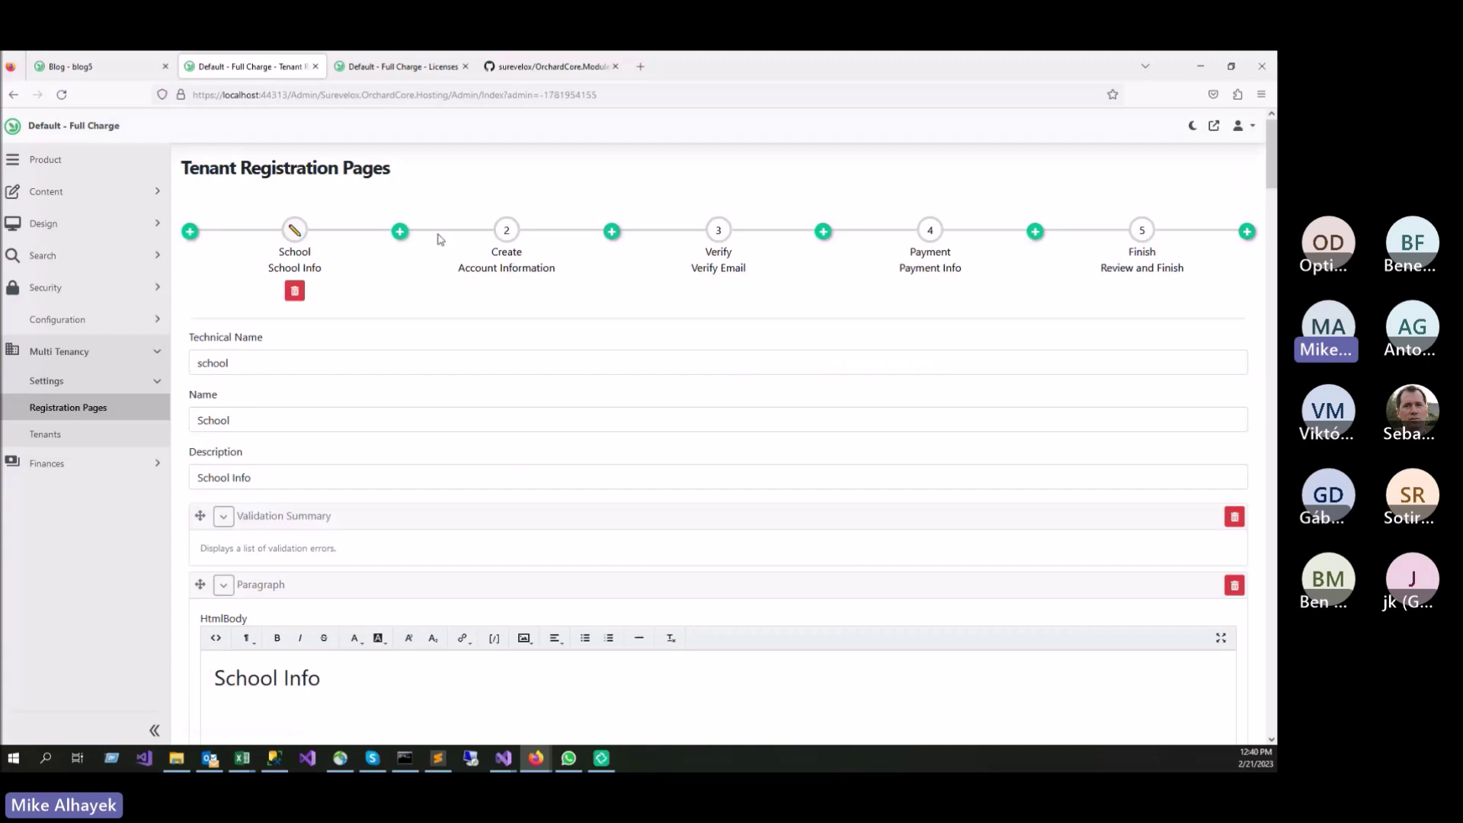
left_click(401, 235)
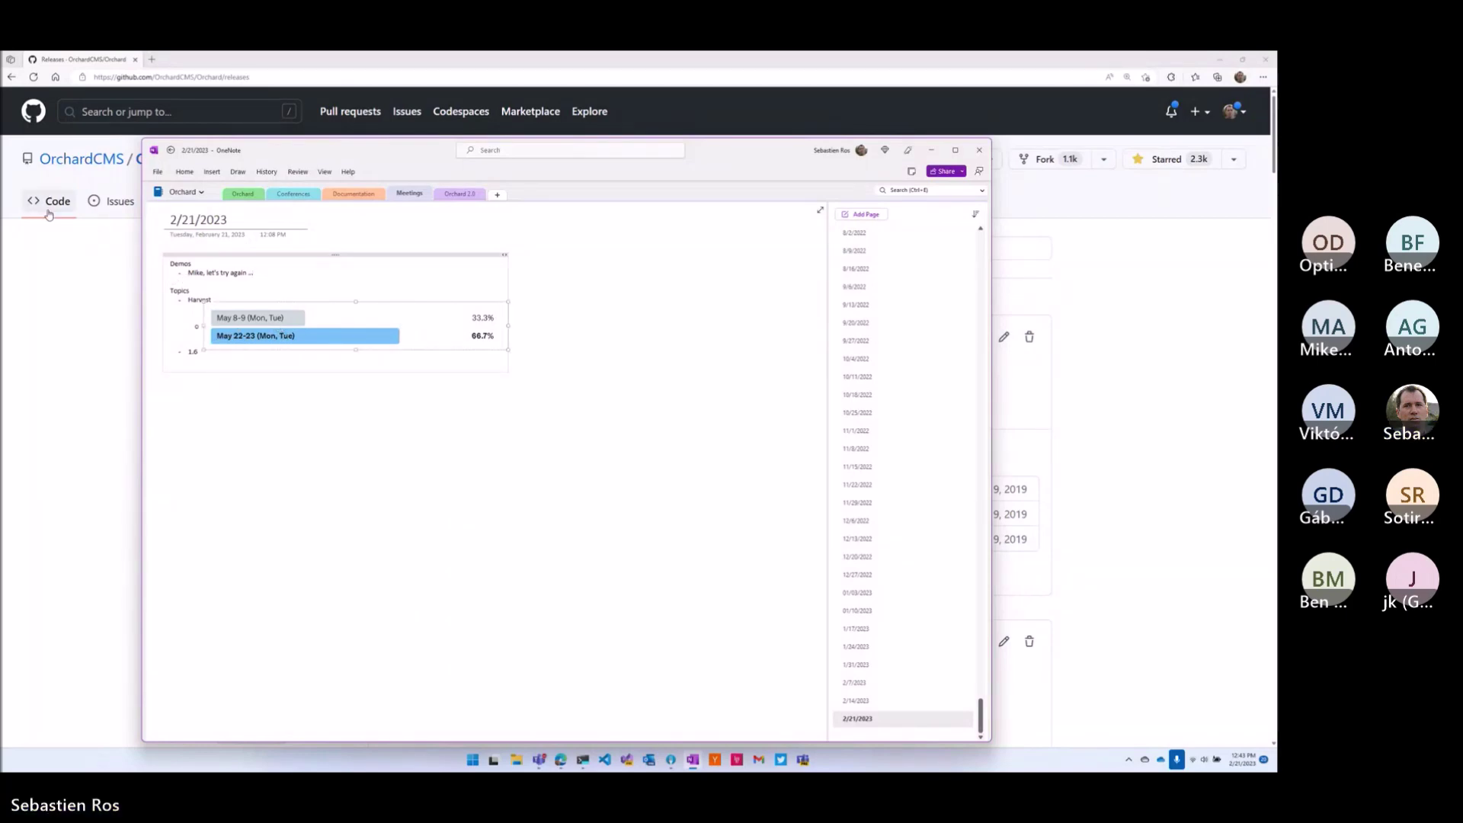
Go to the OrchardCore repository by entering 'orchardcore' in the address bar, and show its Issues list
left_click(152, 79)
type("orchardcore")
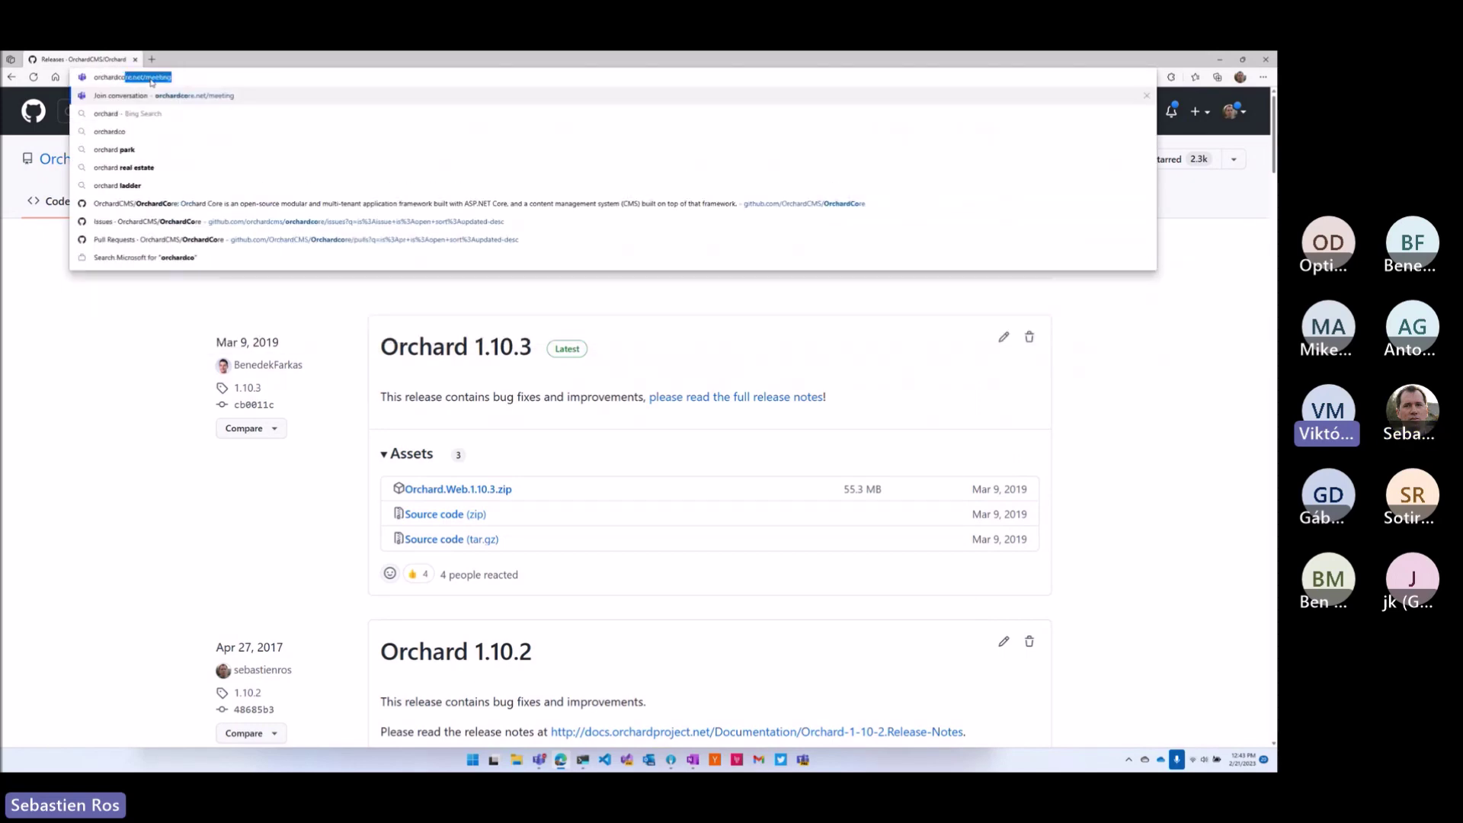
key("Return")
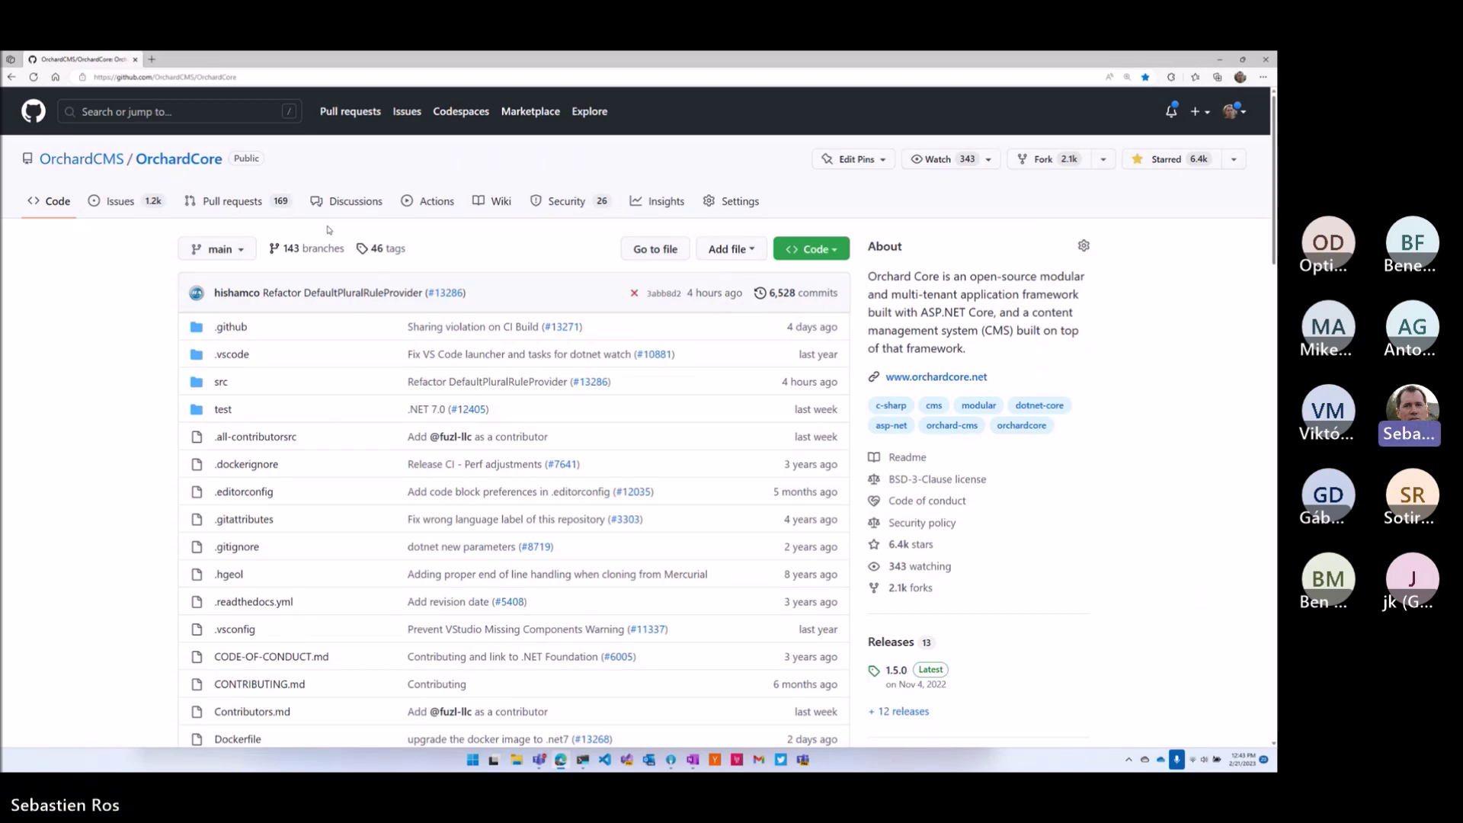
left_click(113, 205)
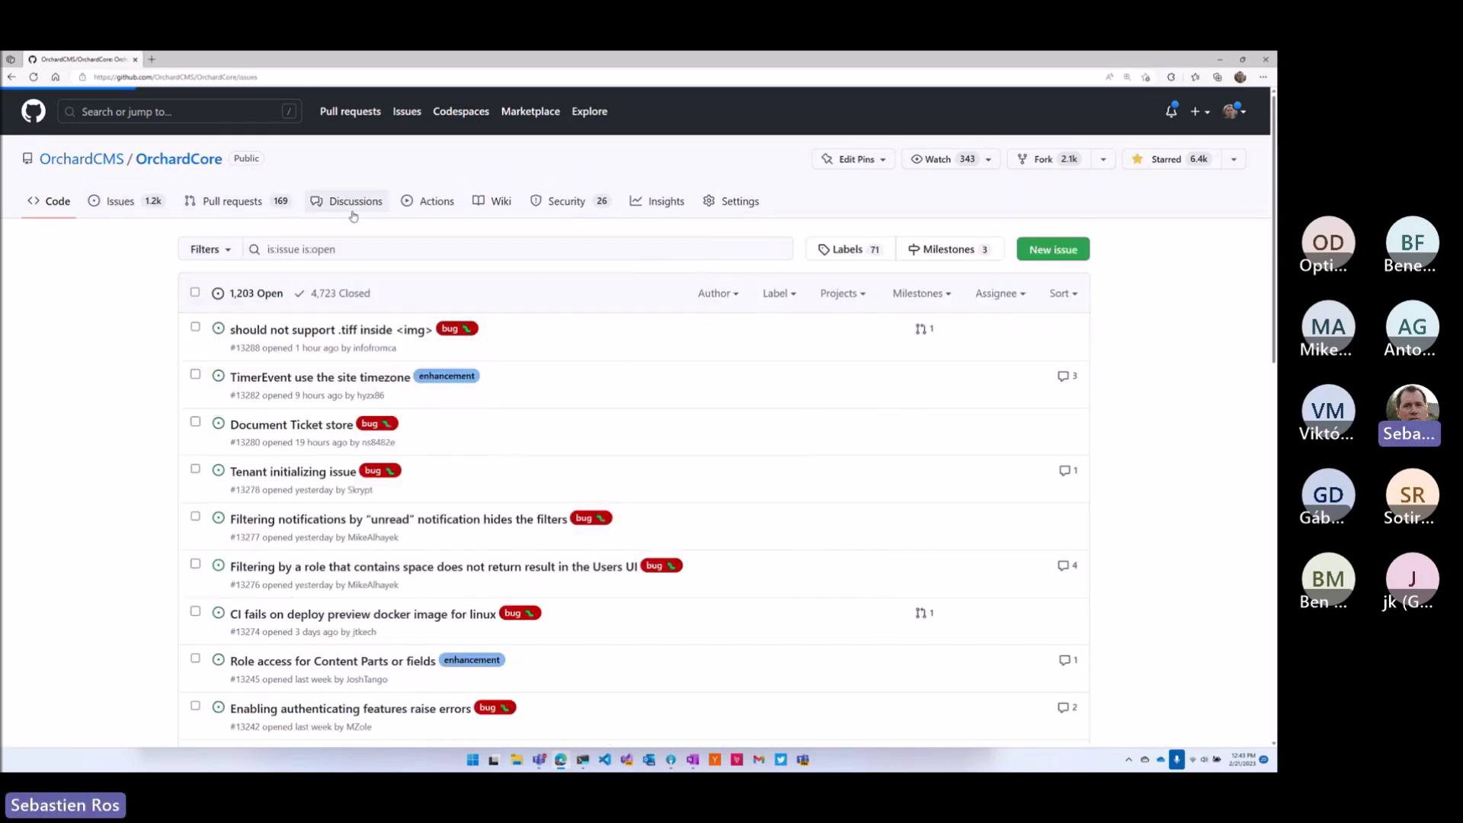
Filter issues to milestone 1.6 and view the Pull requests list in a new tab
left_click(932, 294)
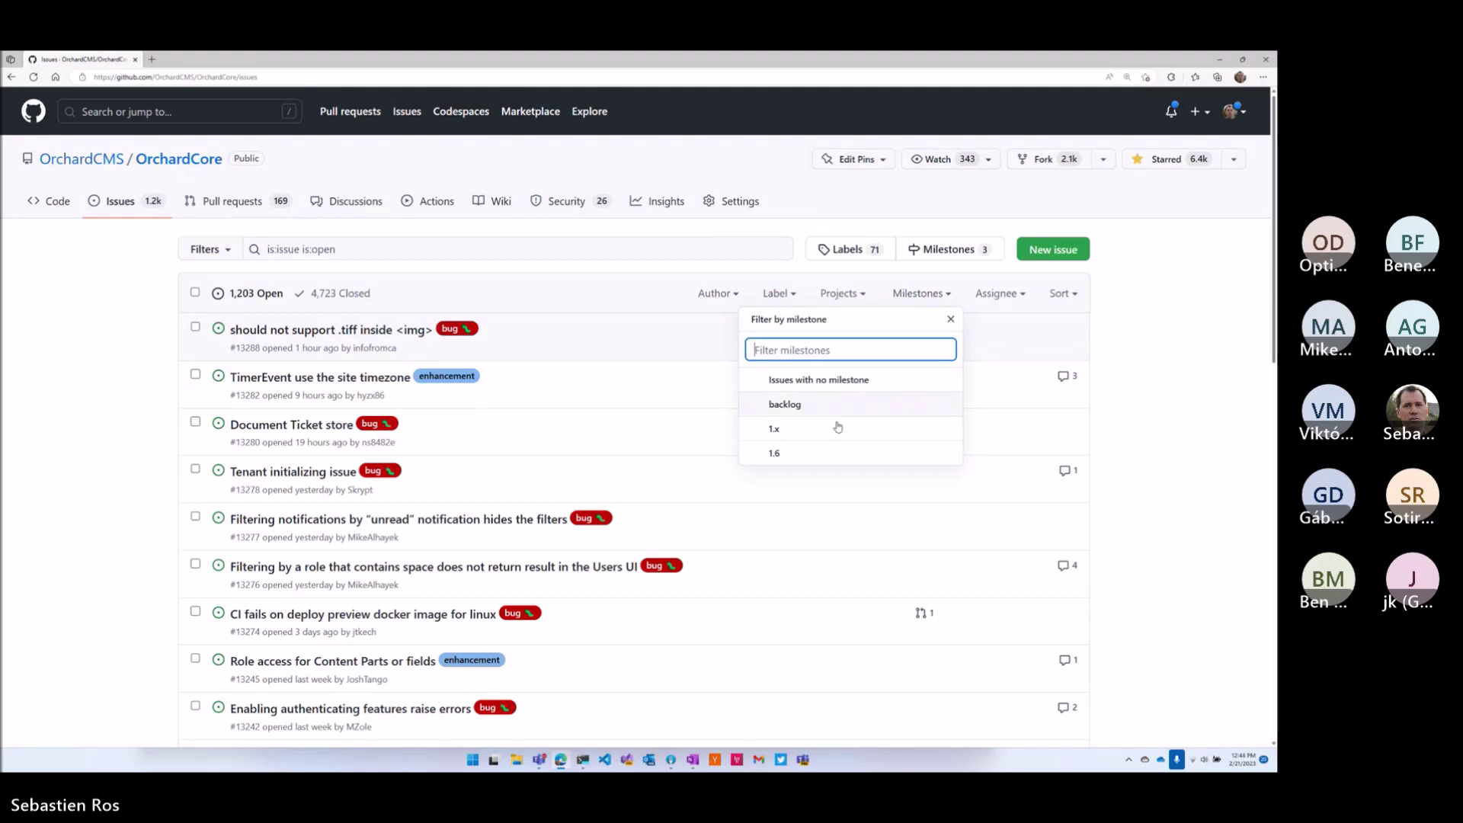
left_click(838, 453)
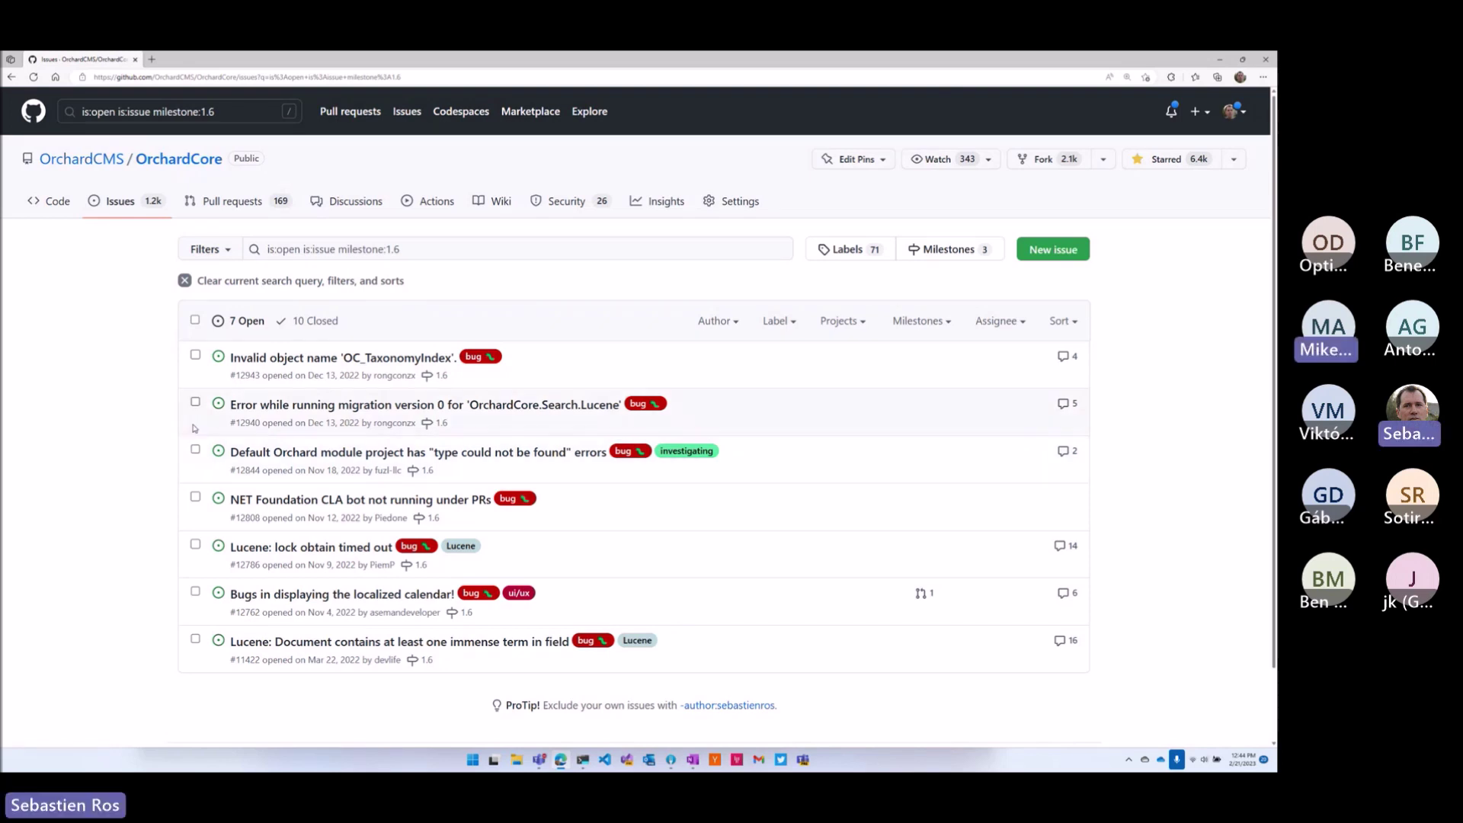
middle_click(221, 201)
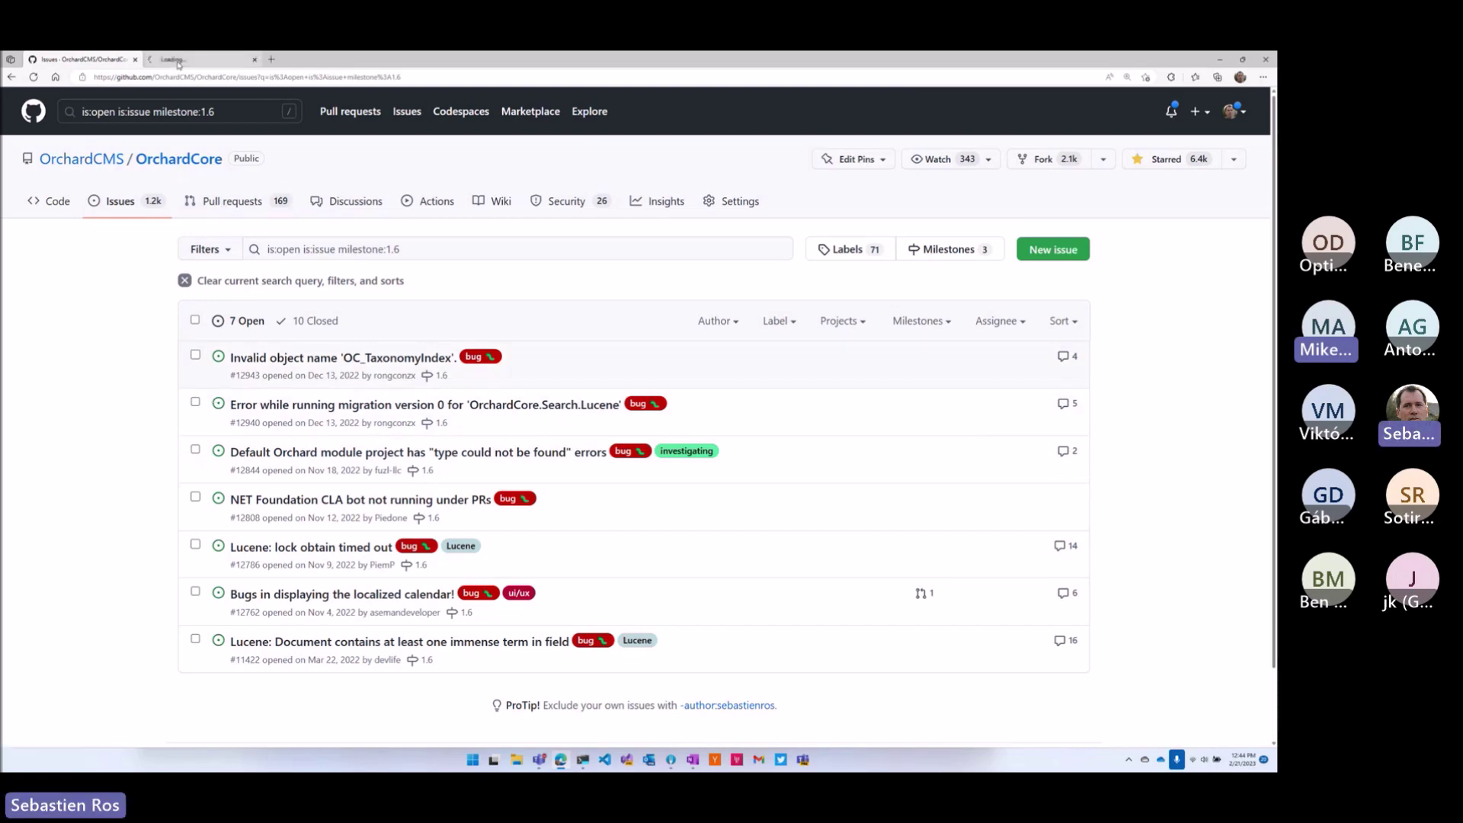
key("ctrl+Tab")
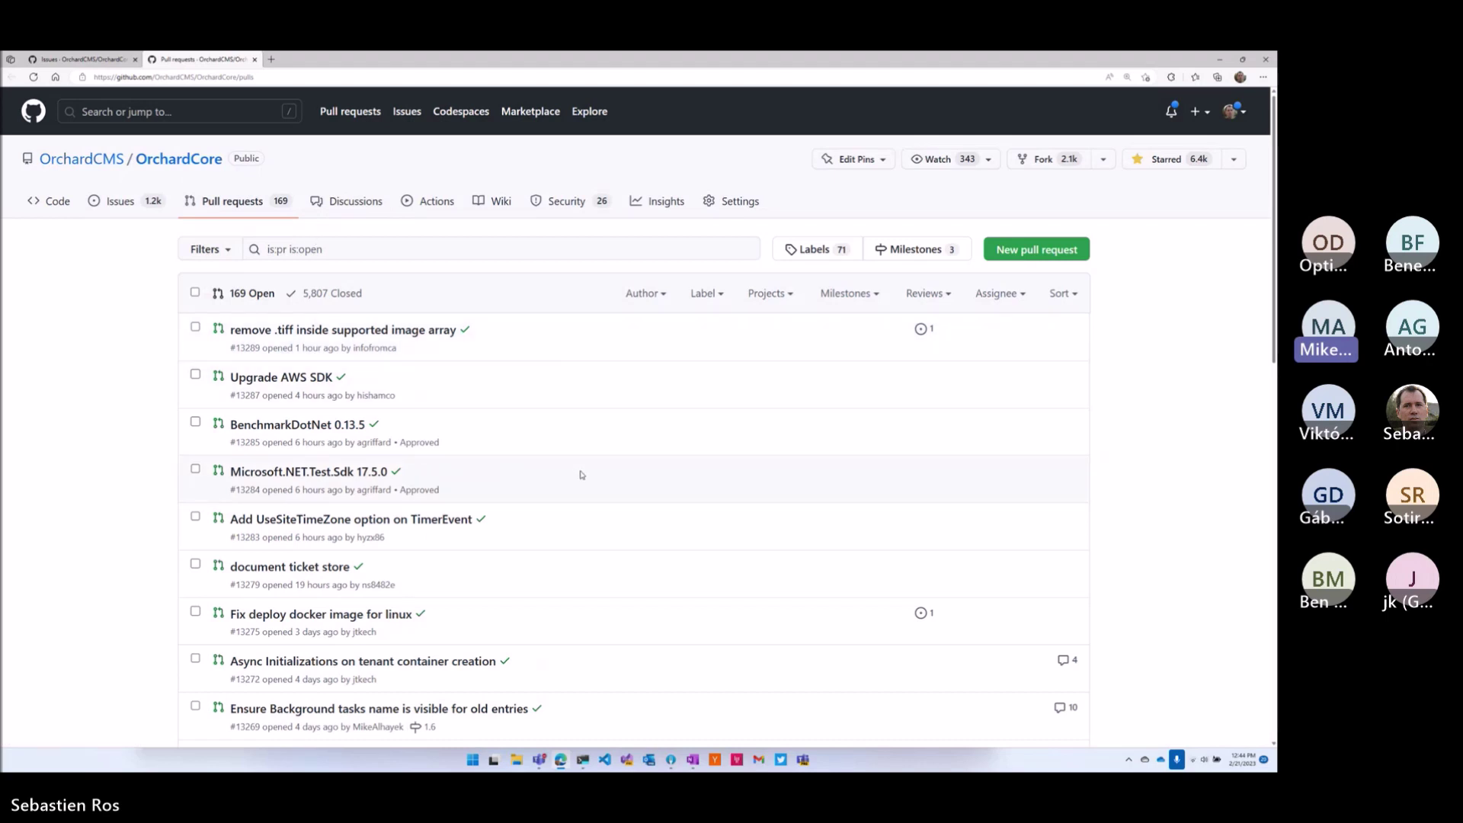
Go to PR #13269 'Ensure Background tasks name is visible for old entries' and read its description
scroll(564, 533, "down", 2)
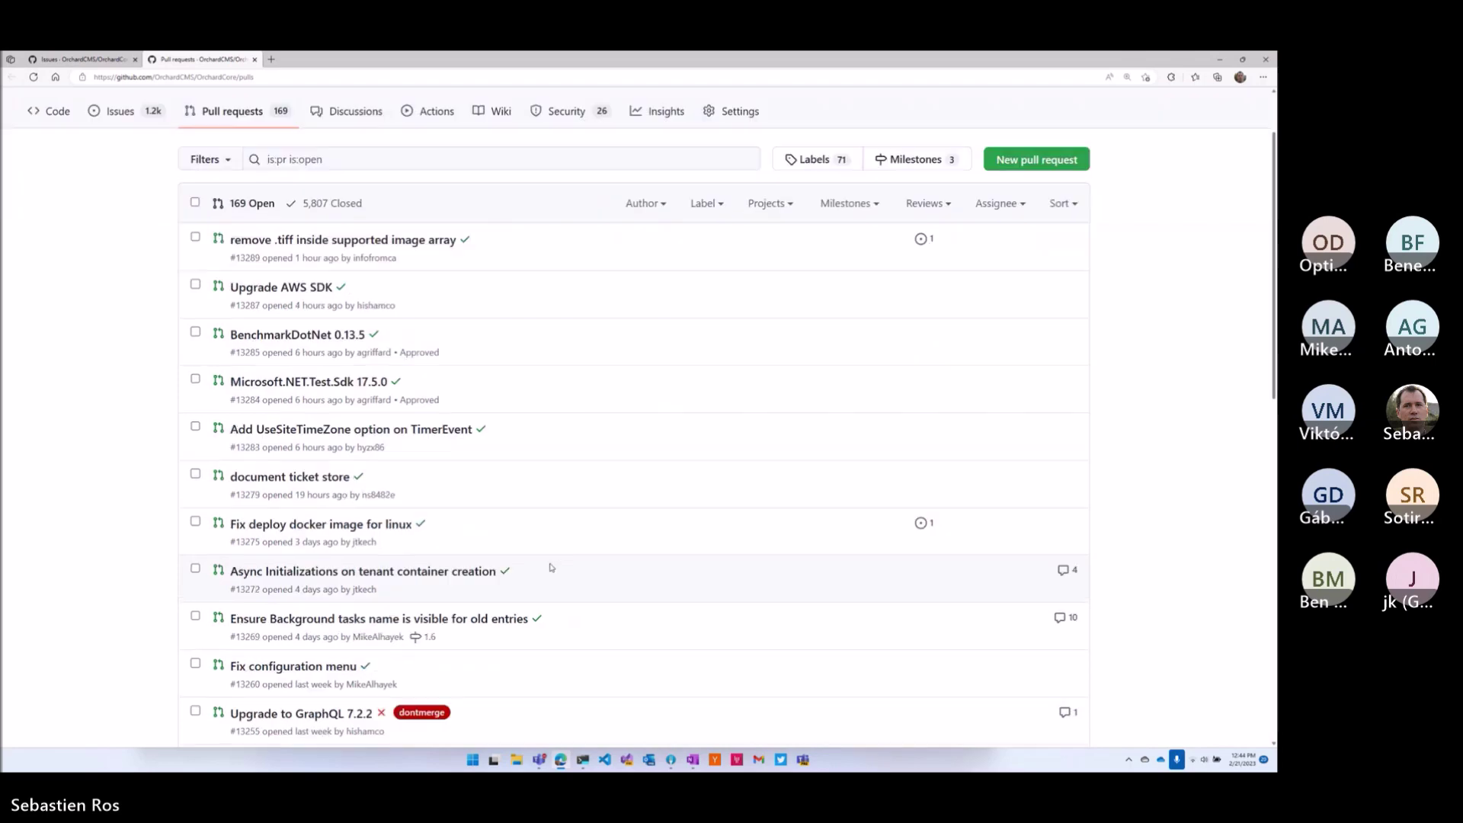
left_click(483, 617, "ctrl")
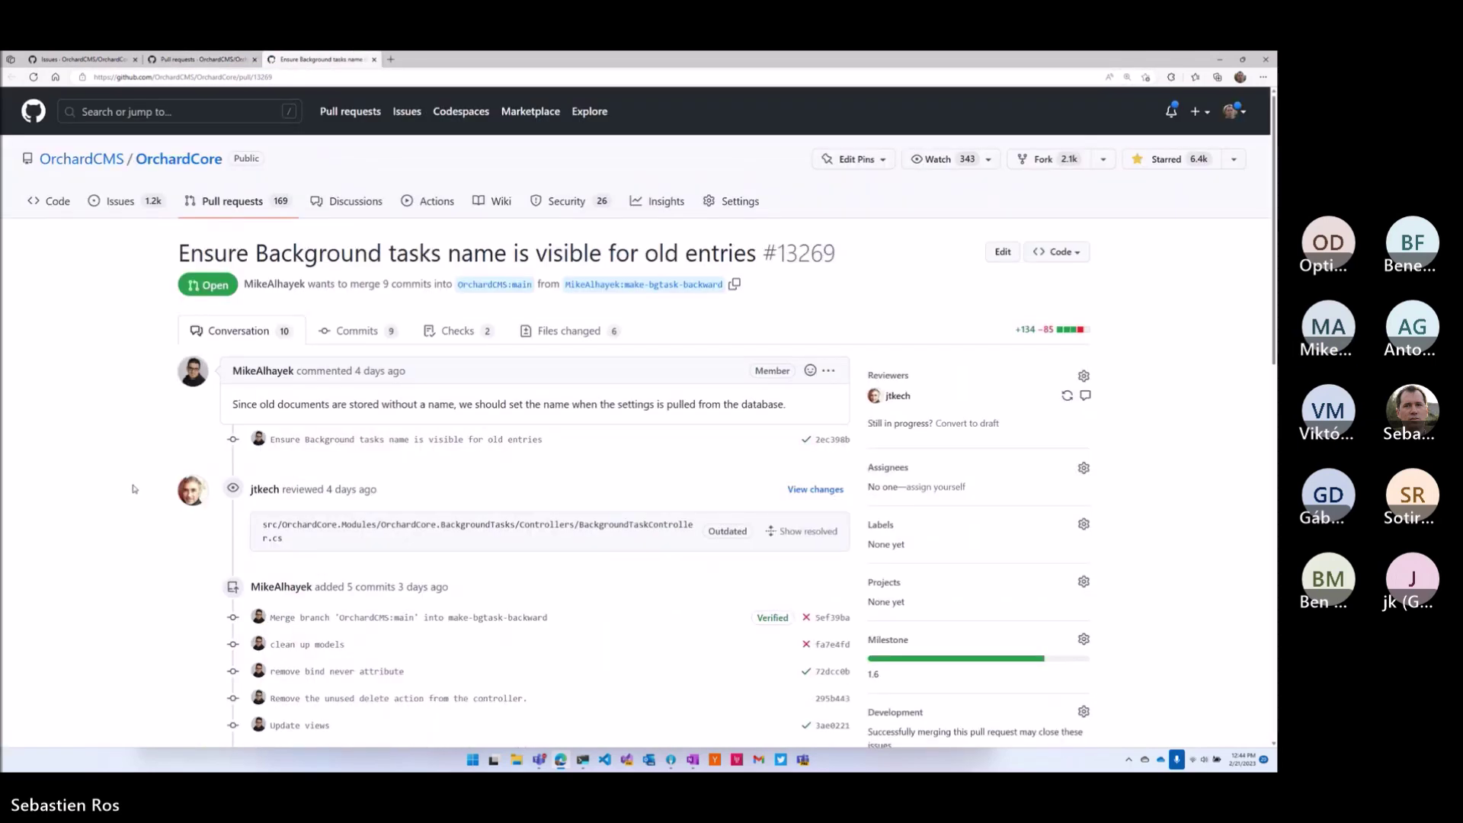
triple_click(717, 402)
left_click(287, 449)
scroll(114, 487, "down", 15)
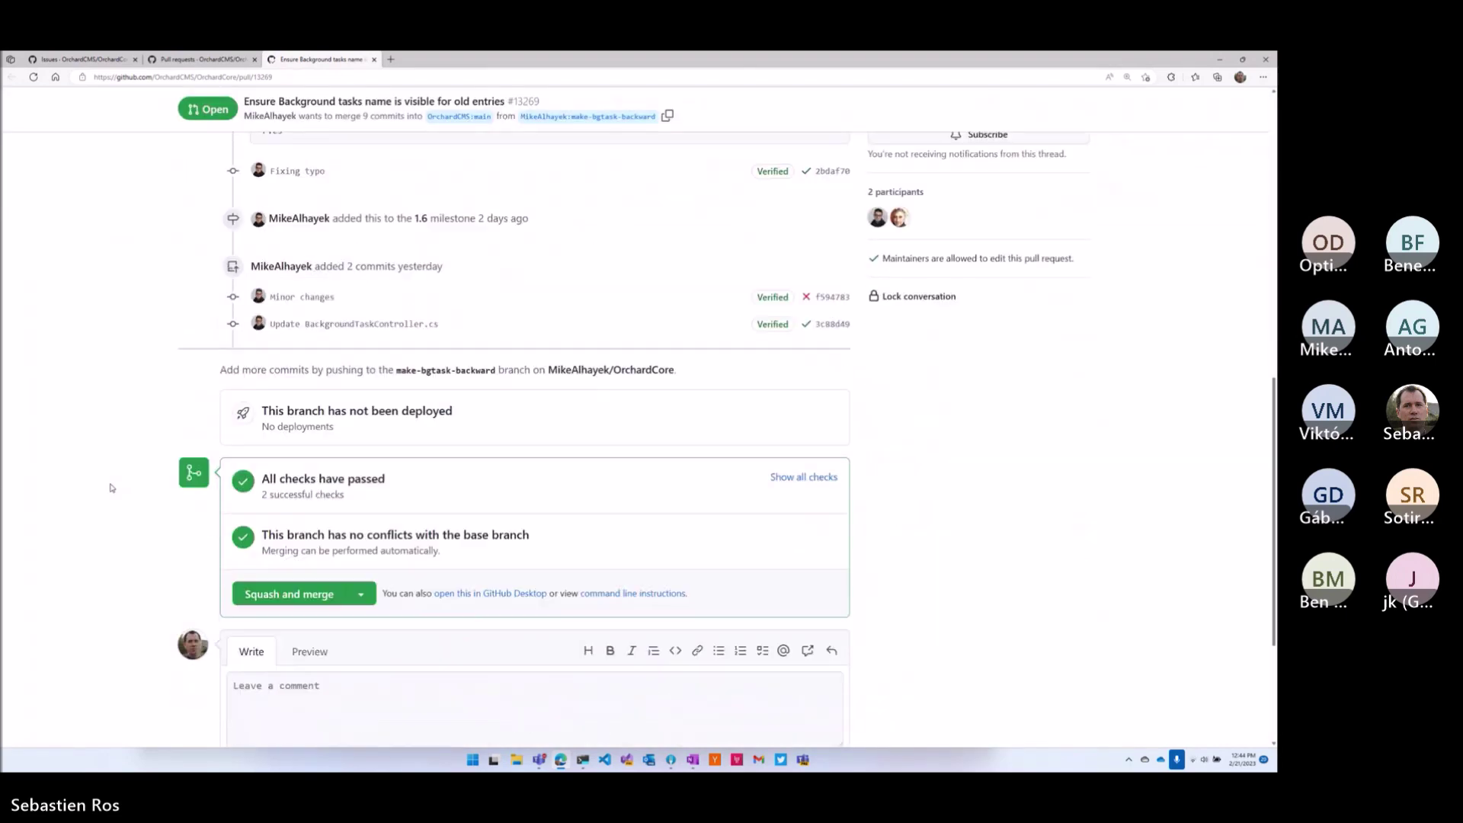
scroll(114, 486, "up", 15)
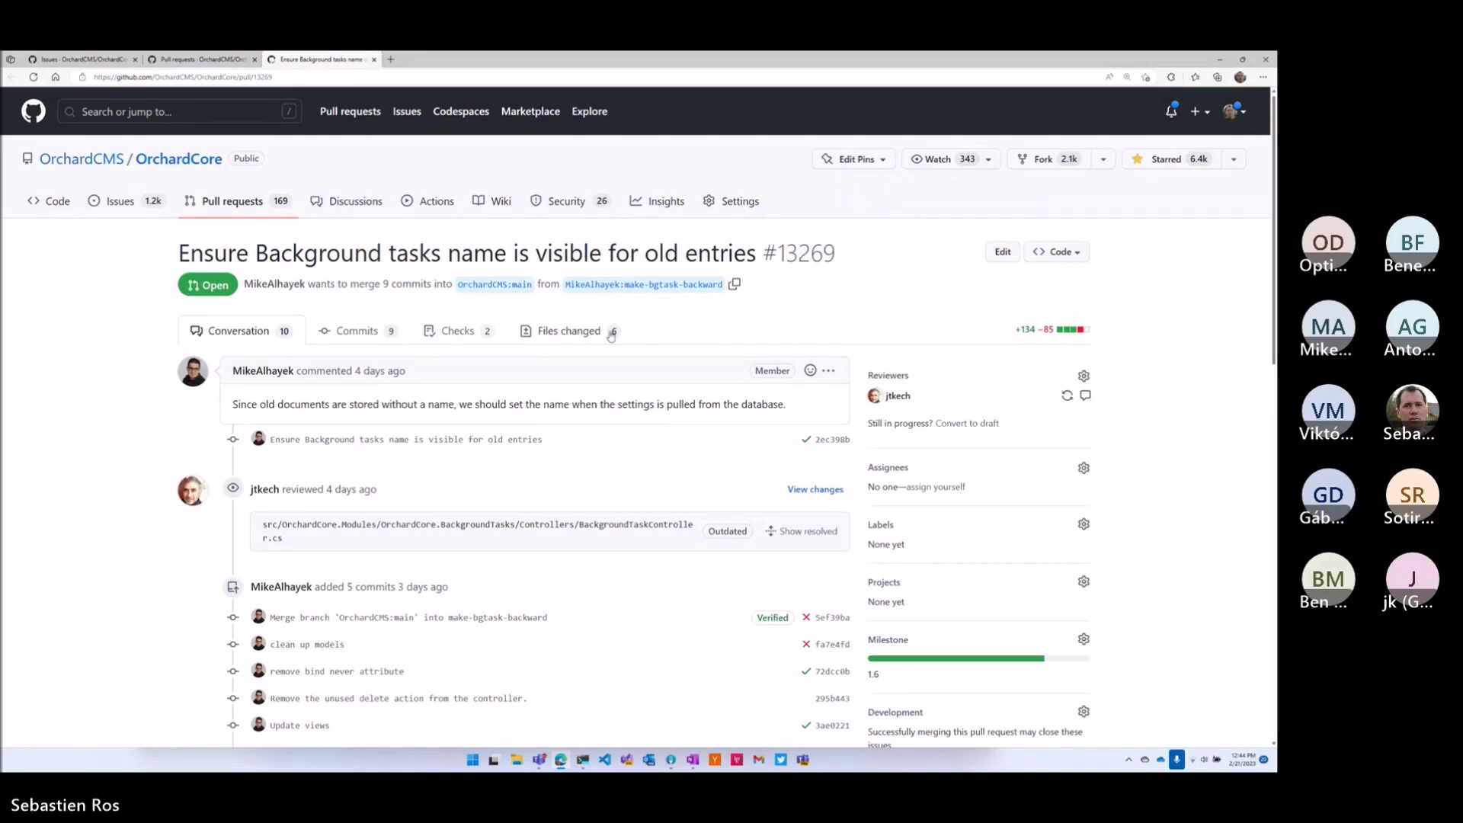
Review all six changed files of PR #13269, then close its tab
left_click(611, 336)
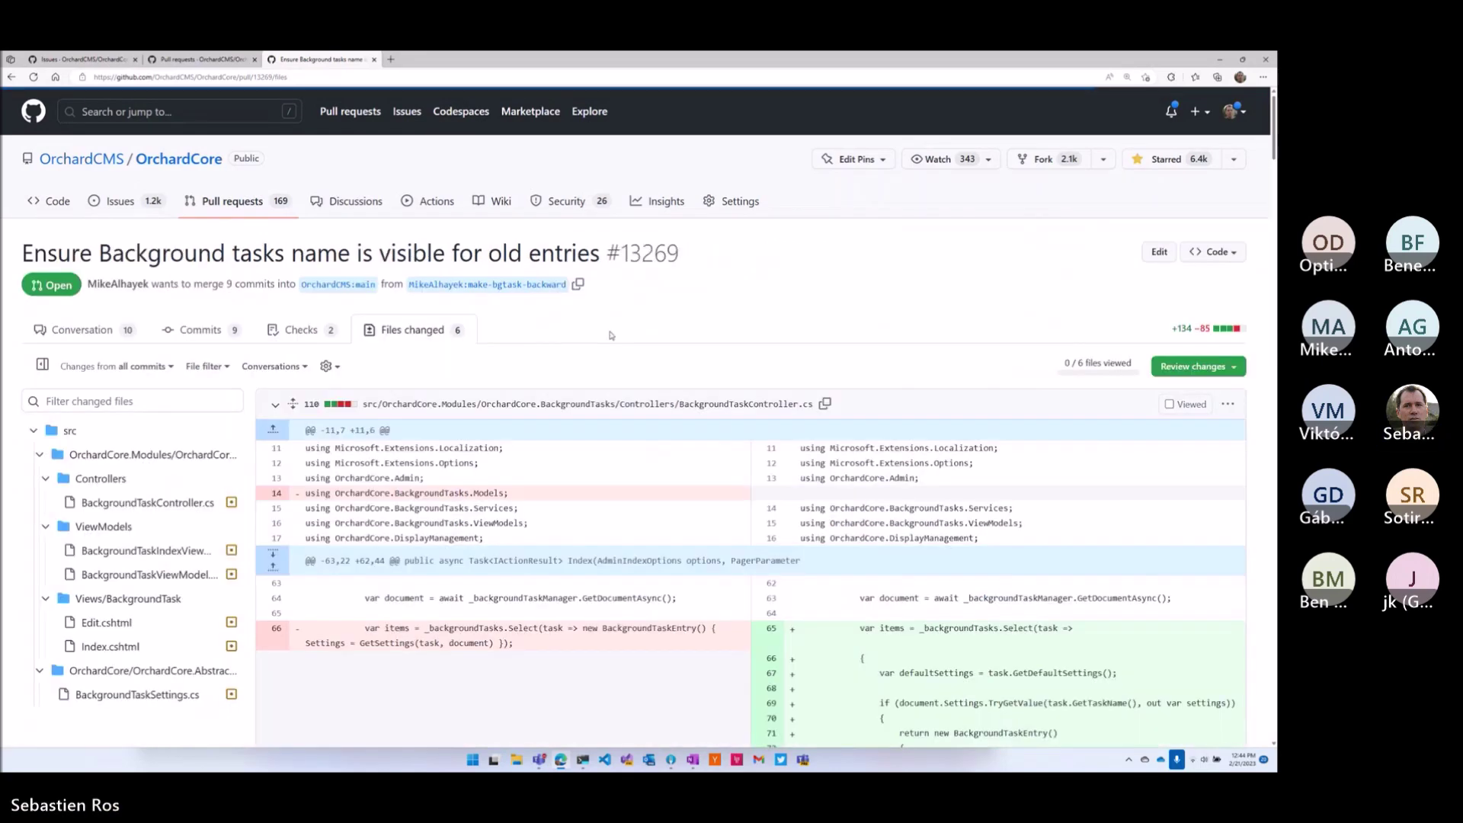
scroll(711, 506, "down", 7)
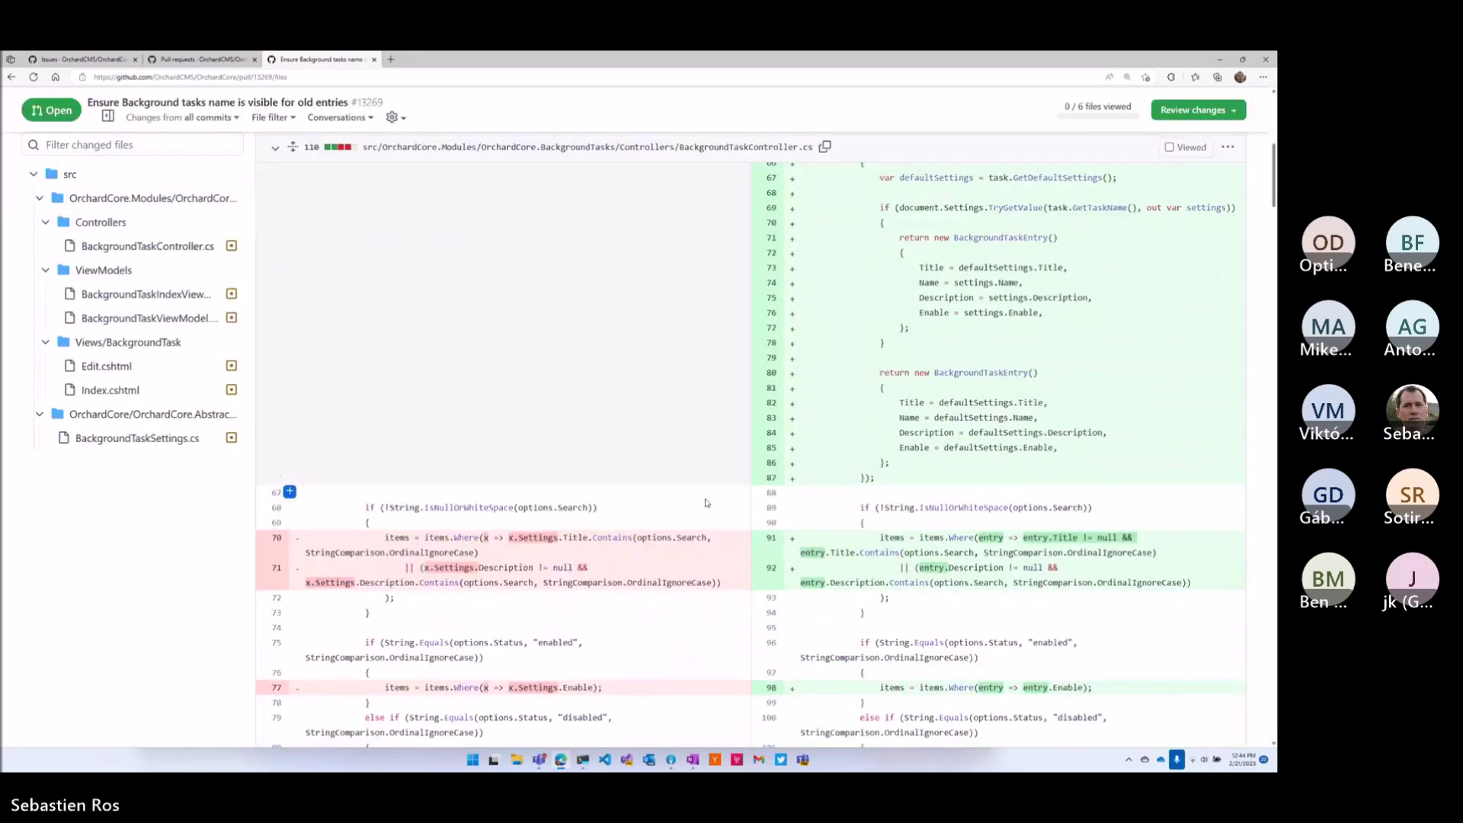
scroll(701, 494, "up", 1)
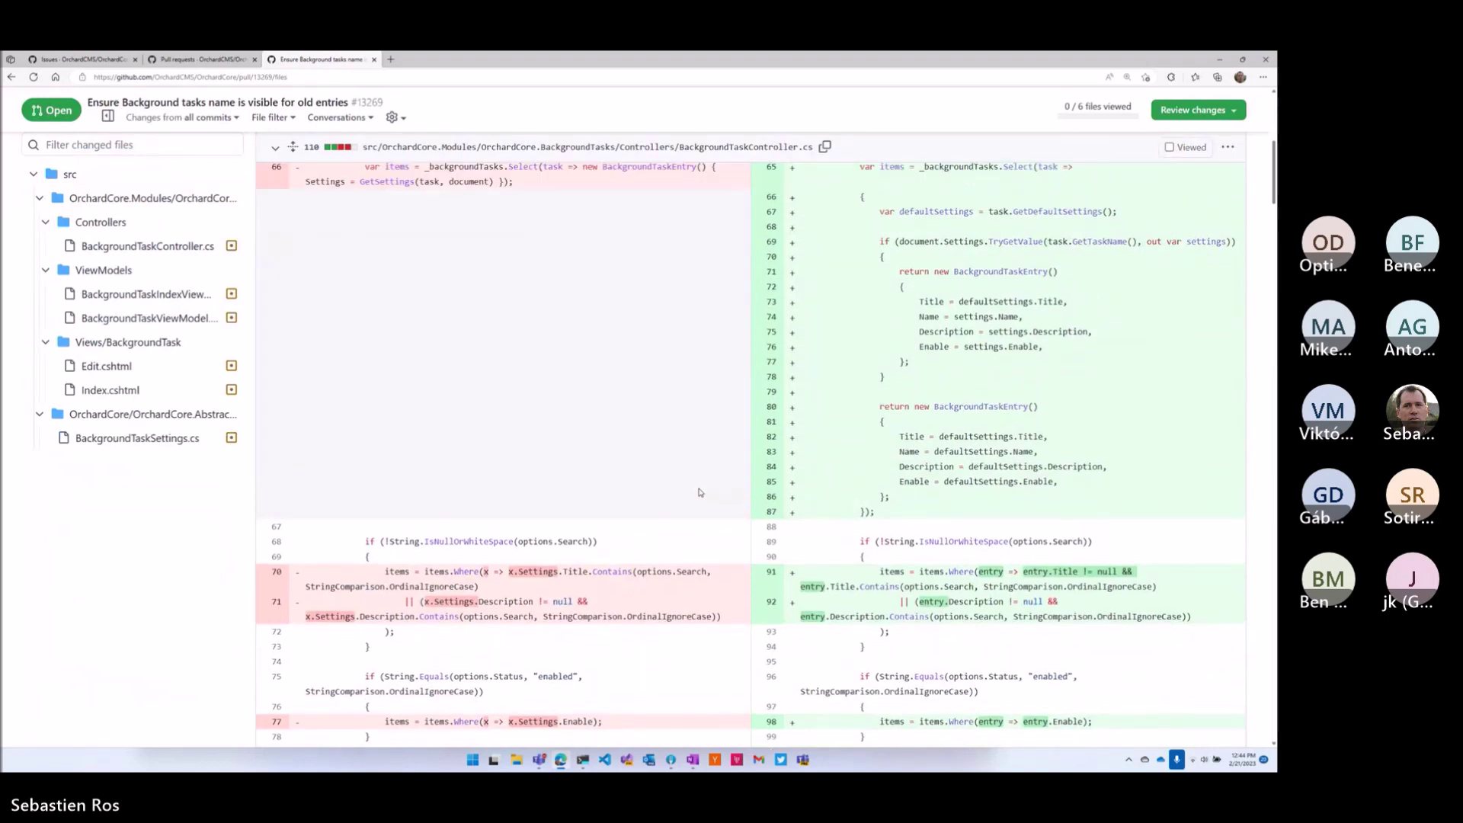
scroll(700, 492, "up", 5)
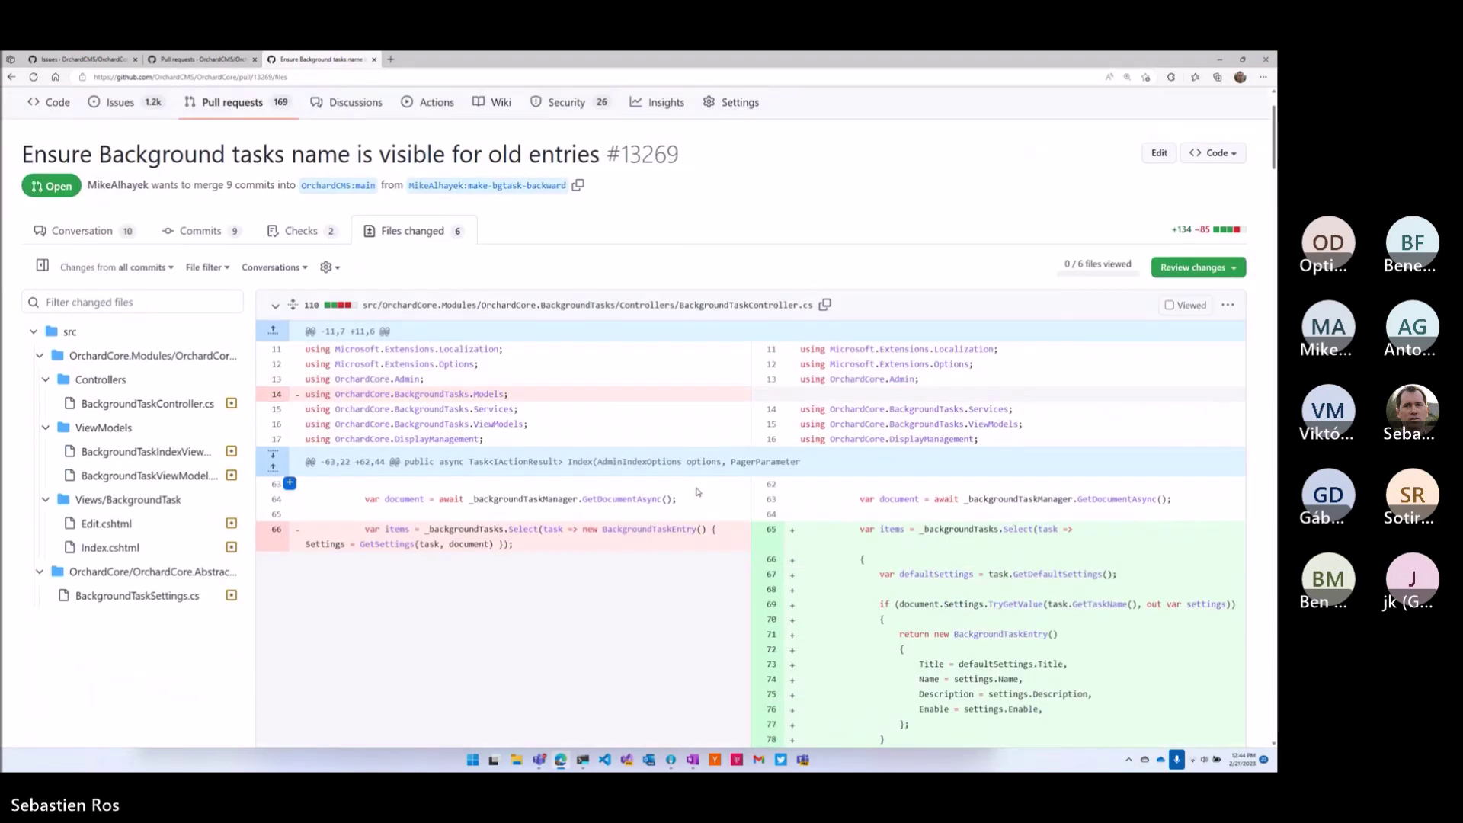
scroll(696, 491, "down", 8)
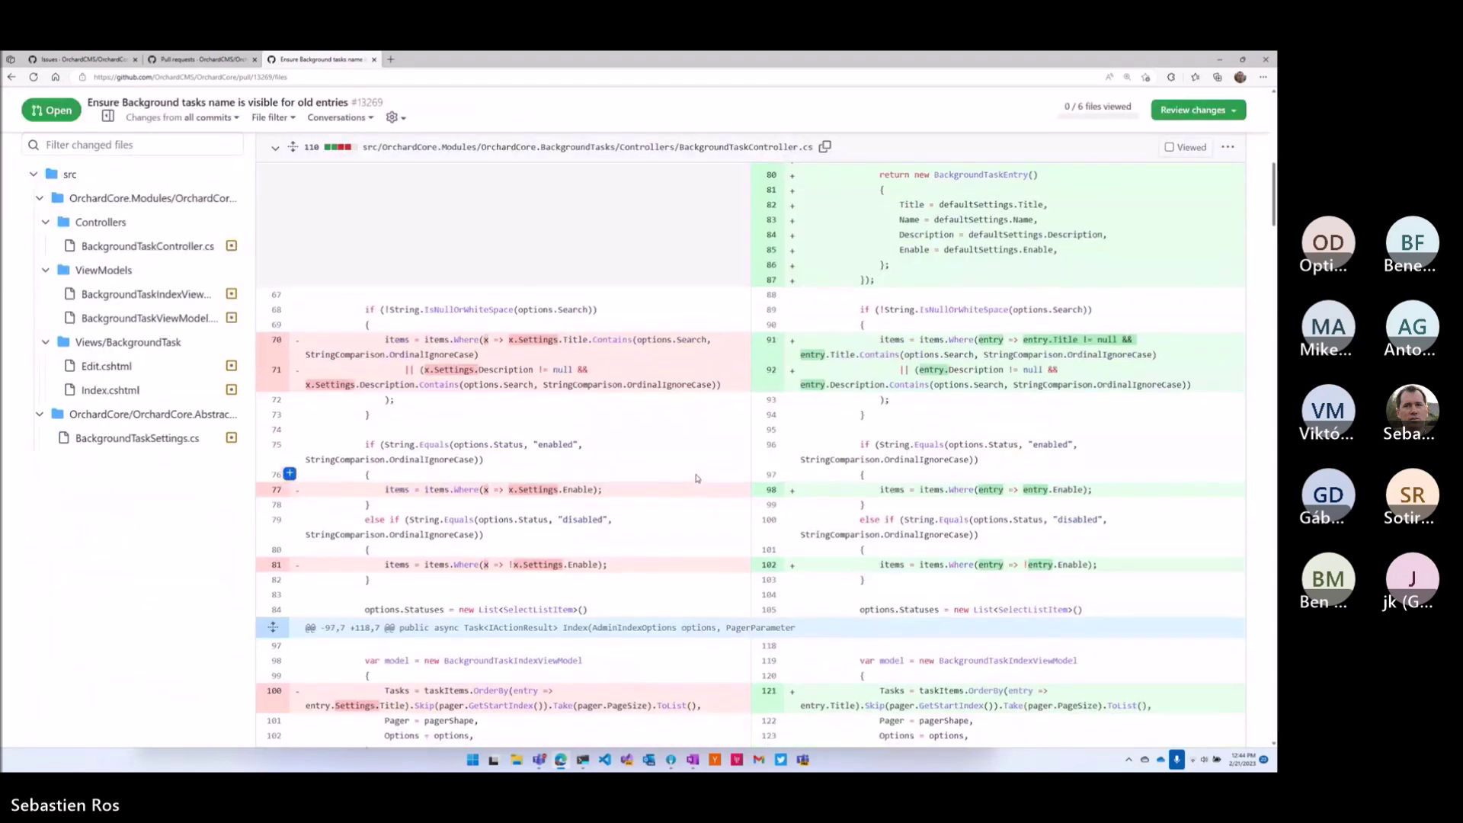
scroll(696, 473, "down", 6)
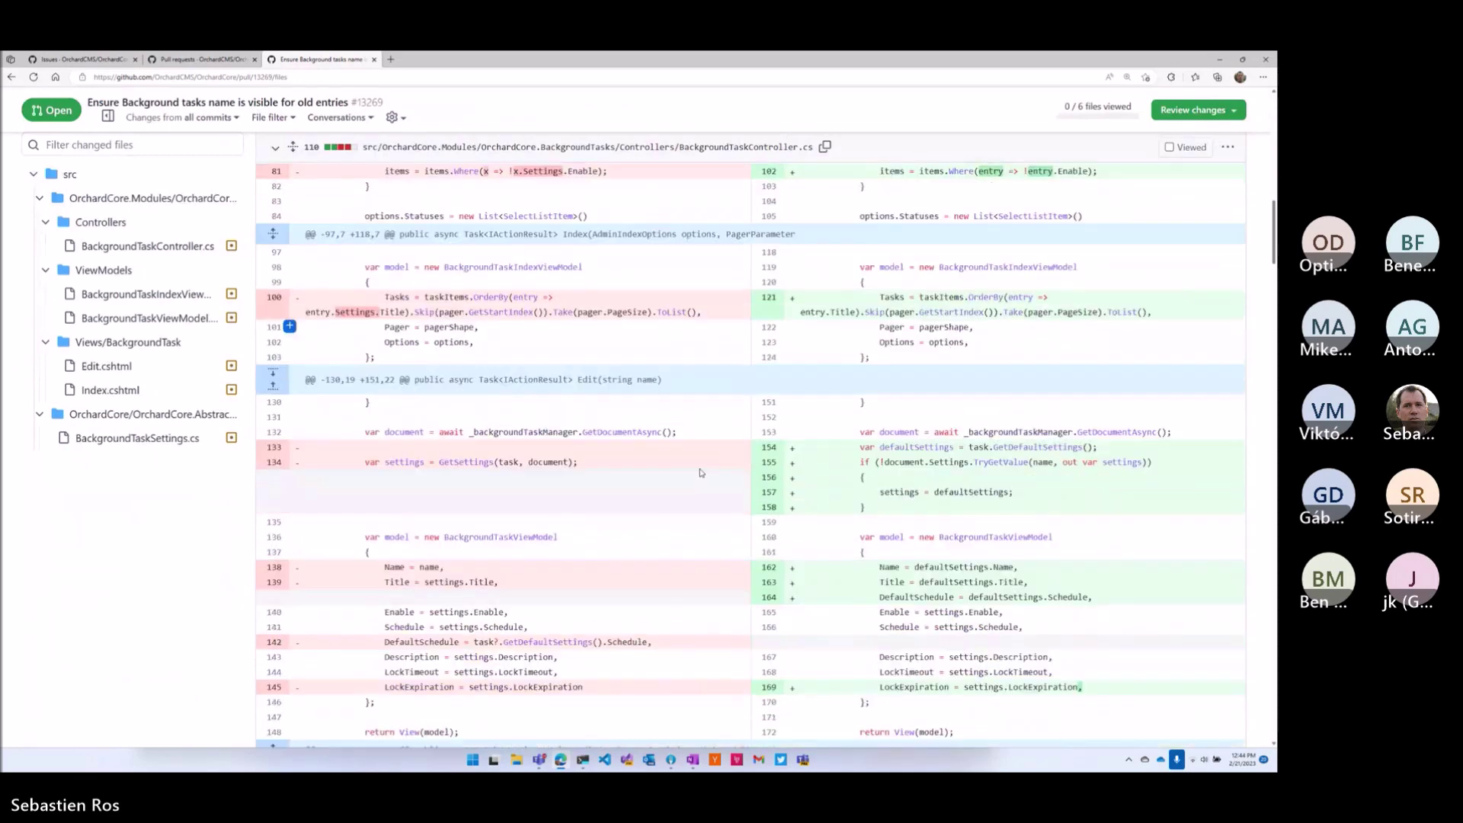
scroll(701, 463, "down", 8)
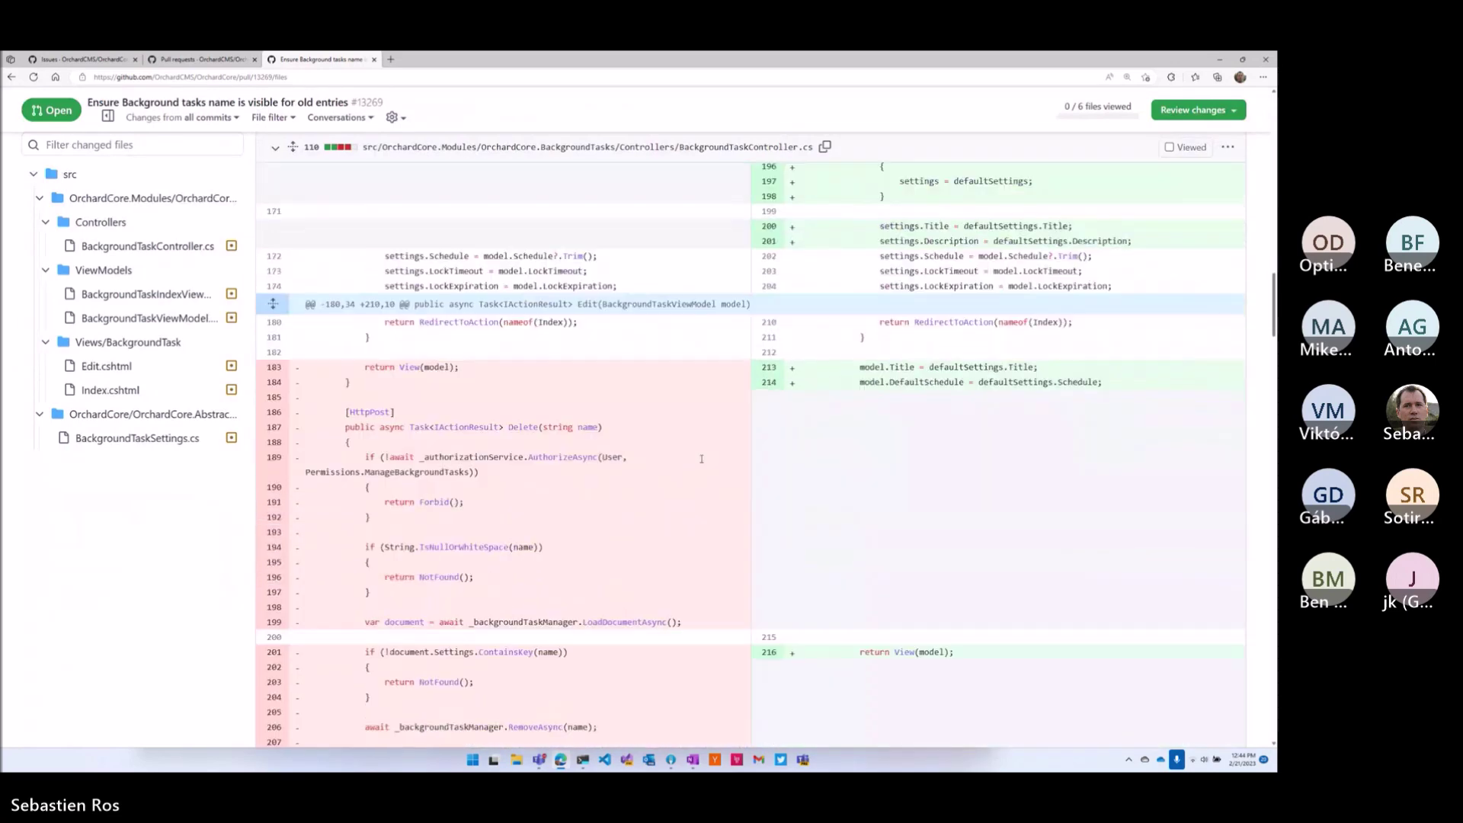
scroll(701, 459, "down", 8)
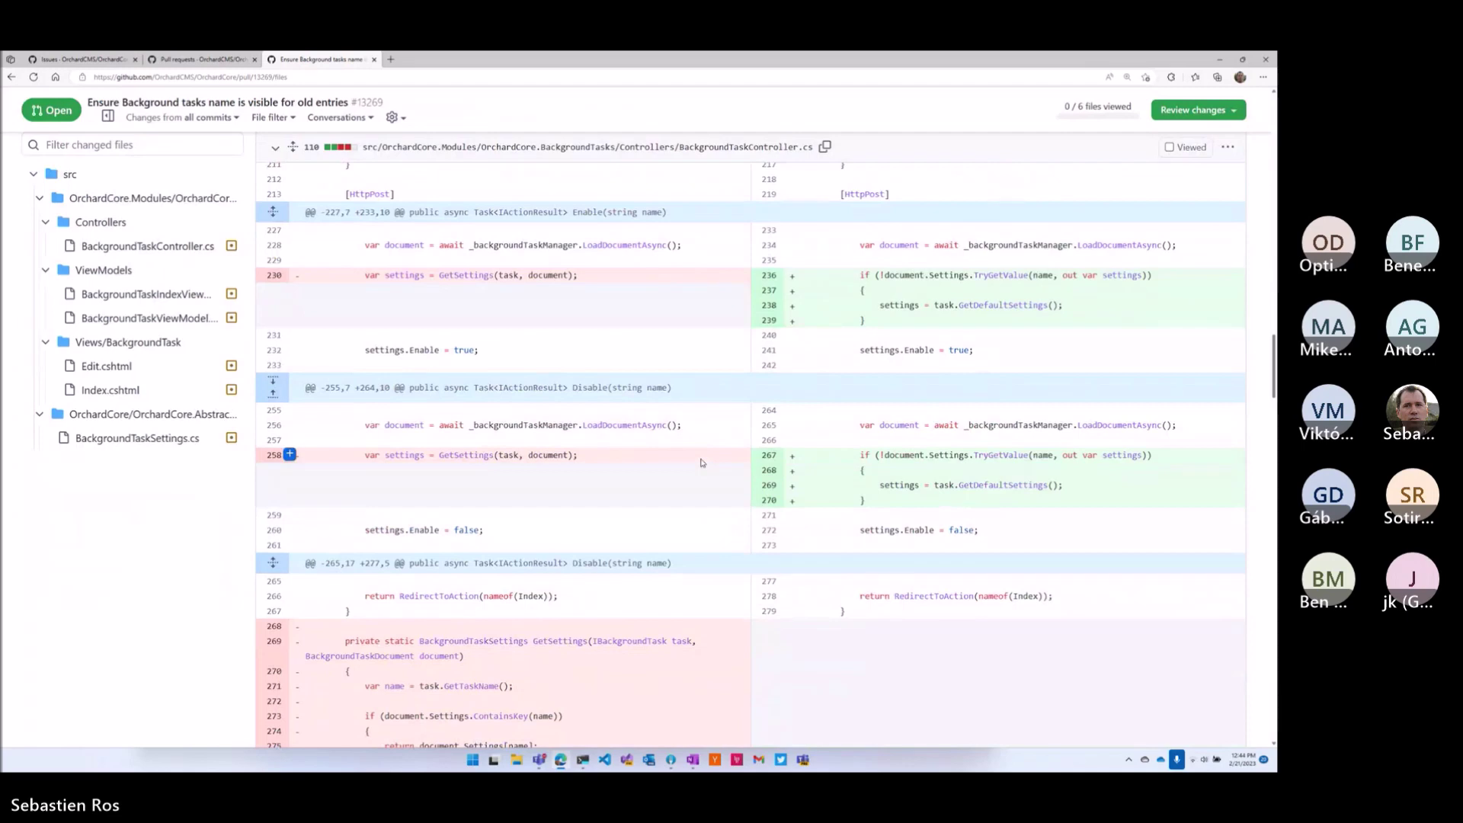
scroll(702, 463, "down", 10)
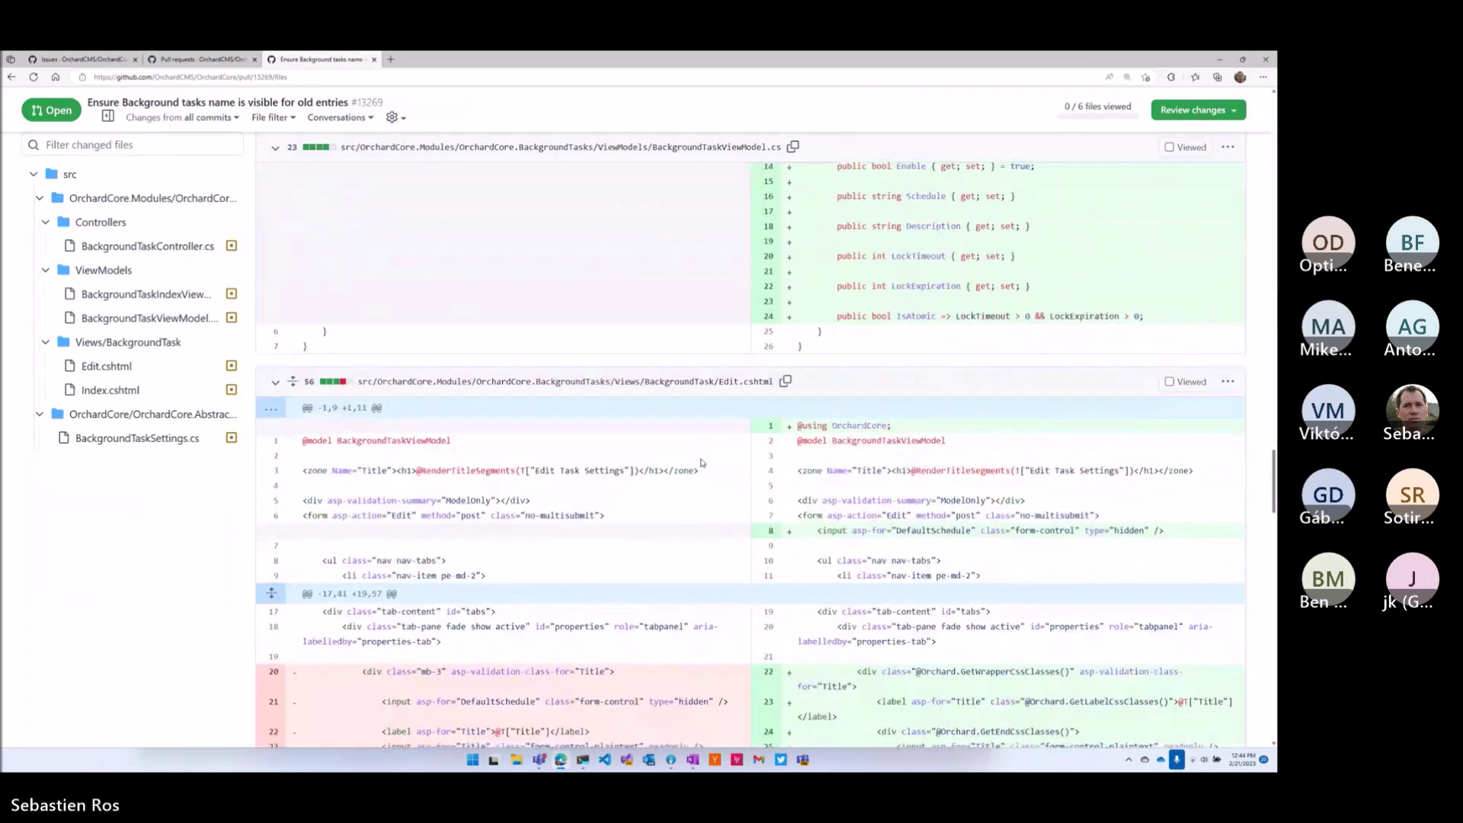
scroll(701, 463, "up", 4)
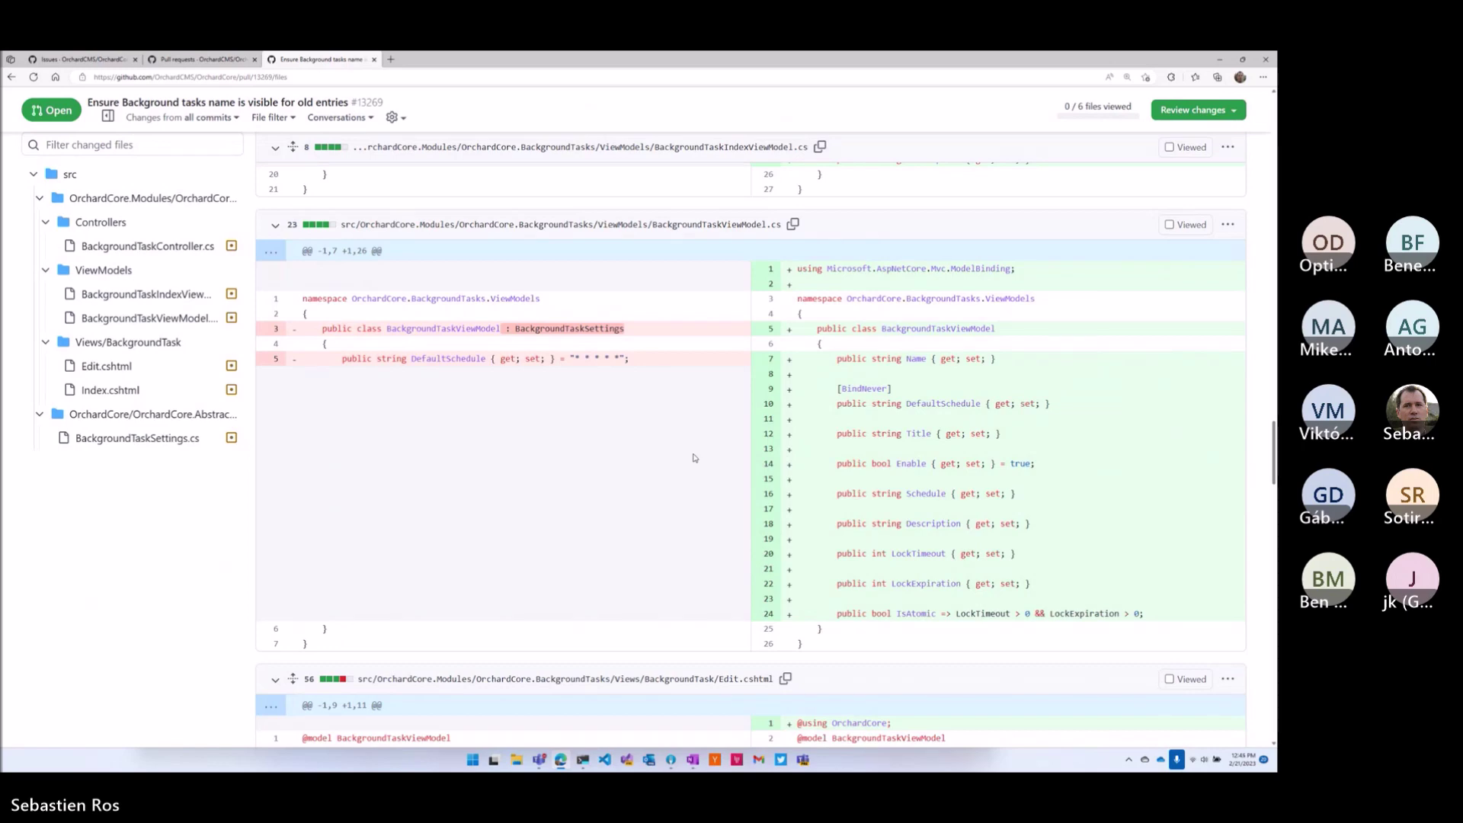
scroll(693, 457, "down", 15)
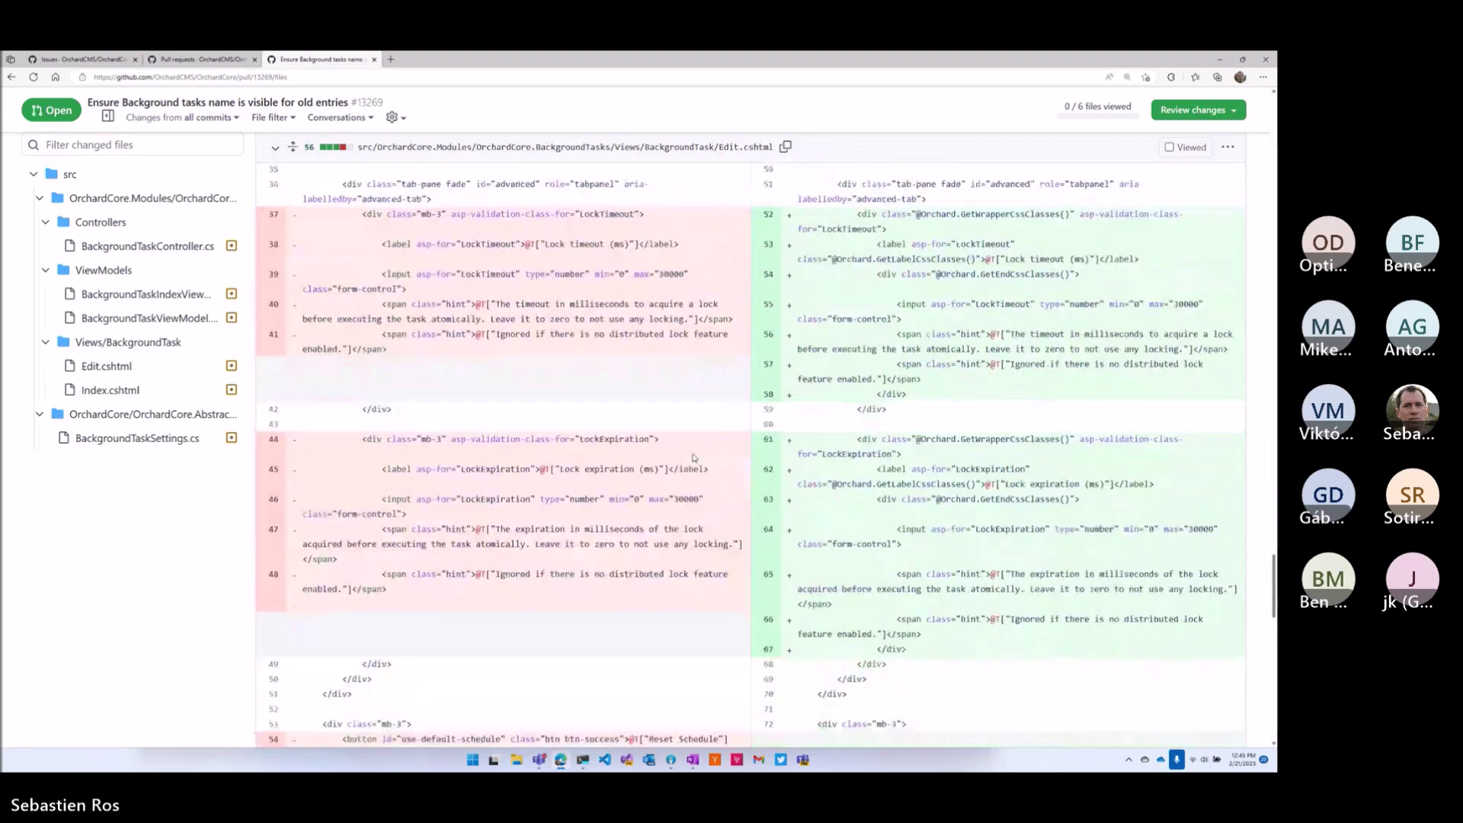
scroll(694, 458, "down", 15)
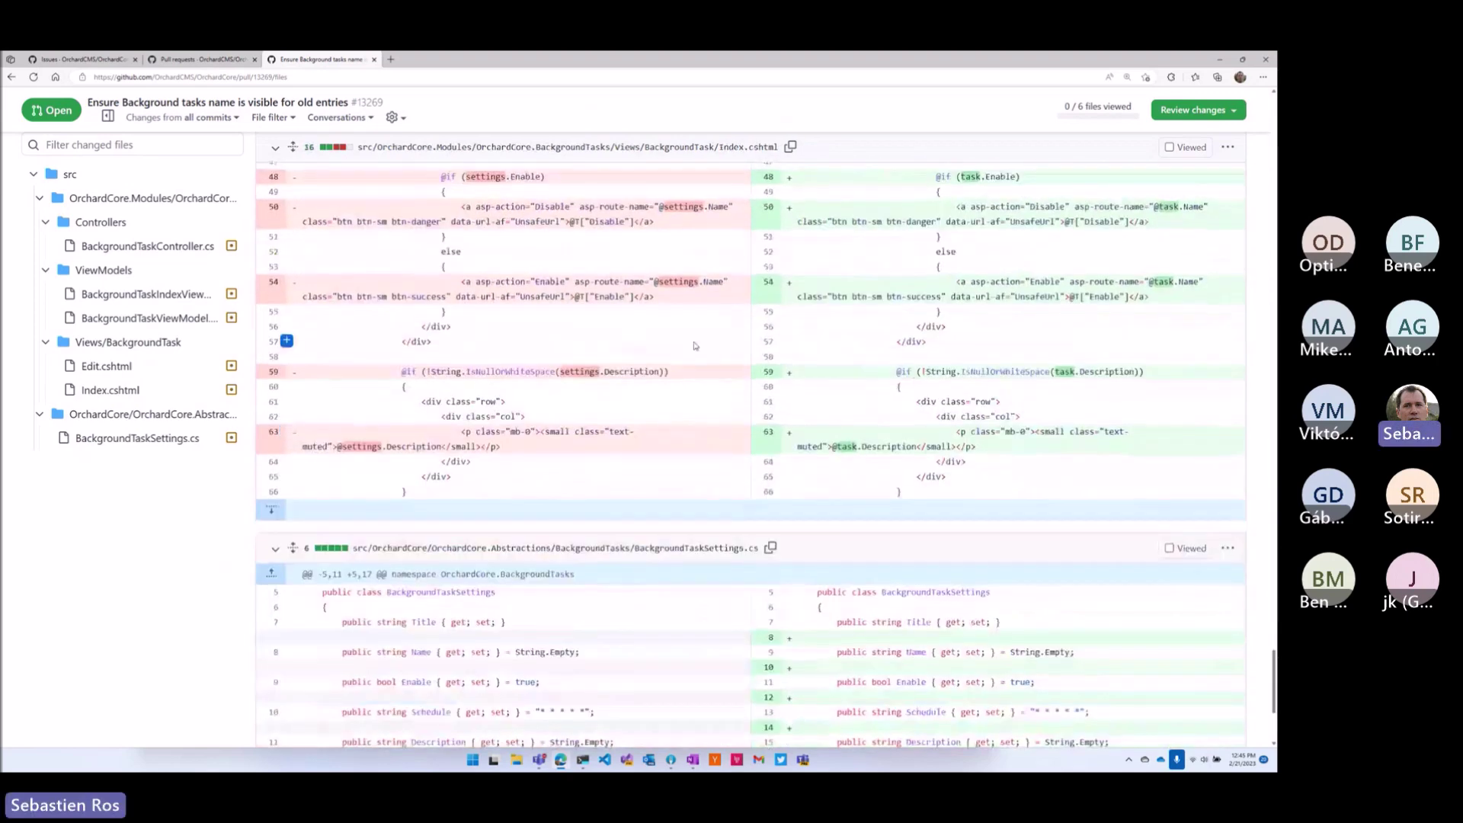
scroll(695, 350, "down", 3)
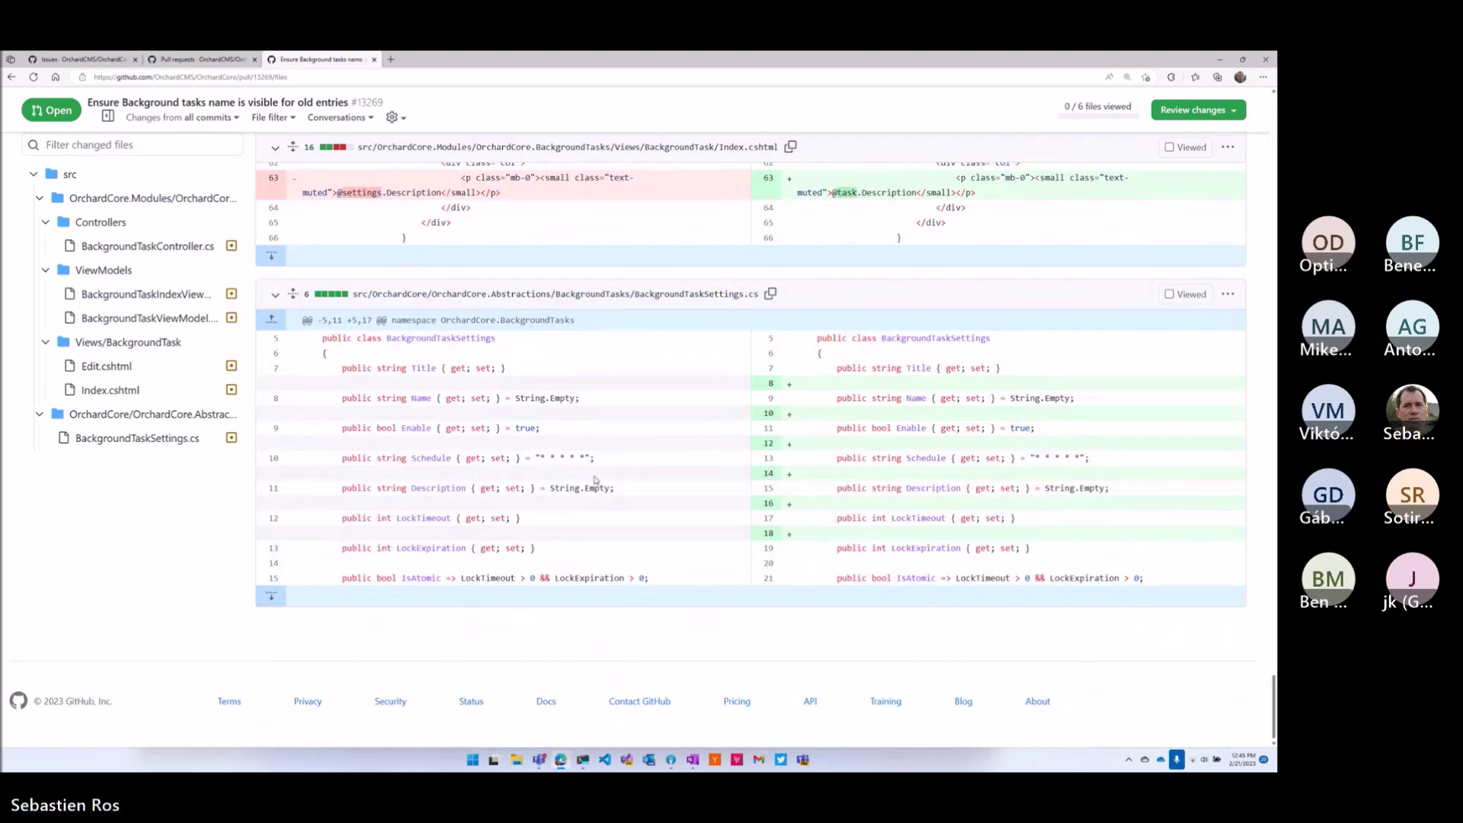
scroll(596, 481, "up", 5)
key("ctrl+w")
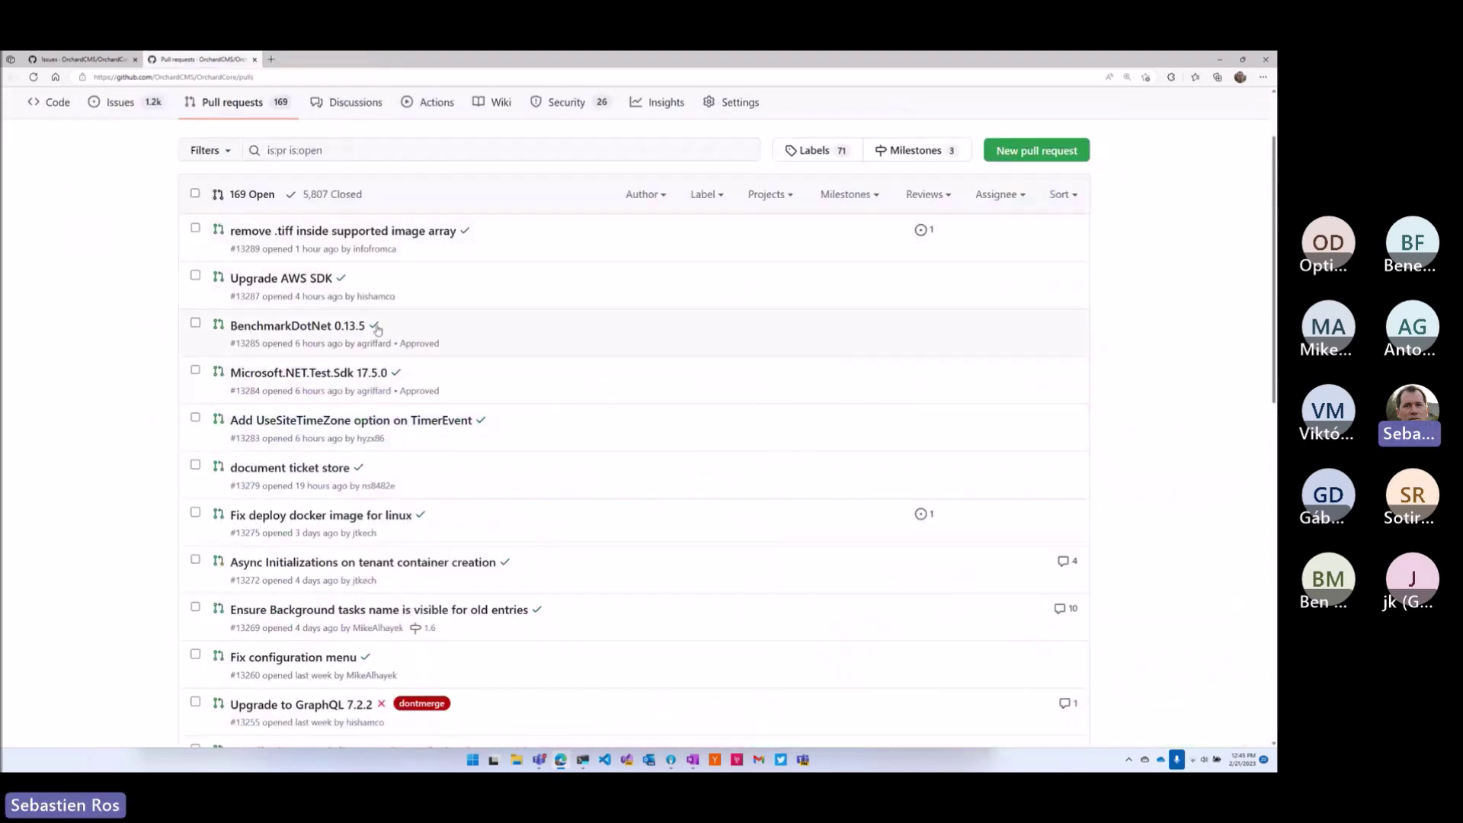
Switch back to the milestone 1.6 issues tab and preview the seven open issues
left_click(108, 58)
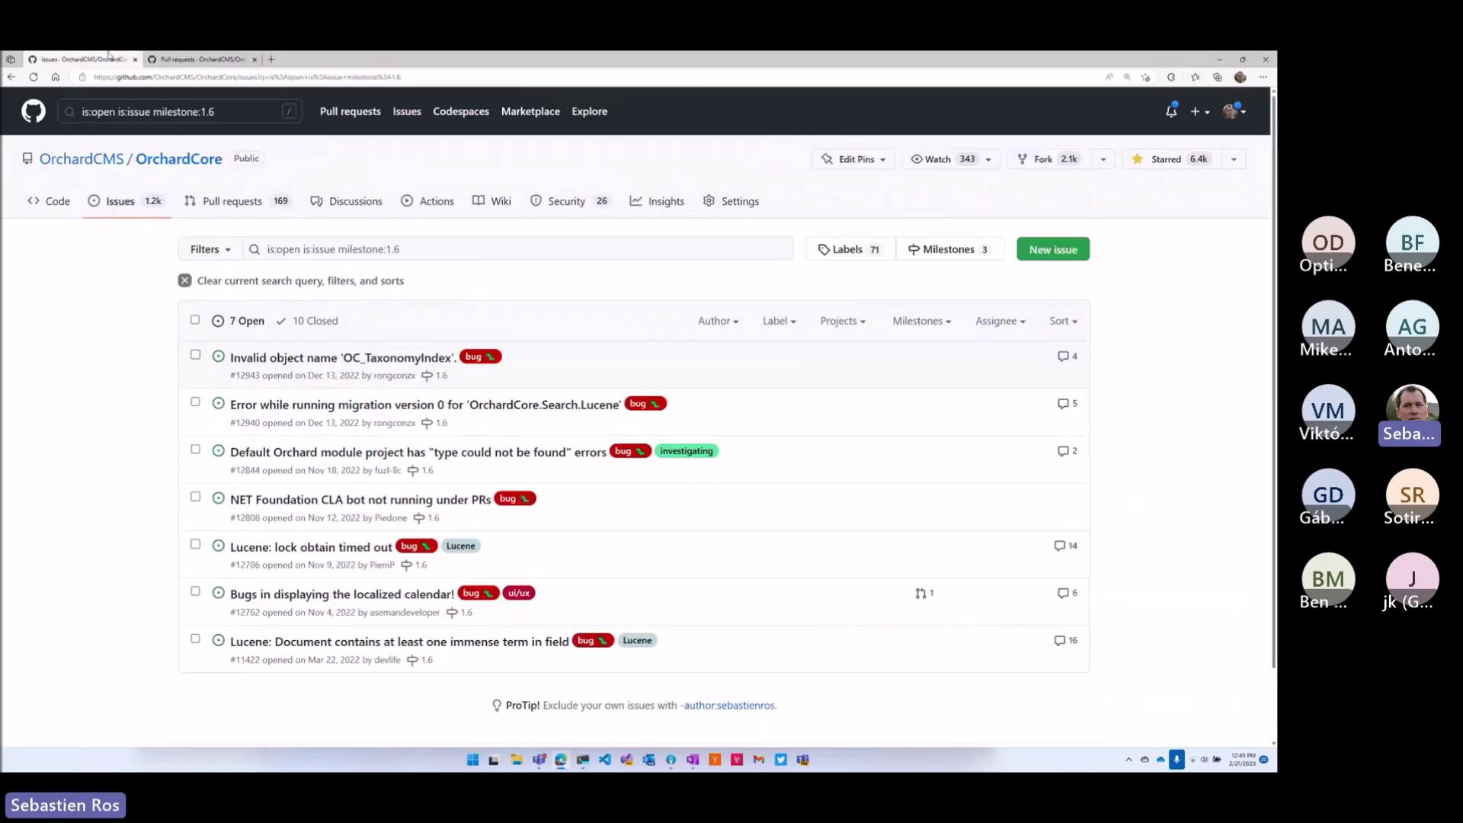
mouse_move(282, 505)
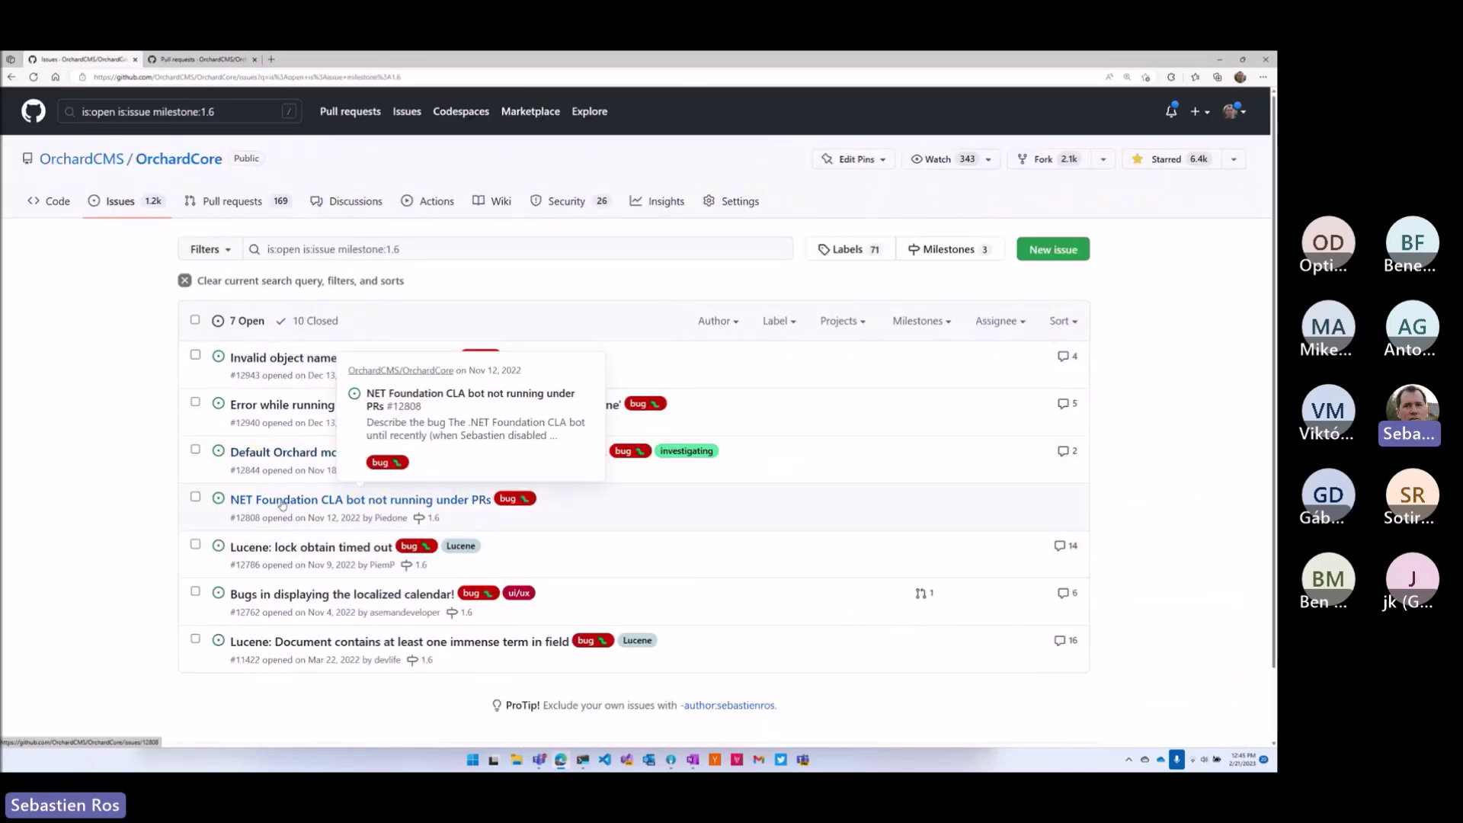
mouse_move(294, 552)
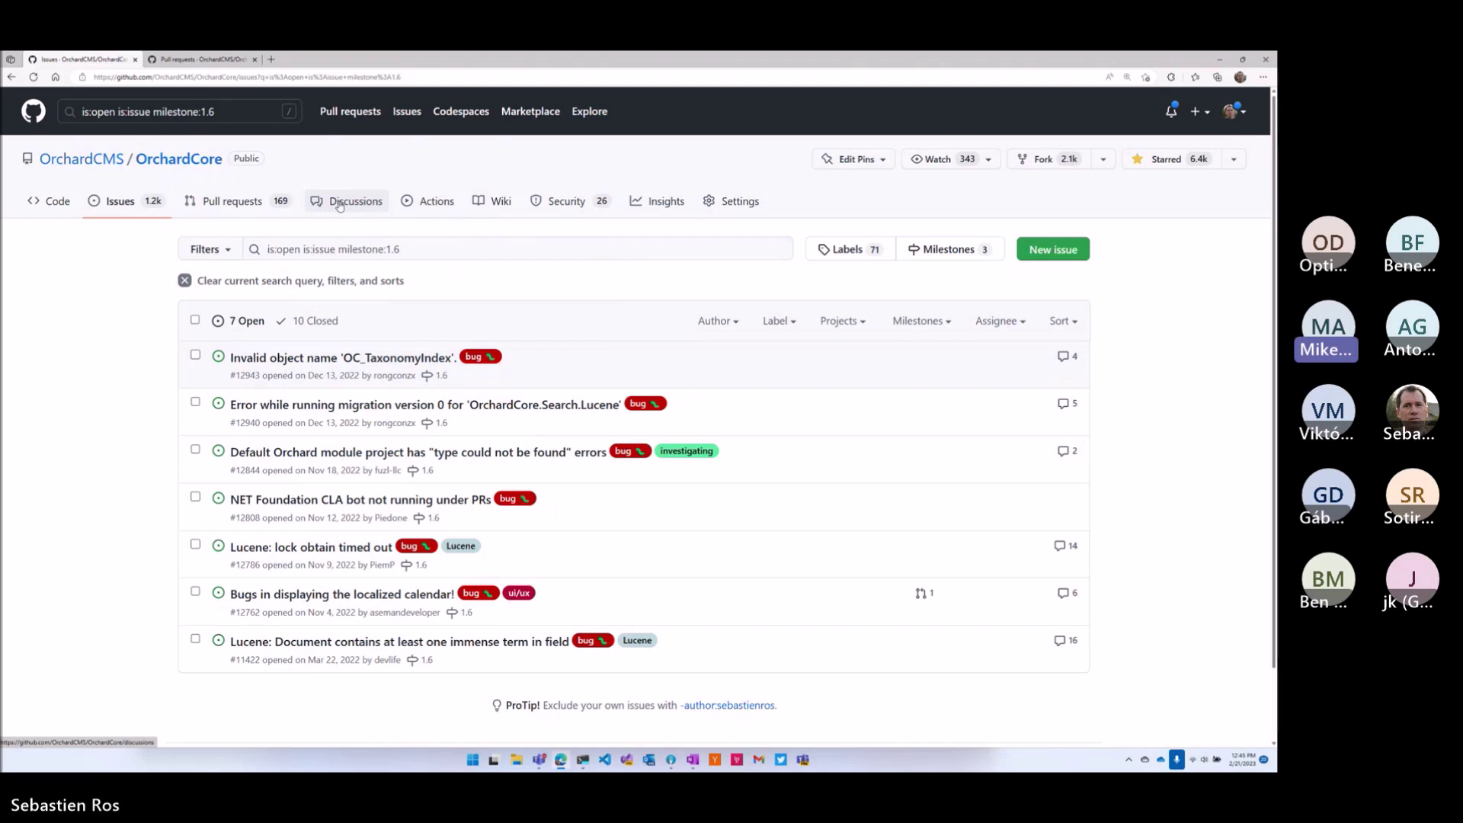
mouse_move(262, 363)
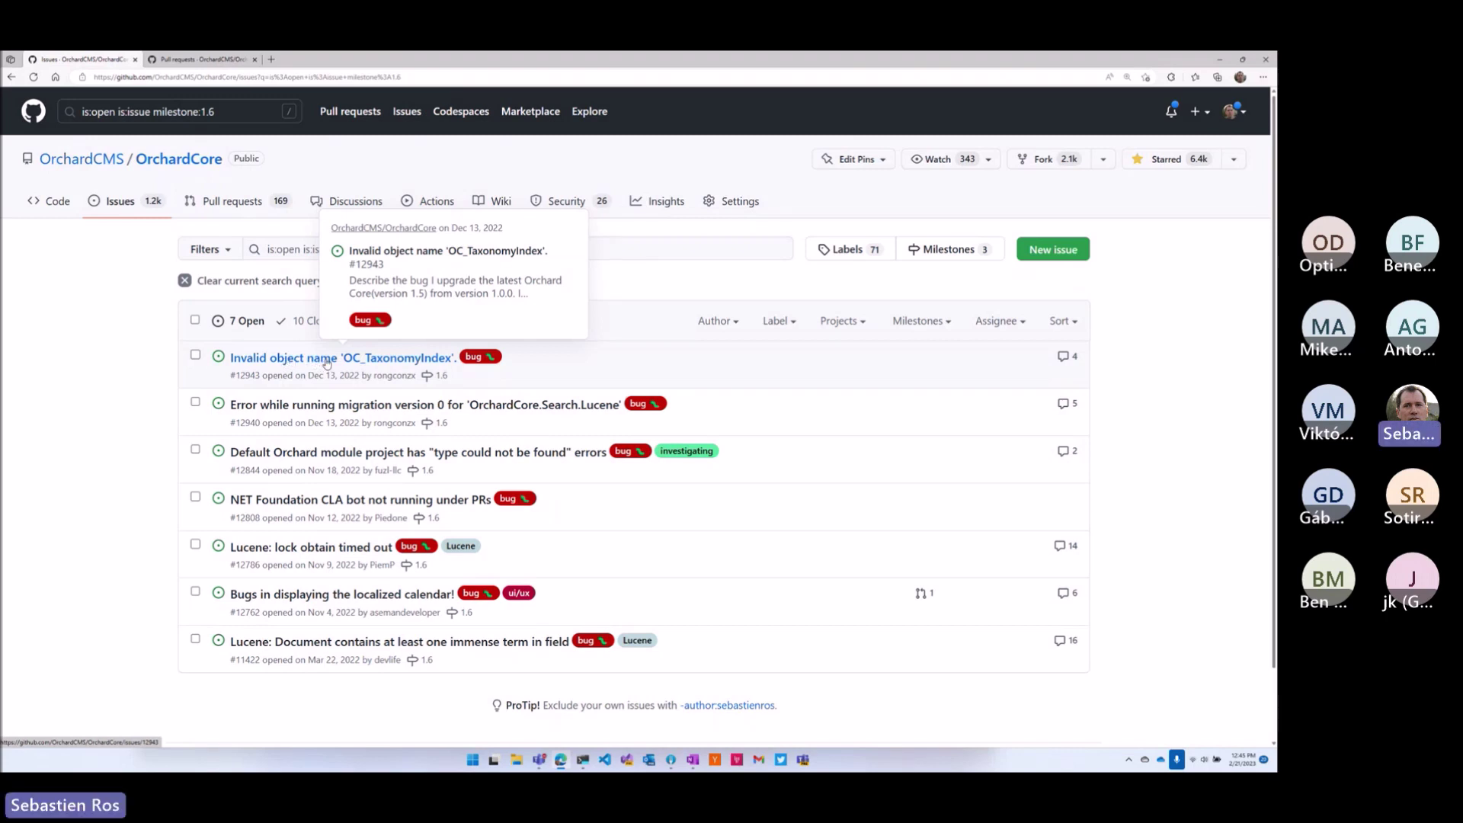
mouse_move(352, 364)
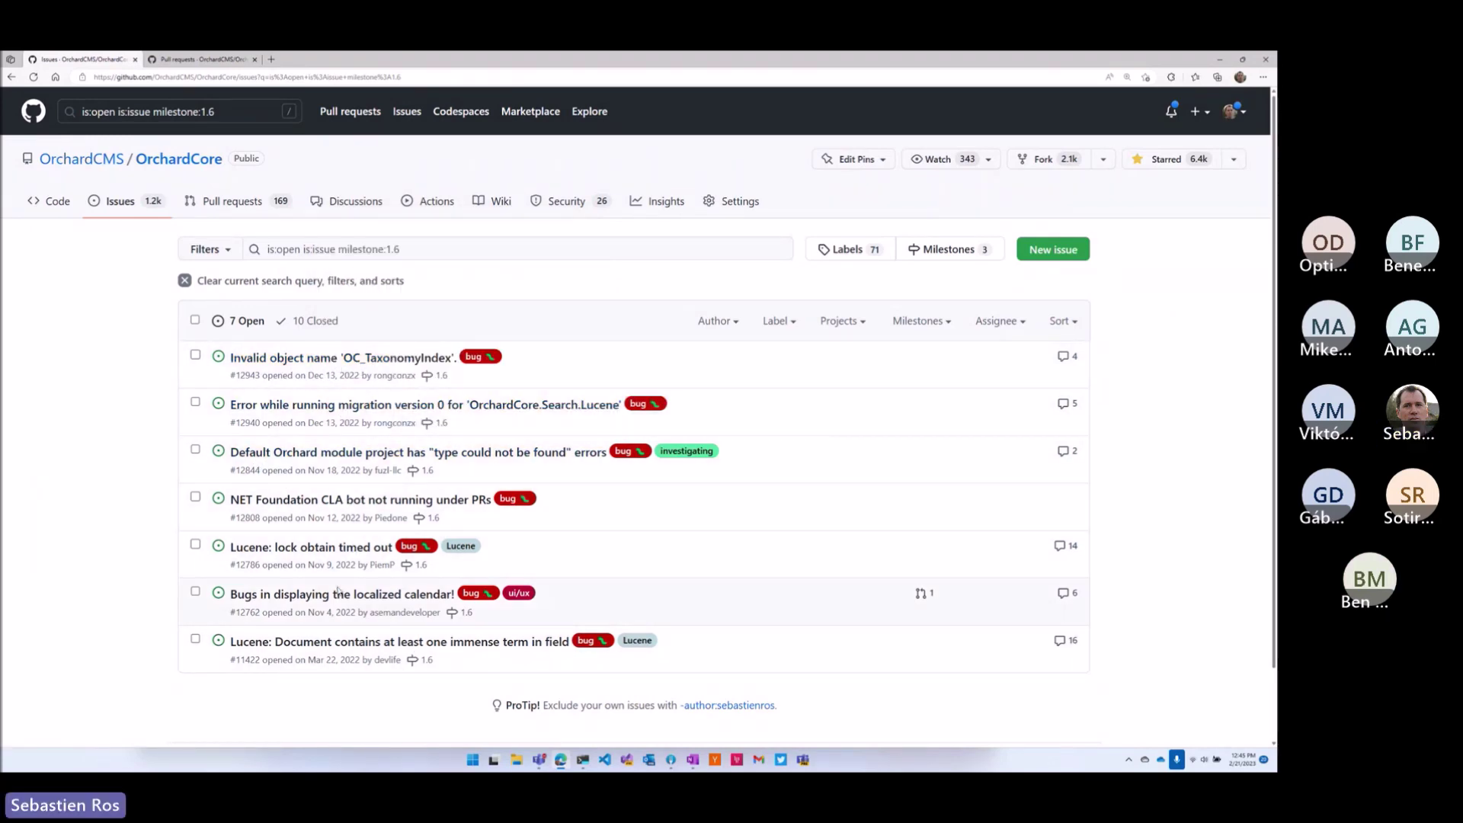
mouse_move(248, 644)
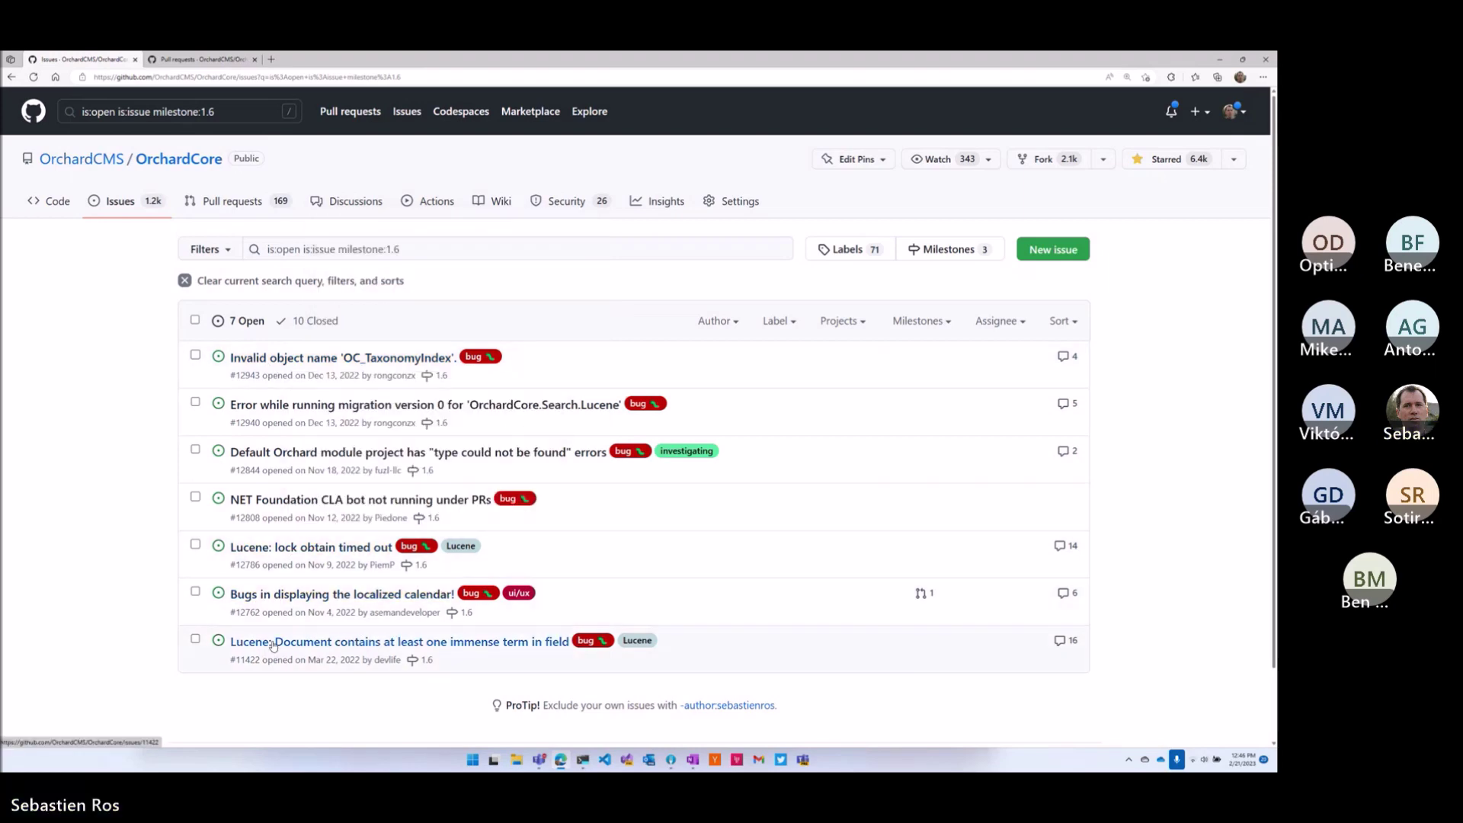
mouse_move(279, 649)
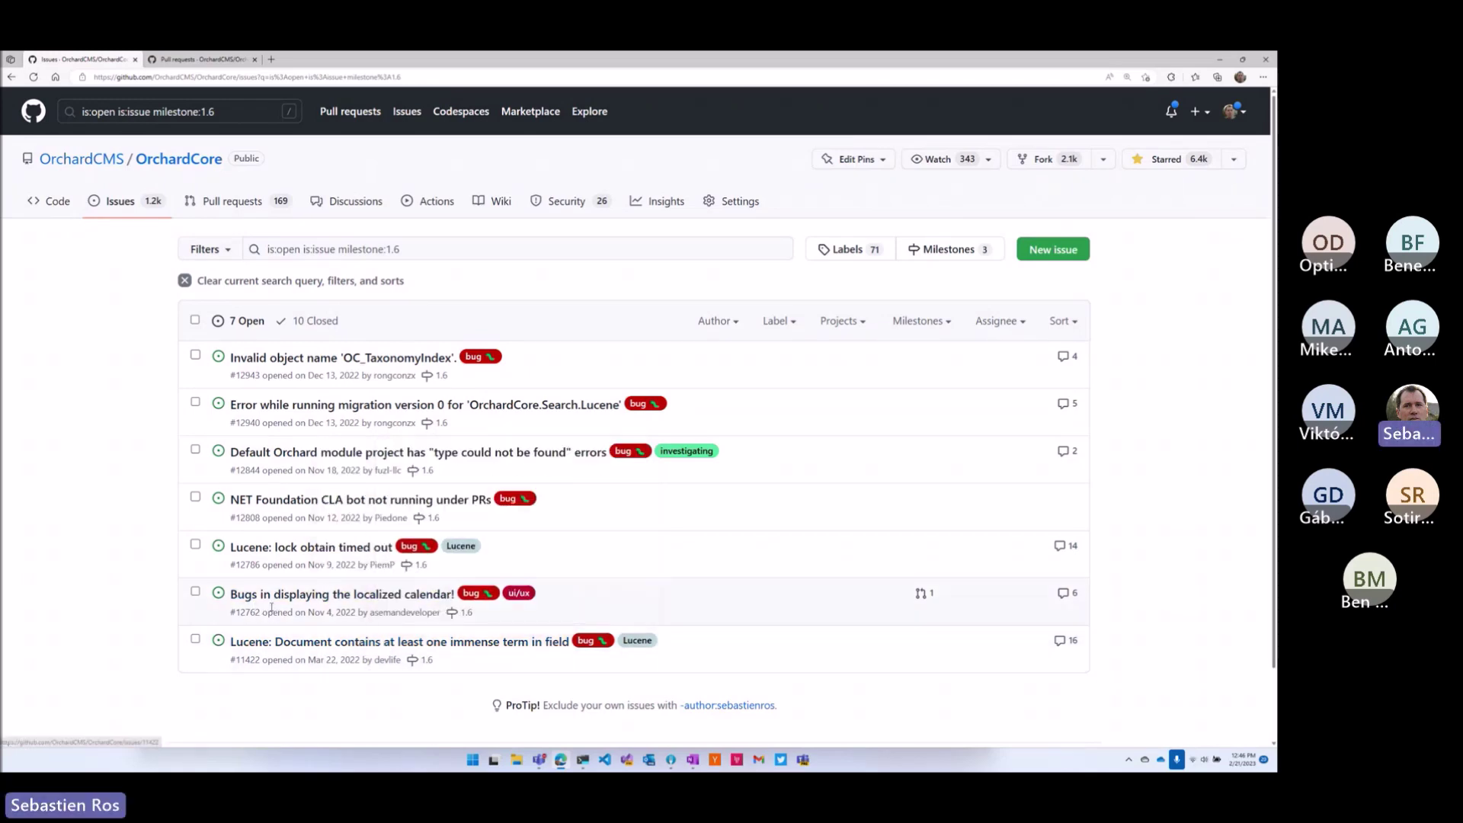
mouse_move(278, 601)
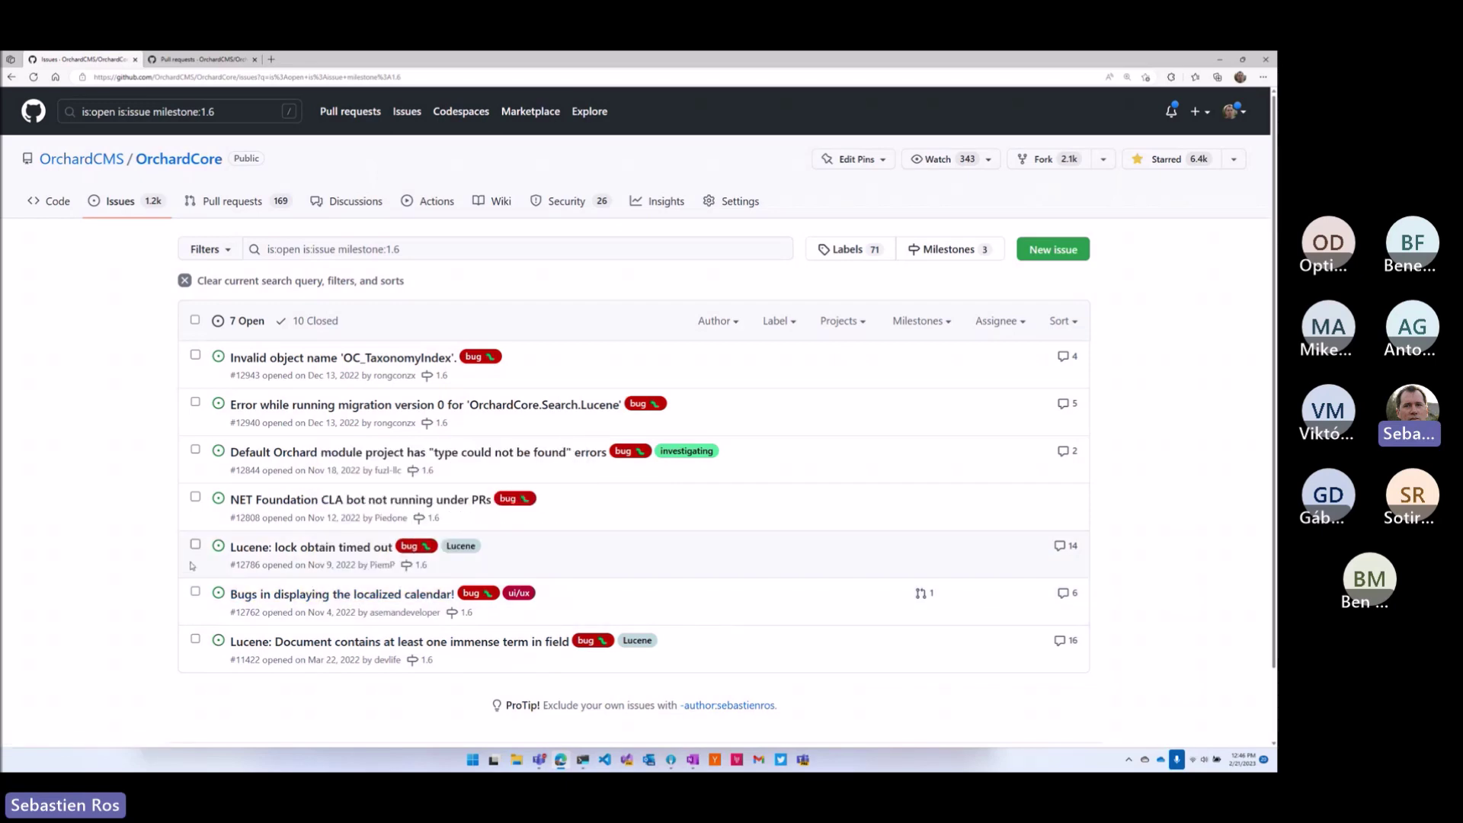
Add the P0 label to NET Foundation CLA bot issue #12808 alongside bug
mouse_move(348, 549)
middle_click(290, 503)
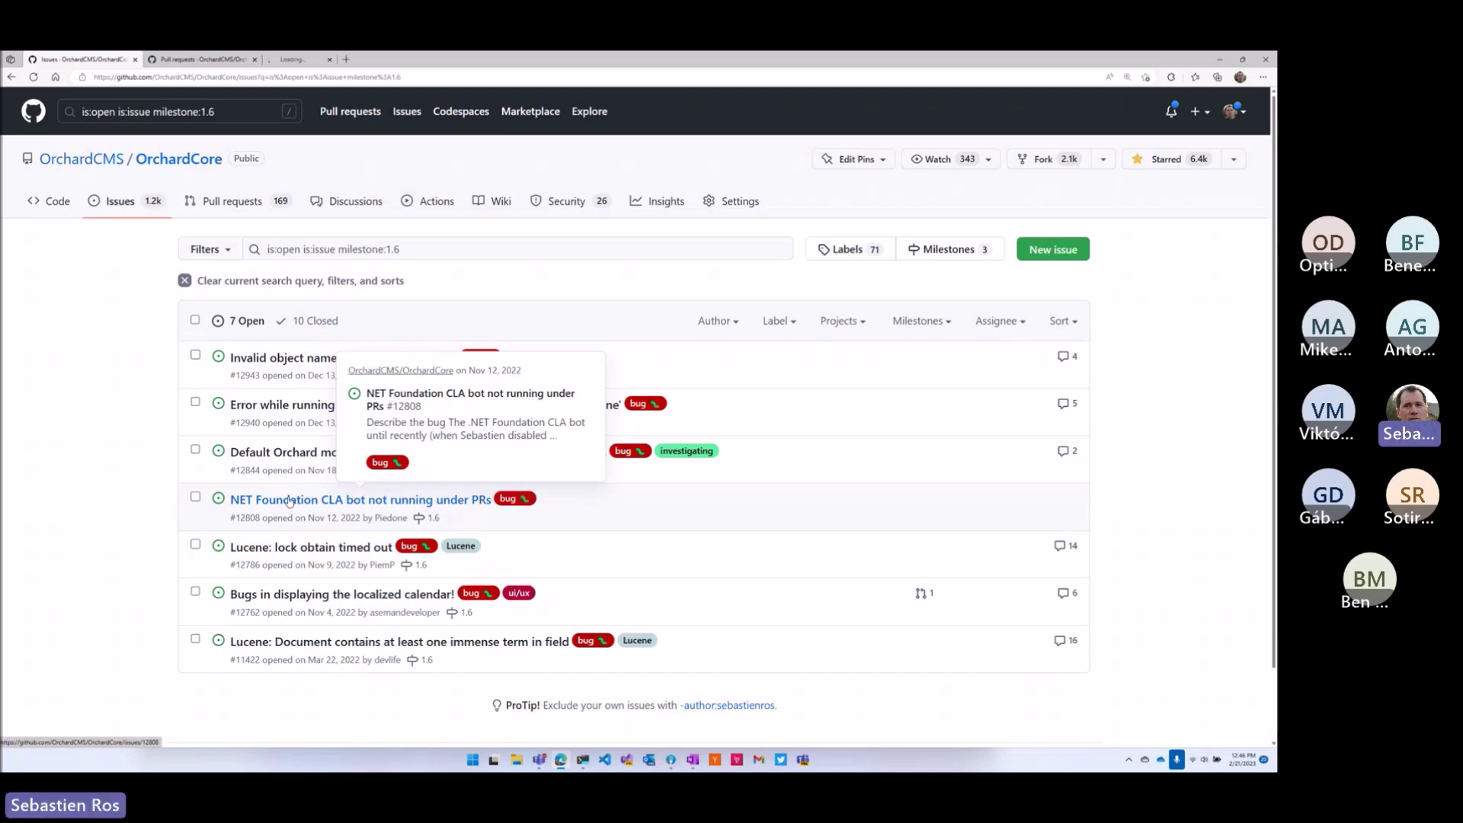
left_click(344, 58)
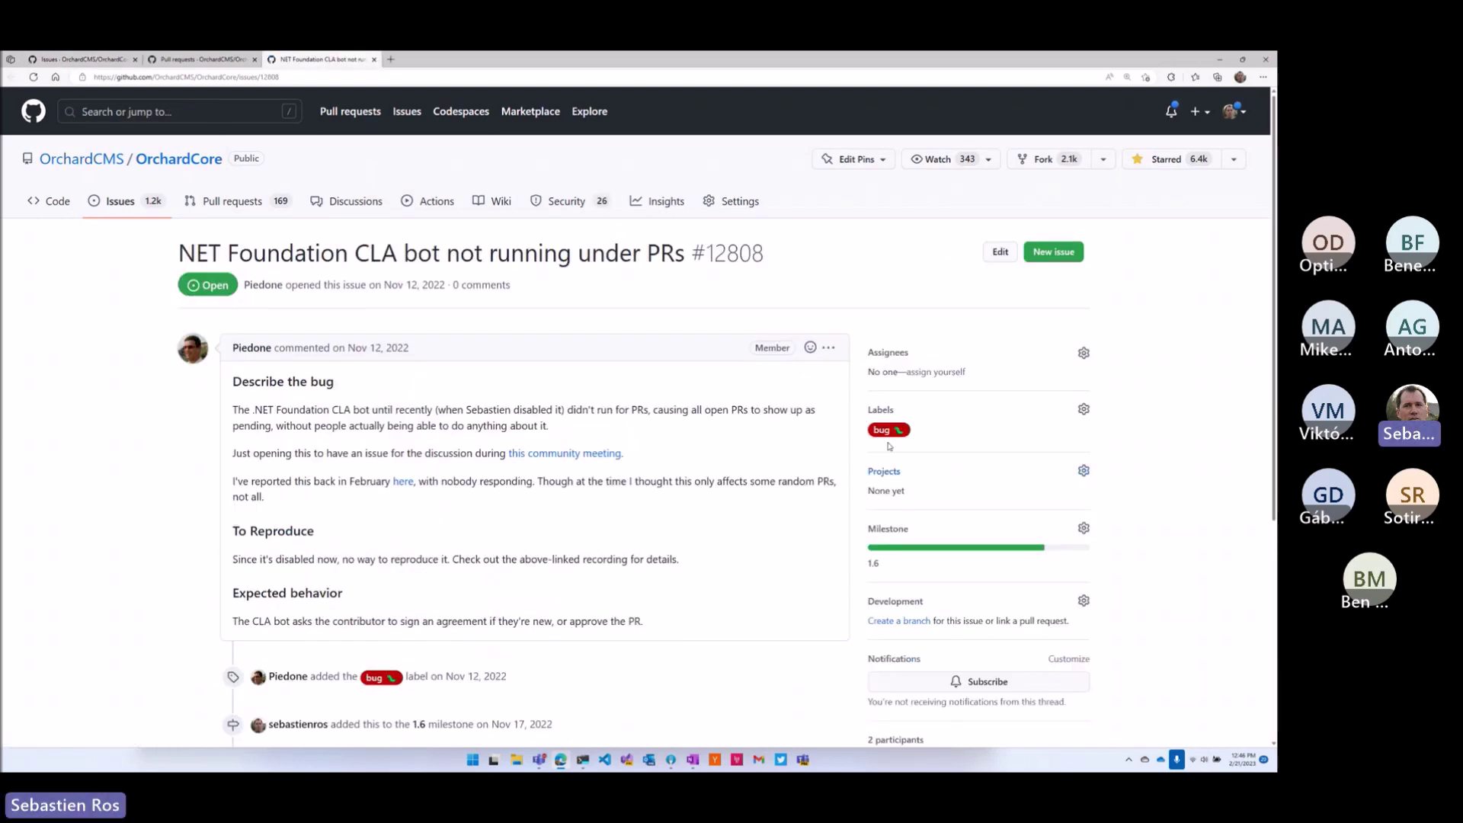
left_click(884, 414)
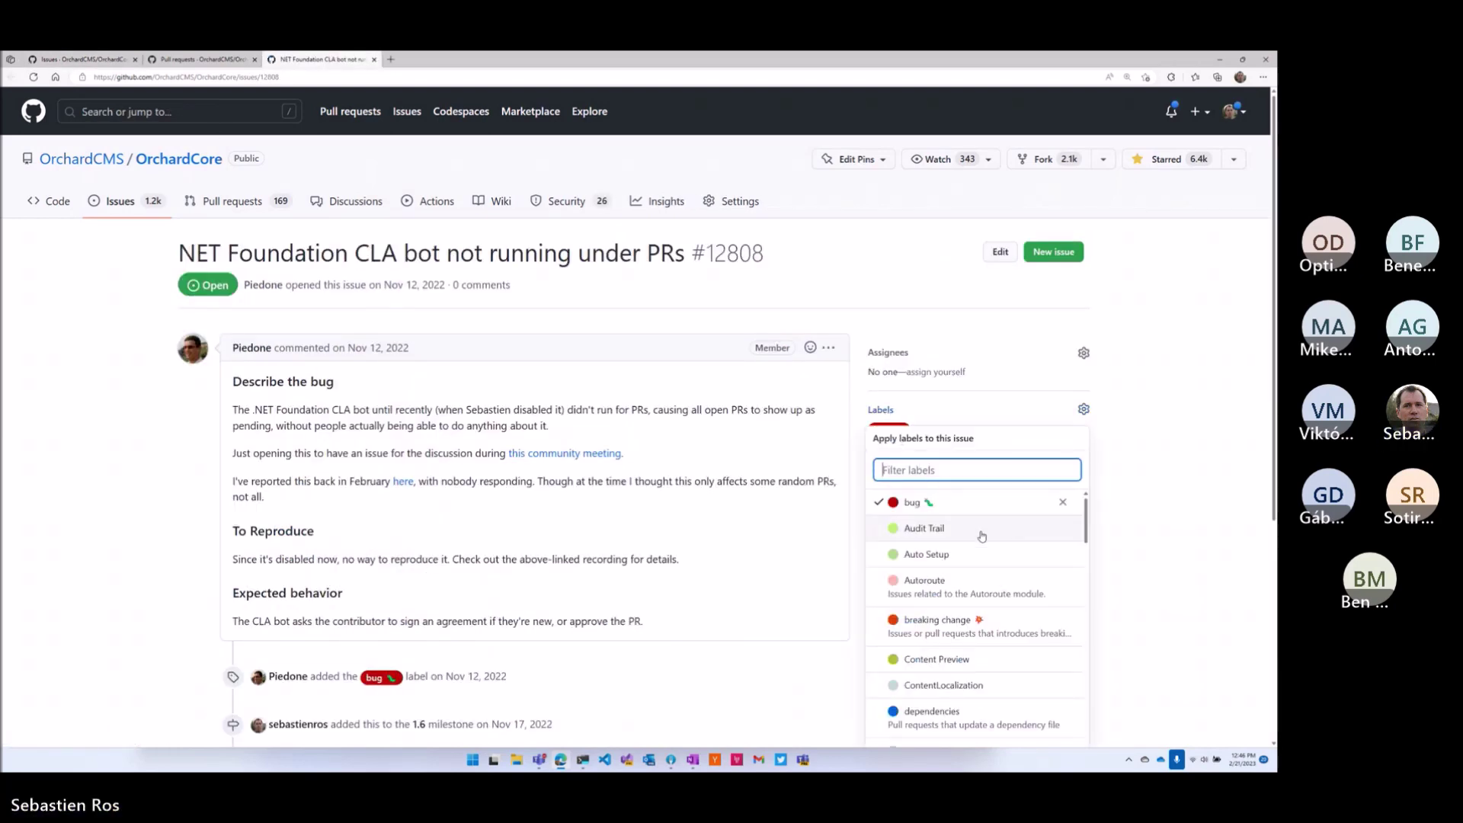
scroll(991, 474, "down", 4)
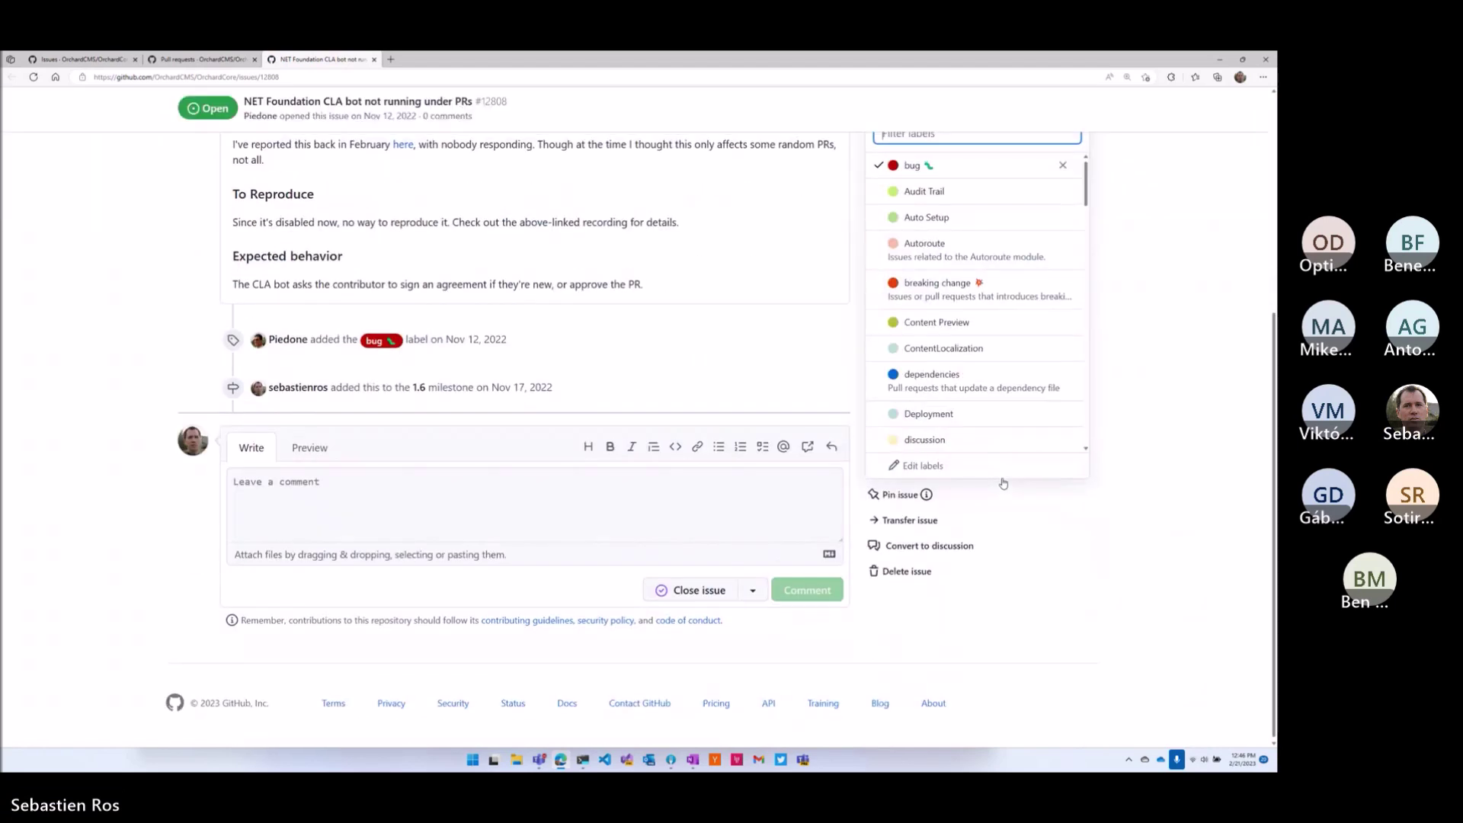
scroll(991, 474, "up", 4)
type("p0")
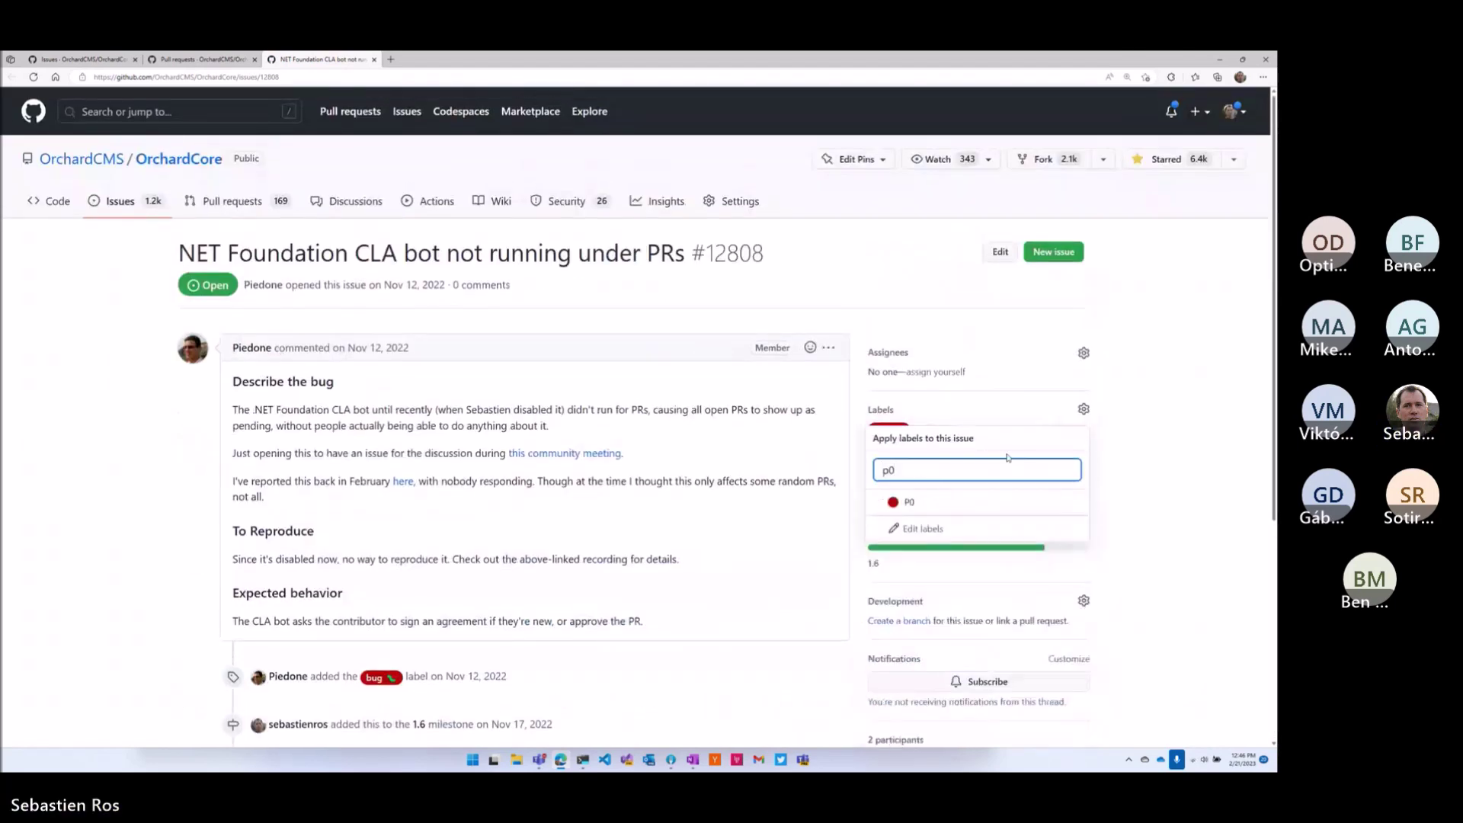
key("Escape")
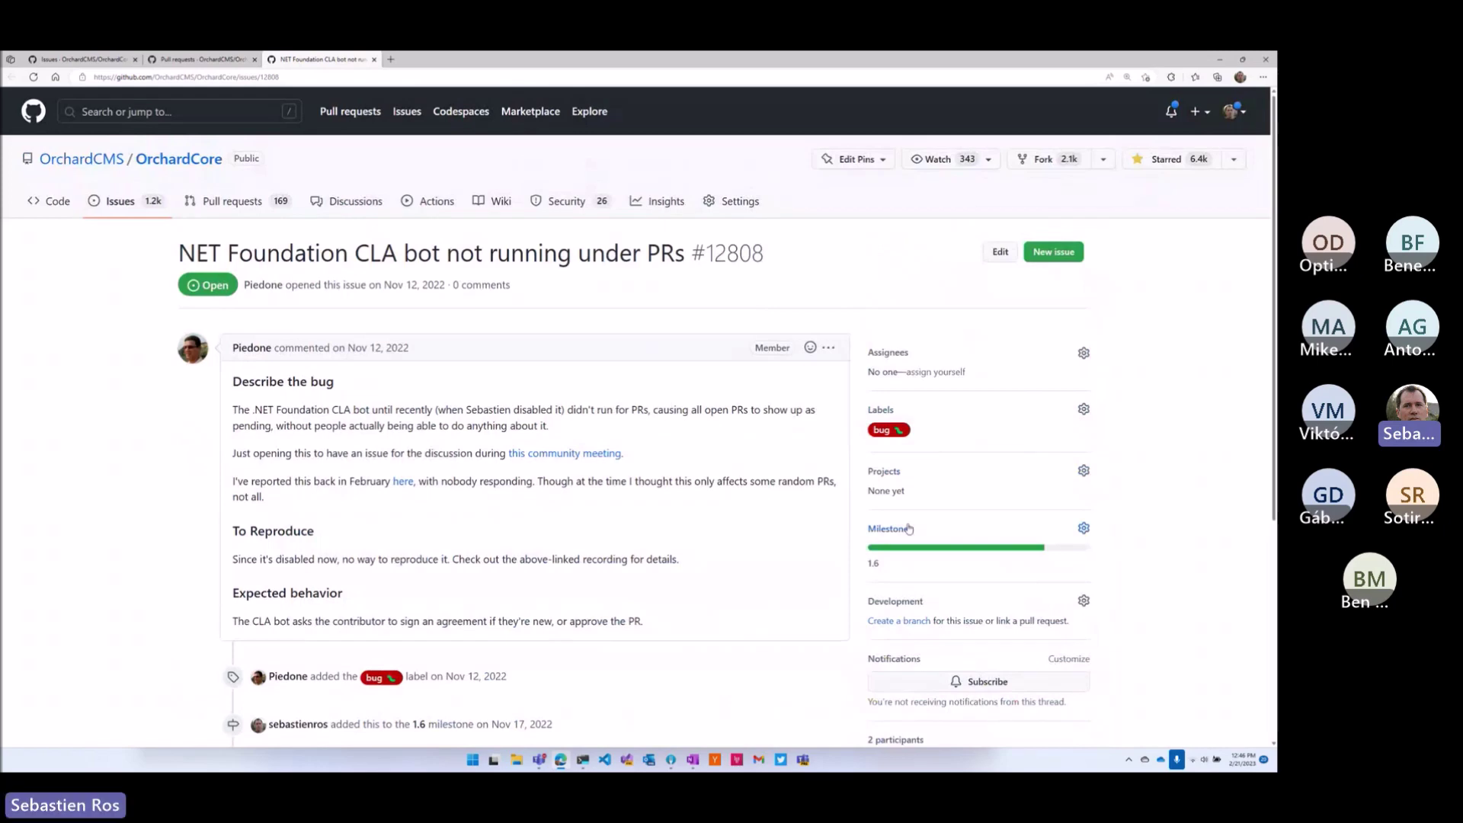
Check the issue's milestone without changing it, then close the issue page
left_click(925, 533)
left_click(922, 661)
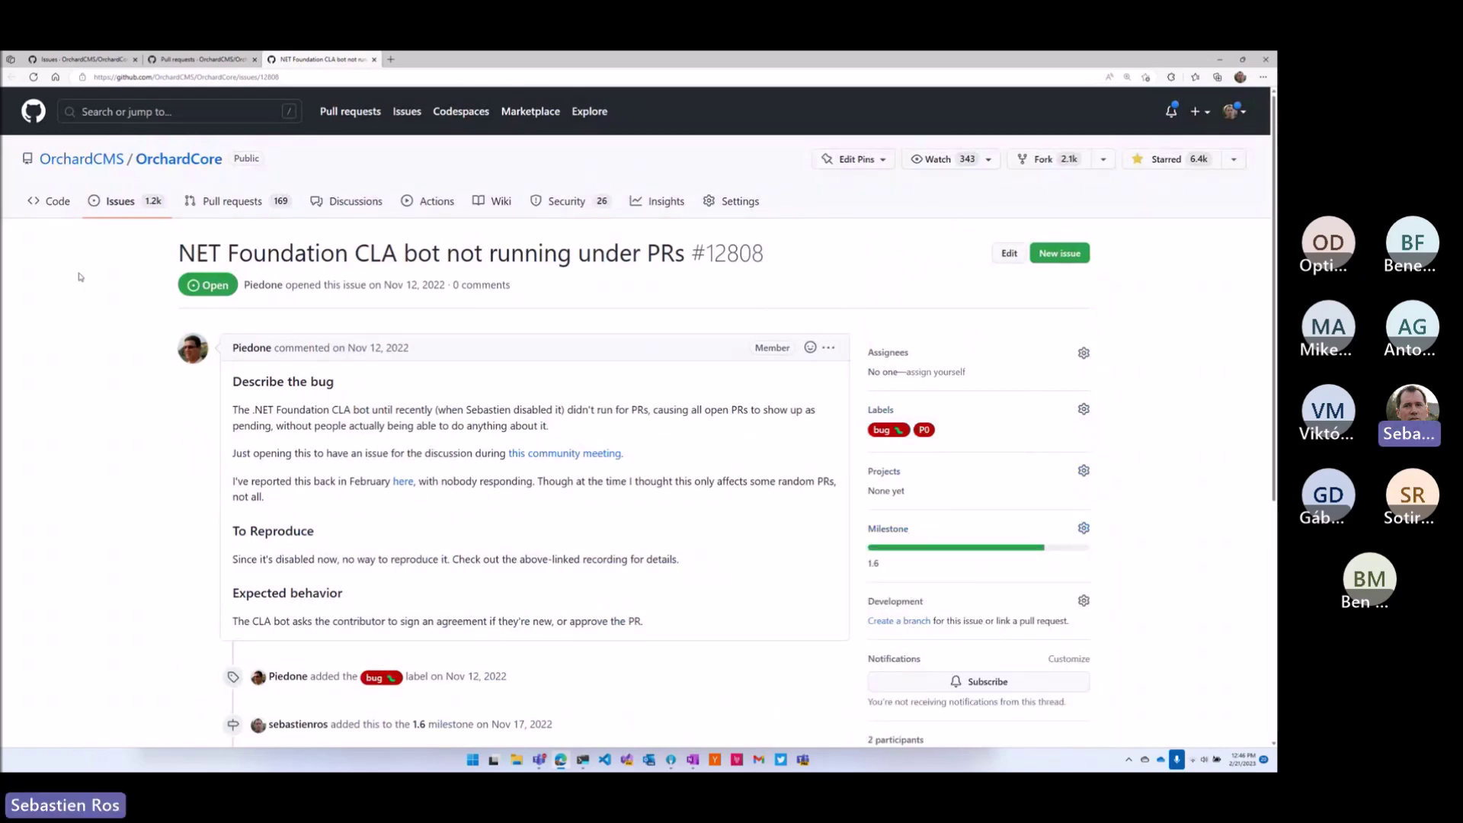
key("ctrl+w")
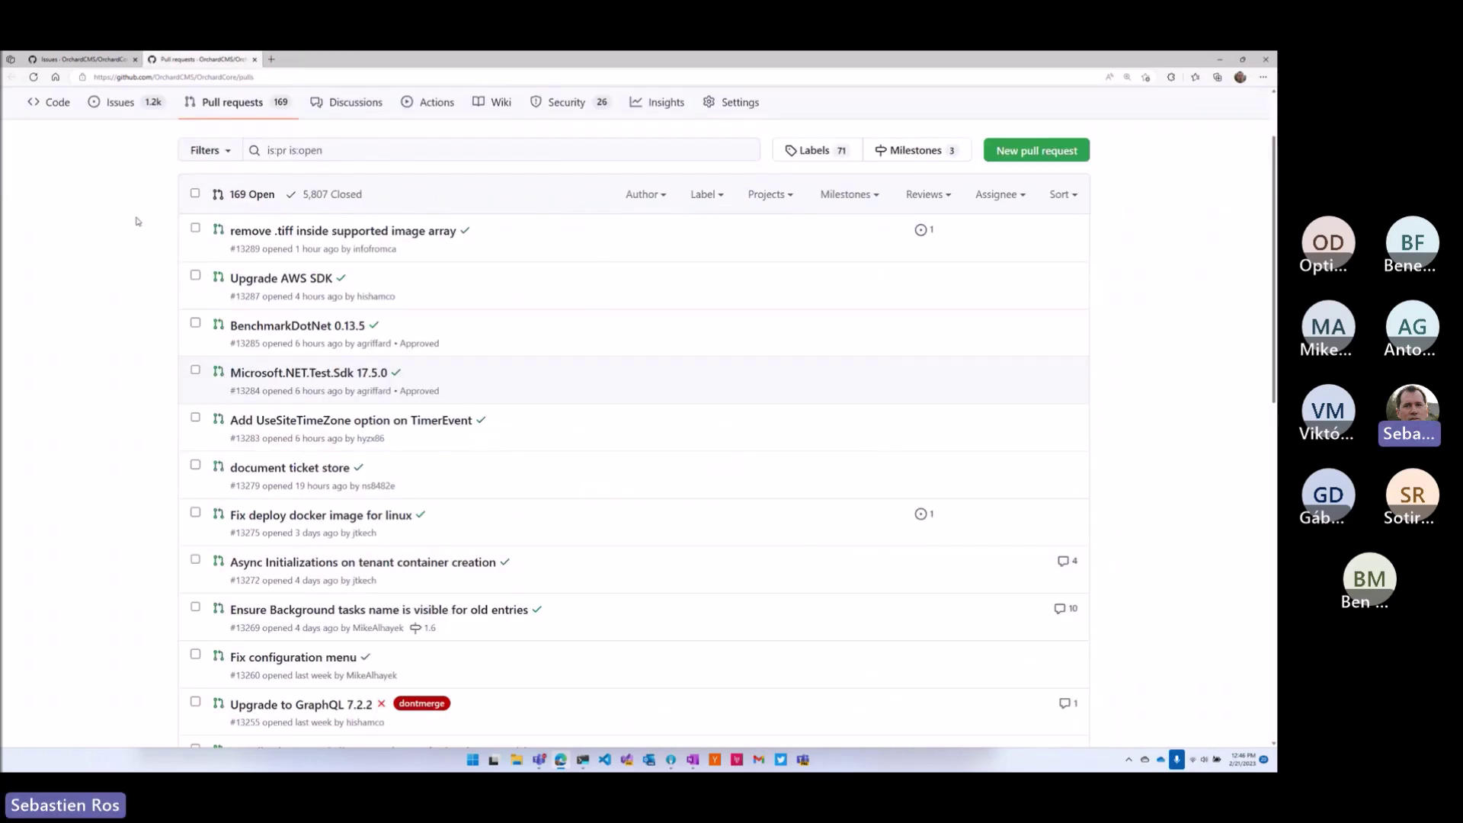
Open OC_TaxonomyIndex issue #12943 in a new tab and read through its comments
left_click(88, 60)
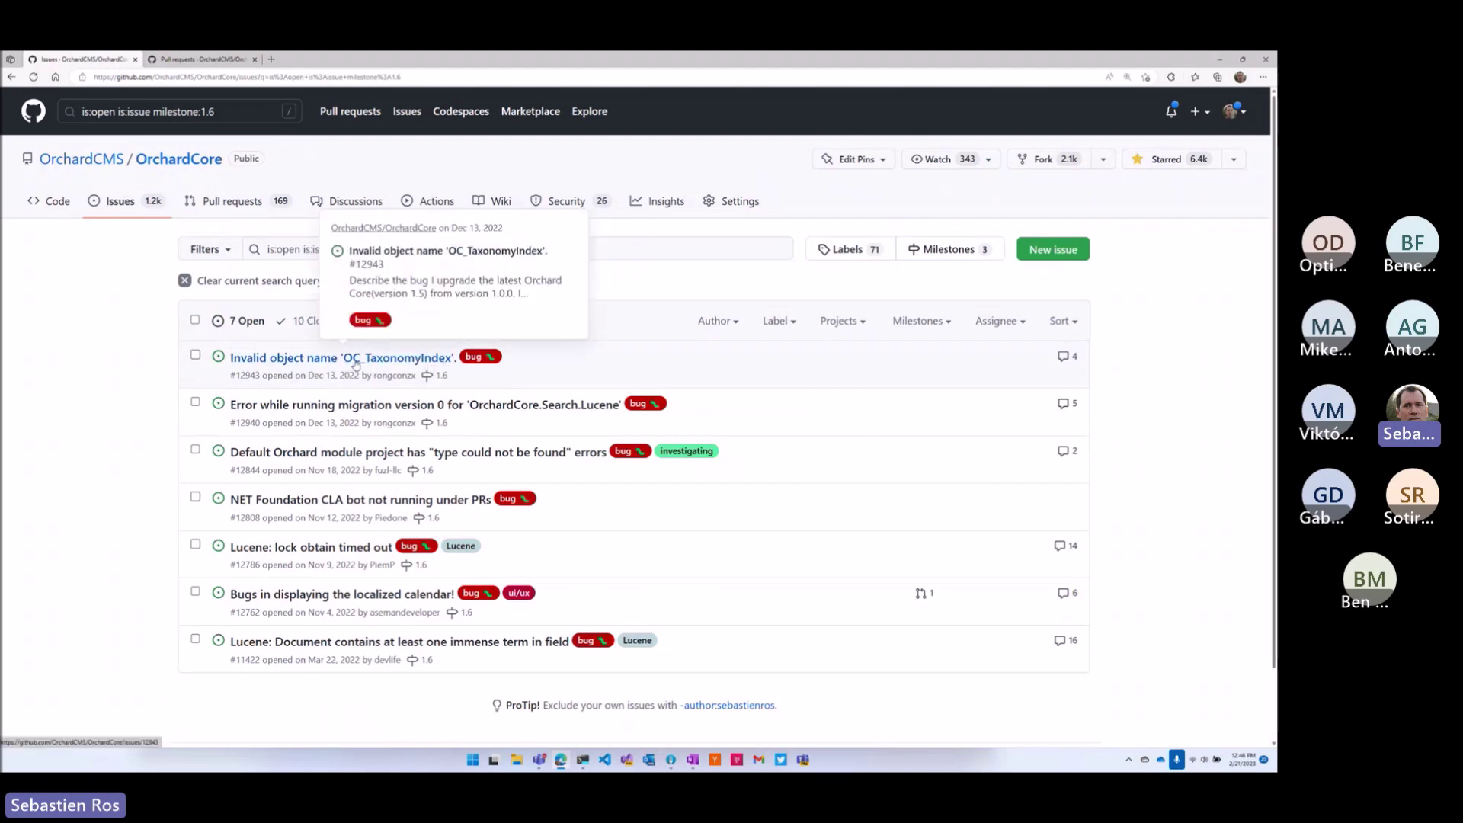
middle_click(446, 363)
left_click(326, 59)
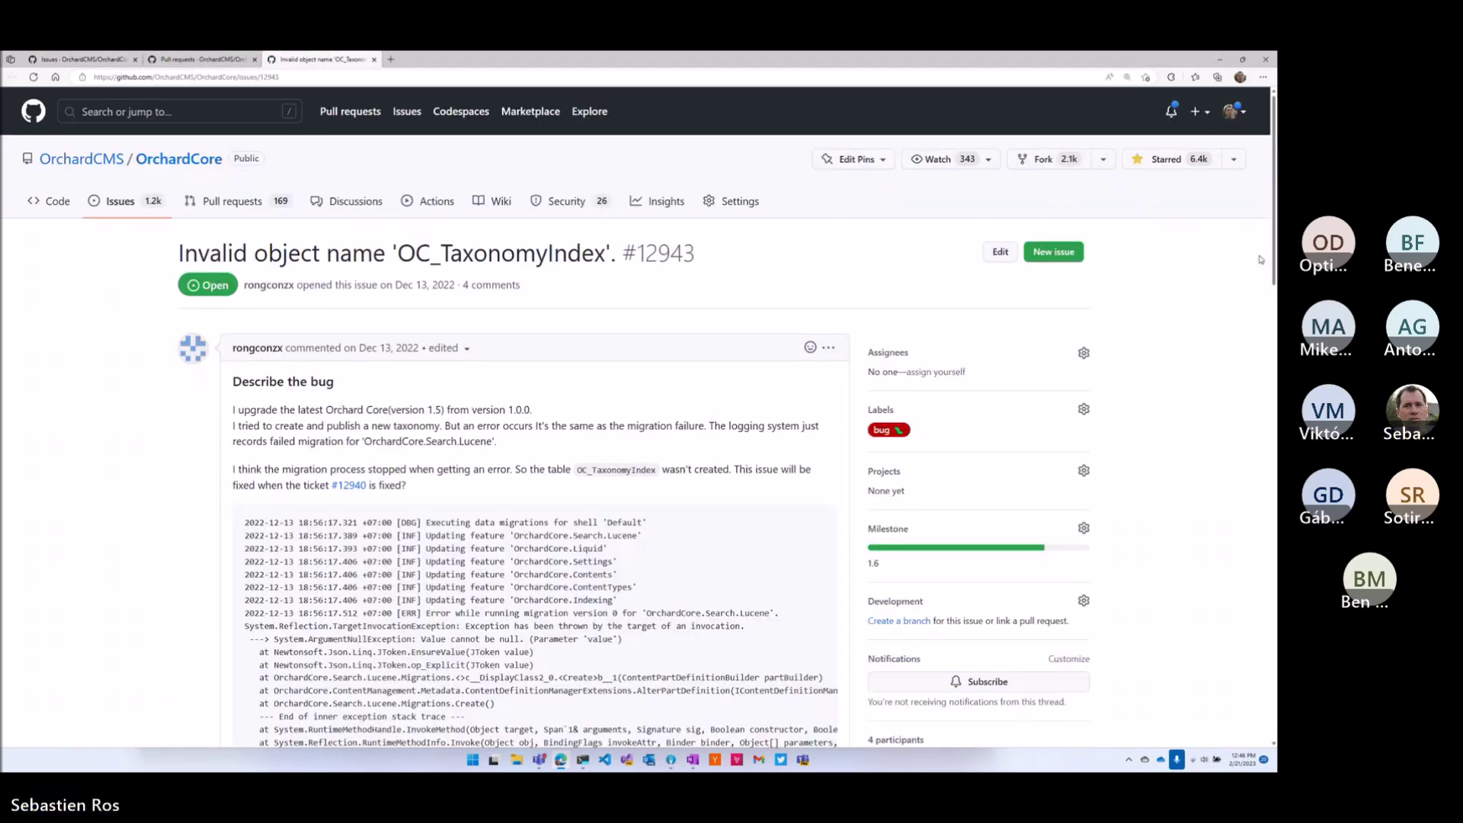
left_click_drag(1273, 263, 1260, 701)
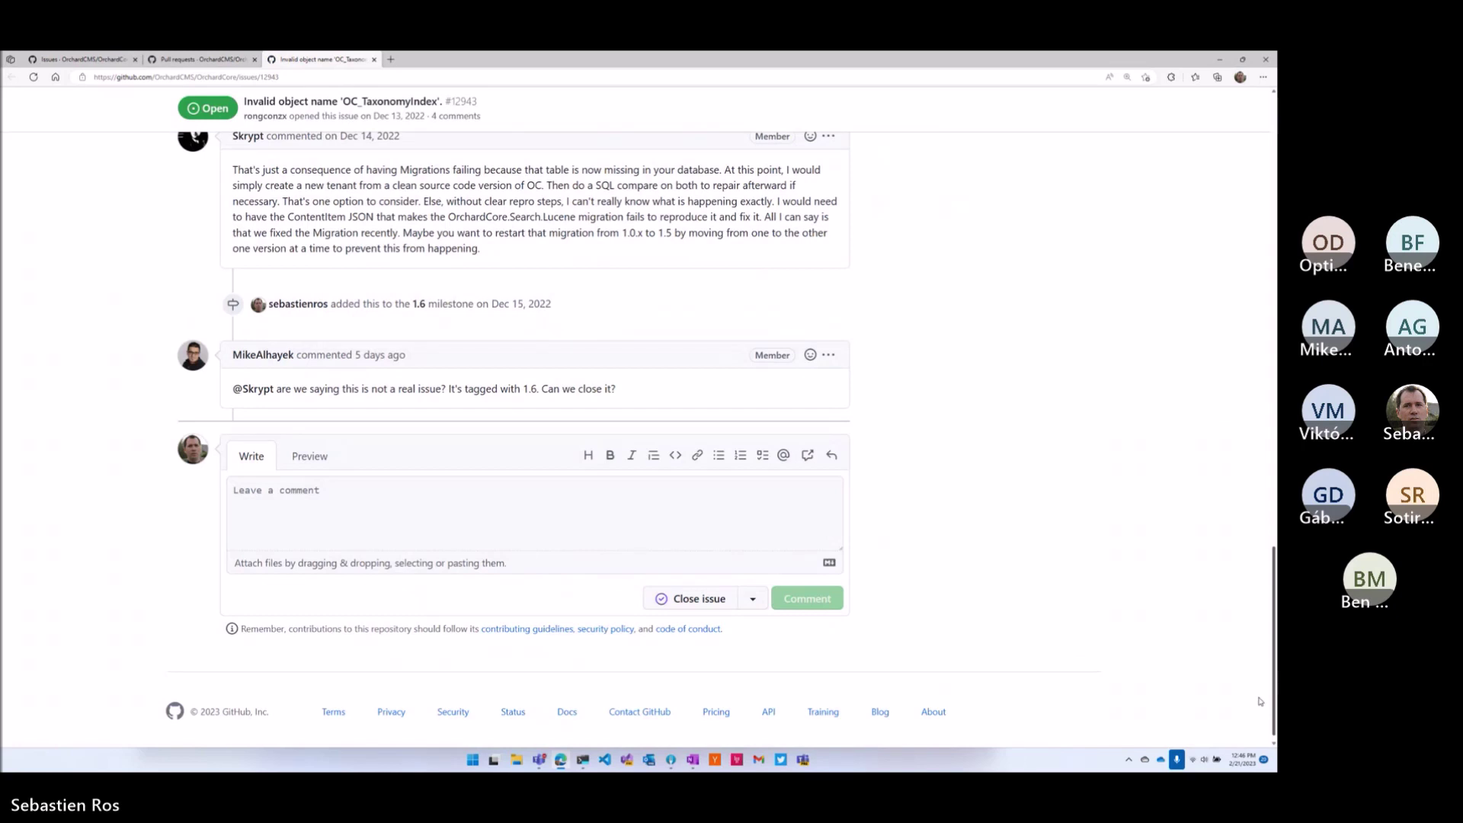
left_click_drag(1260, 701, 1260, 693)
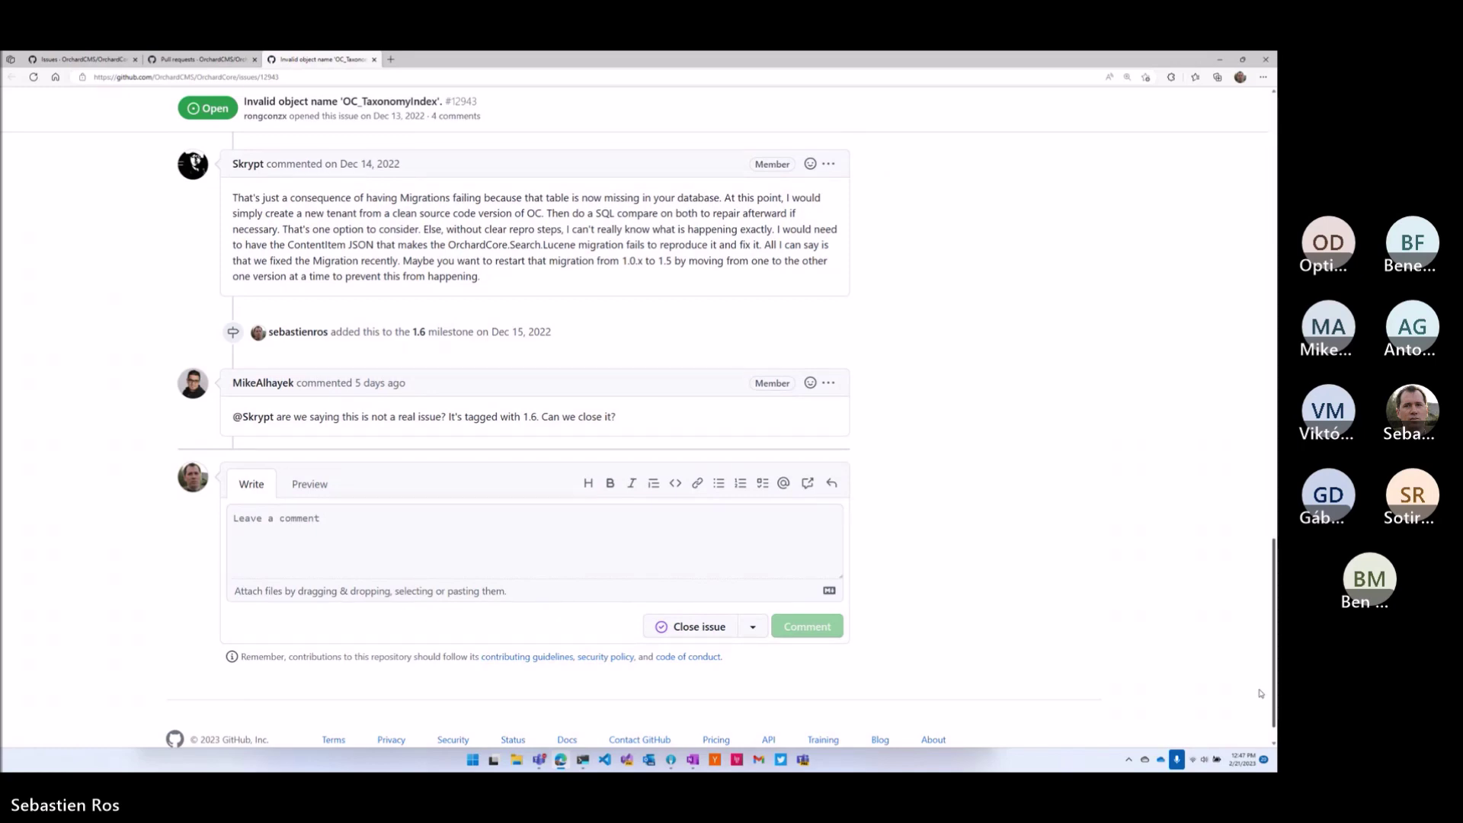
left_click_drag(1259, 693, 1259, 244)
Close the open pull requests page and return to the milestone 1.6 issue list
left_click(200, 59)
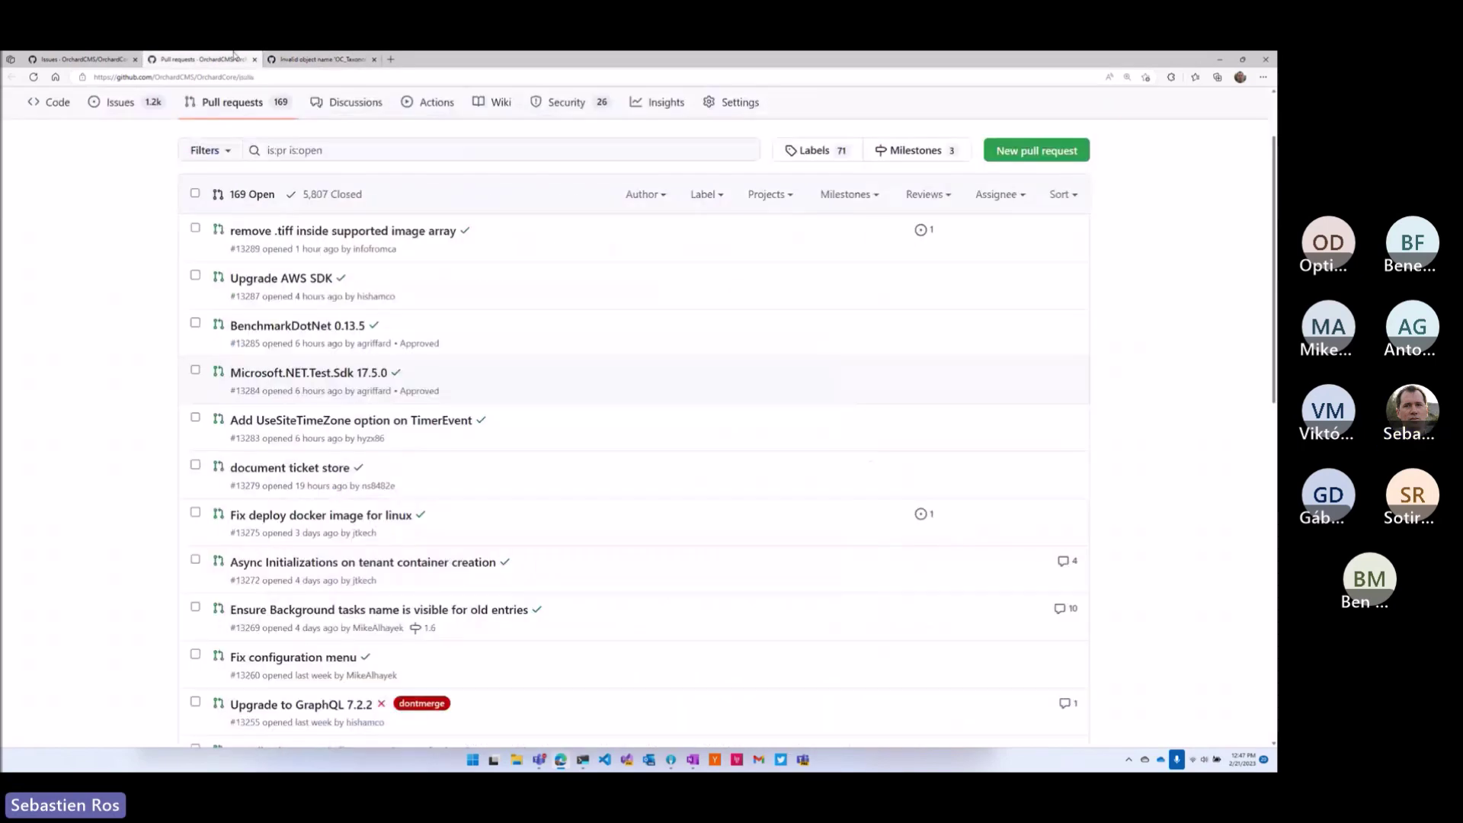
left_click(84, 58)
left_click(254, 58)
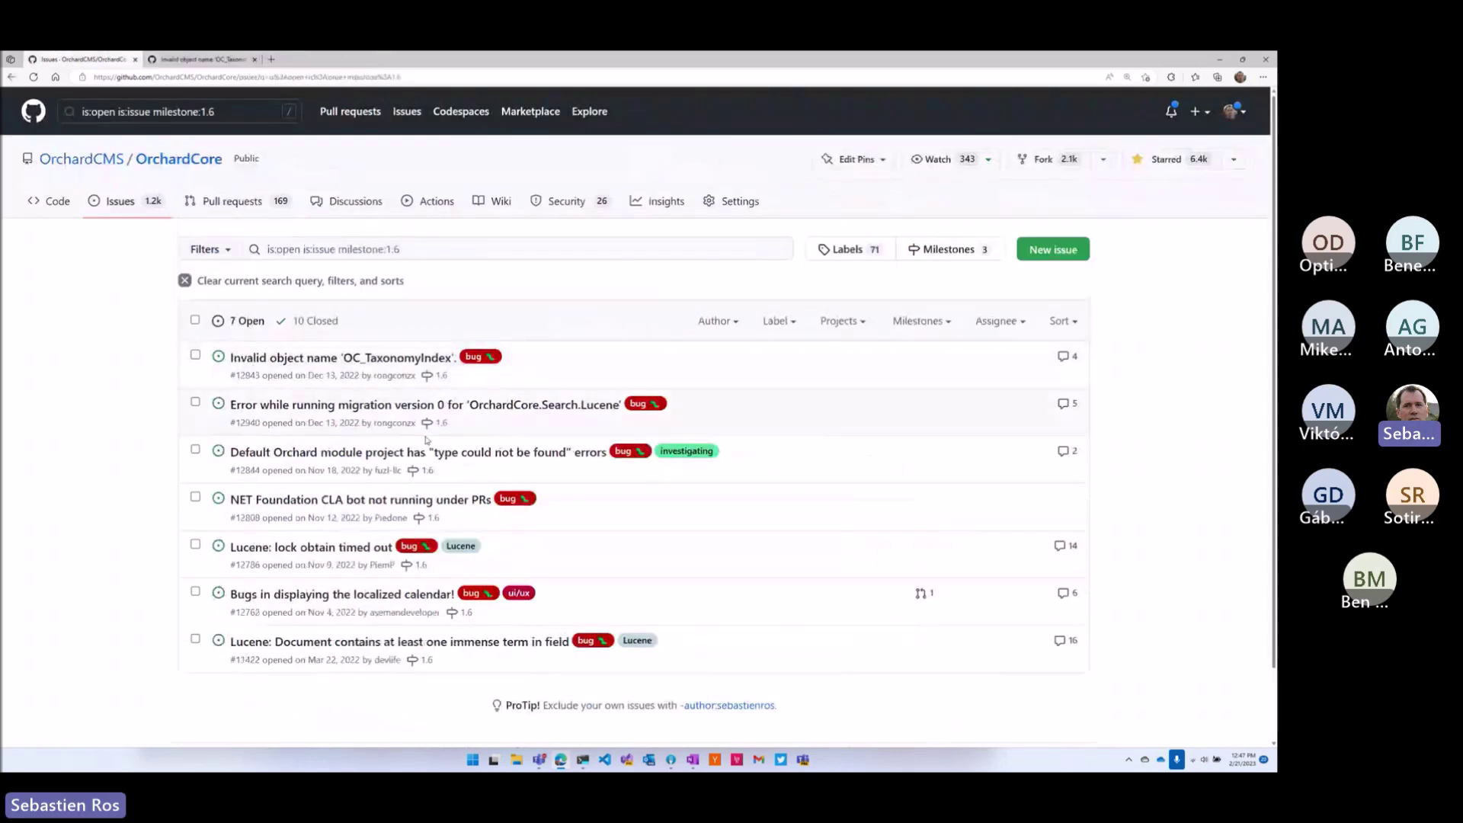
mouse_move(474, 409)
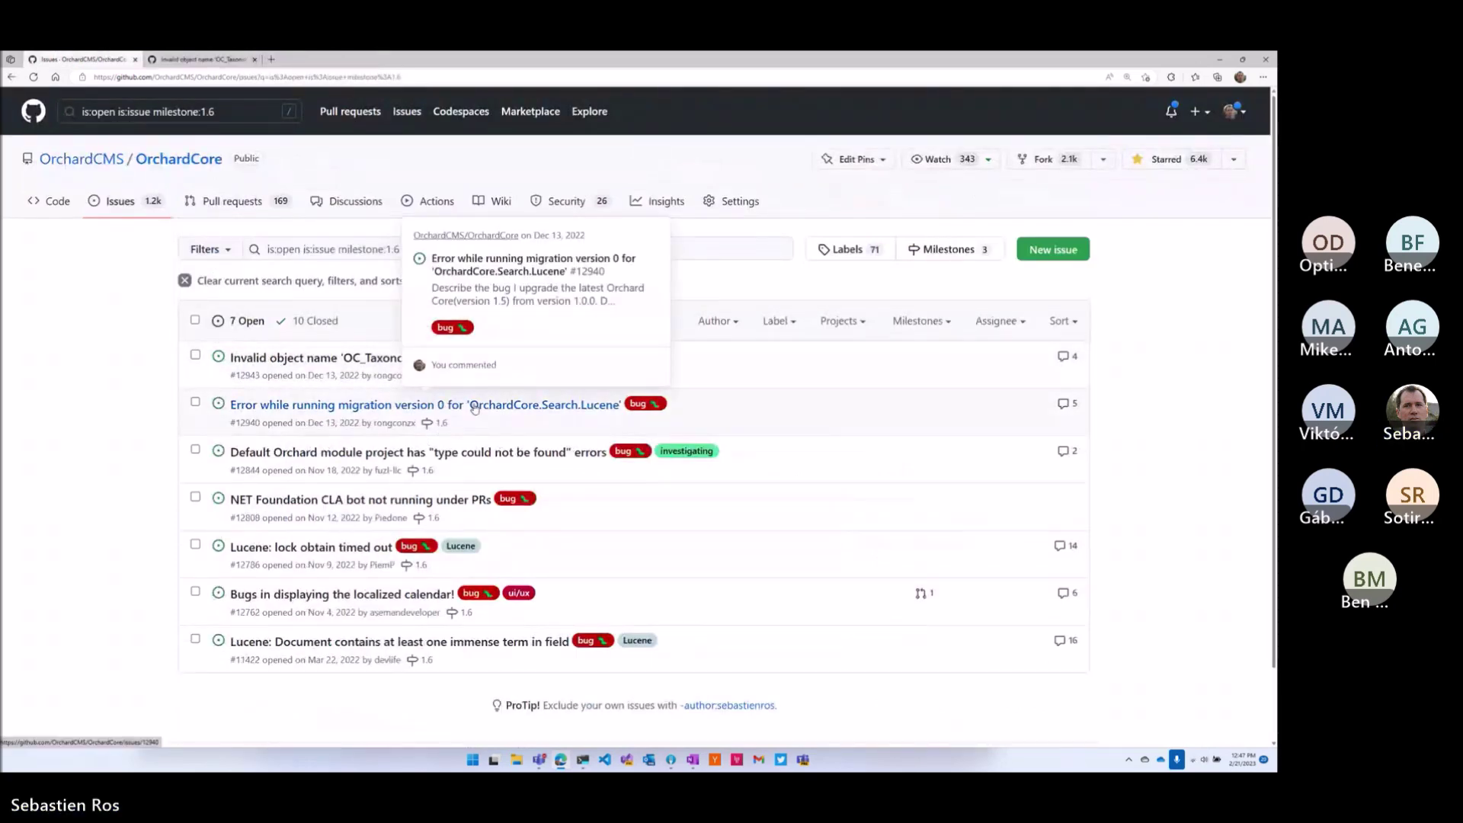
mouse_move(349, 457)
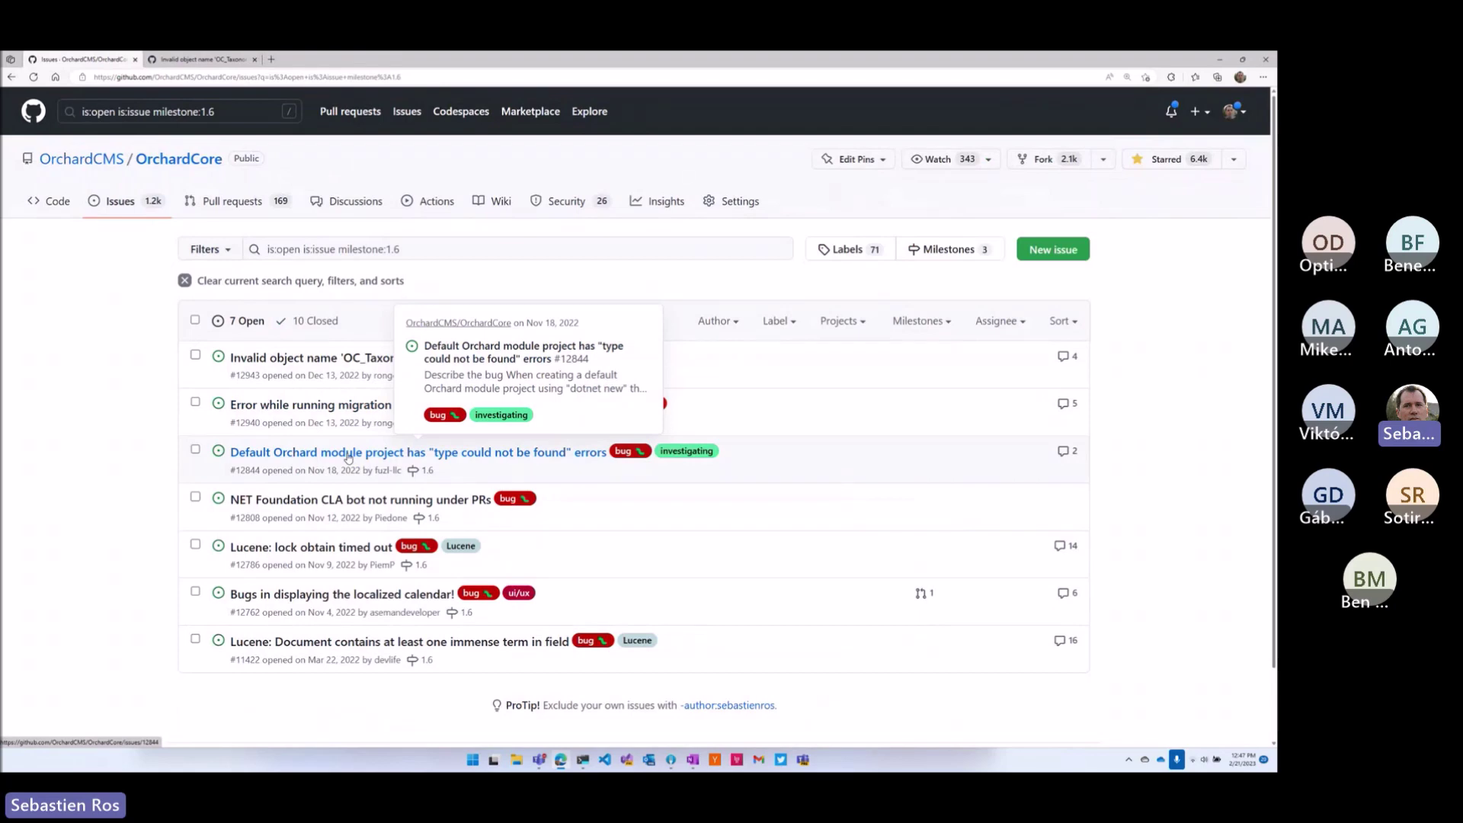
Read issue #12844 on module-project 'type could not be found' errors, then return to #12943
middle_click(393, 456)
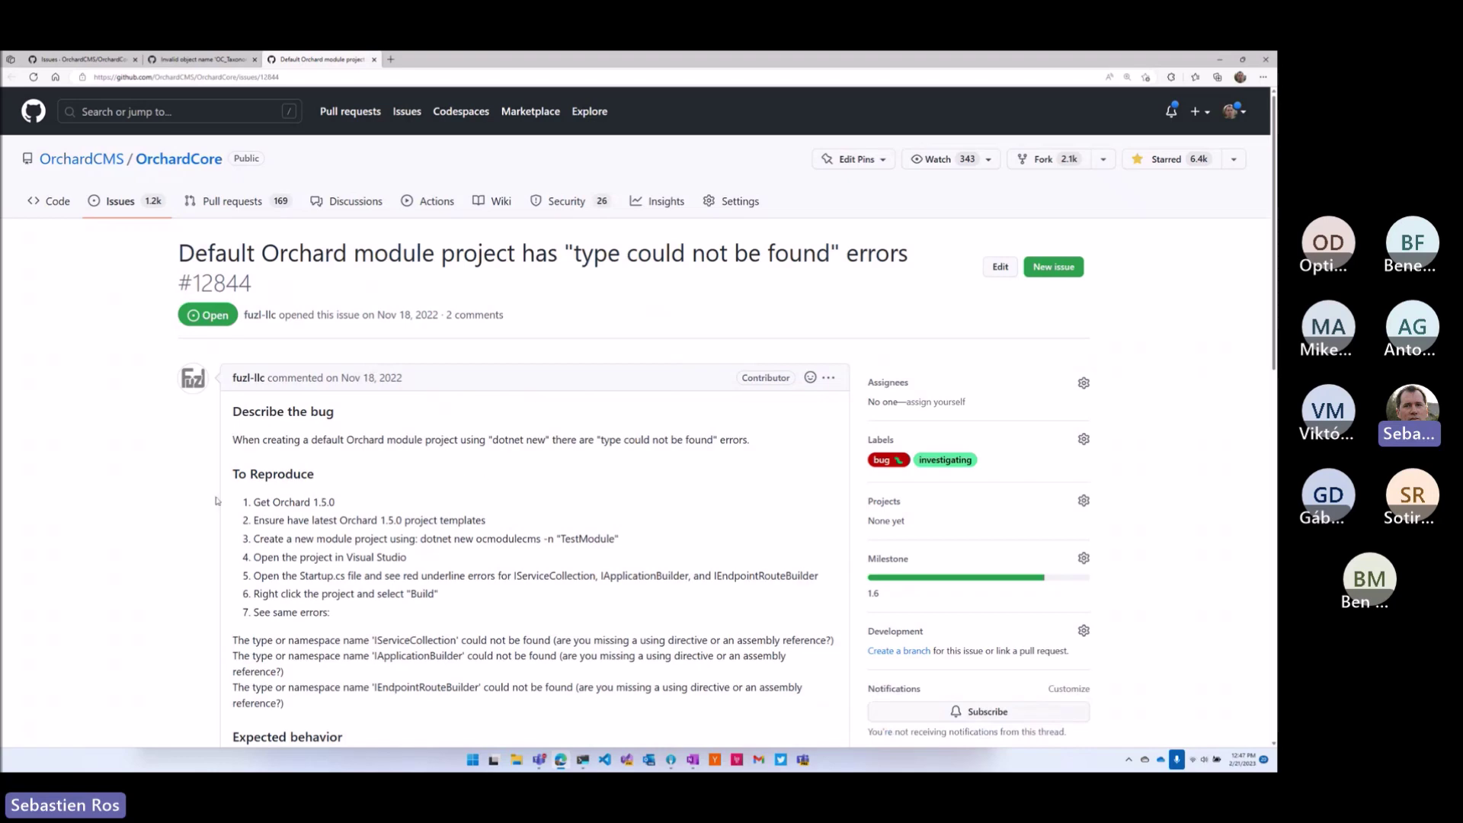
scroll(410, 510, "down", 10)
scroll(96, 510, "down", 3)
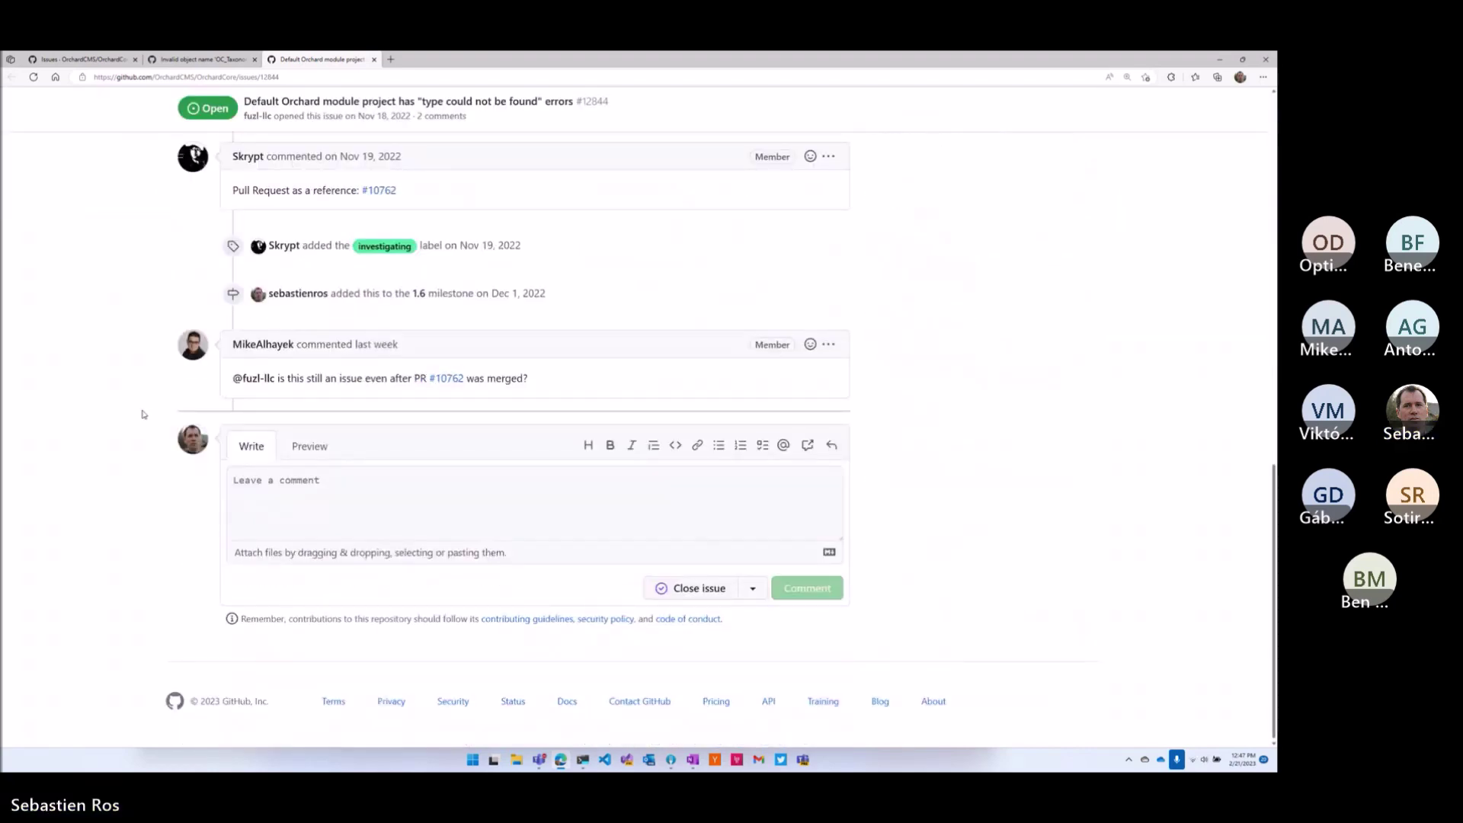
scroll(116, 439, "up", 1)
scroll(116, 439, "up", 1)
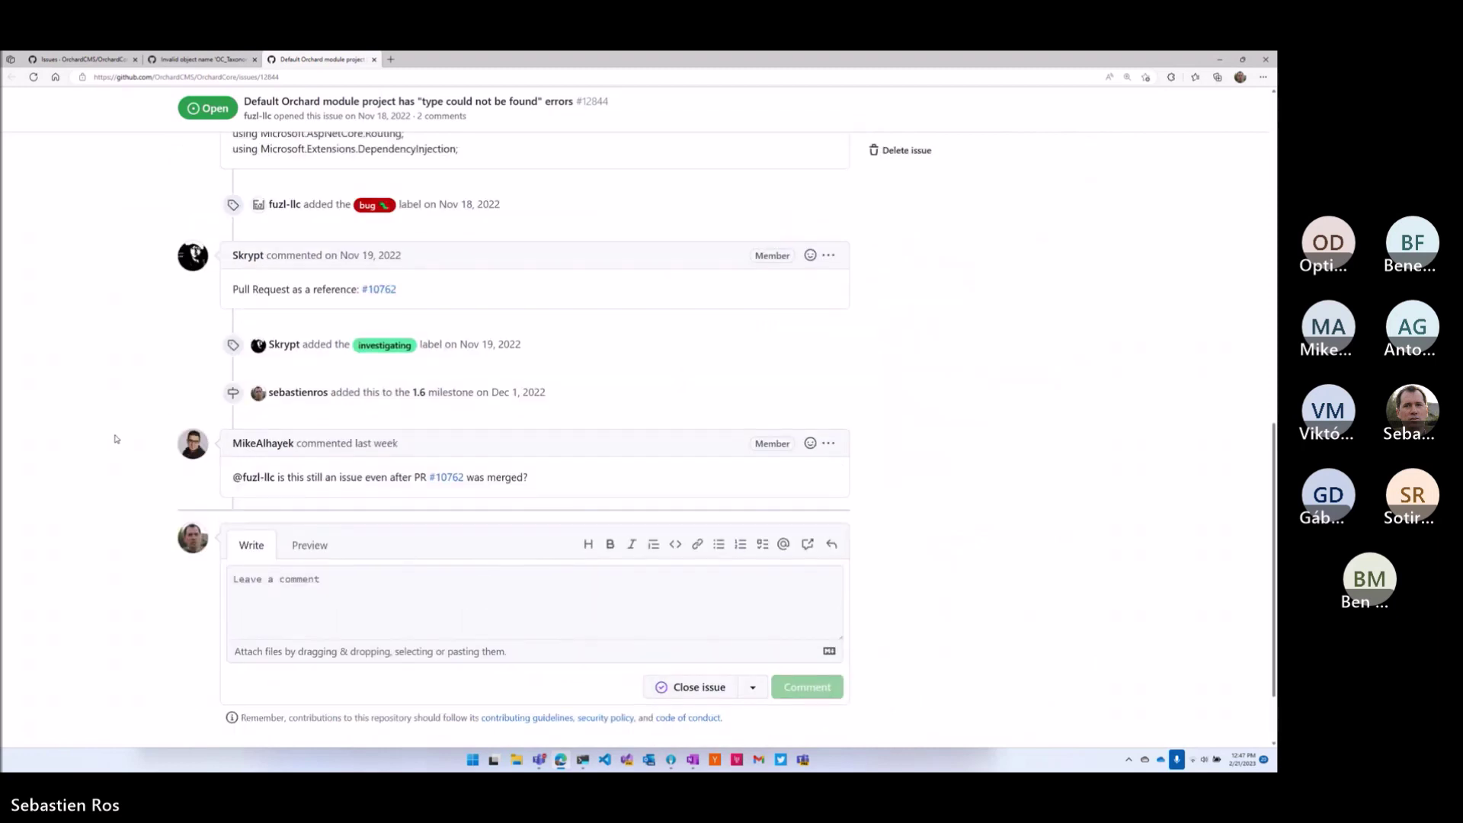
mouse_move(454, 478)
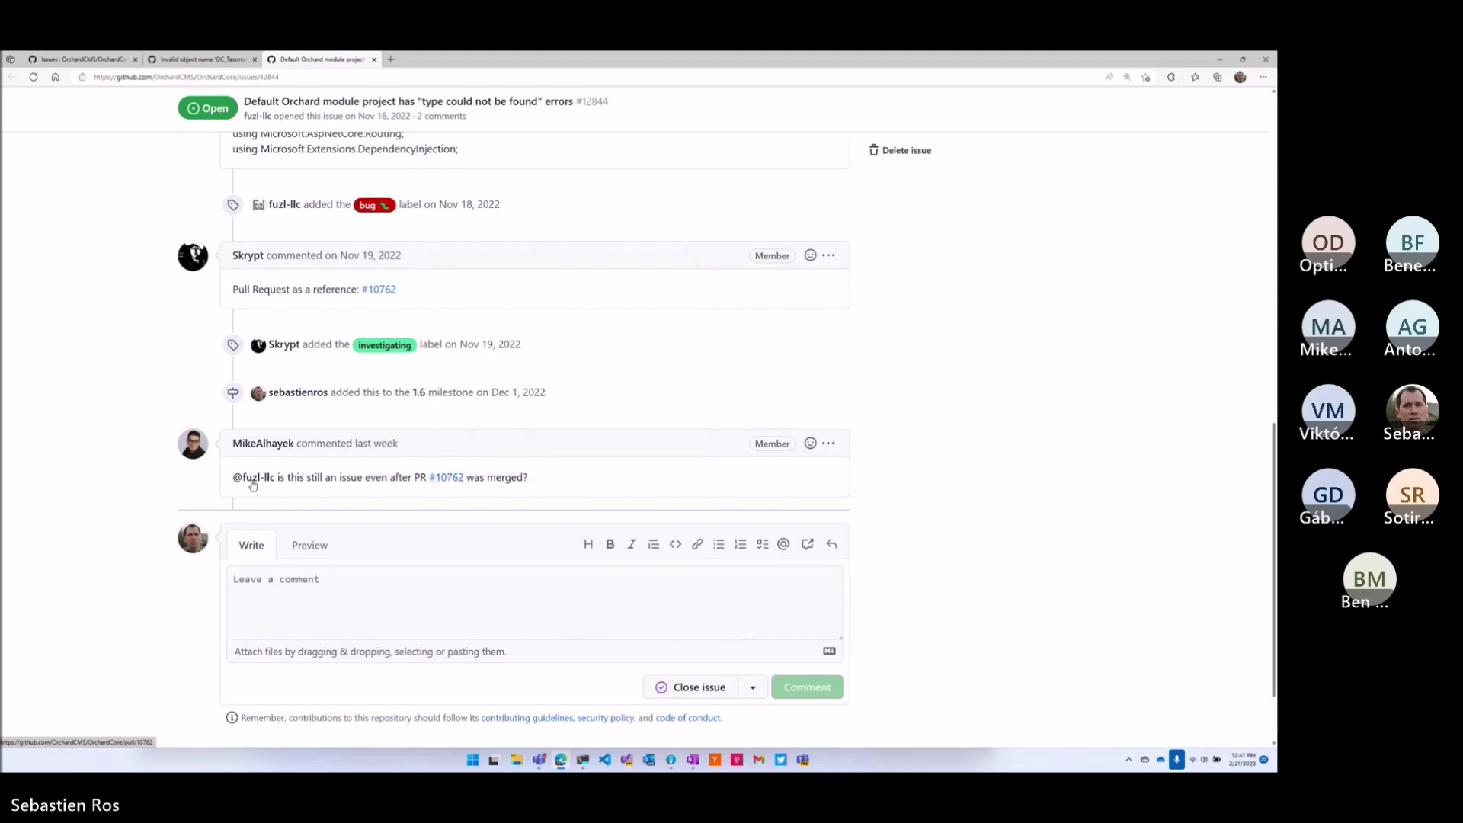
scroll(106, 499, "up", 15)
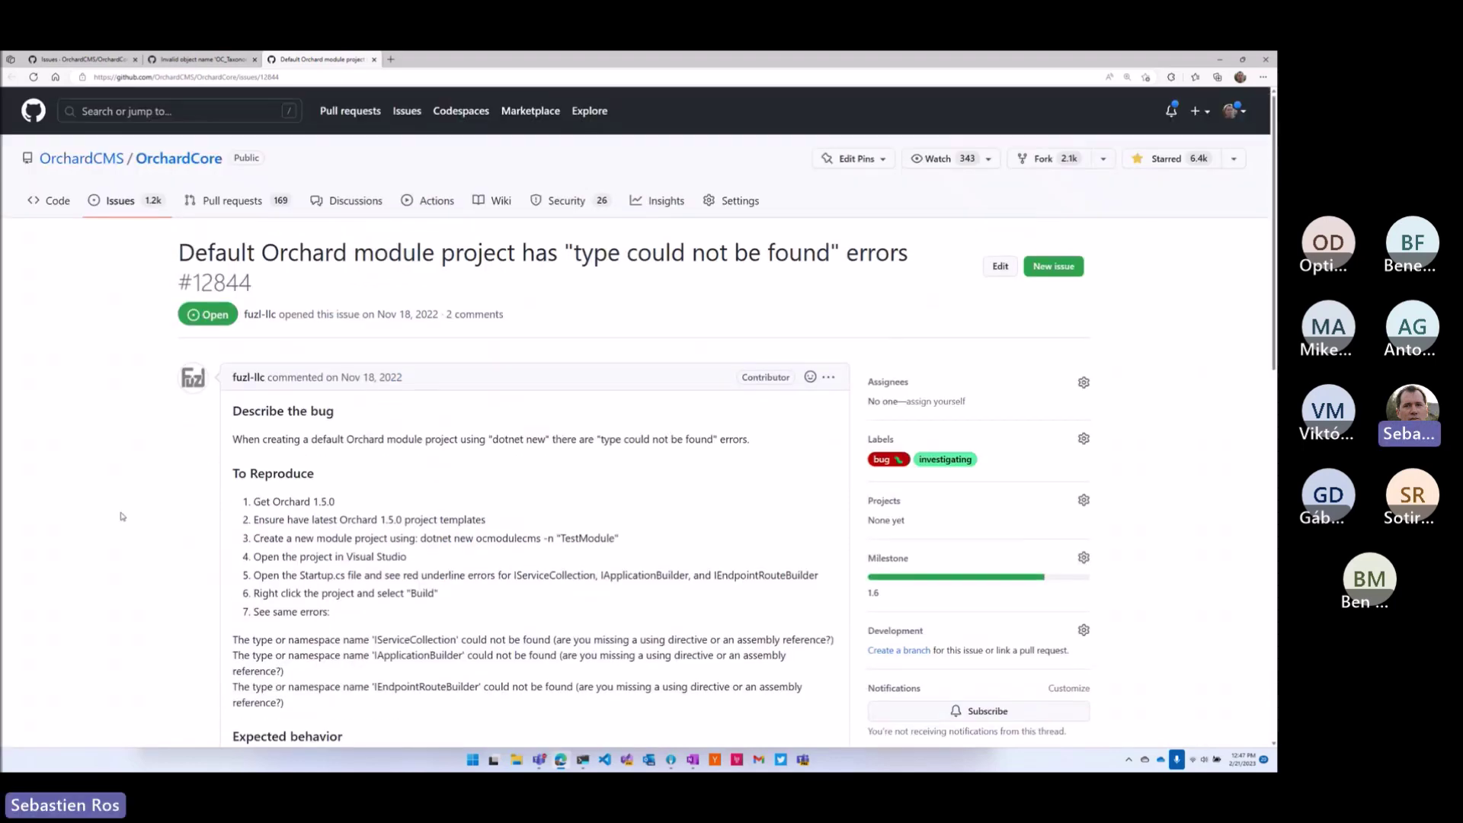
left_click(229, 59)
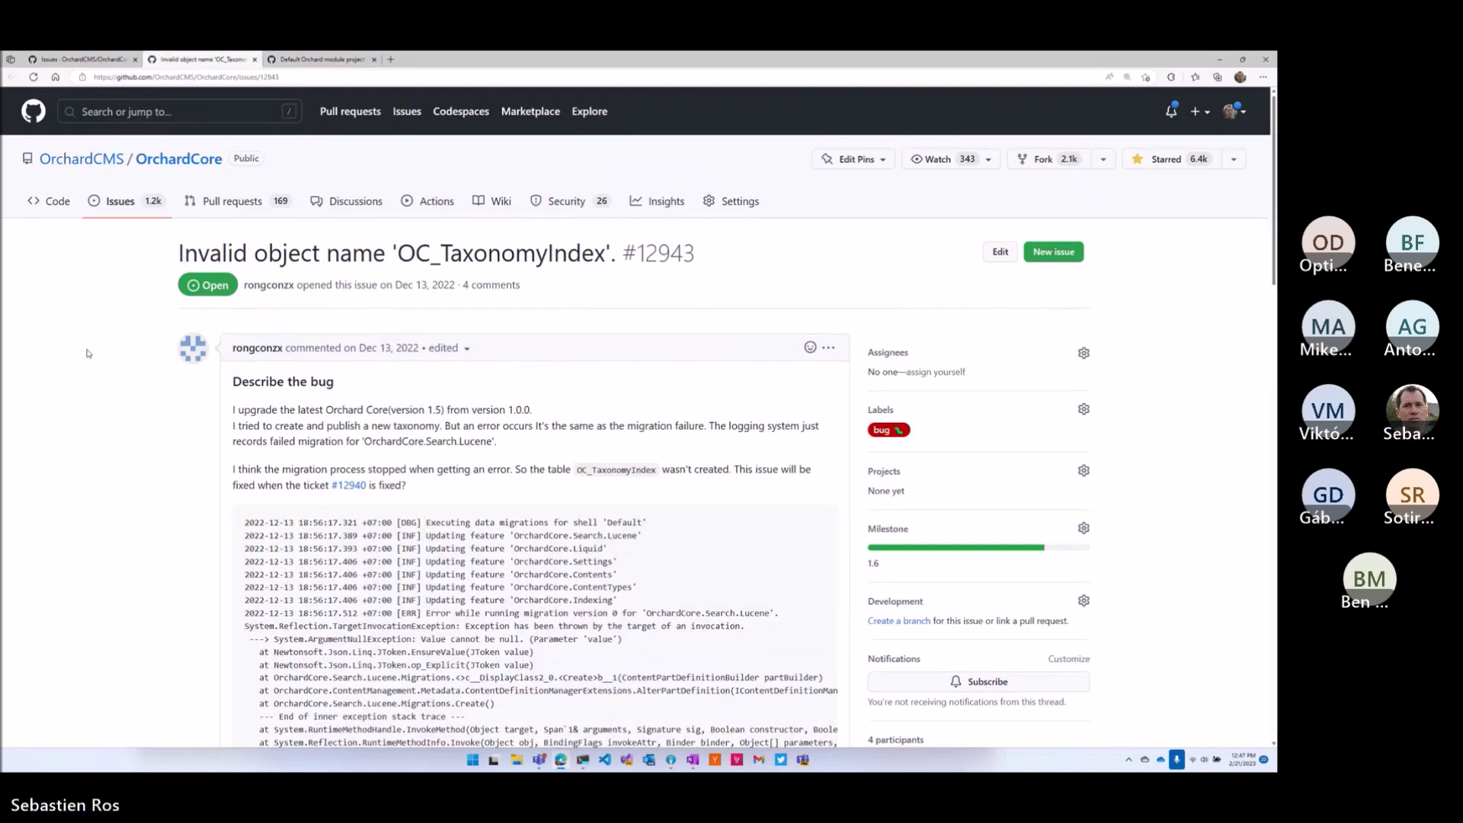
scroll(88, 354, "down", 1)
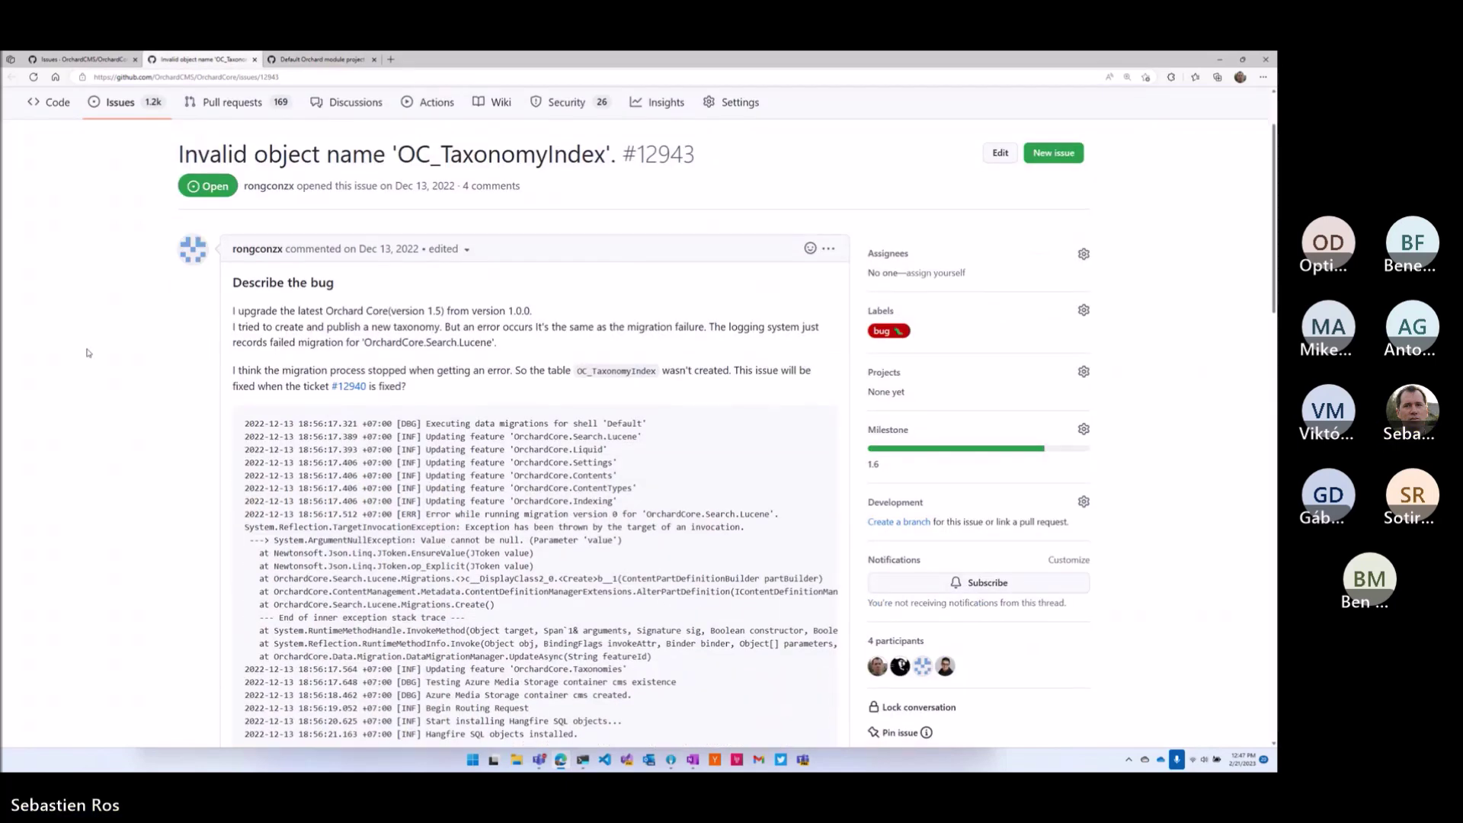
scroll(87, 353, "down", 3)
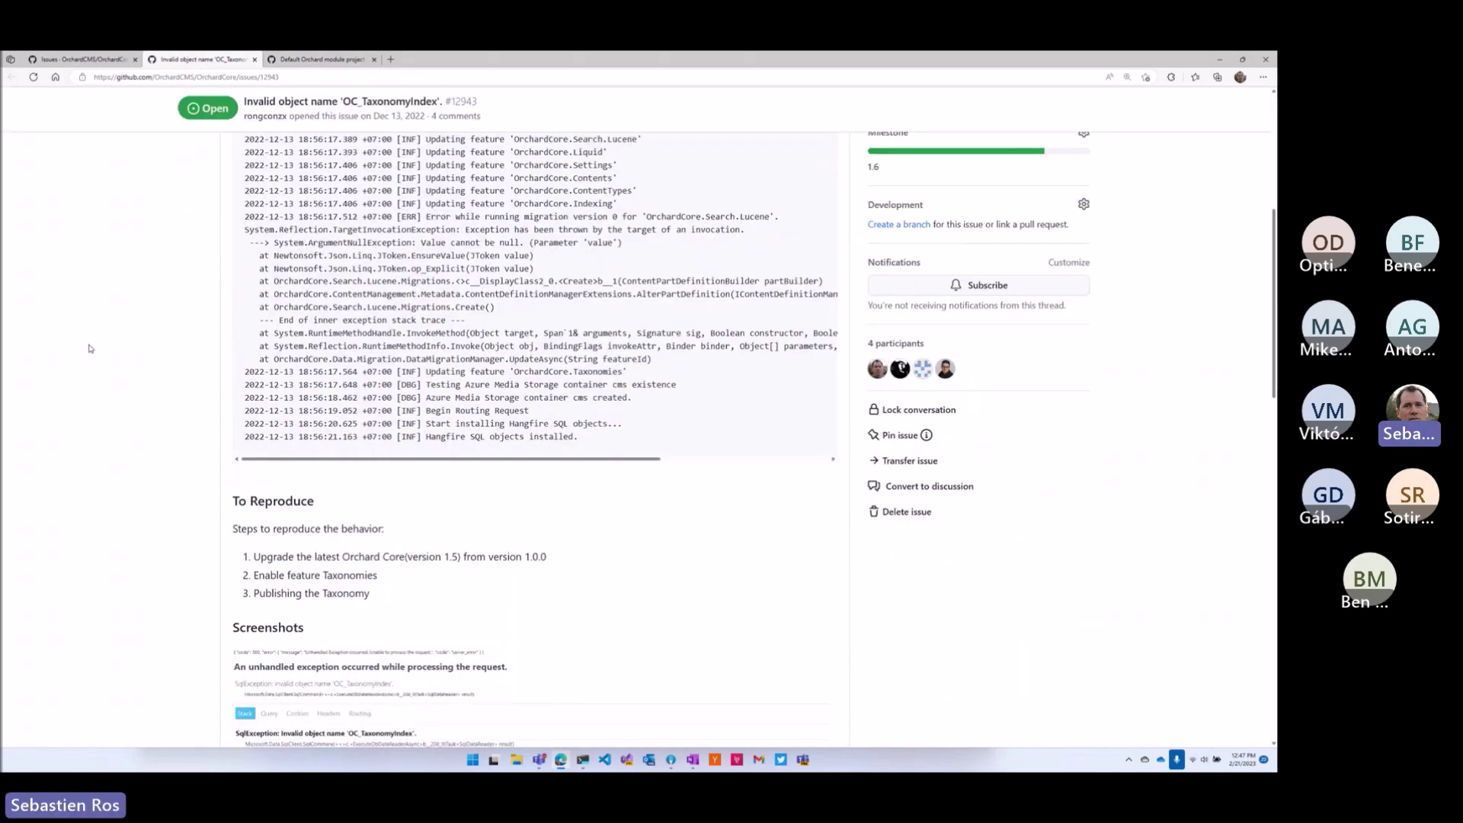
scroll(89, 349, "down", 3)
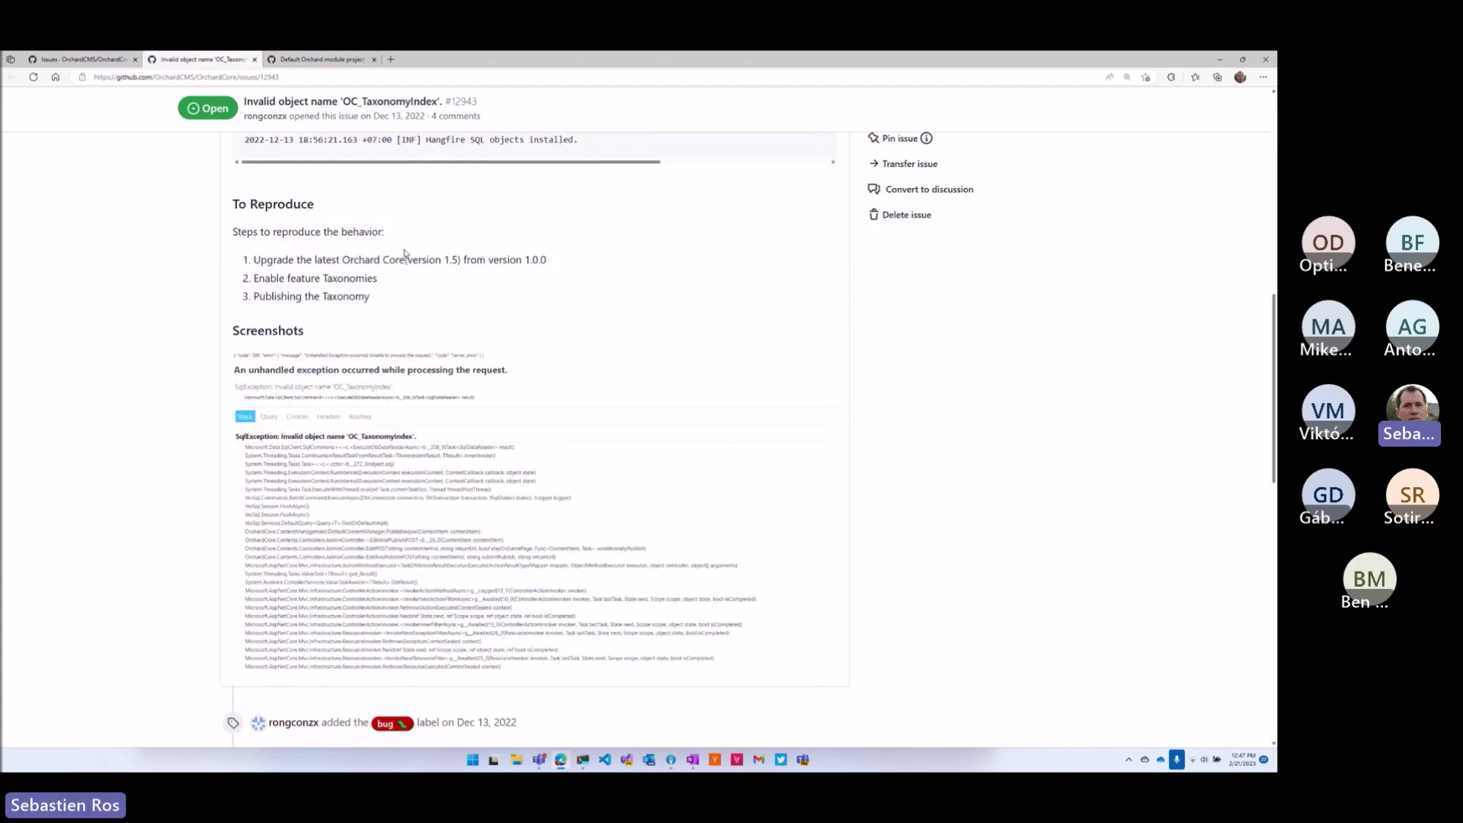
left_click_drag(409, 259, 551, 262)
scroll(85, 378, "down", 5)
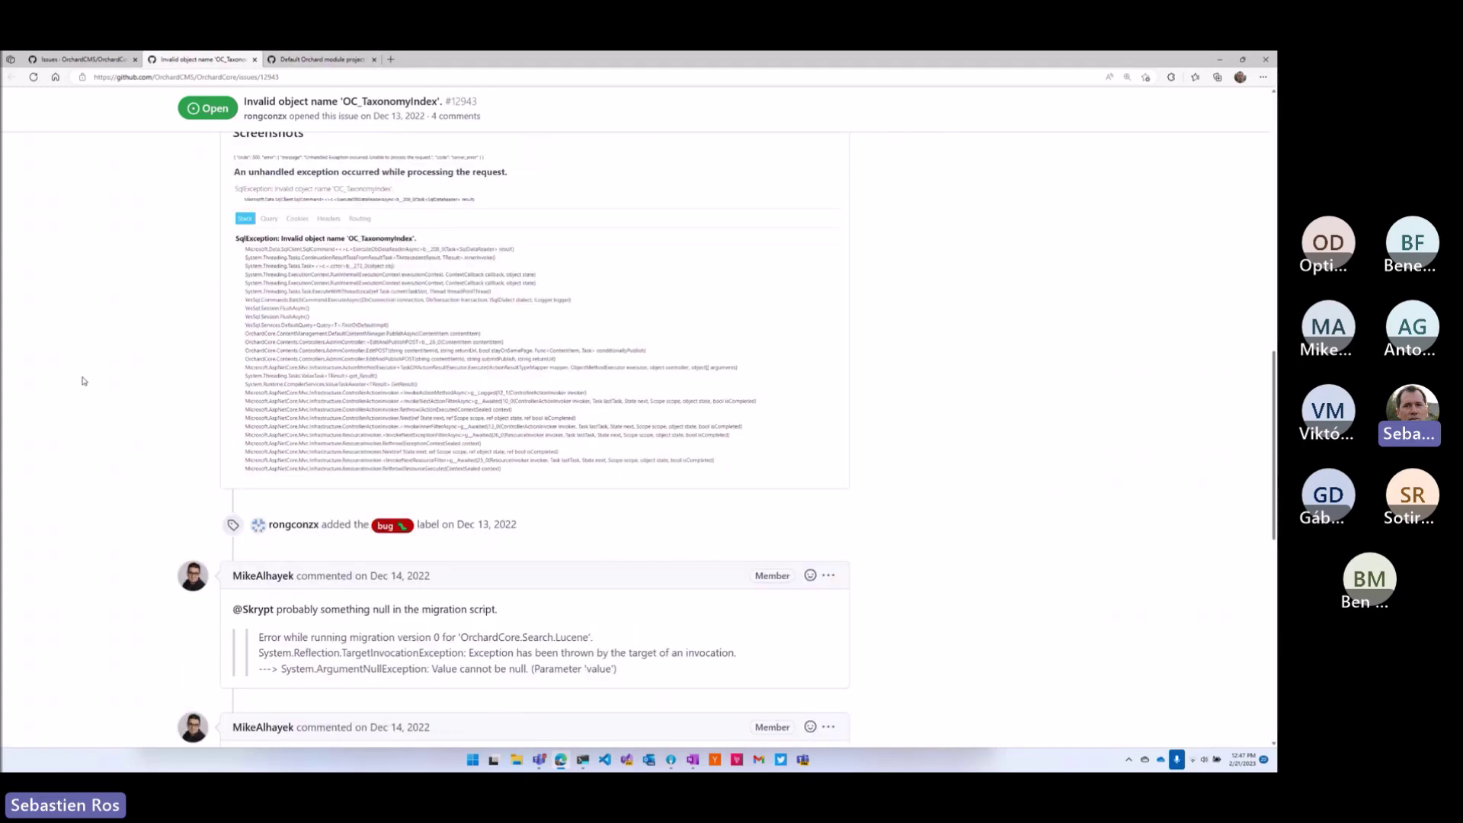
scroll(84, 379, "down", 4)
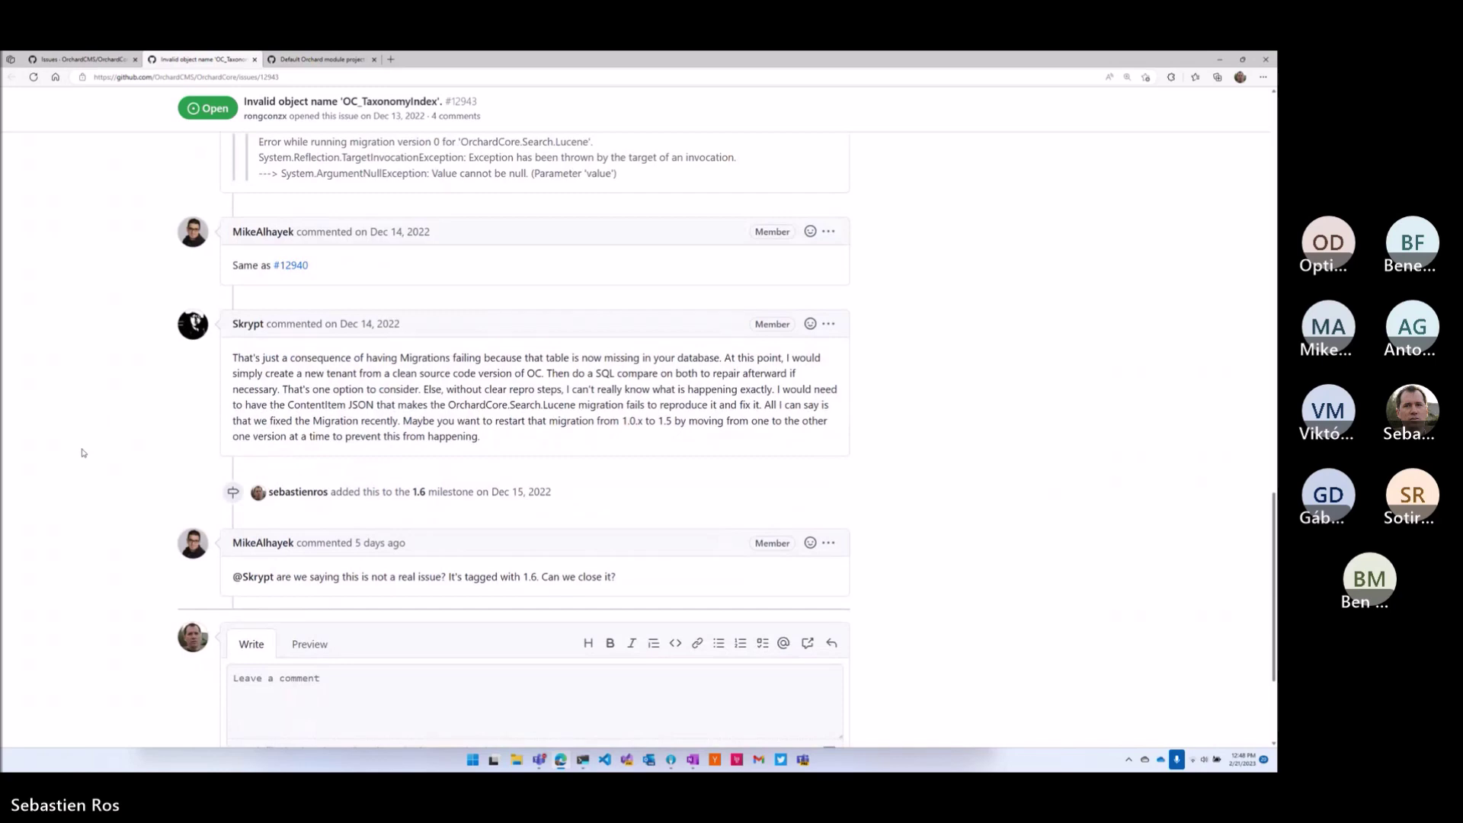
scroll(85, 455, "up", 8)
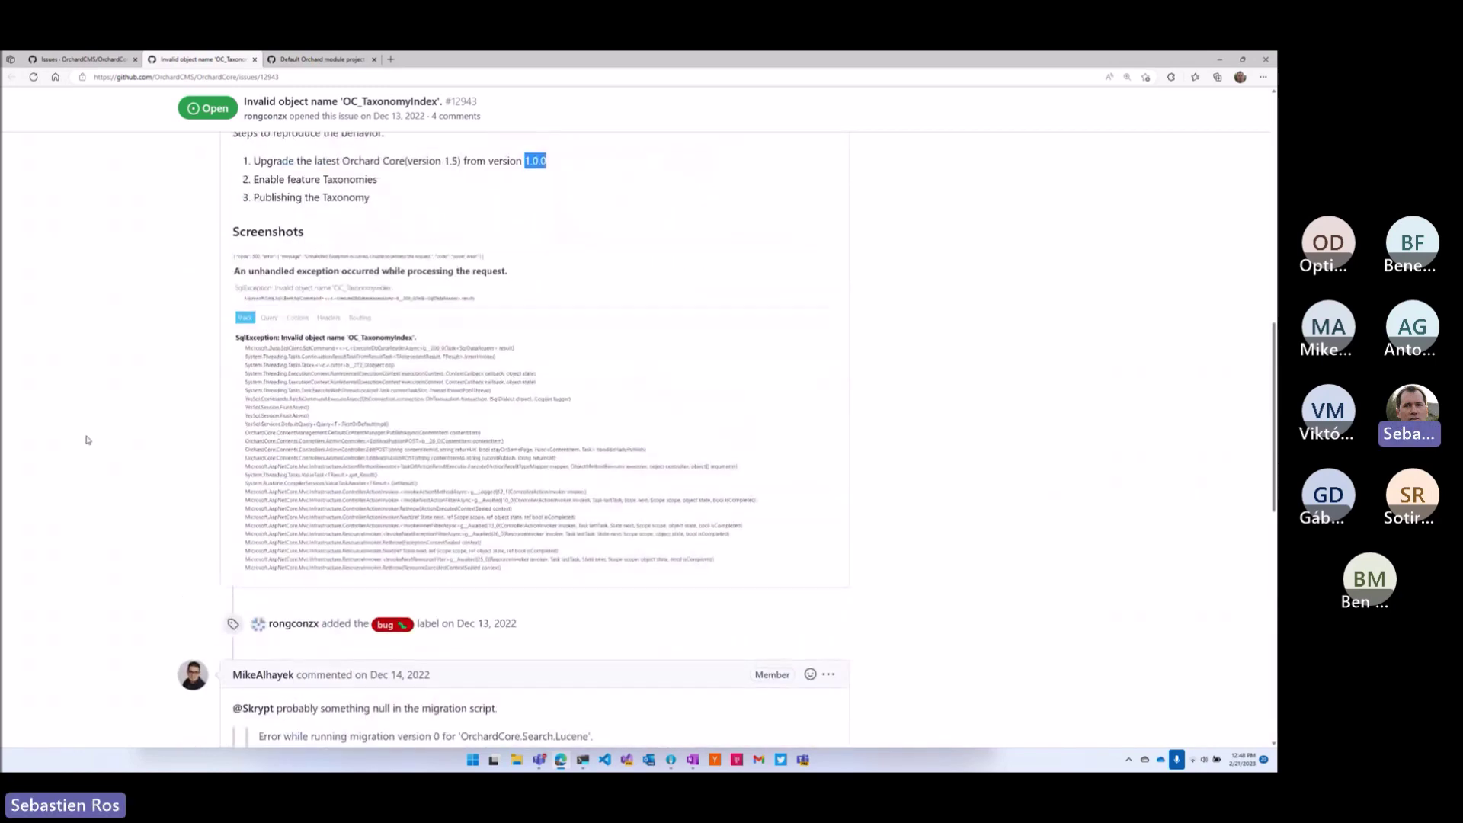
scroll(21, 359, "up", 3)
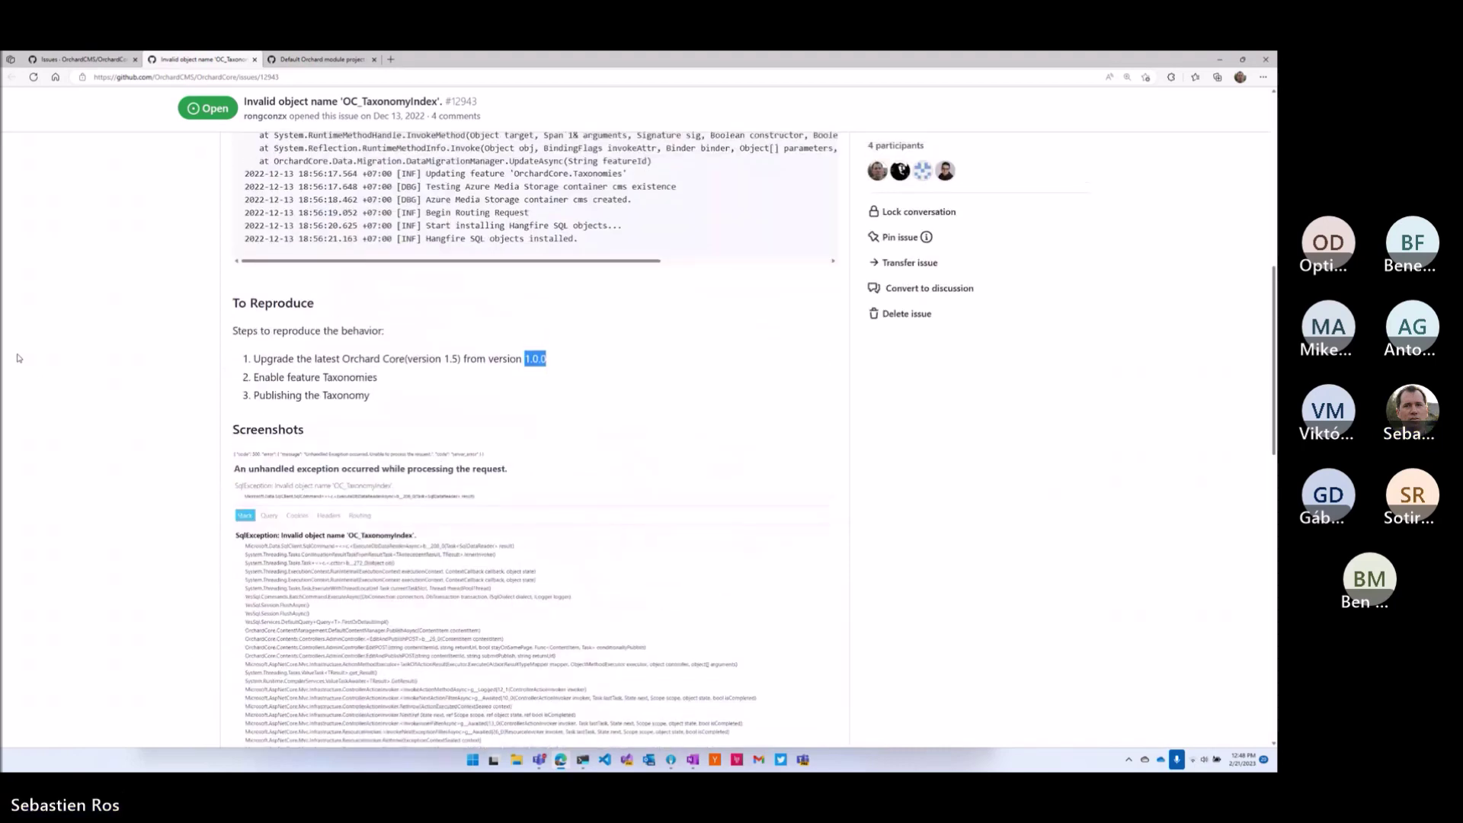
scroll(19, 358, "up", 8)
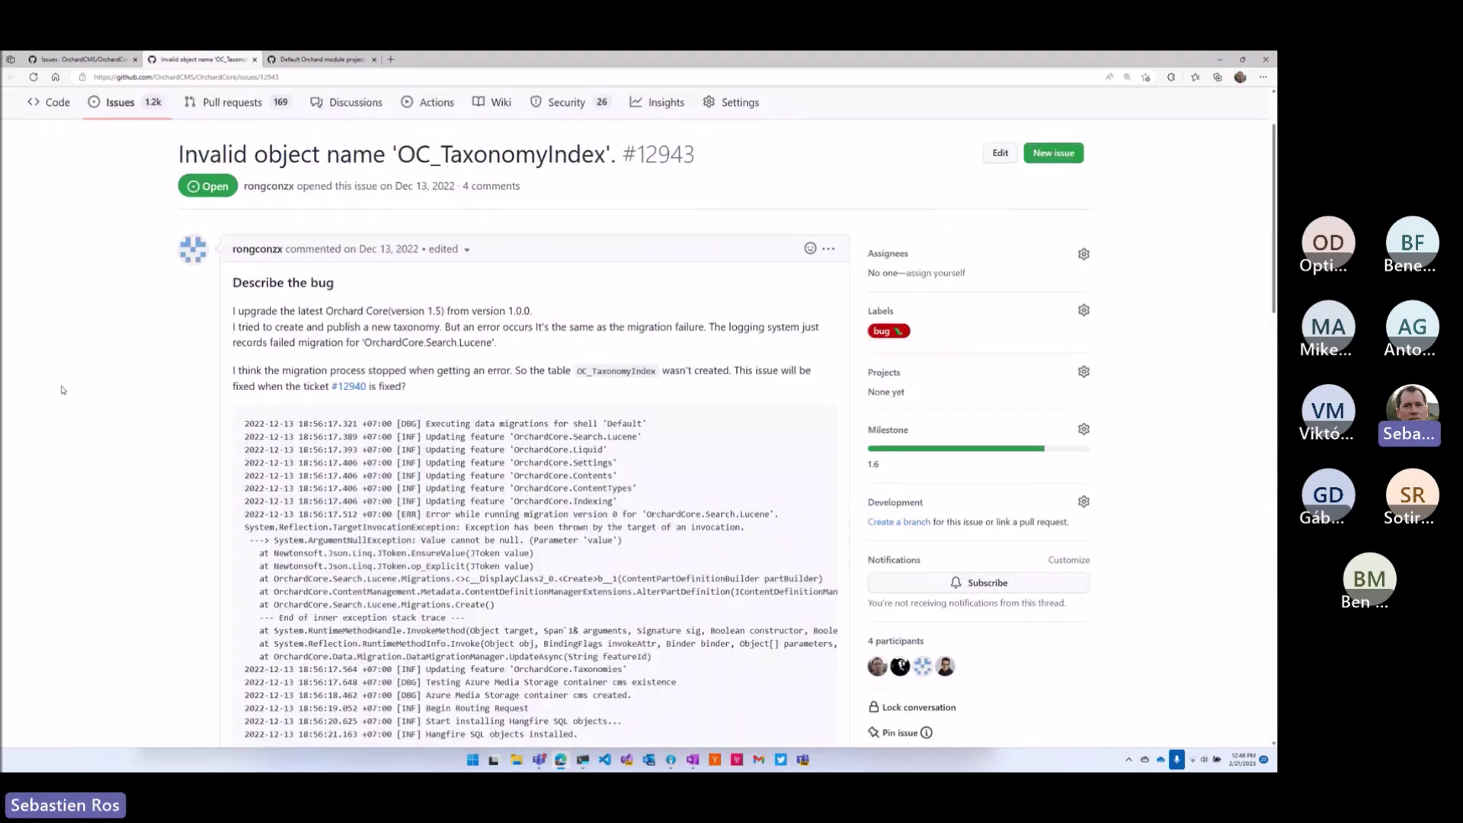
scroll(59, 396, "down", 10)
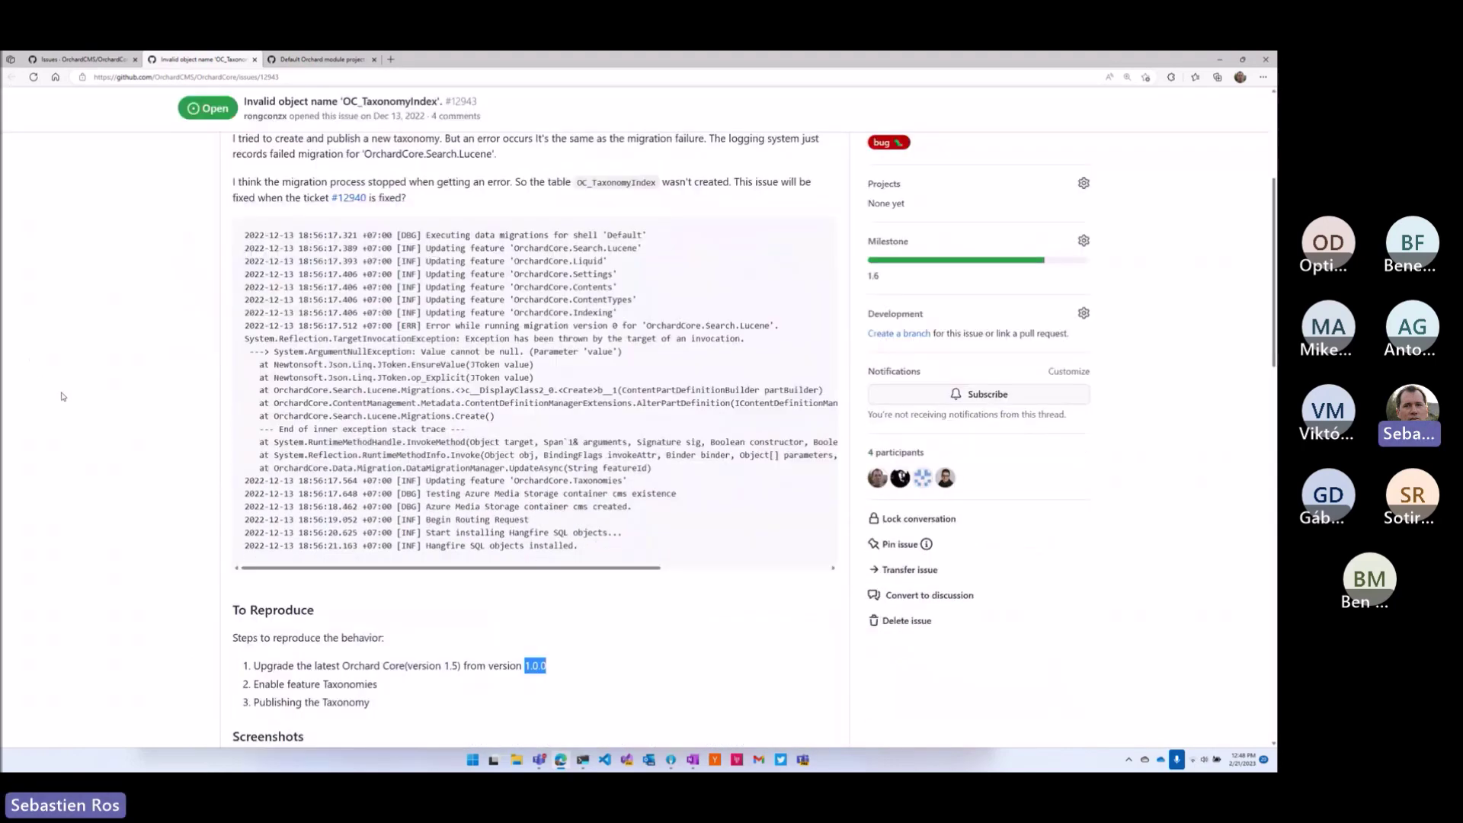
scroll(136, 401, "up", 7)
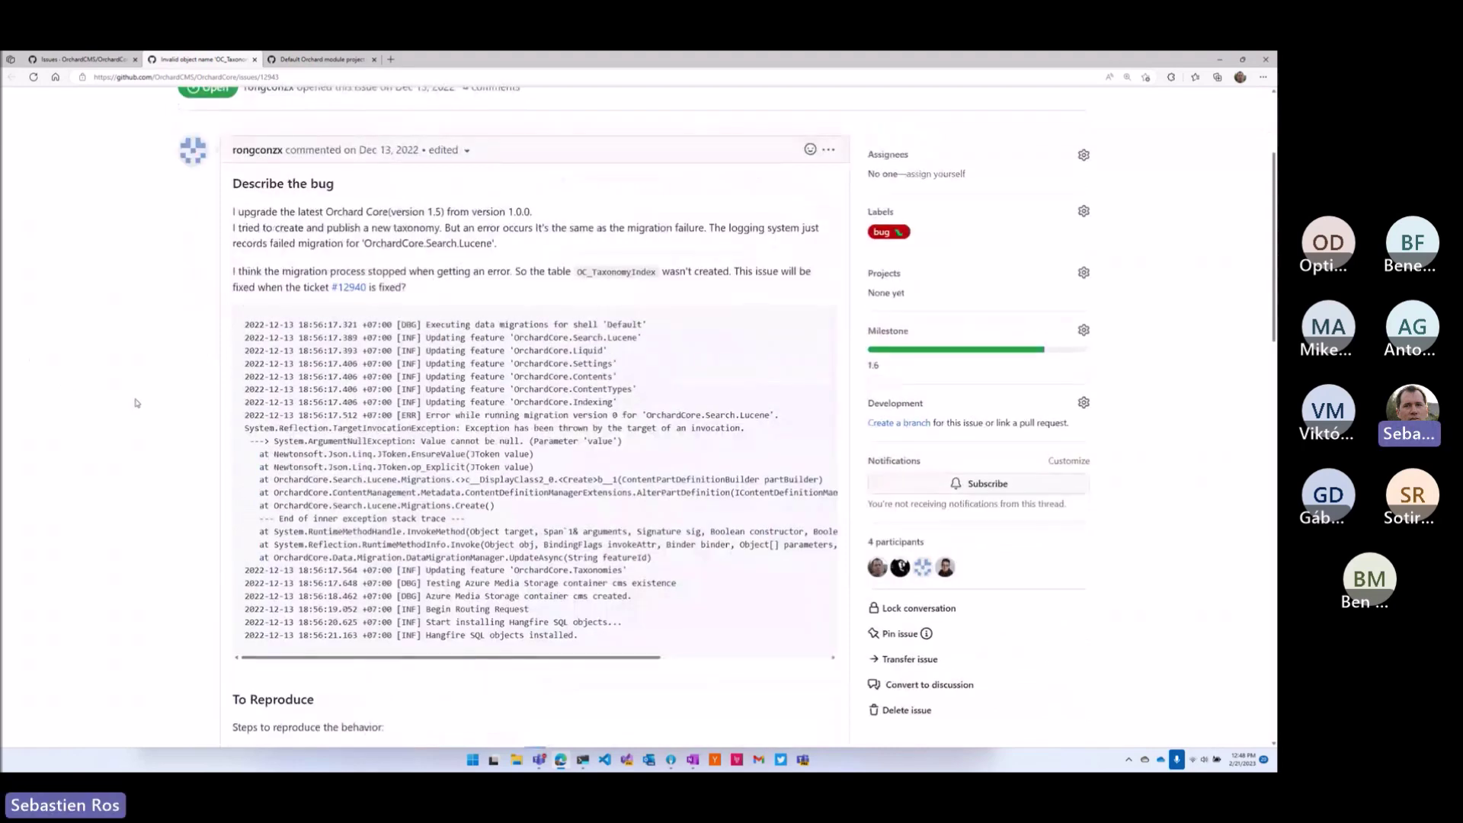
scroll(136, 401, "up", 3)
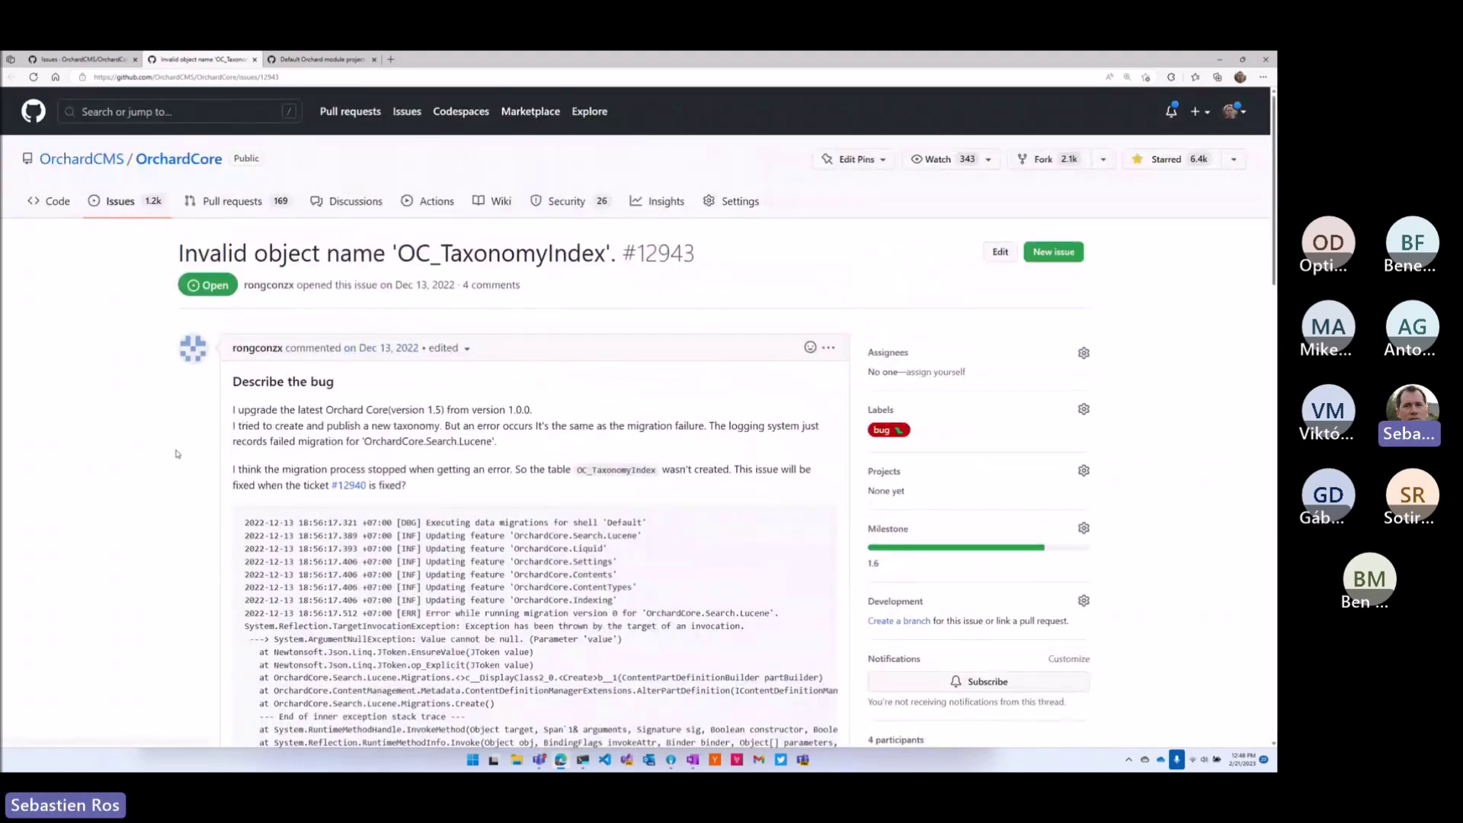
scroll(176, 455, "down", 10)
scroll(164, 461, "down", 4)
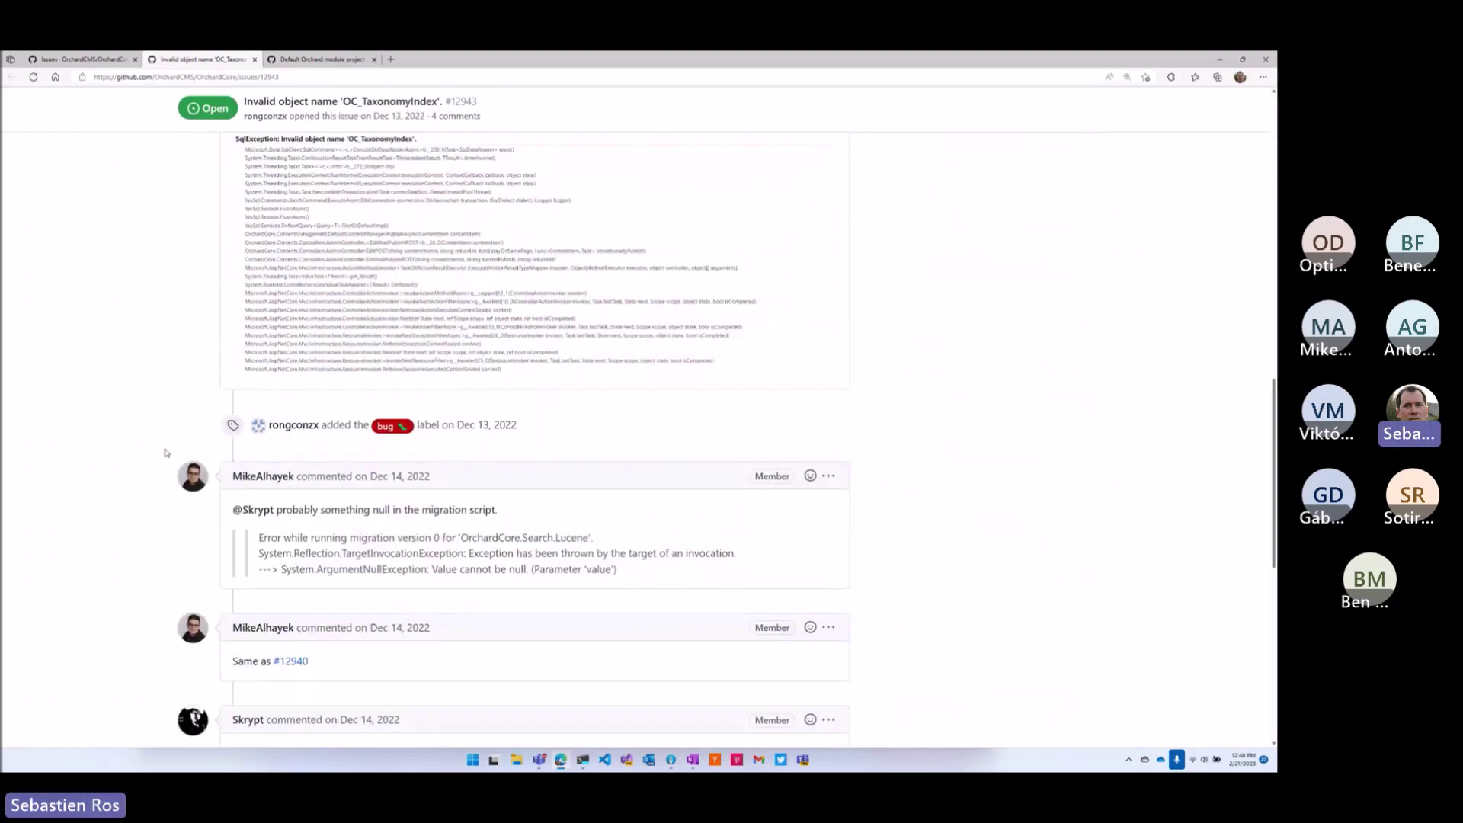
scroll(166, 449, "up", 1)
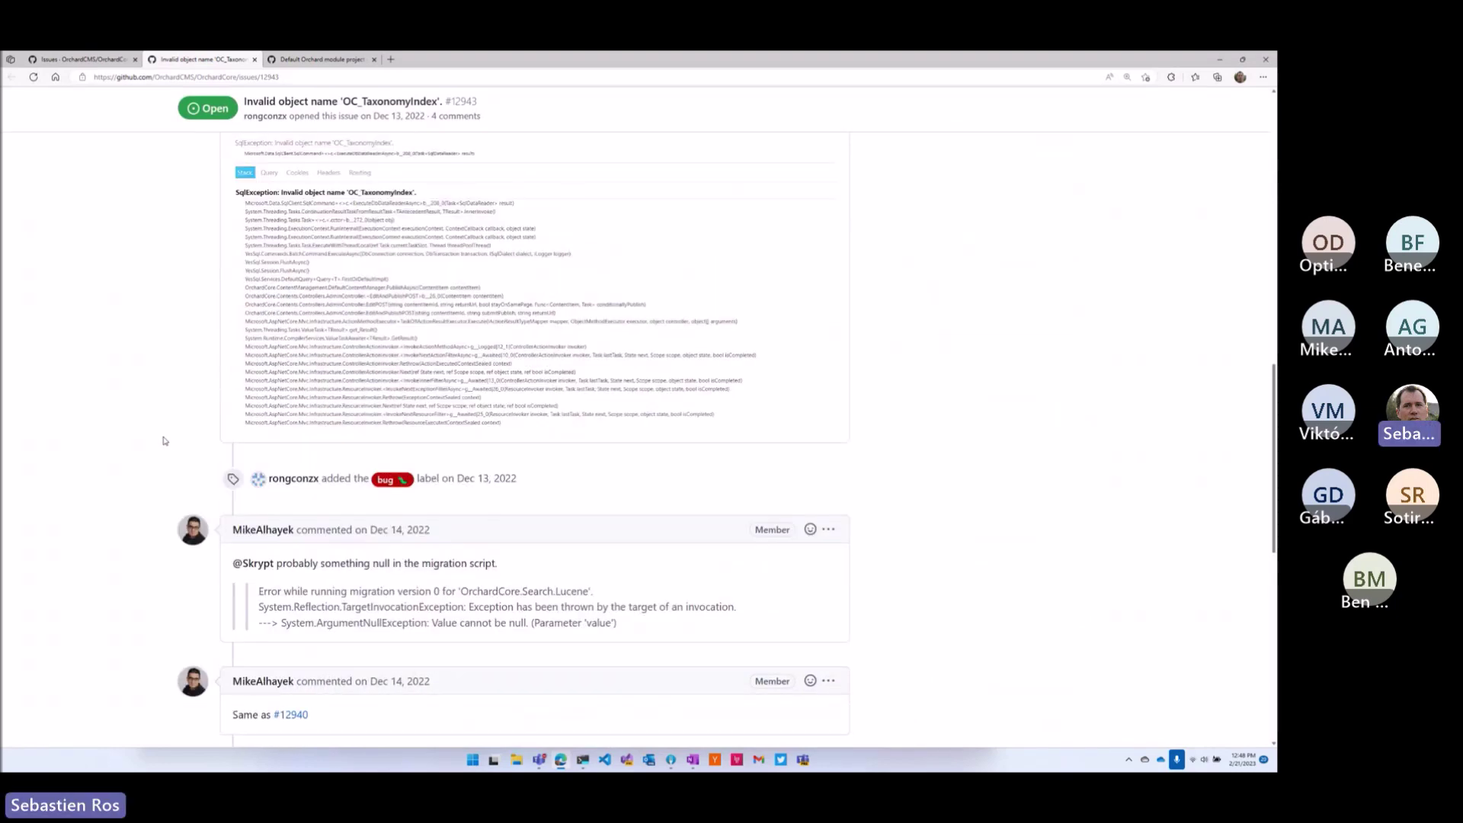
scroll(164, 440, "up", 15)
Show the commit history of OrchardCore's .github folder and open PR #12757 separately
middle_click(185, 69)
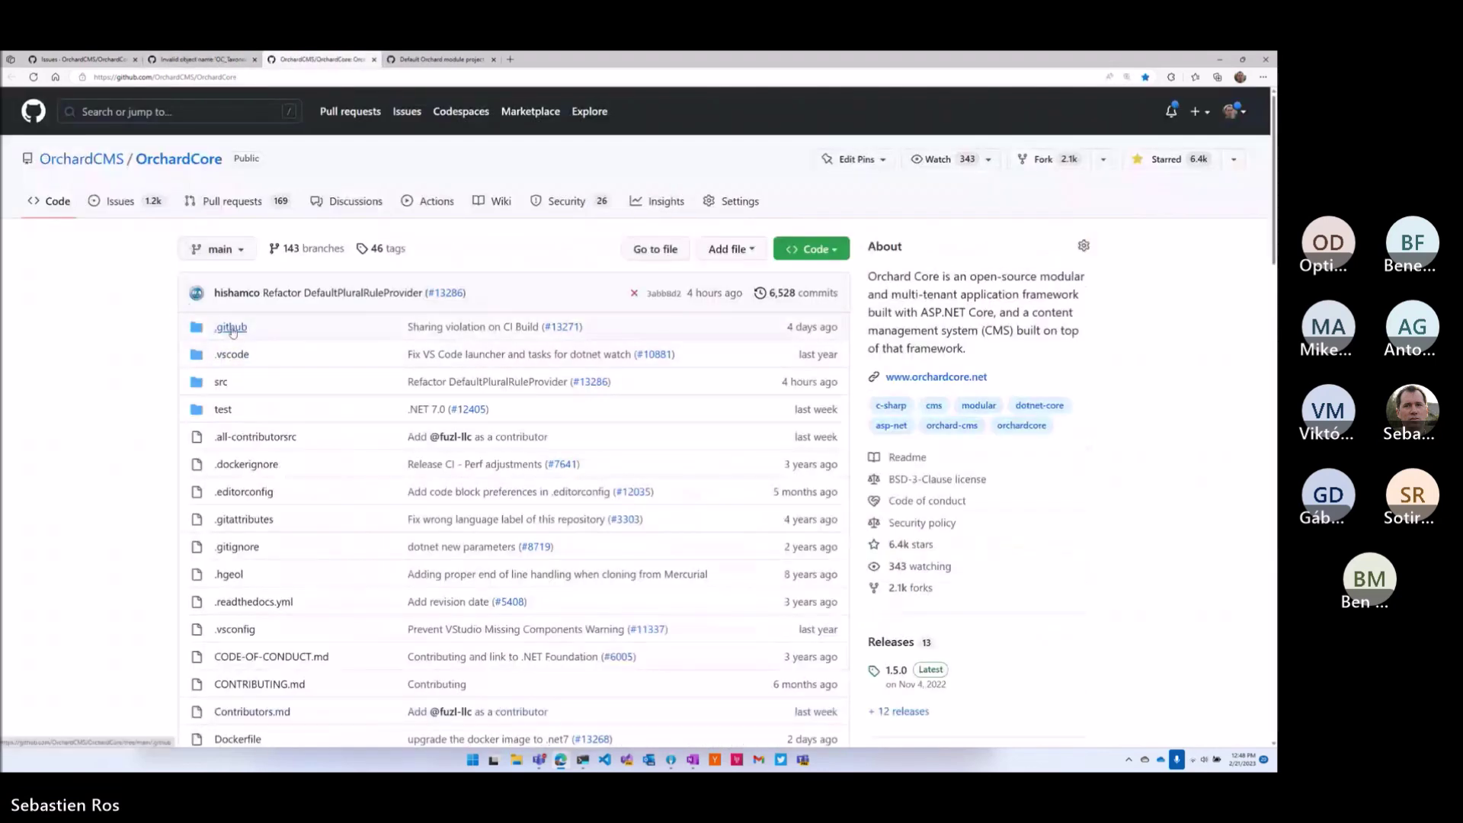
left_click(230, 327)
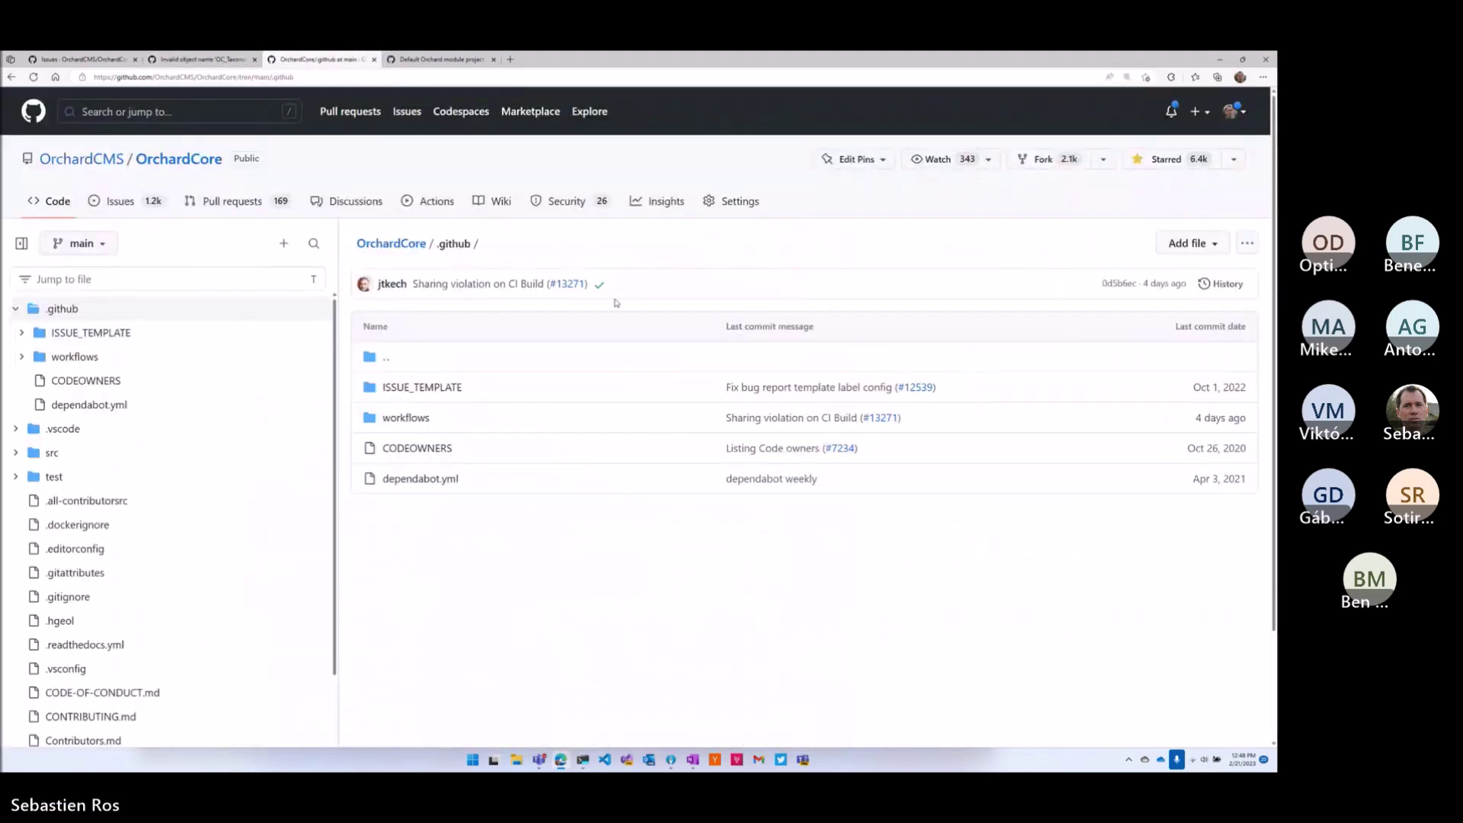
left_click(1233, 288)
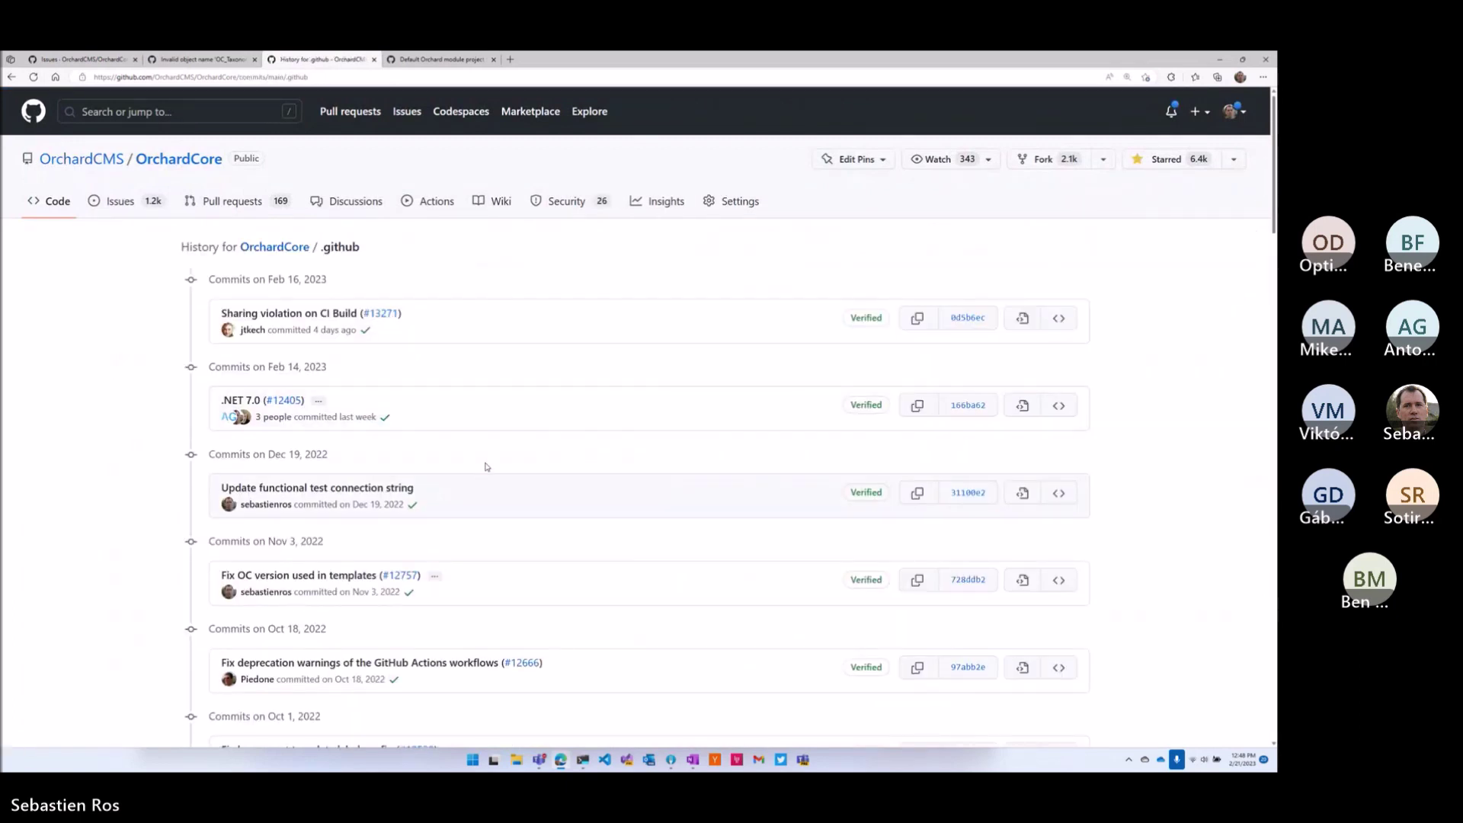
scroll(486, 466, "down", 2)
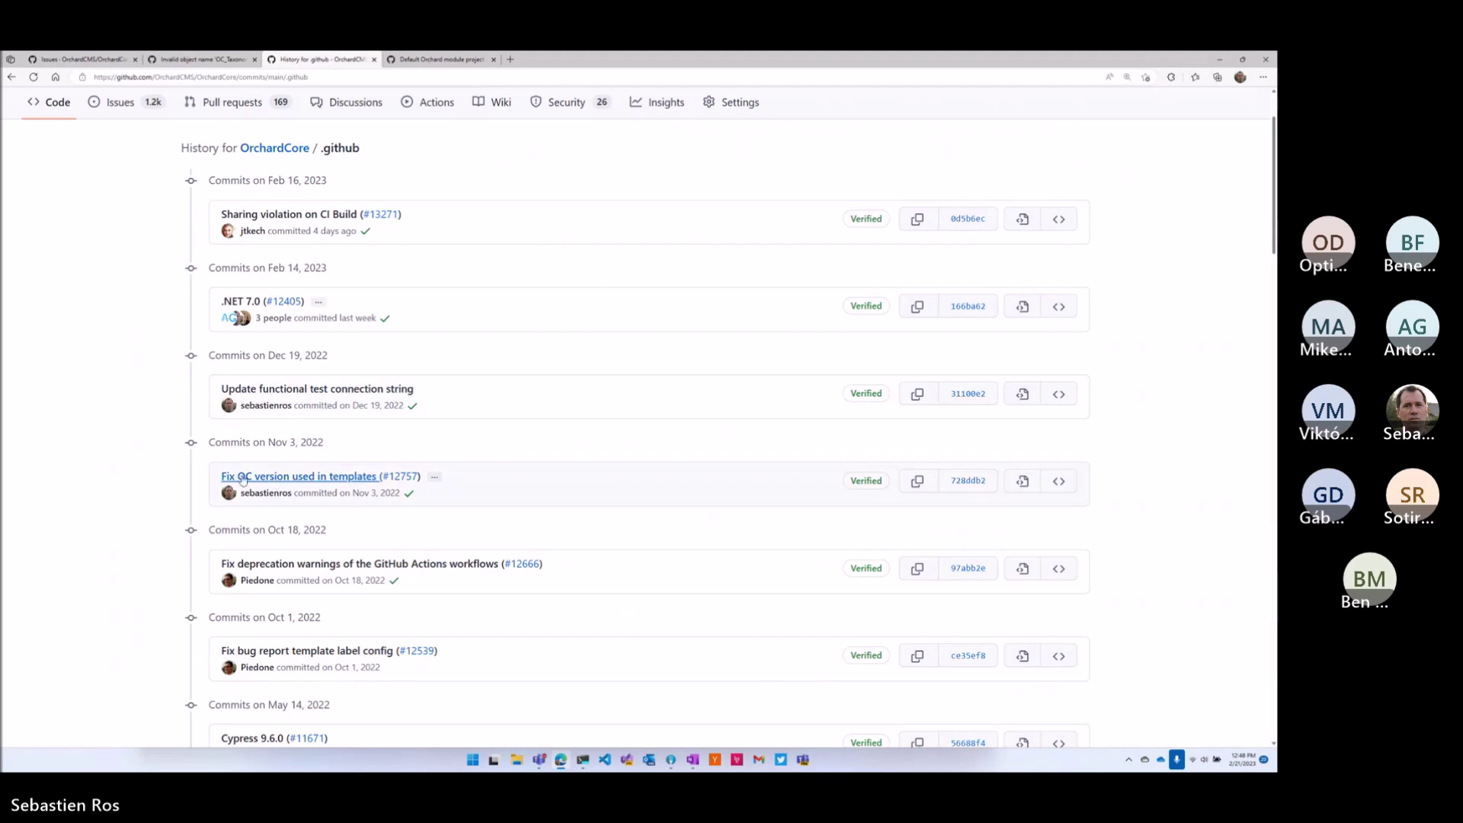
middle_click(387, 478)
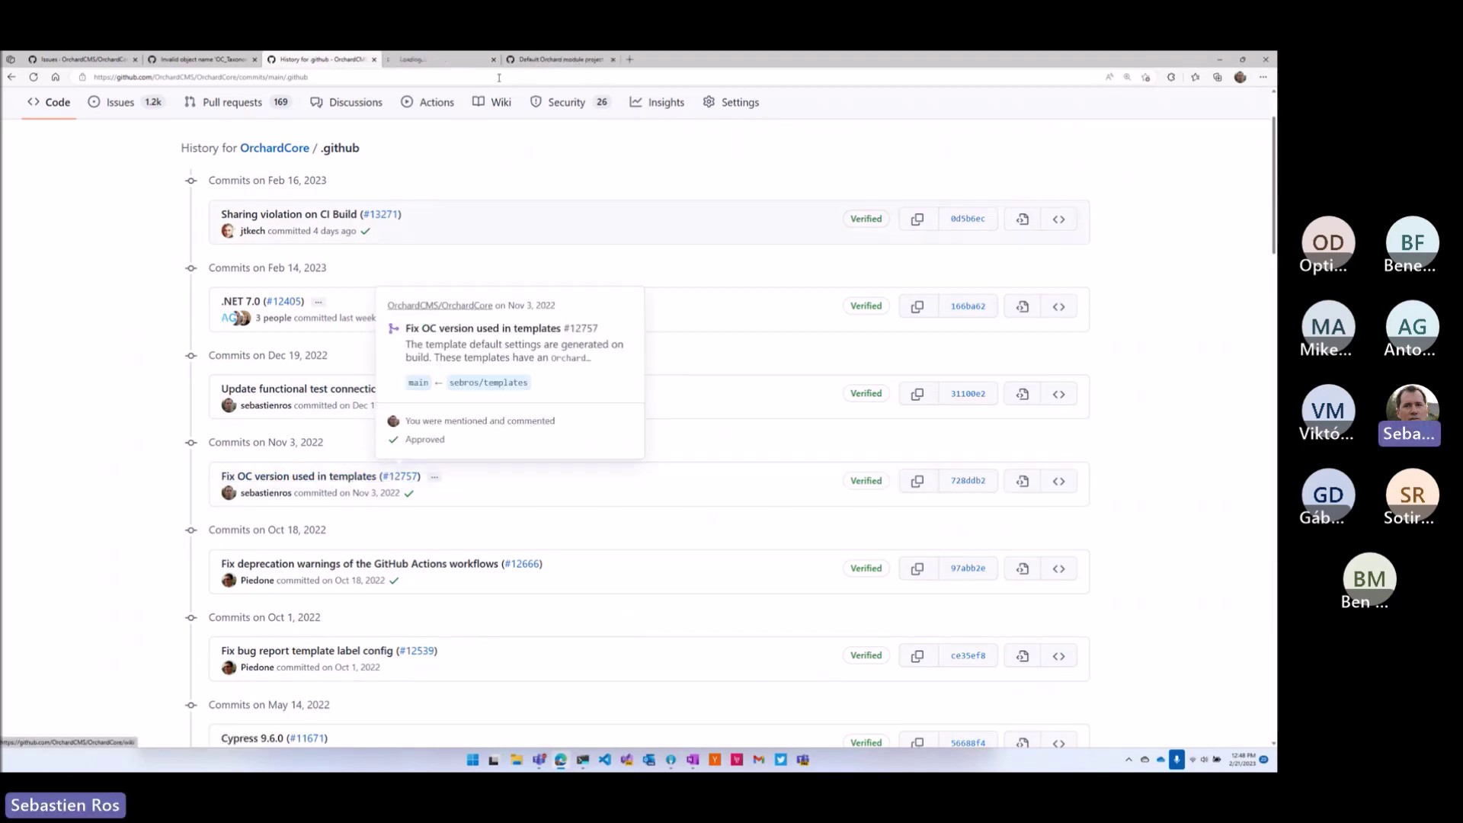
Read PR #12757's title and its description of how the templates get the wrong version
key("ctrl+Tab")
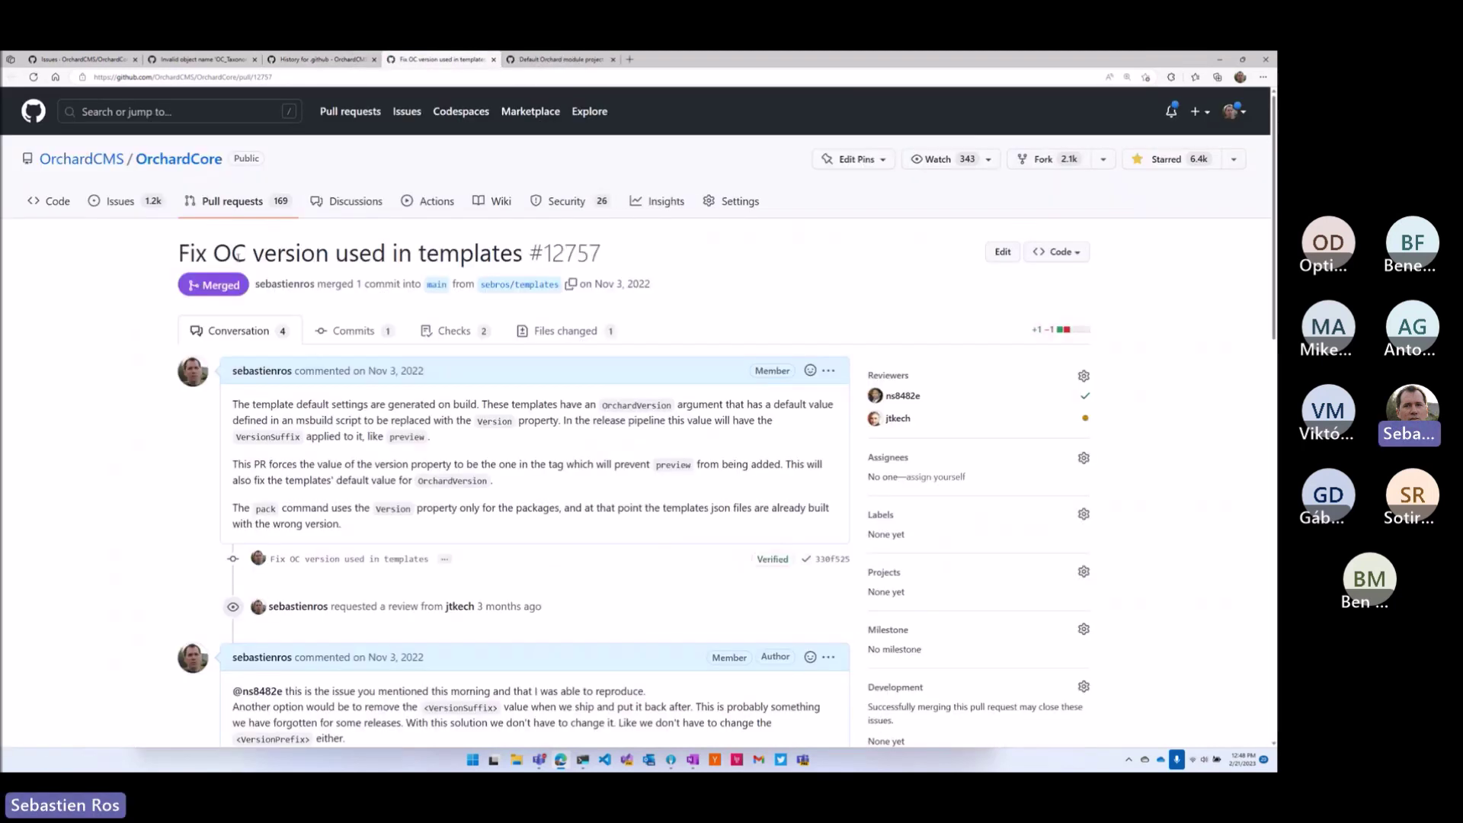
double_click(470, 253)
left_click(305, 402)
left_click_drag(477, 404, 590, 405)
left_click(638, 410)
scroll(304, 455, "down", 3)
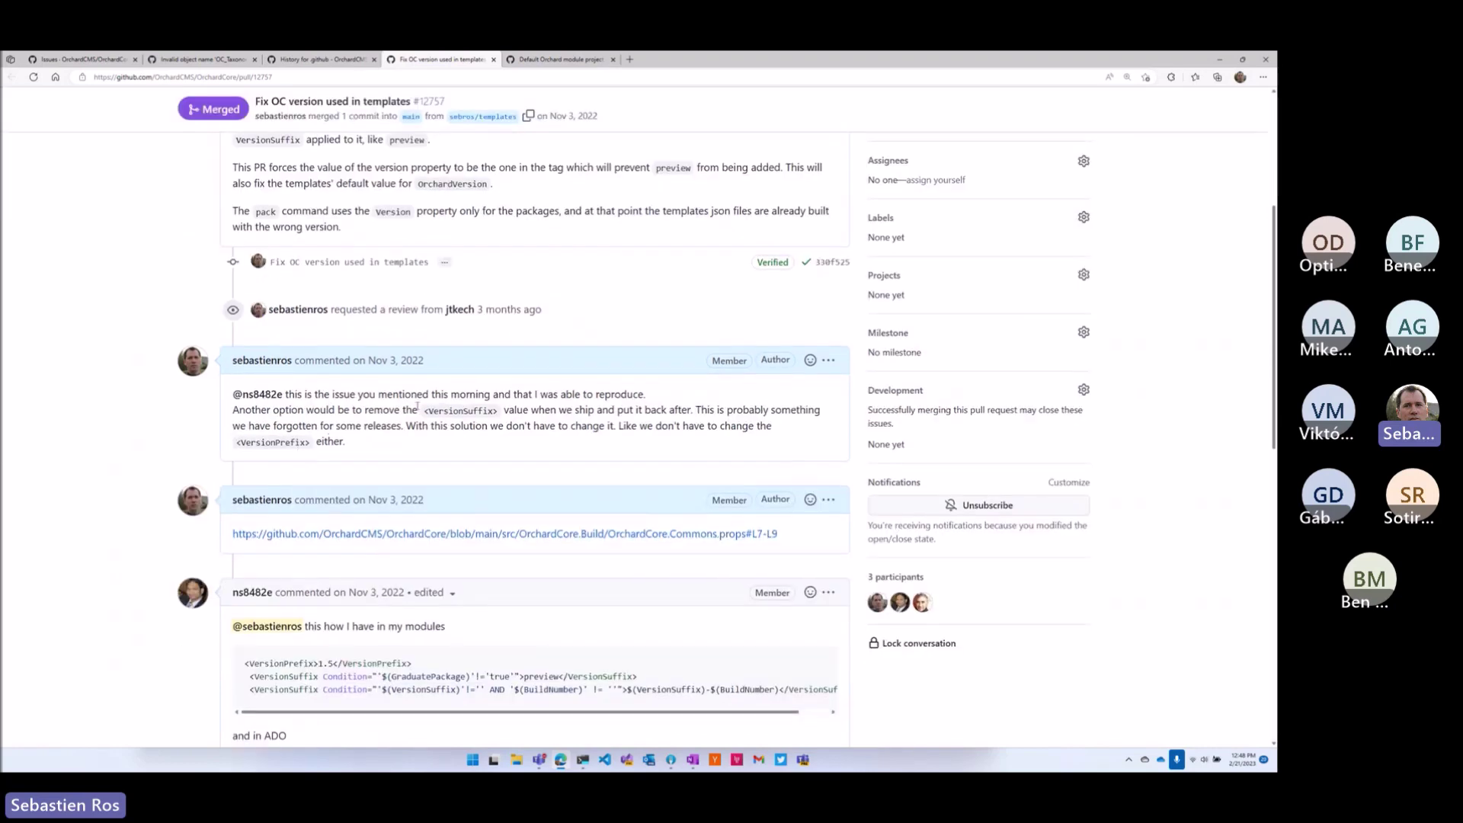
left_click_drag(244, 427, 617, 425)
left_click(618, 424)
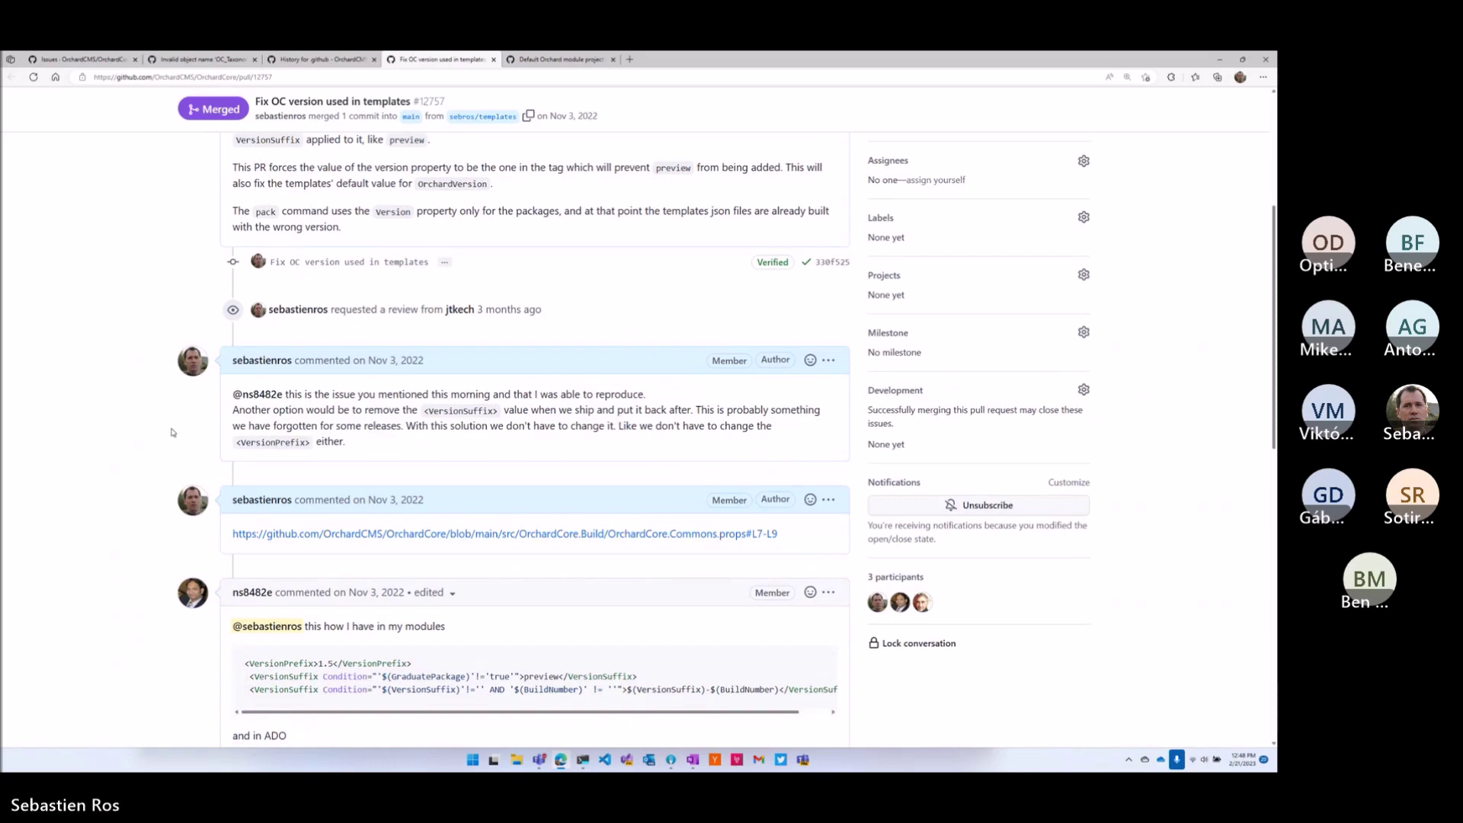
Look over the rest of the PR conversation, then bring up its changed files
scroll(164, 431, "down", 2)
scroll(158, 429, "down", 4)
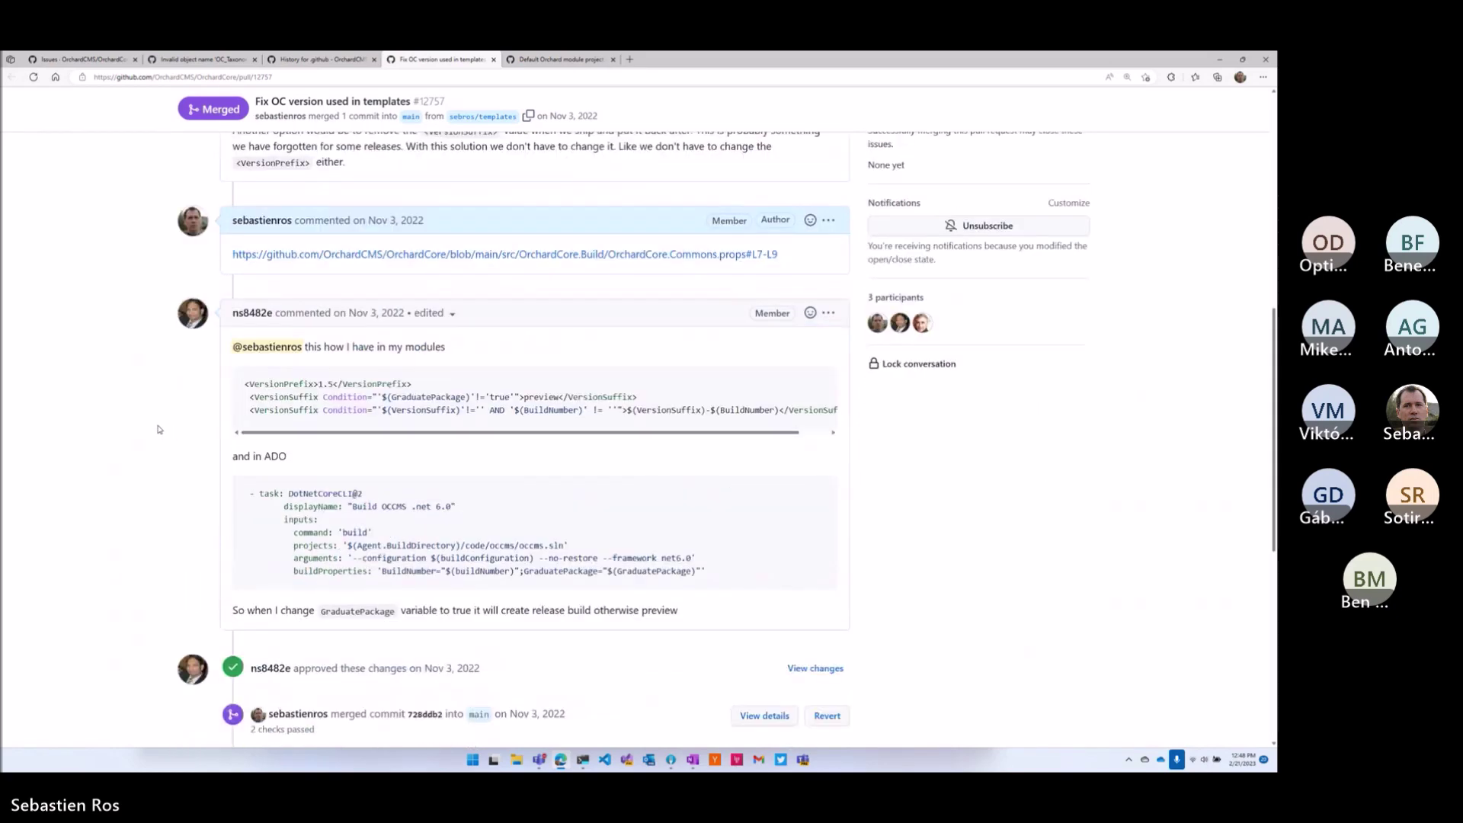
scroll(157, 430, "up", 7)
scroll(607, 362, "up", 2)
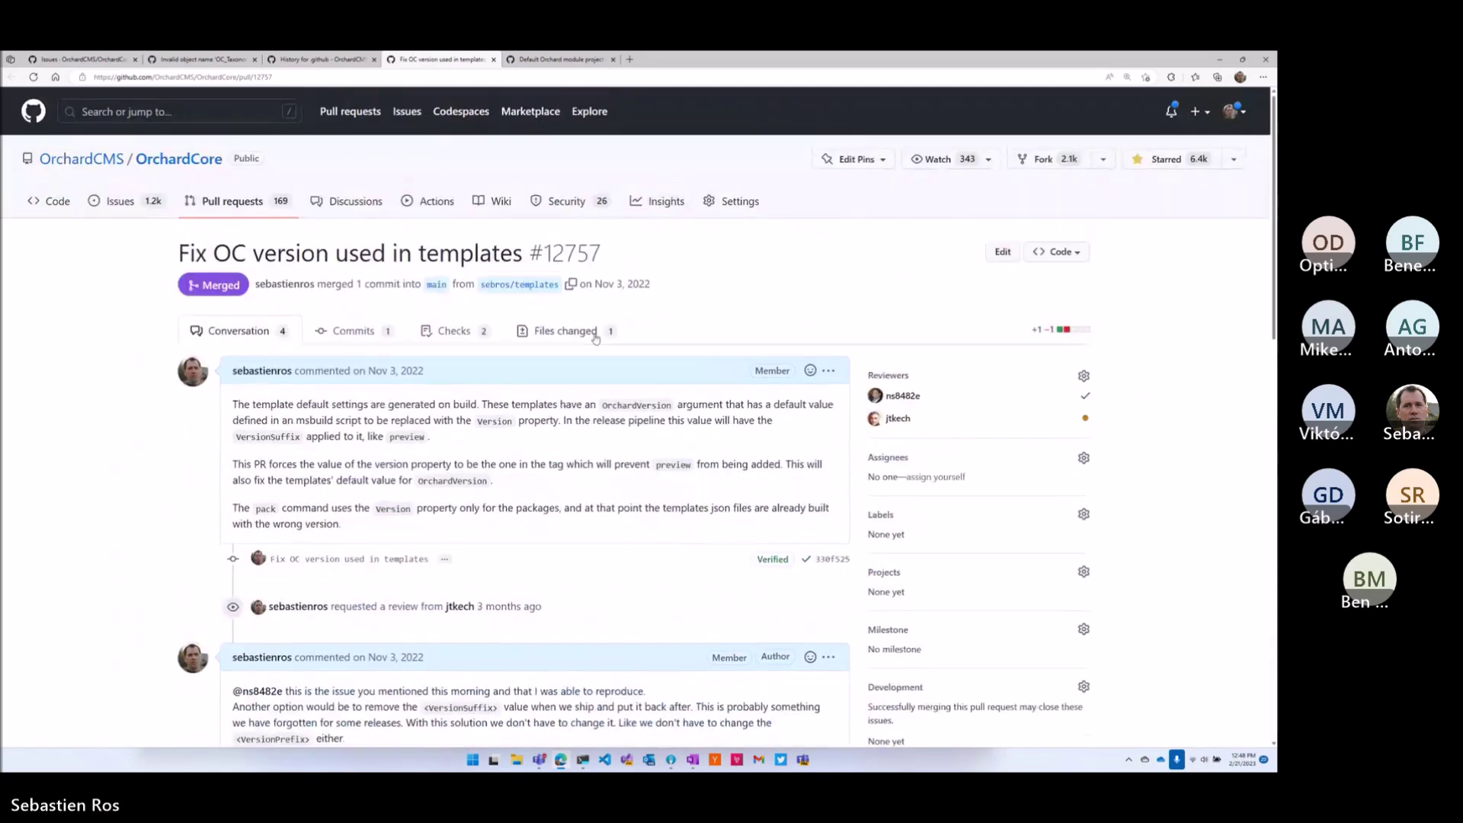
left_click(580, 333)
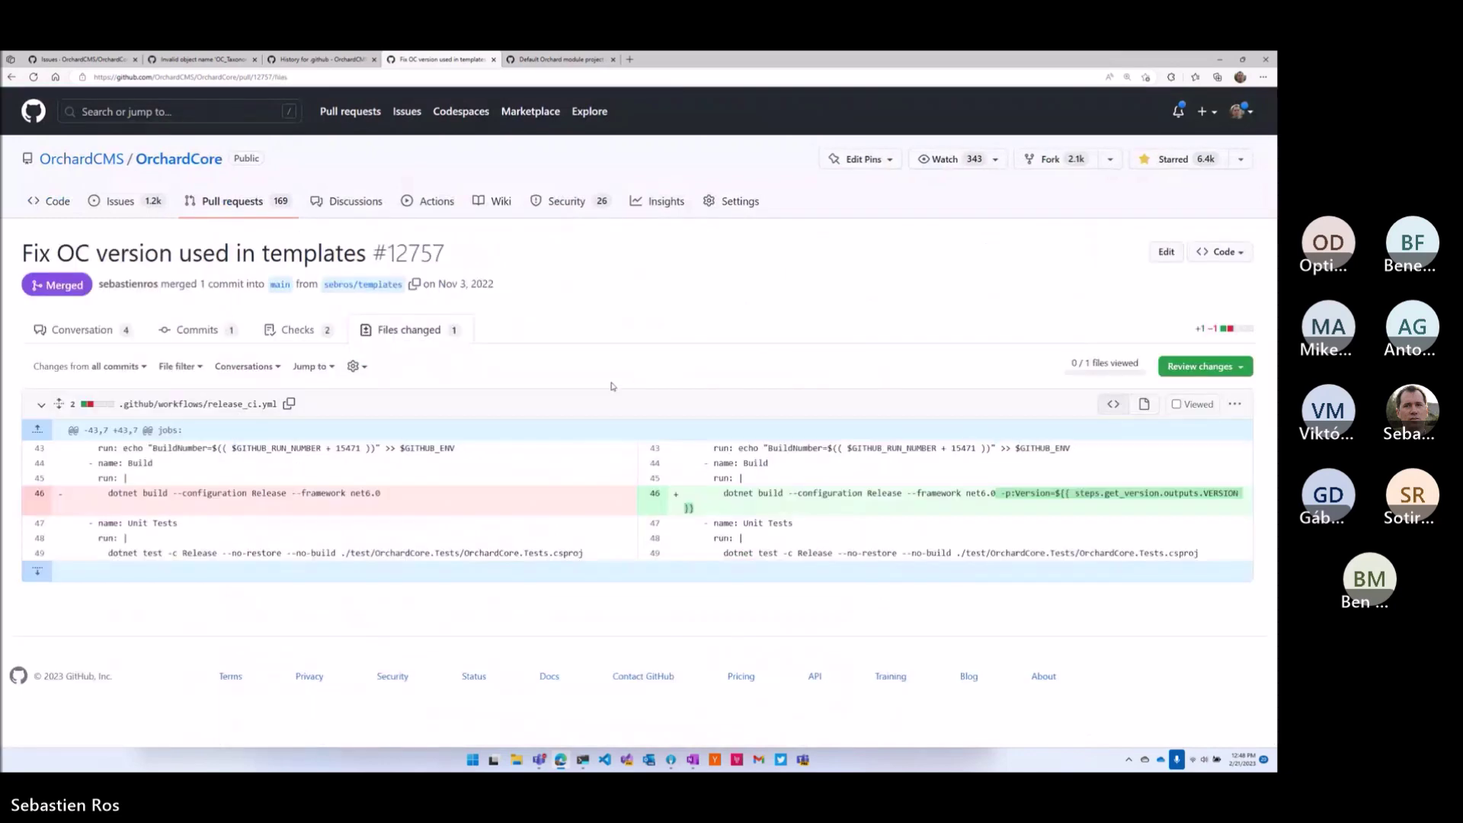
Inspect the added -p:Version argument on release_ci.yml line 46, then return to the PR conversation
left_click_drag(1124, 496, 1193, 494)
left_click(1067, 490)
left_click_drag(1001, 496, 1016, 510)
left_click(1021, 494)
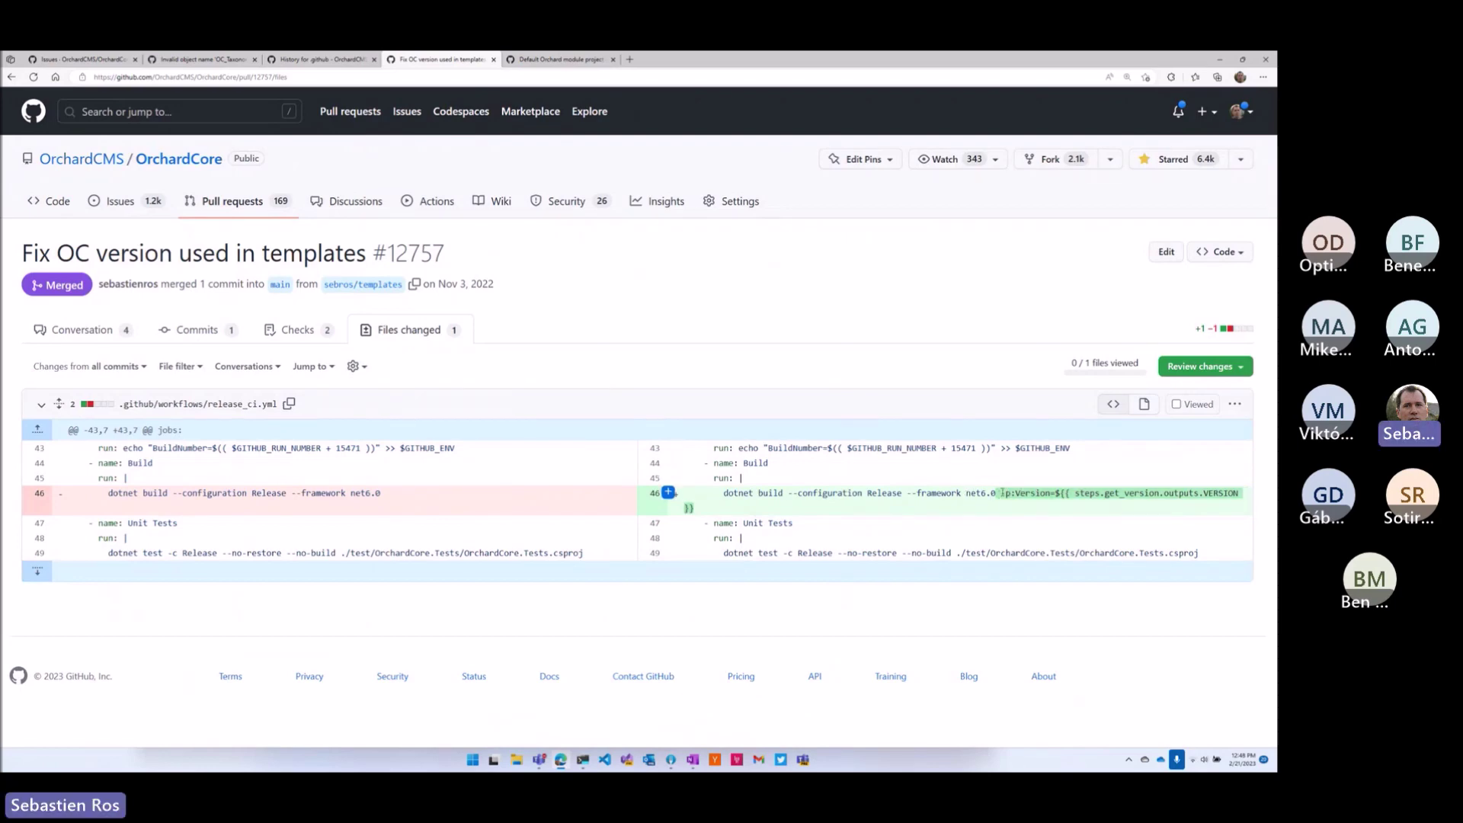
left_click_drag(1000, 494, 1006, 504)
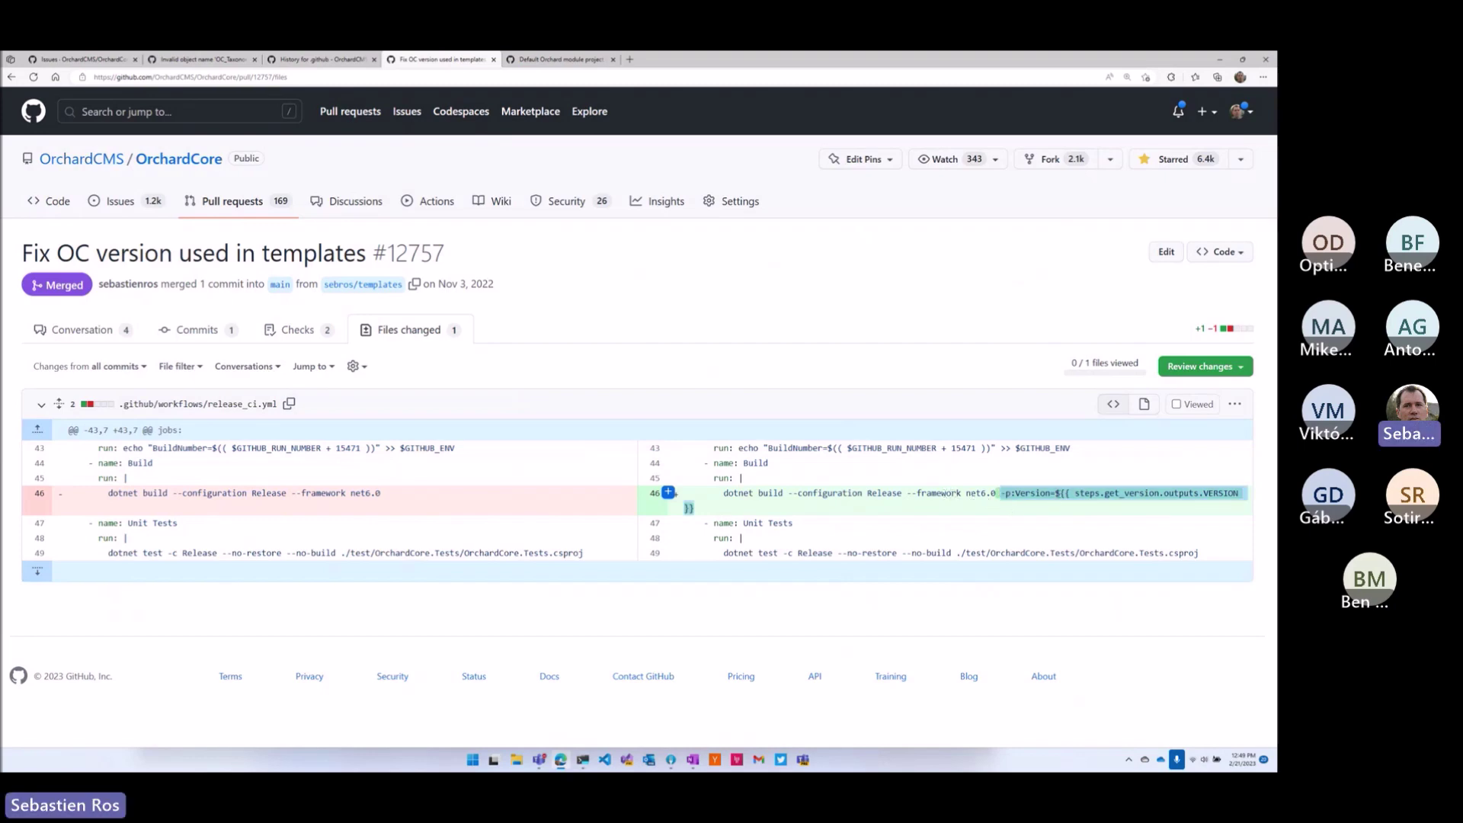
left_click(983, 494)
left_click(134, 326)
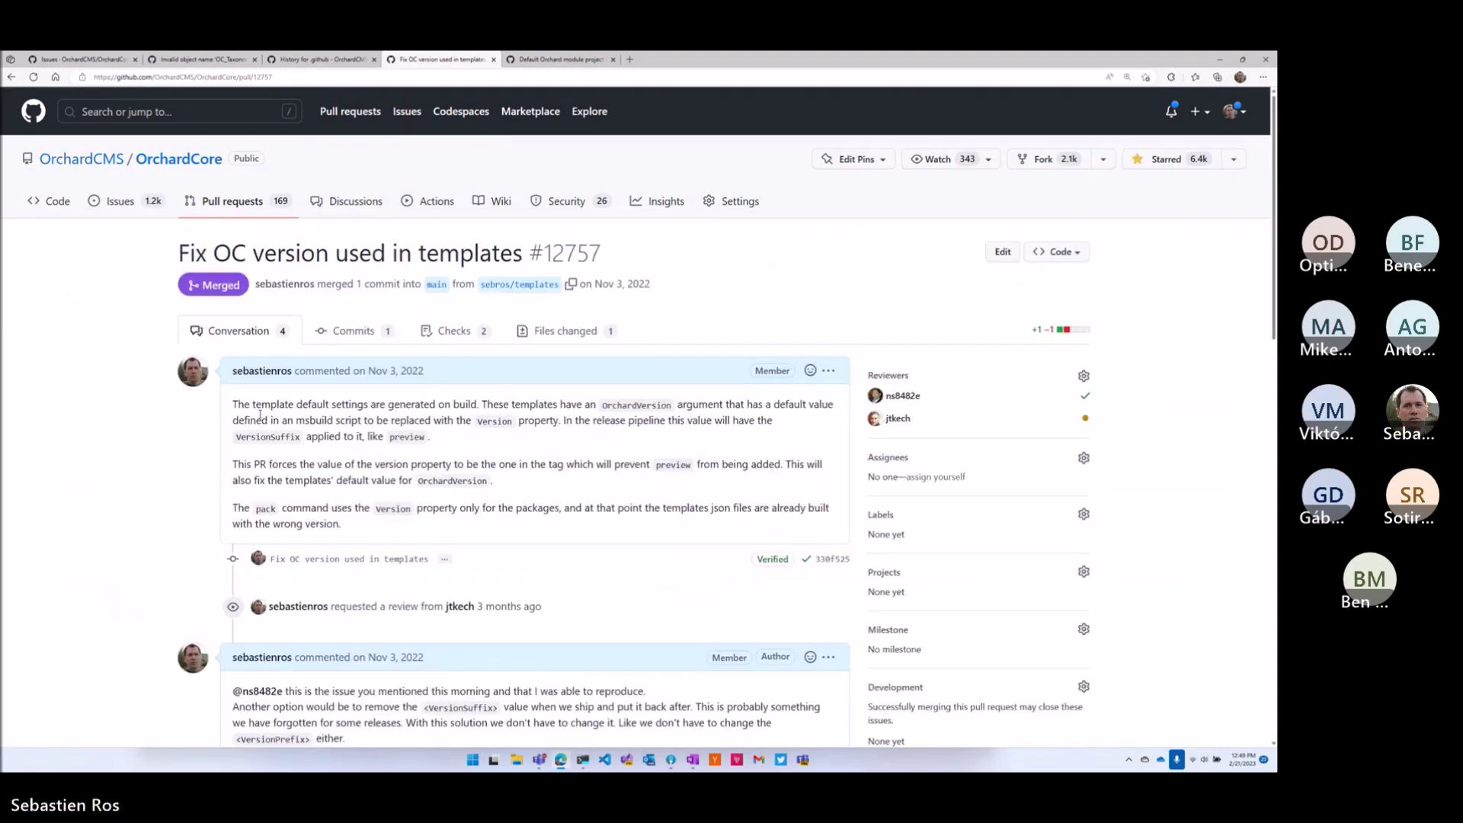
left_click_drag(297, 405, 478, 405)
left_click(218, 410)
left_click_drag(233, 404, 477, 405)
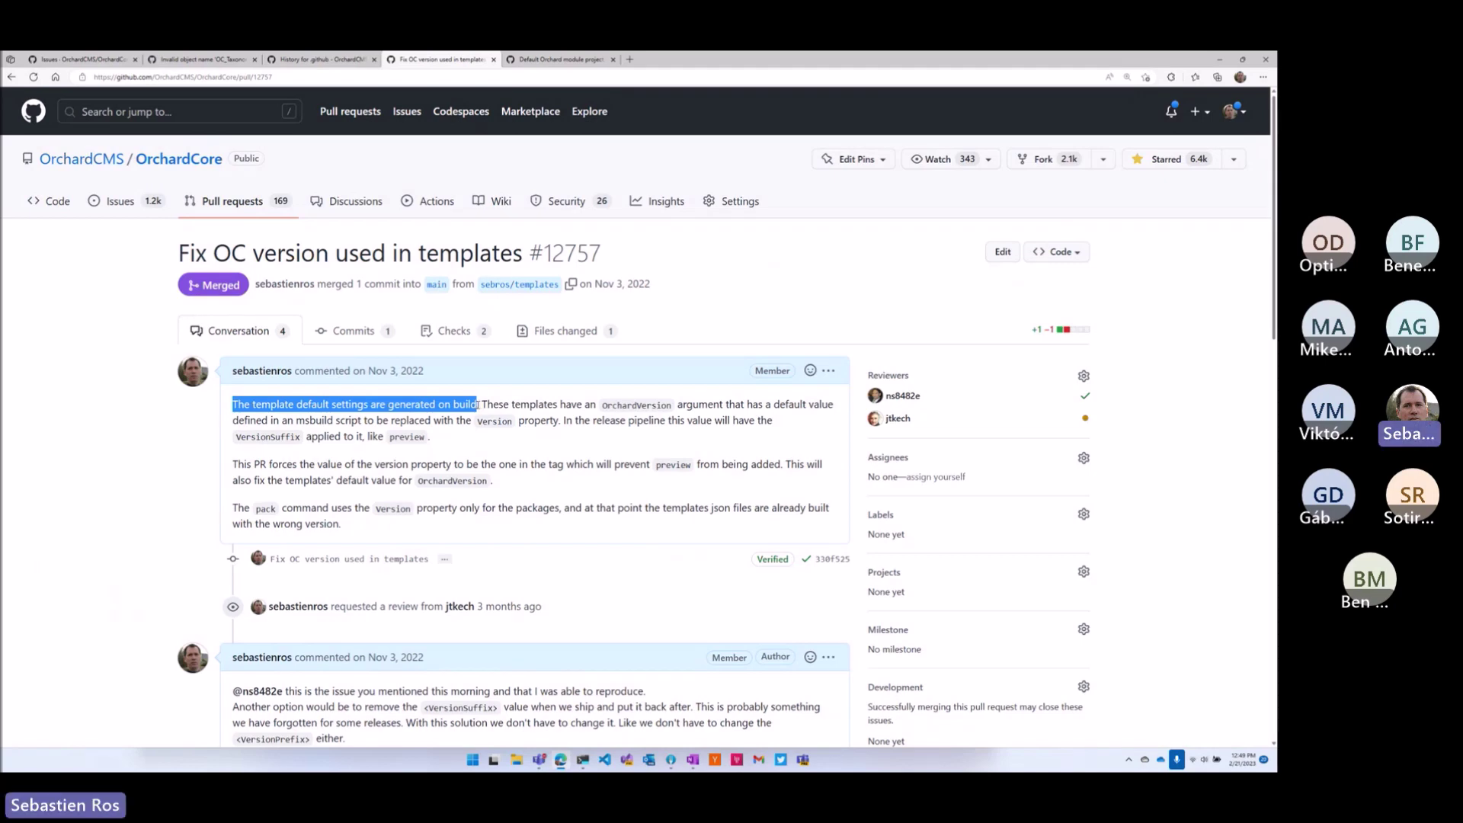
left_click_drag(370, 404, 295, 405)
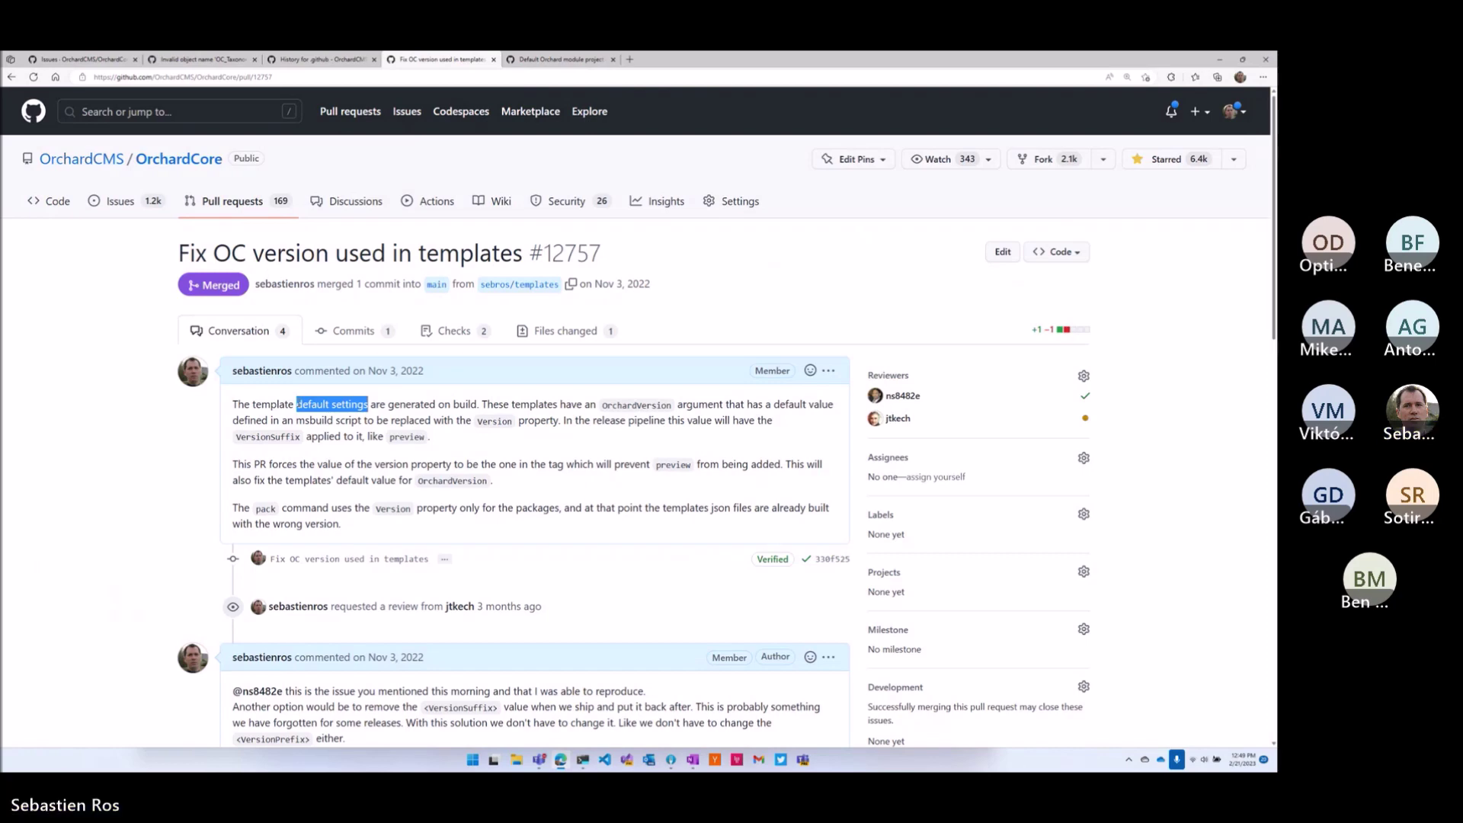
left_click_drag(478, 404, 231, 411)
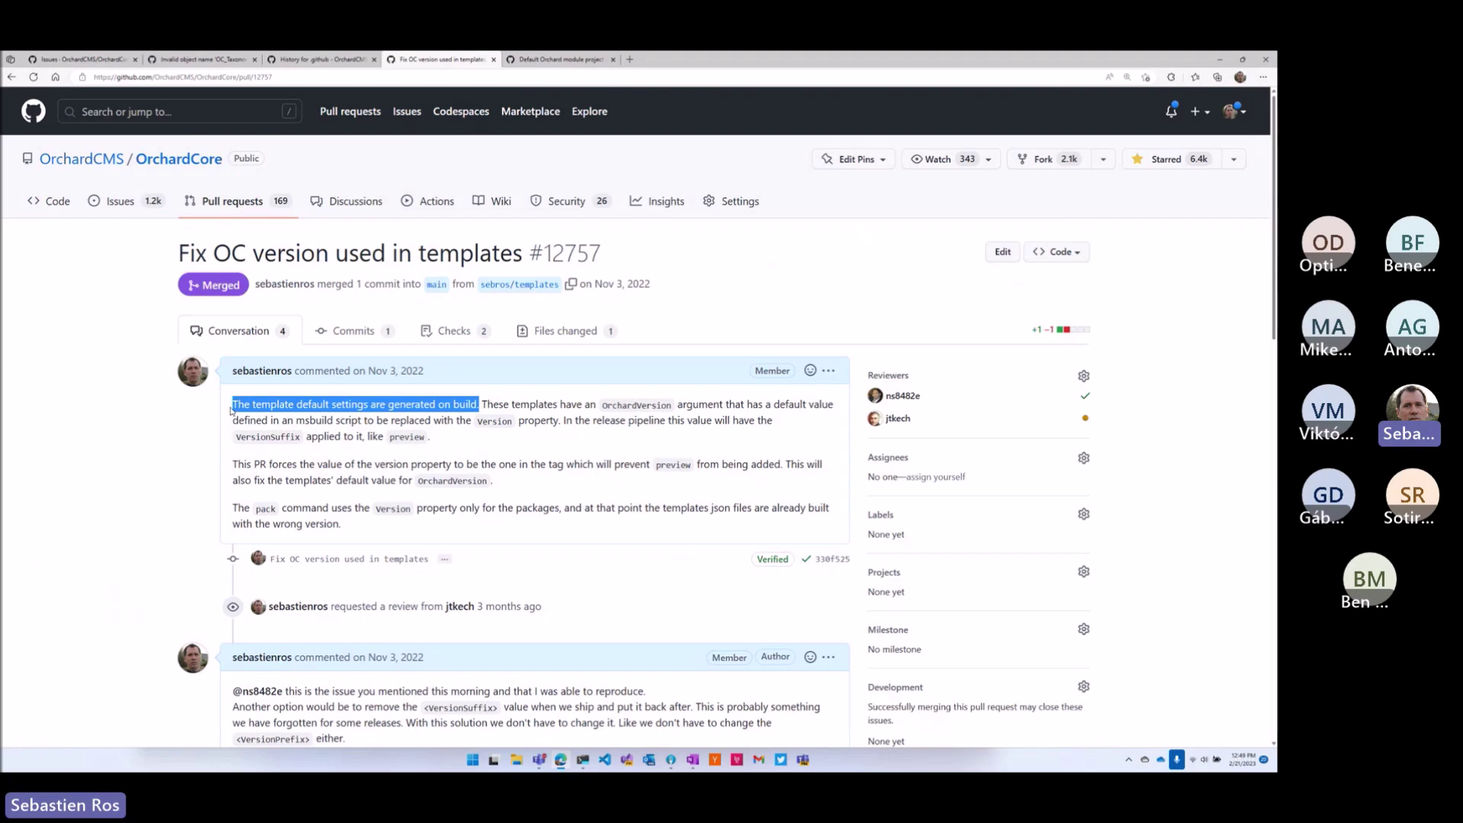
left_click_drag(481, 405, 273, 424)
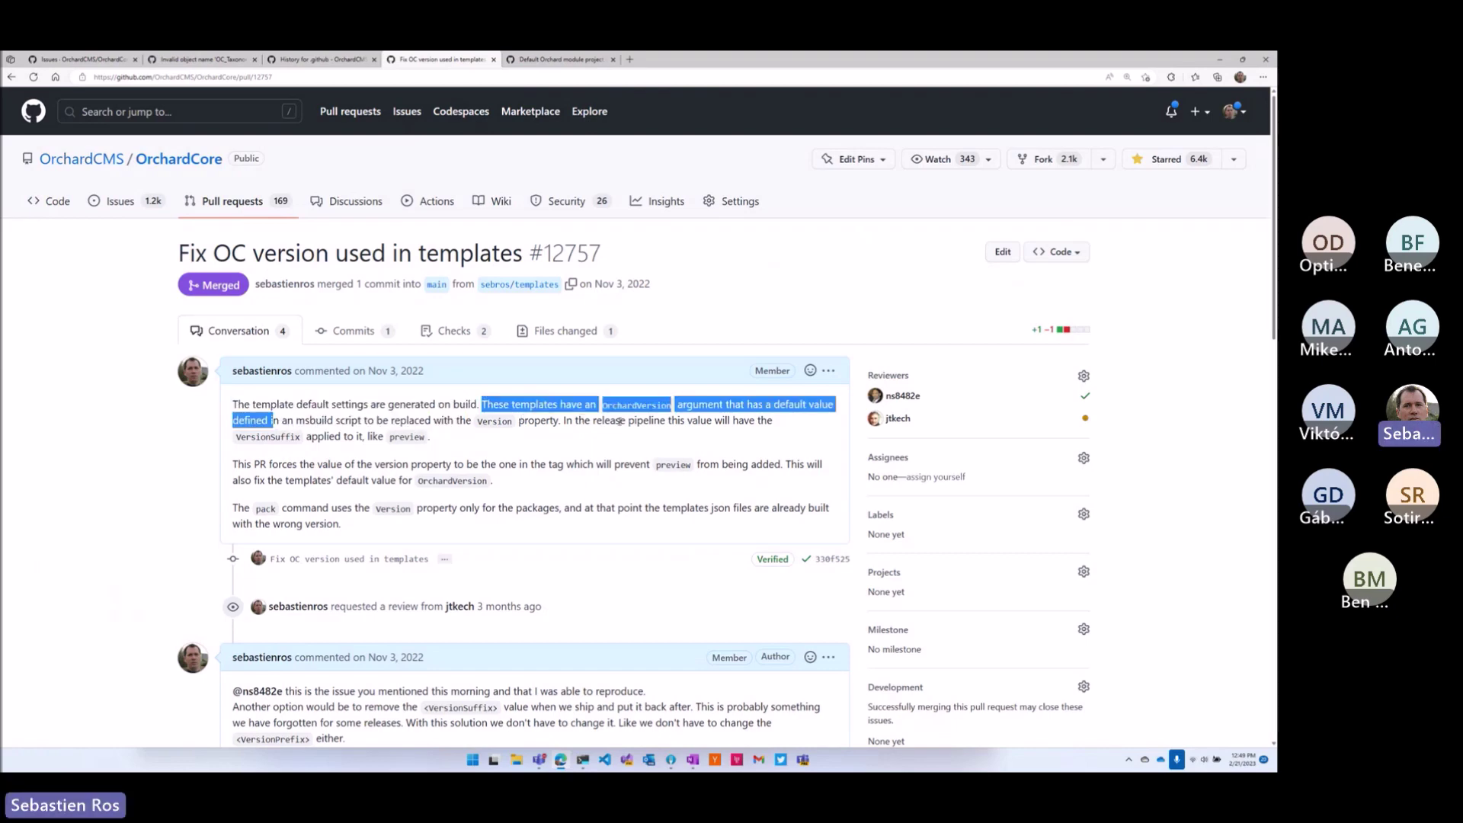
left_click(325, 431)
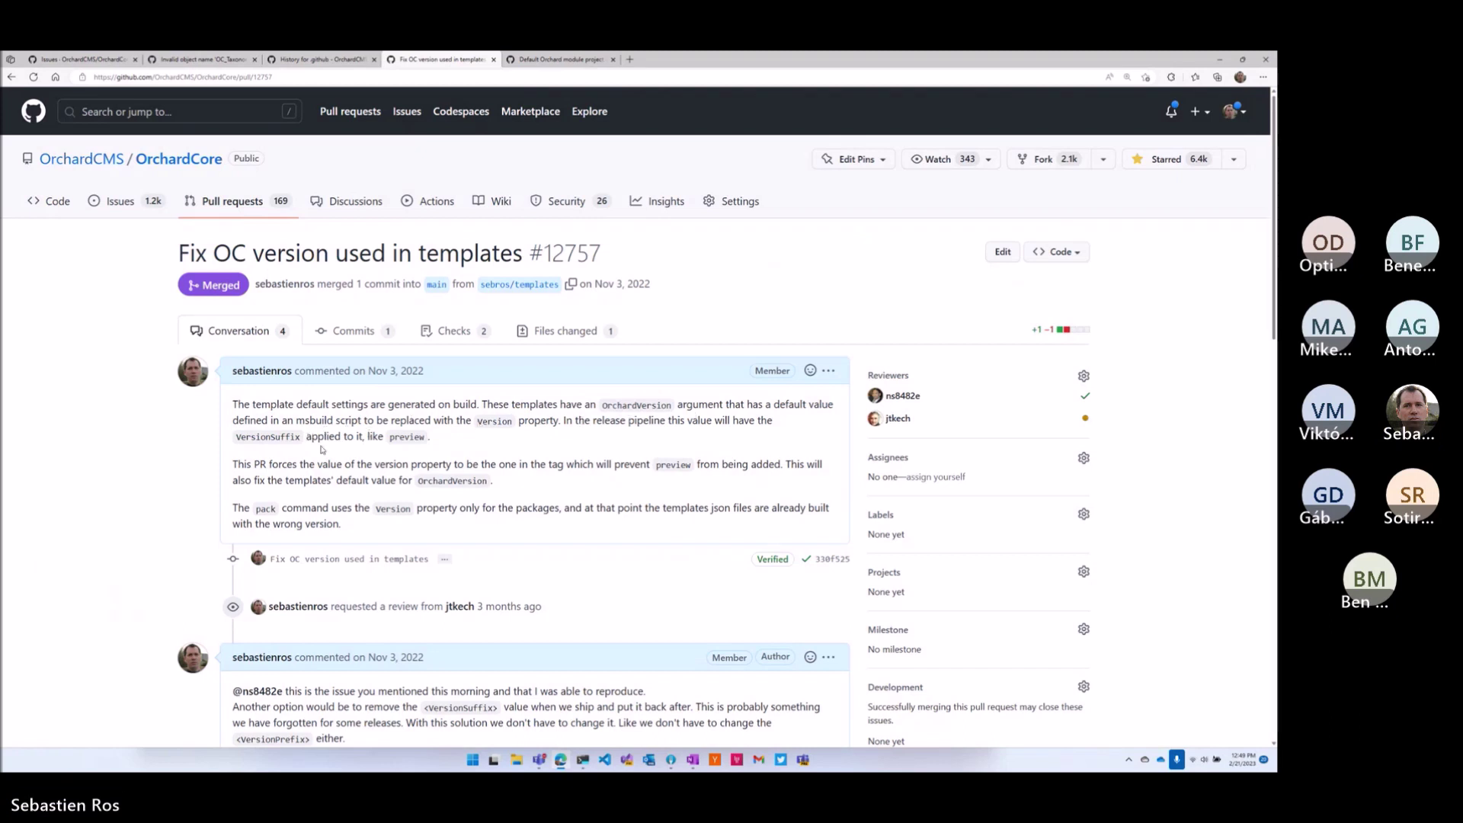
left_click_drag(233, 466, 695, 464)
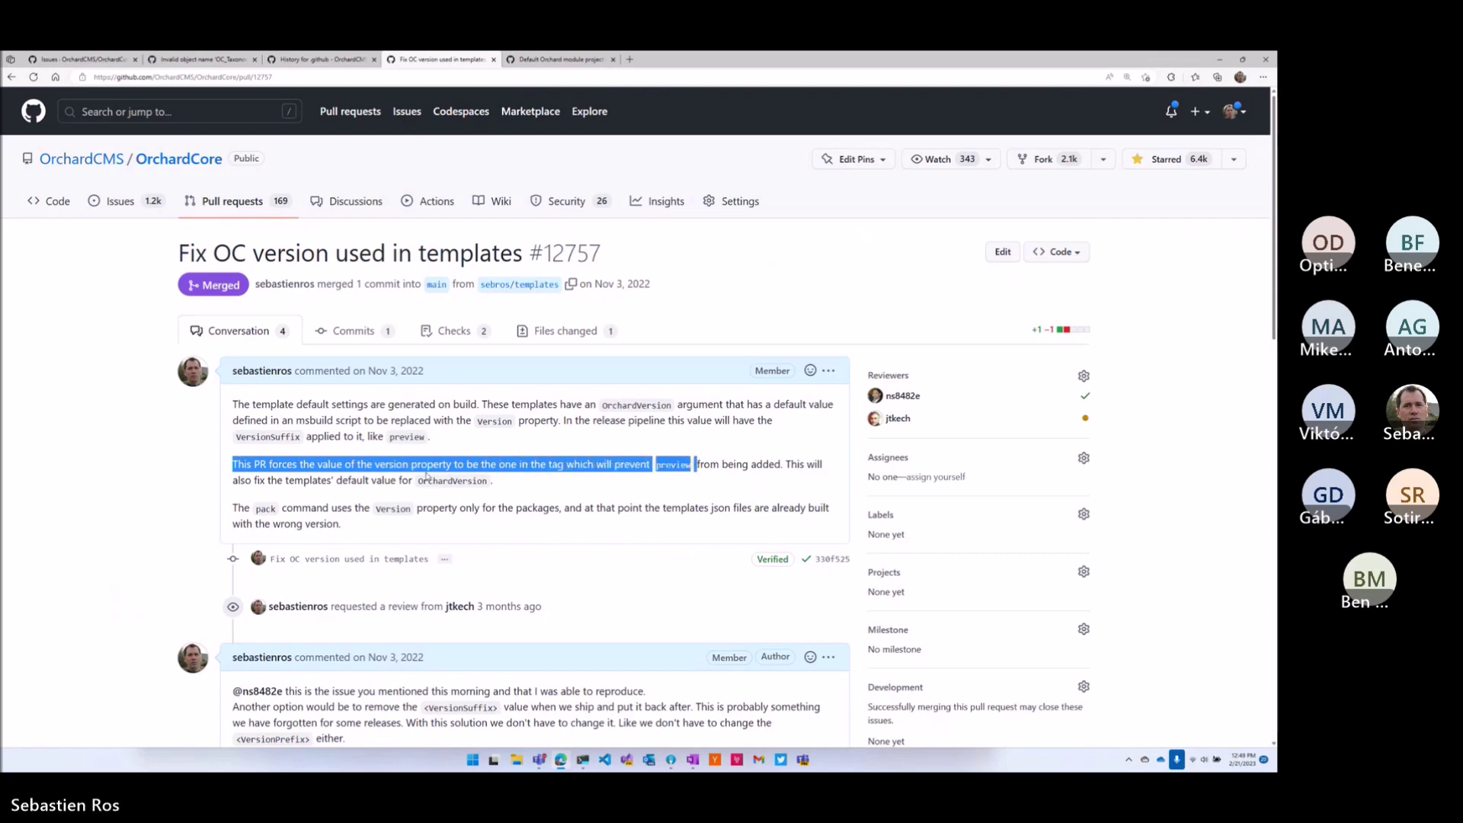
left_click_drag(263, 482, 488, 480)
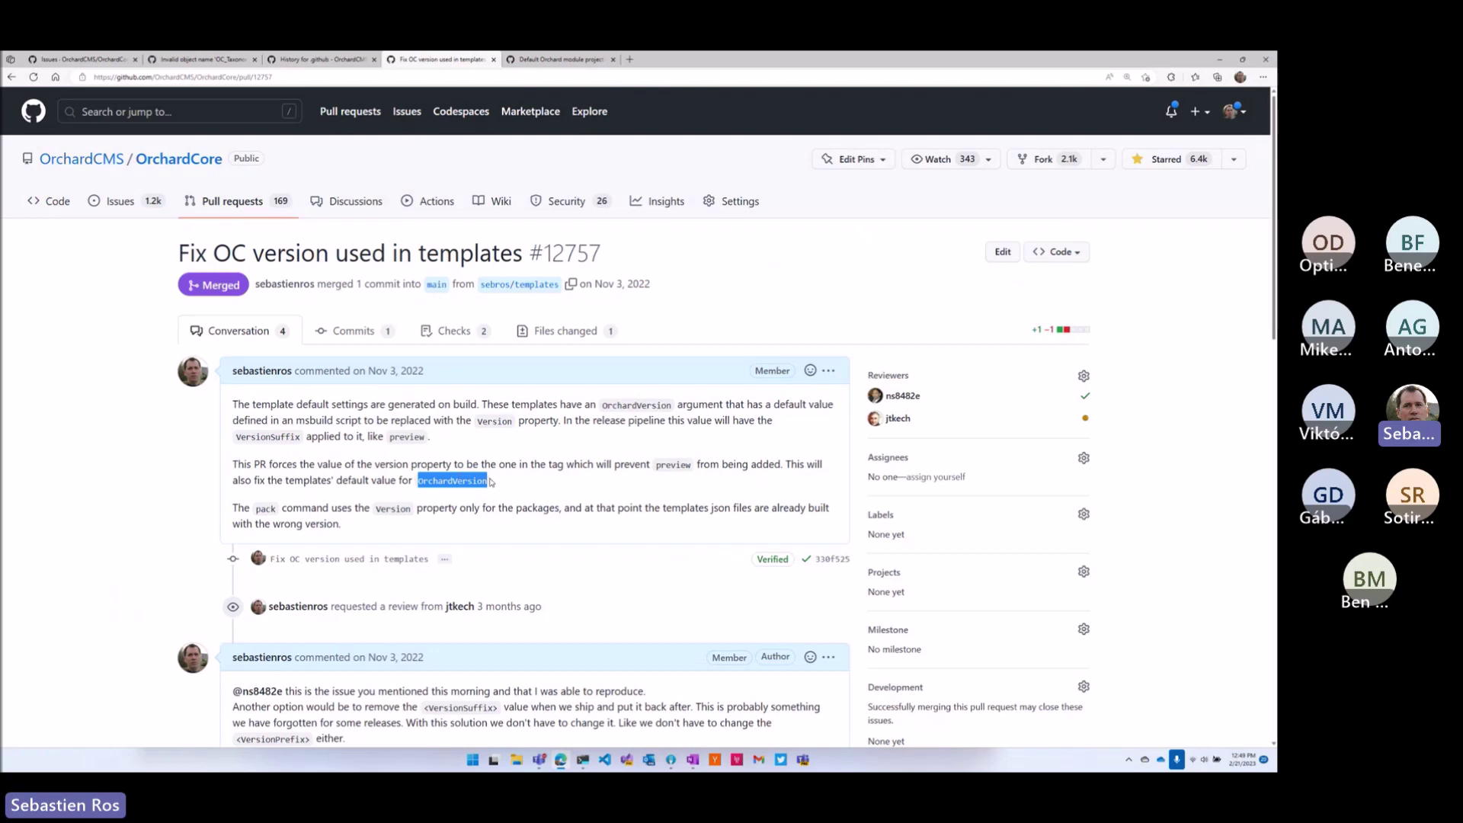
left_click(491, 482)
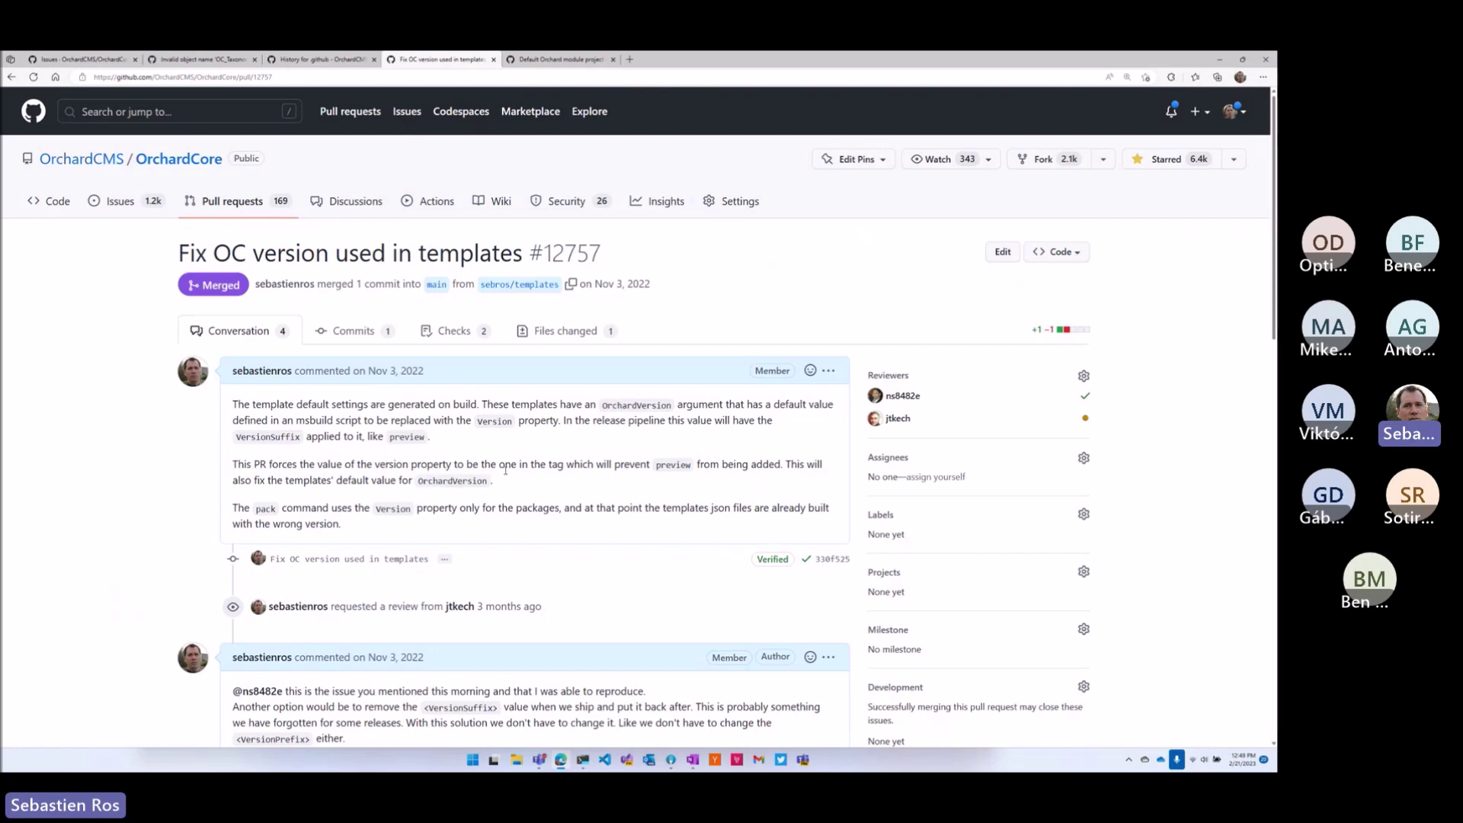
Go to issue #12943 about OC_TaxonomyIndex and scroll down to its comment box
left_click(201, 113)
left_click(326, 60)
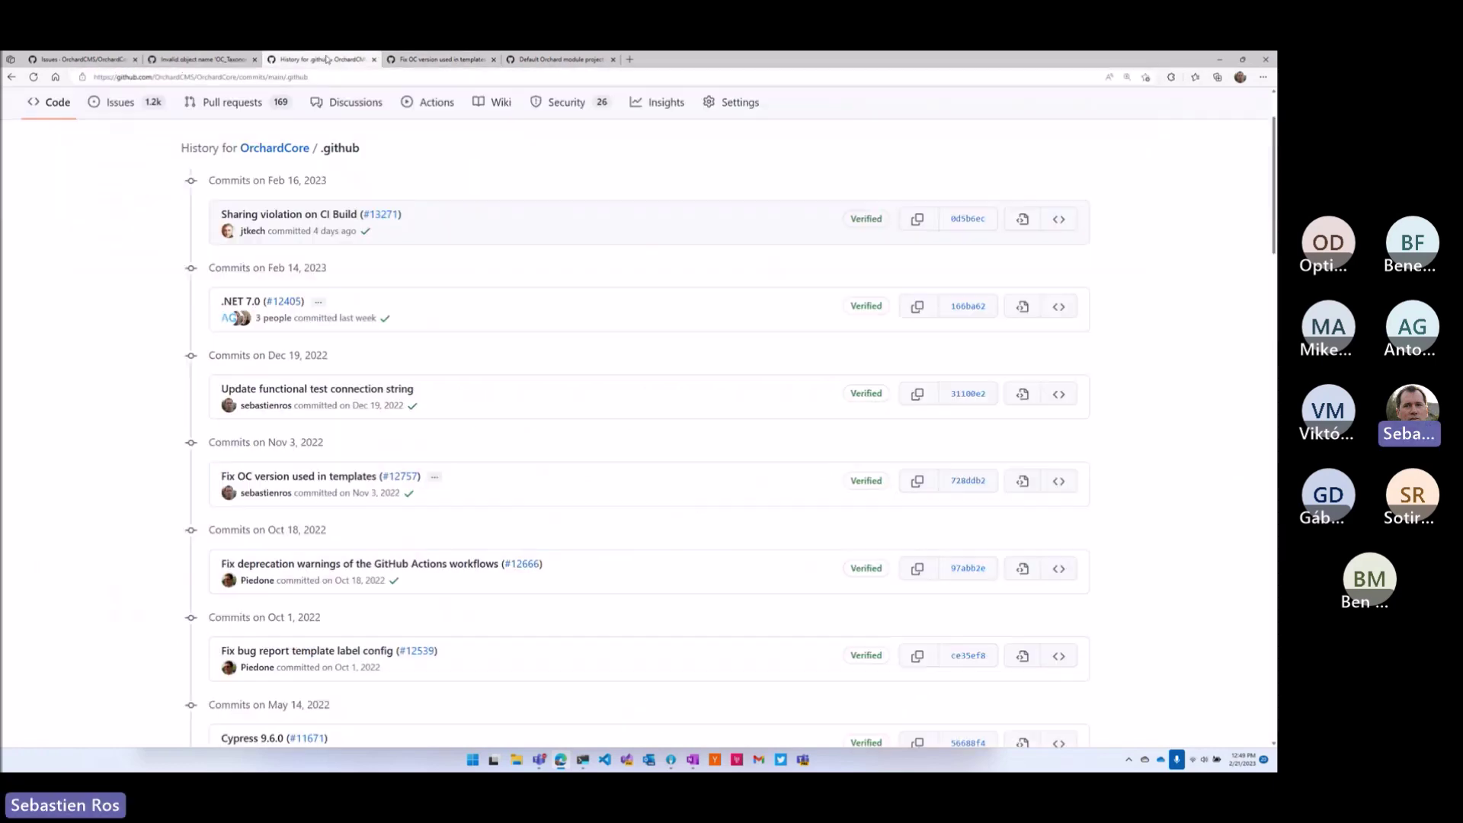
left_click(214, 60)
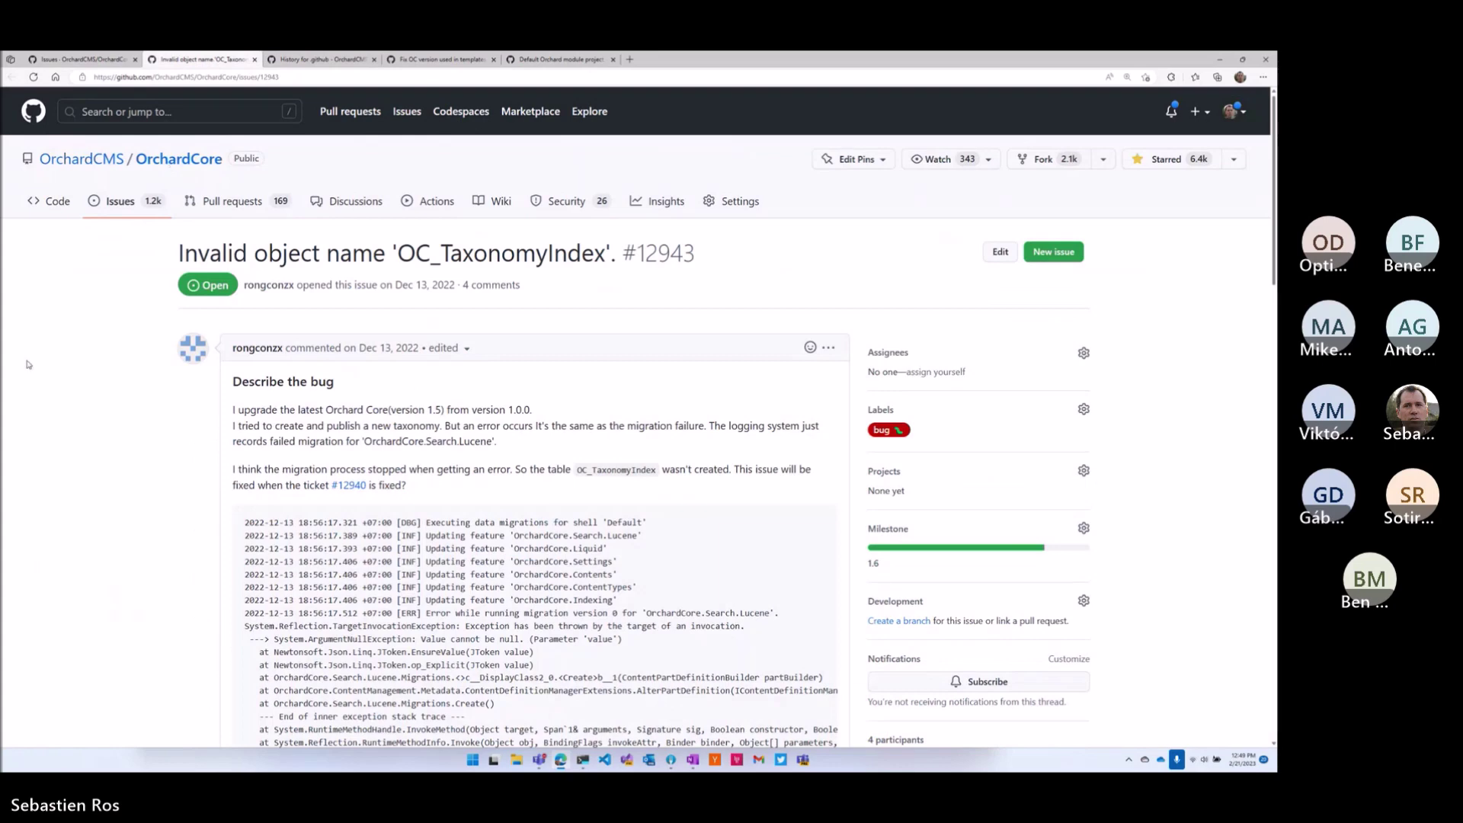
scroll(27, 364, "down", 15)
Comment 'Fixed by <PR #12757 link>, should be fine when we ship 1.6' and close the issue
left_click(300, 494)
type("Fi")
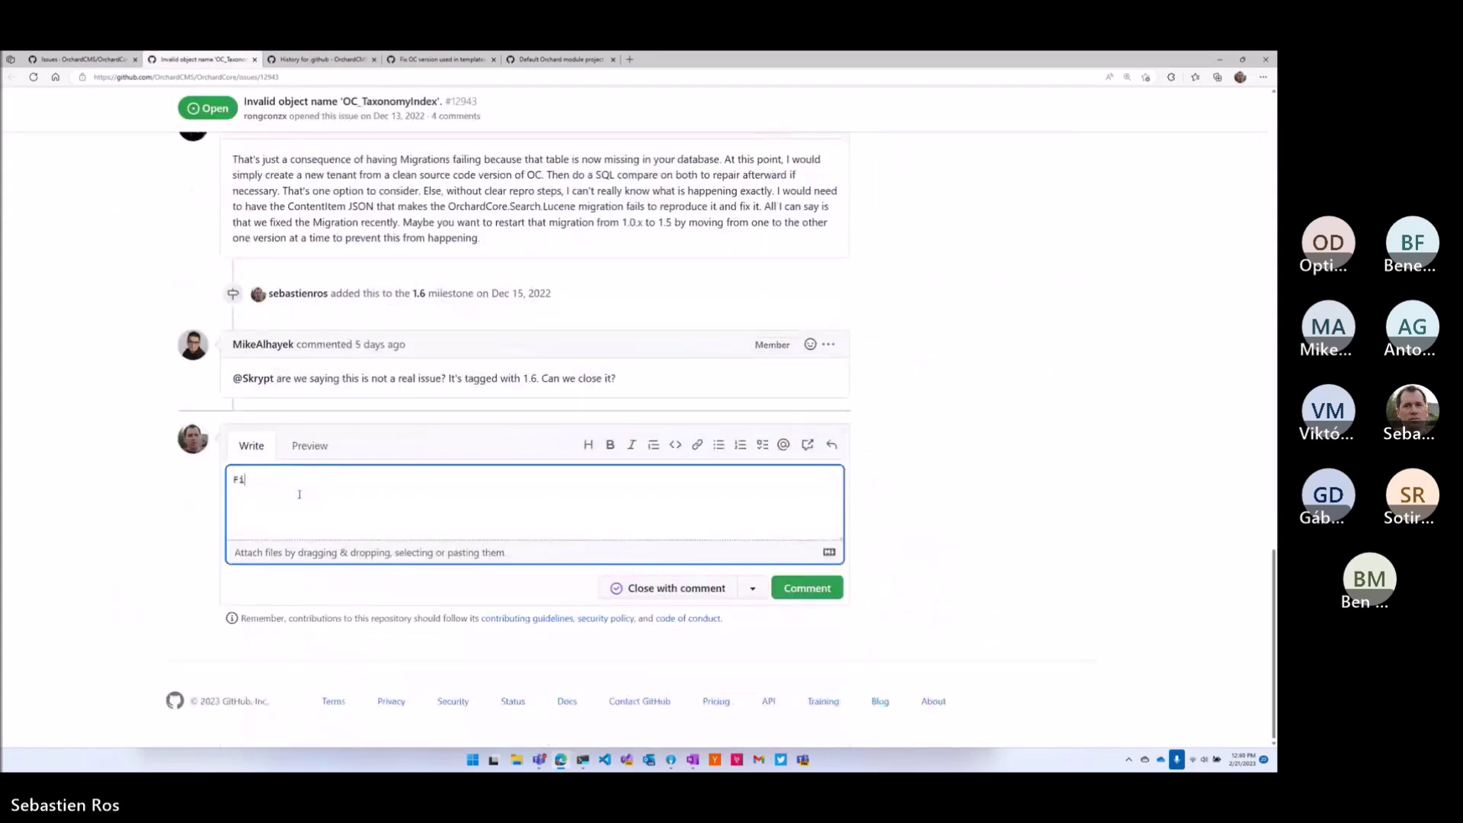
type("xed by")
type("https://github.com/OrchardCMS/OrchardCore/pull/12757")
type(", ")
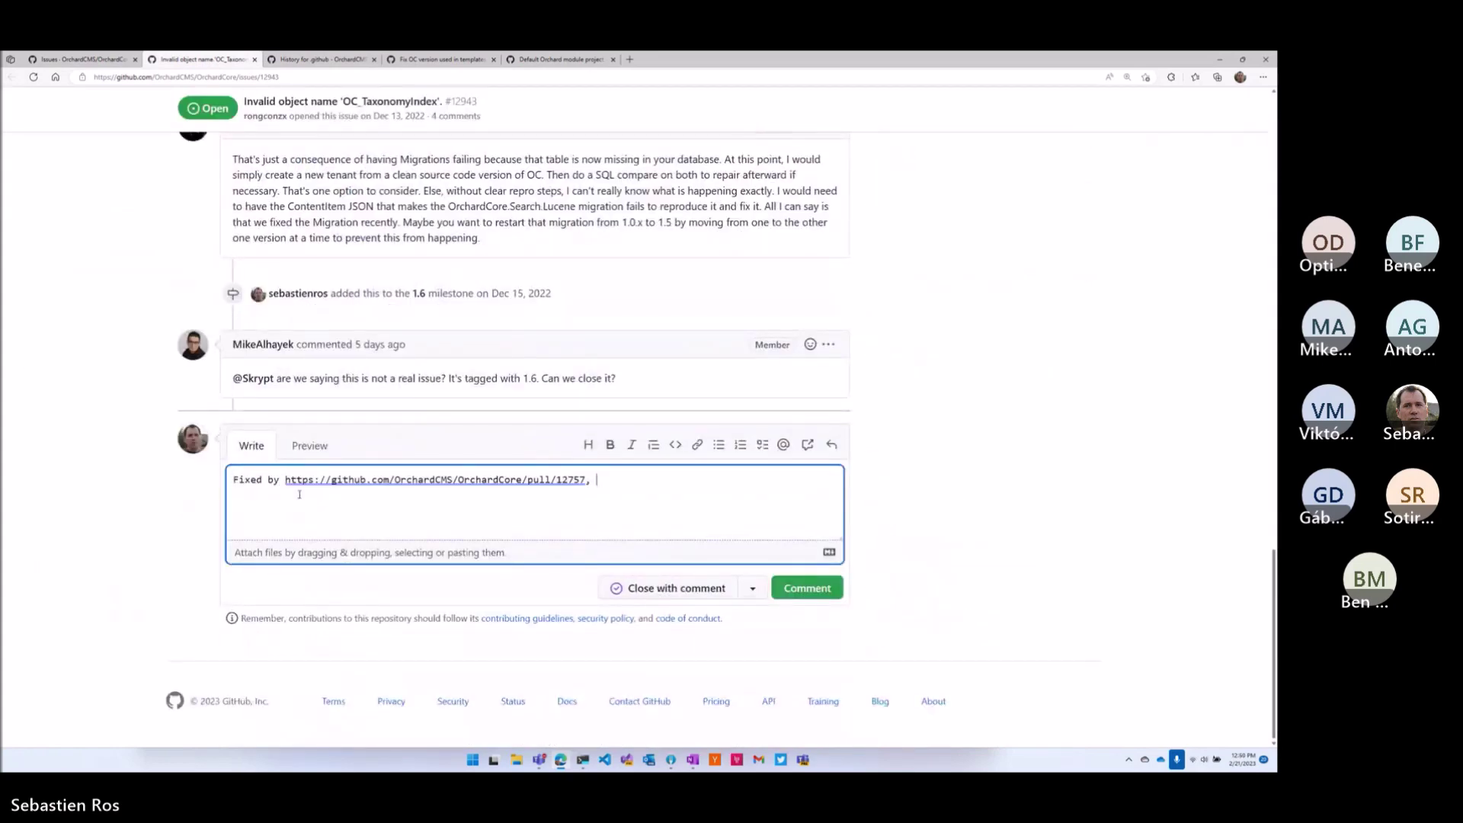
type("should be ")
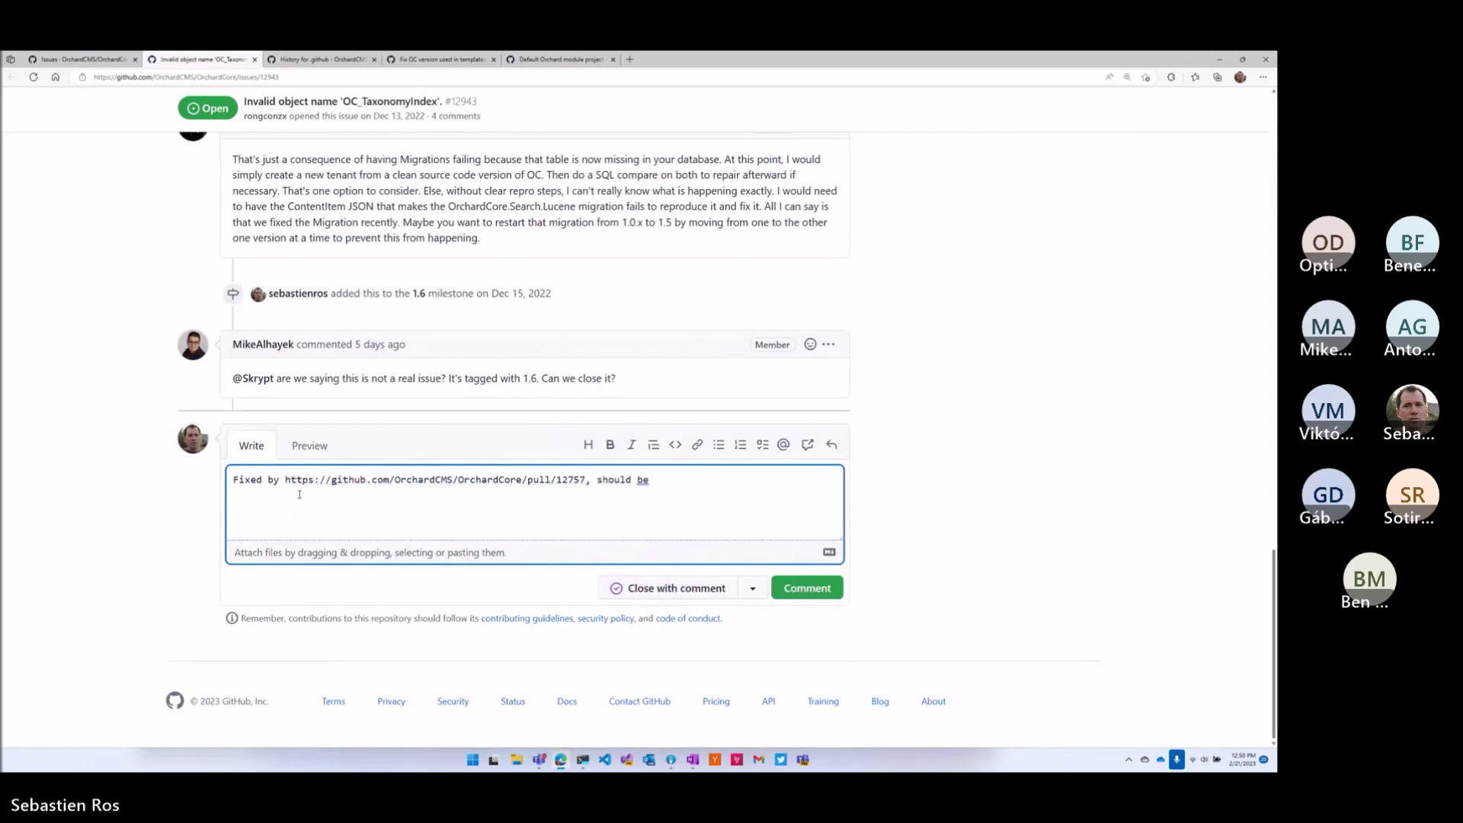
type("fine when we ship 1.6")
left_click(661, 587)
scroll(763, 358, "up", 10)
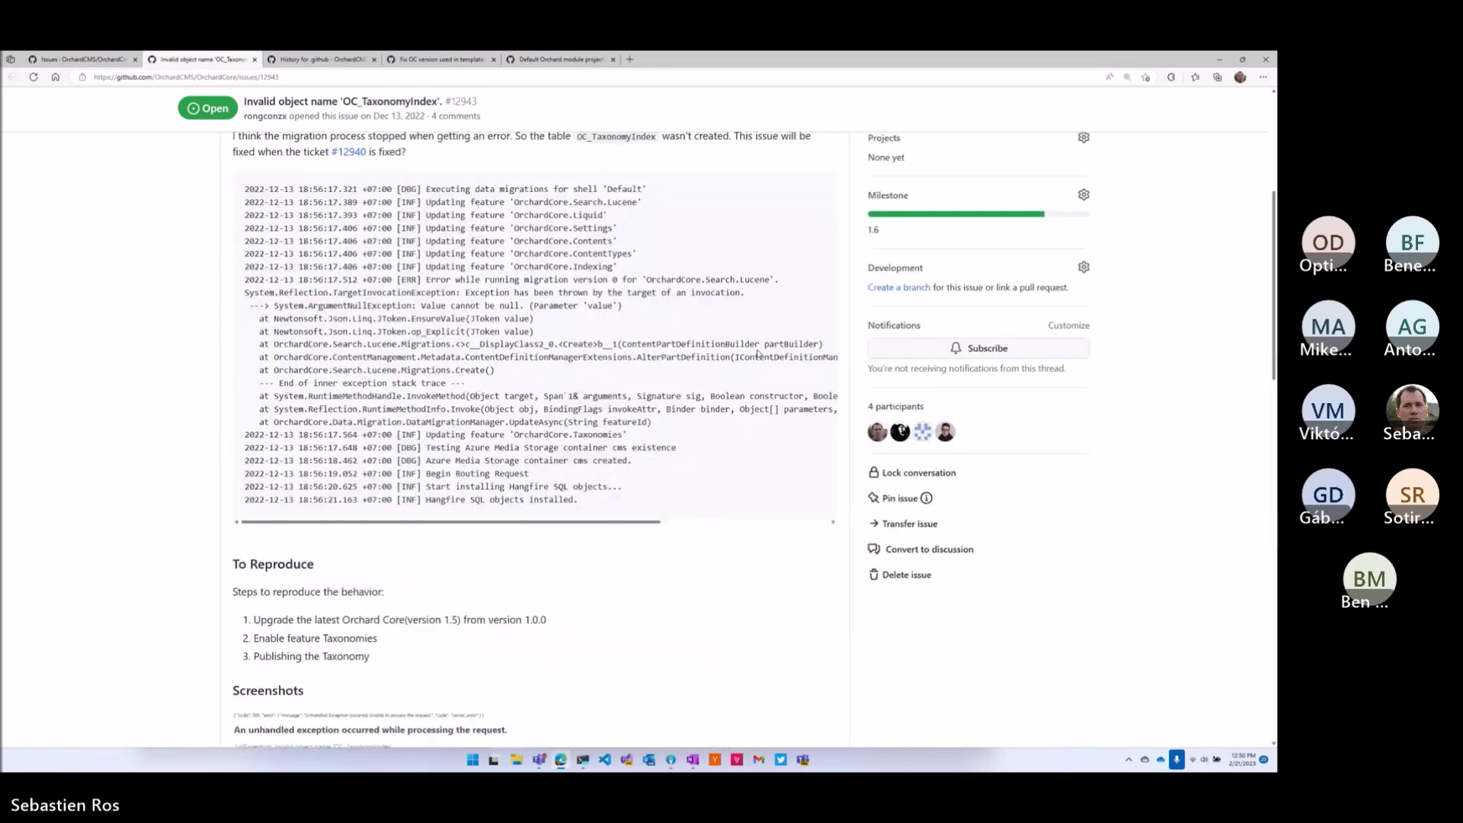
Close the #12943 issue page and go back to the milestone 1.6 list (7 open, 10 closed)
left_click(254, 60)
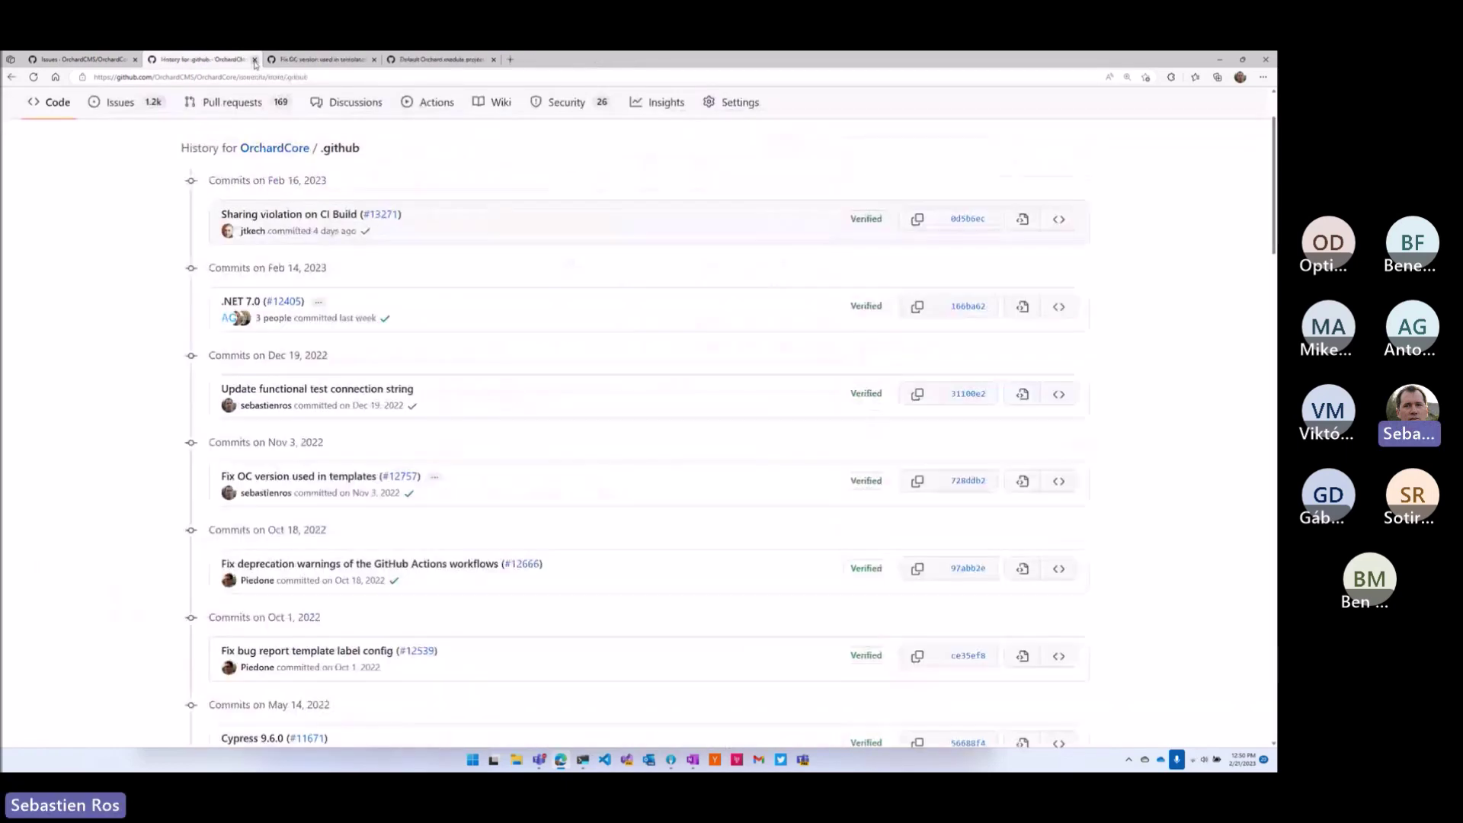
left_click(84, 59)
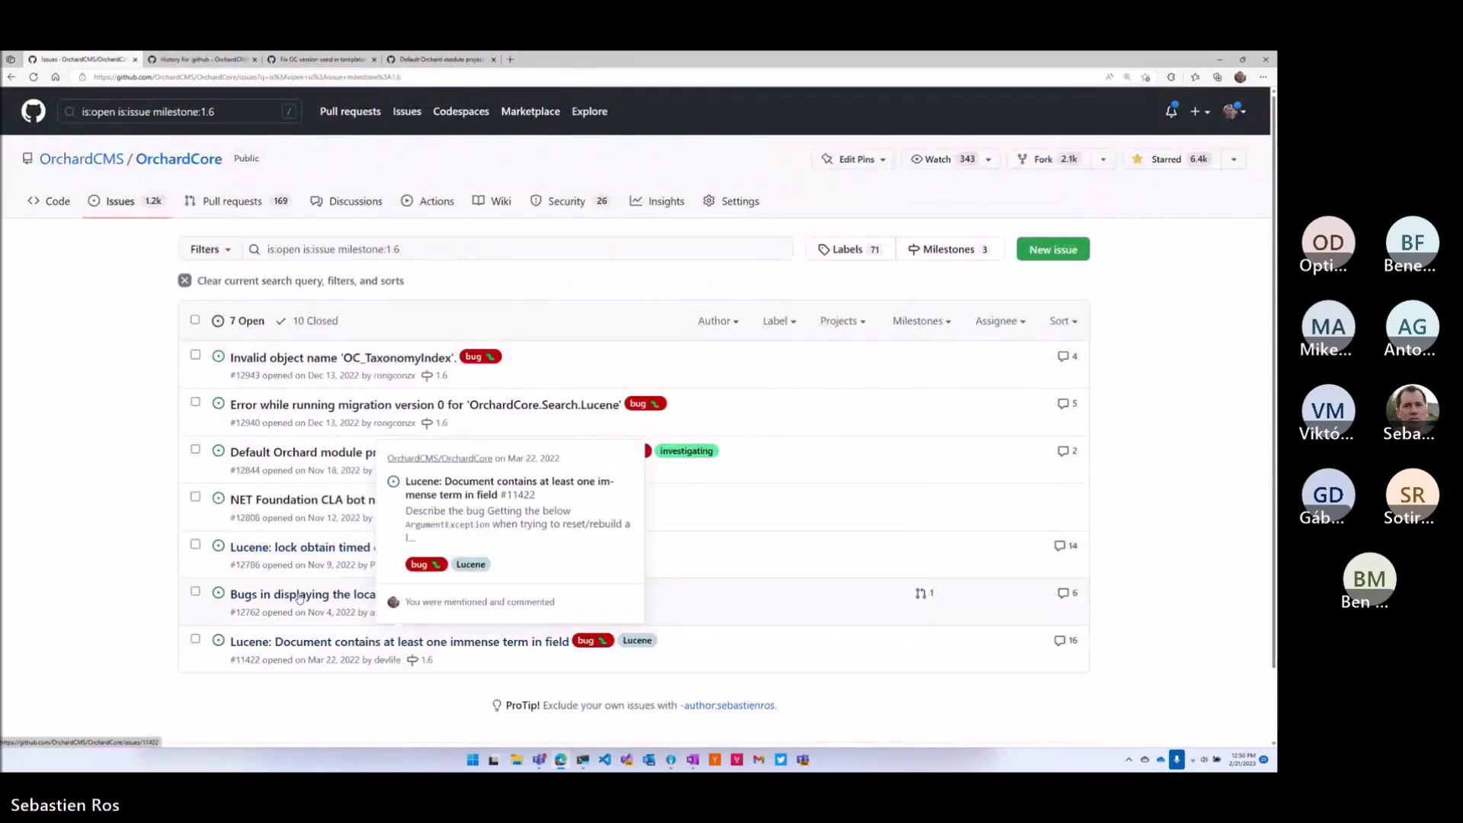
mouse_move(262, 370)
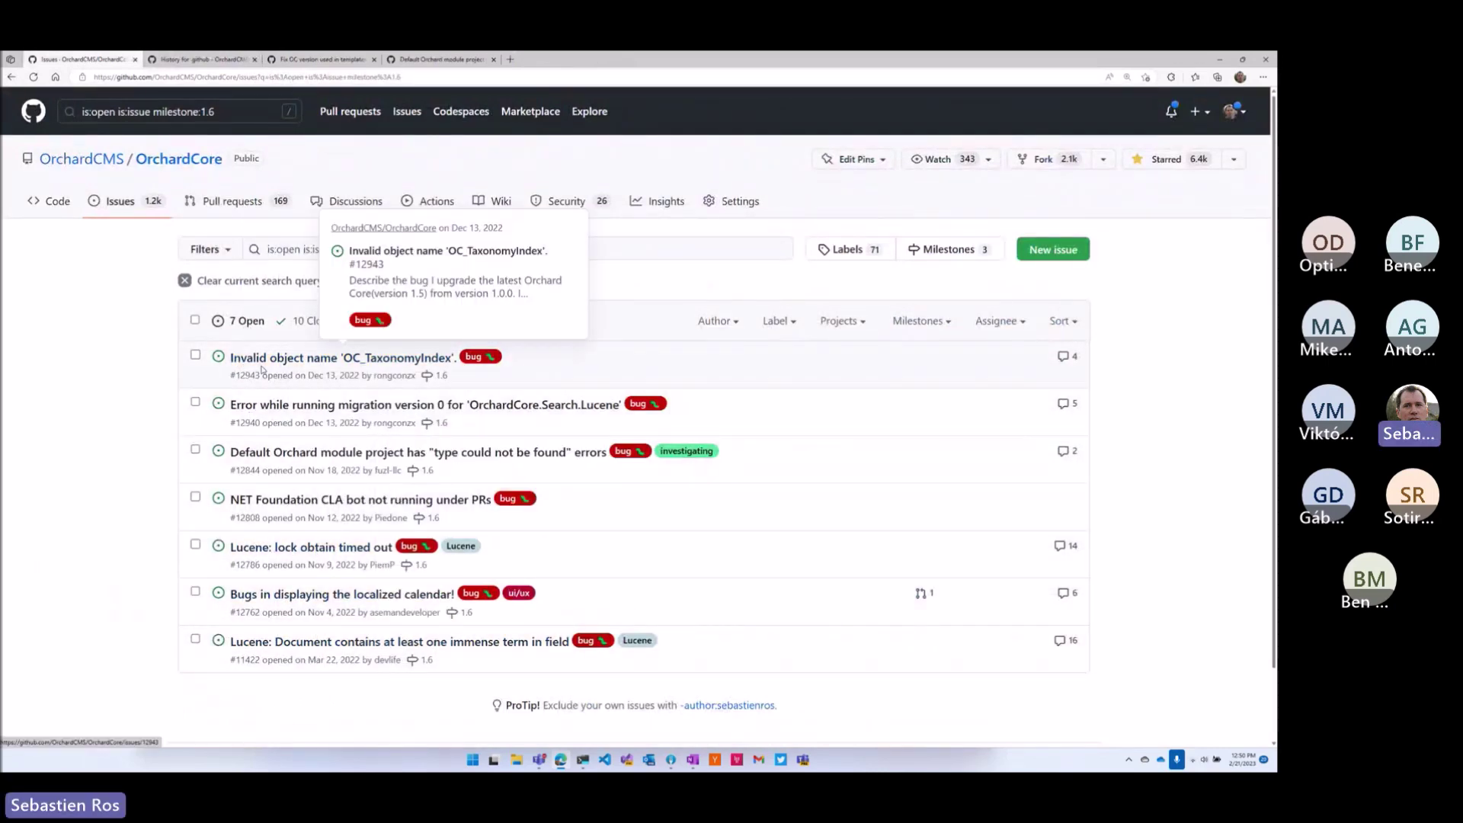
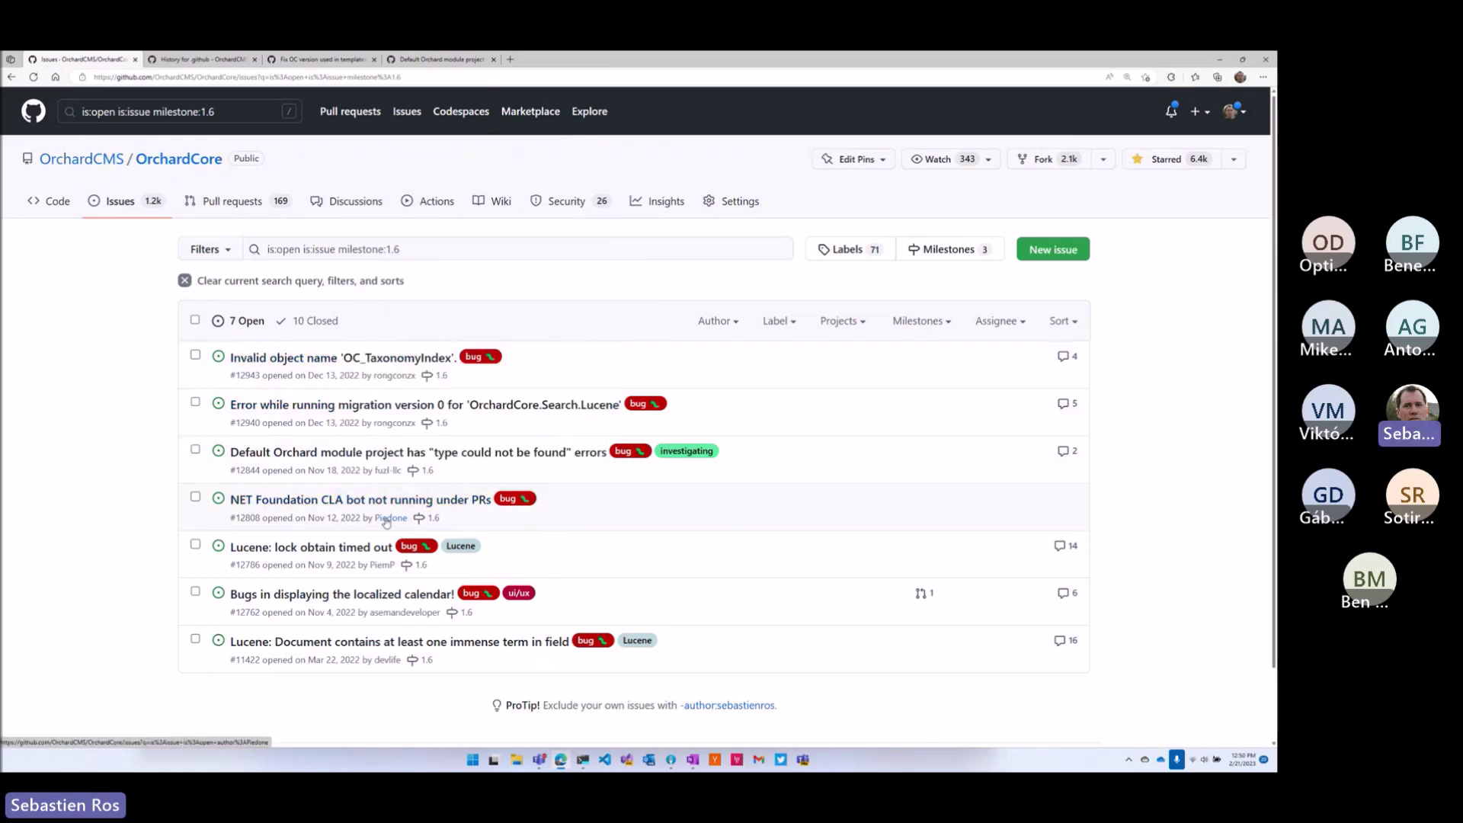
Open the 'Bugs in displaying the localized calendar!' issue from the 1.6 milestone in a background tab
mouse_move(360, 647)
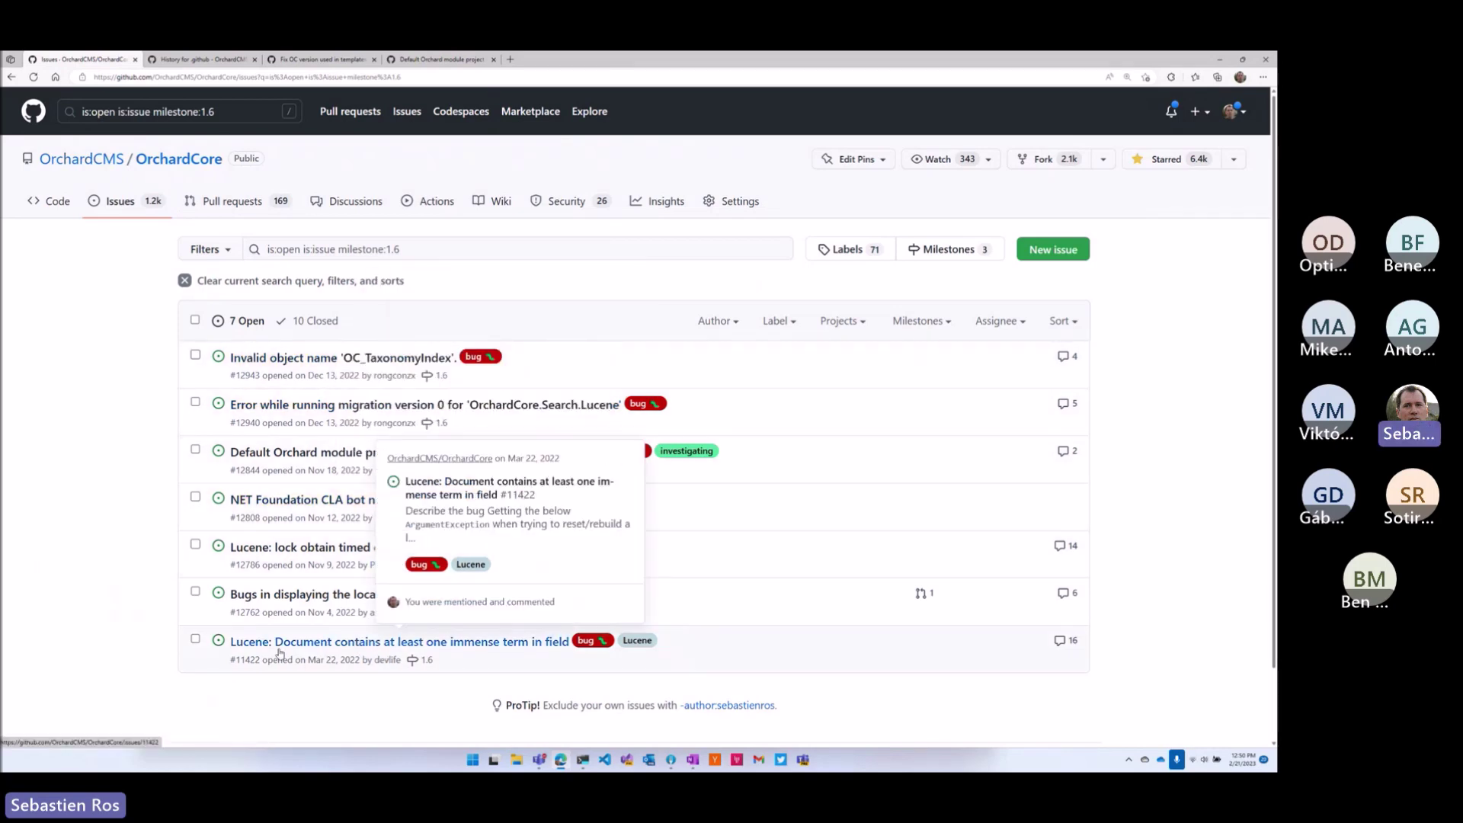
middle_click(336, 594)
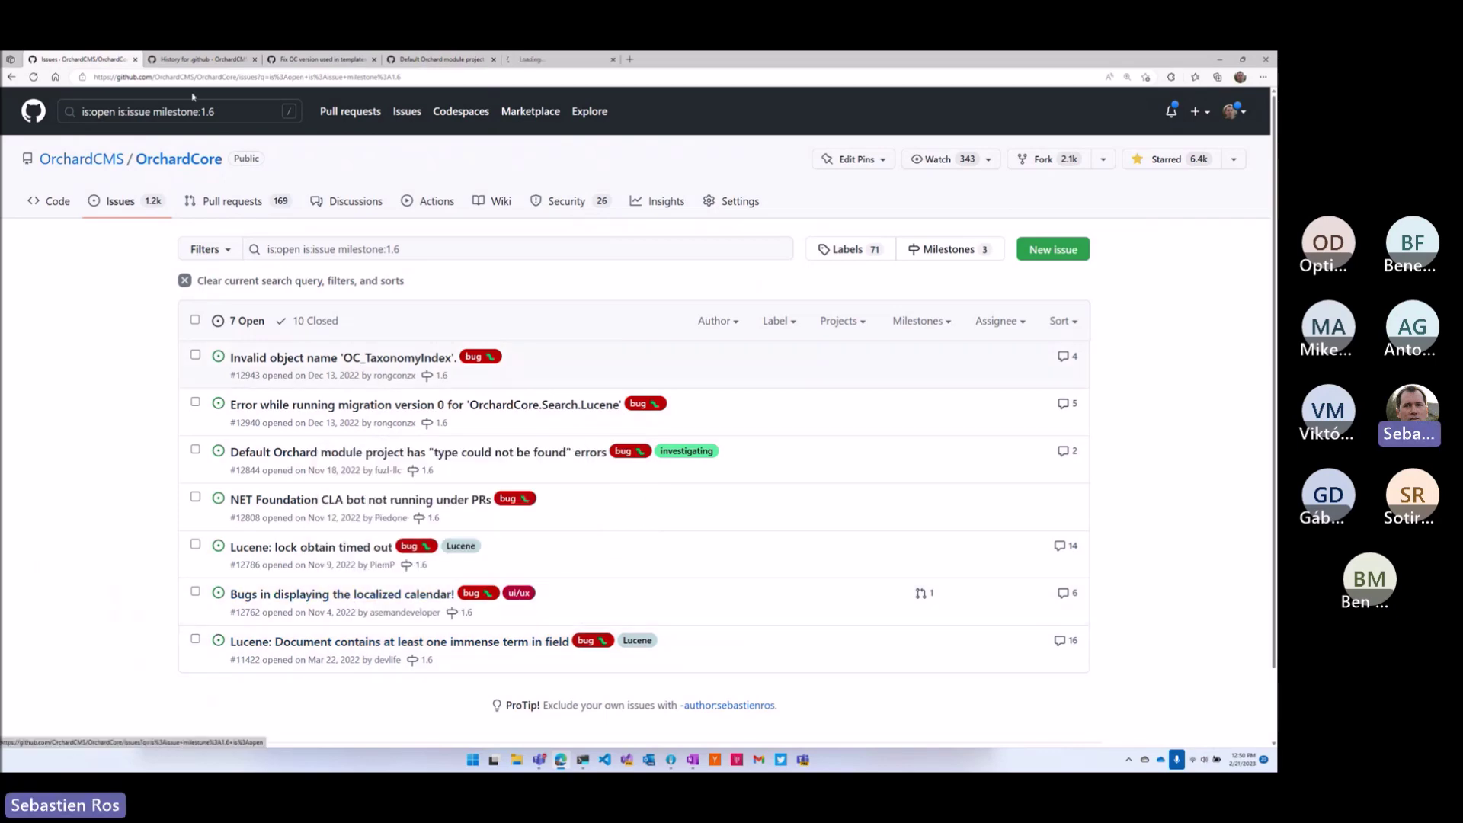
Read through issue #12762's comments about the localized calendar and the linked datepicker fix
left_click(564, 59)
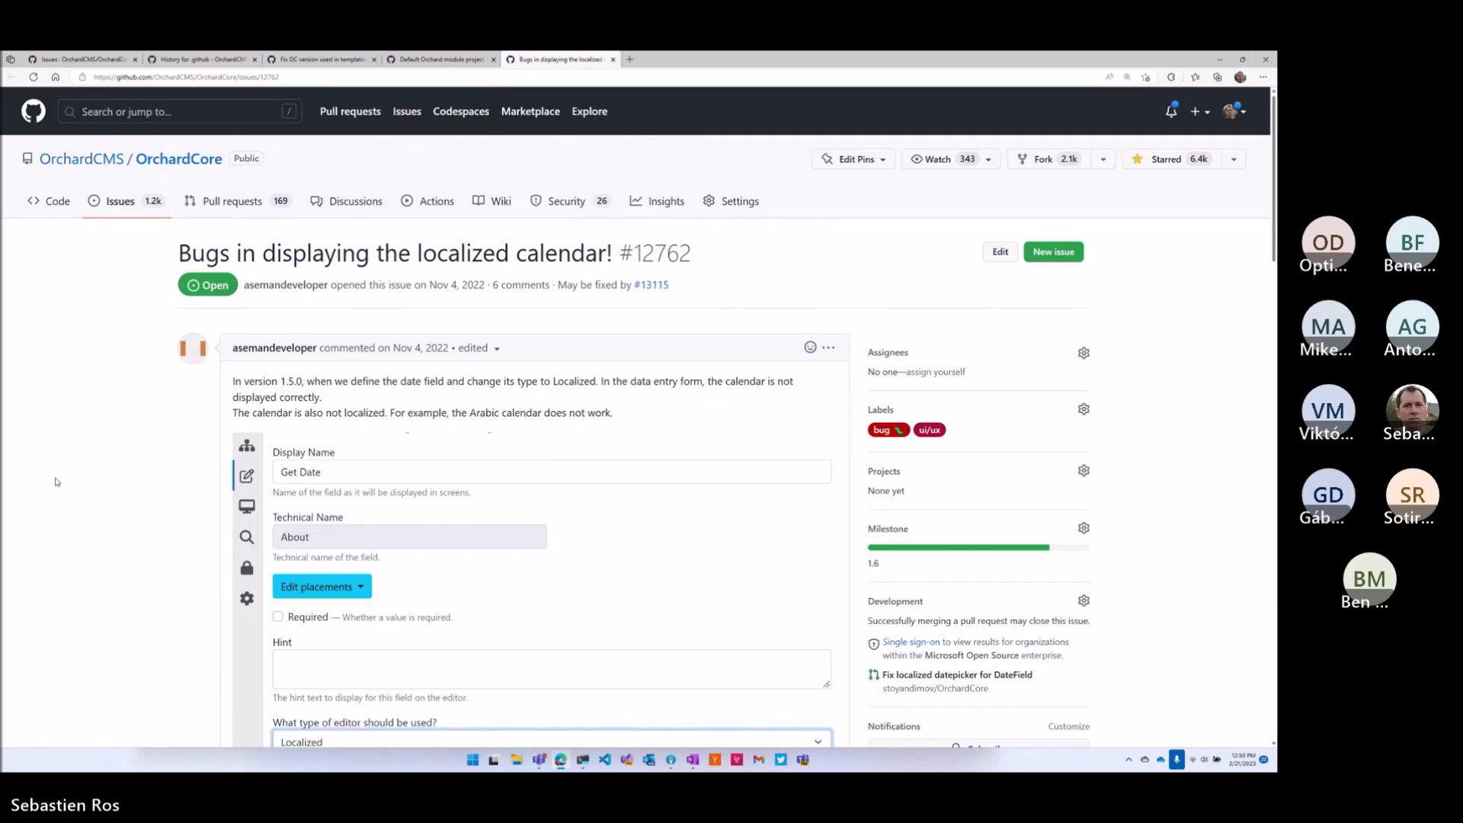
scroll(55, 482, "down", 20)
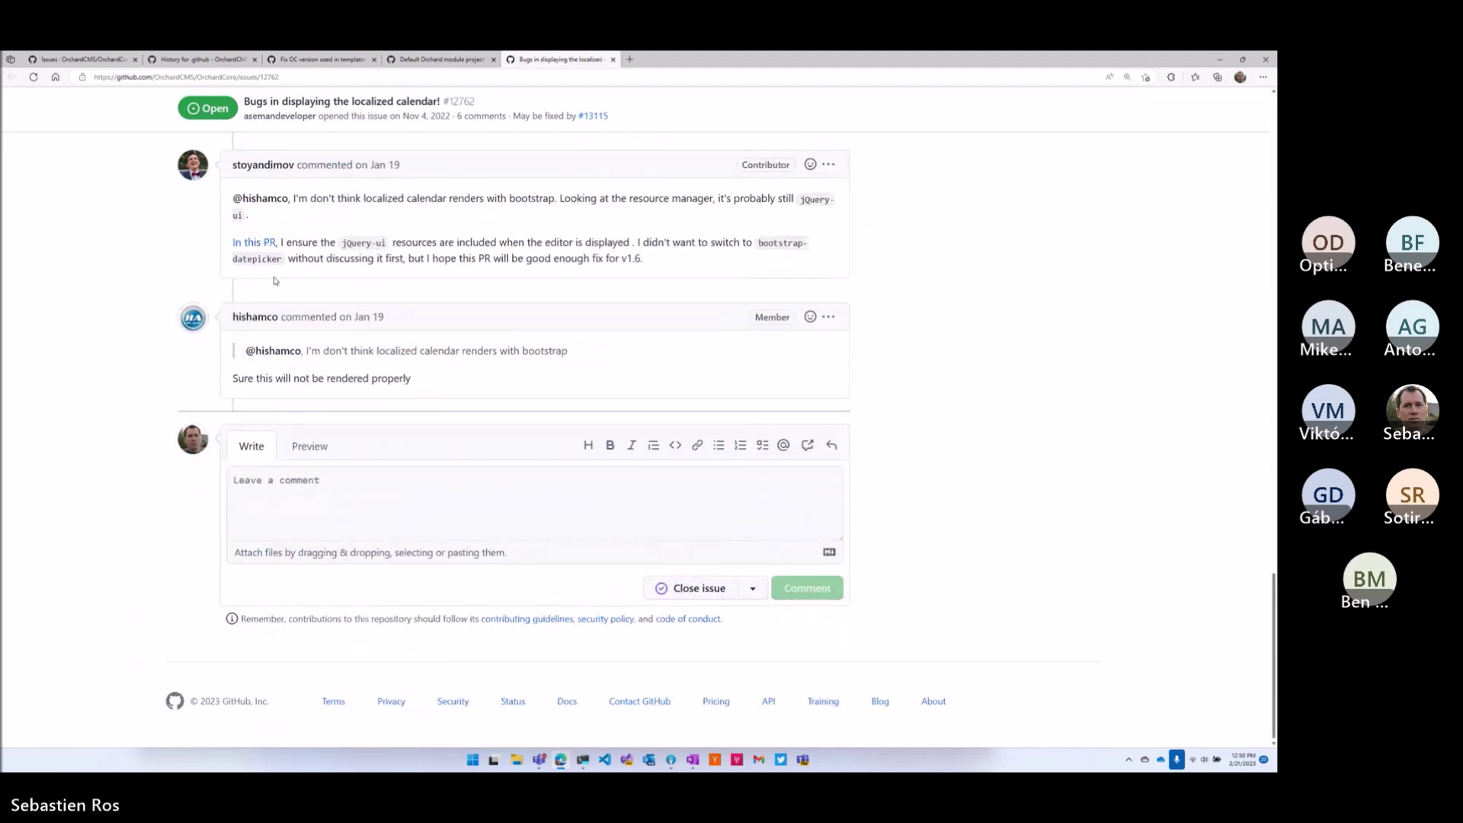
scroll(120, 392, "up", 3)
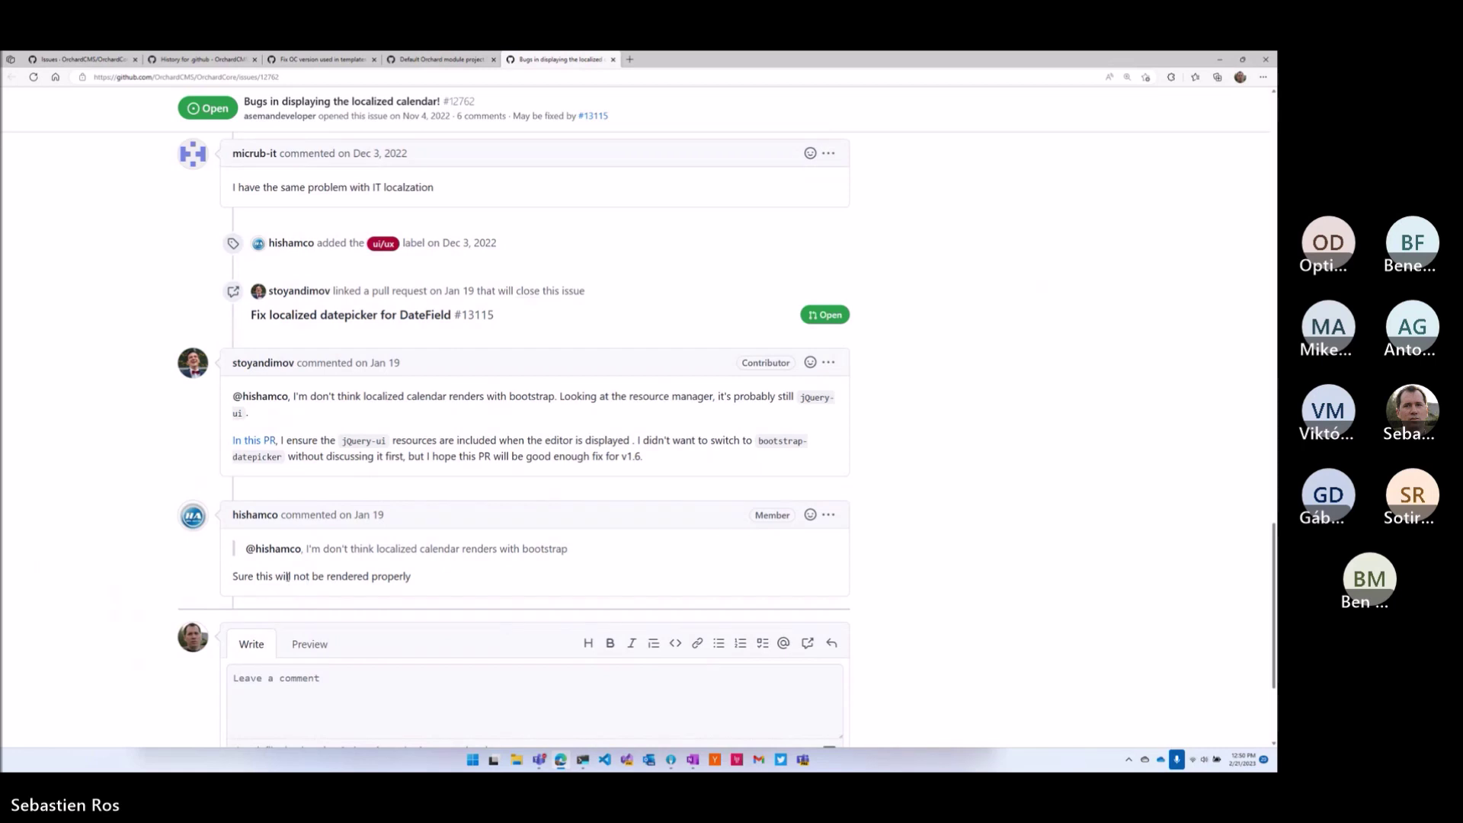
left_click_drag(288, 580, 405, 579)
left_click(404, 553)
mouse_move(259, 397)
Open pull request #13115 'Fix localized datepicker for DateField' and review its screenshots and comments
left_click(254, 440, "ctrl")
left_click(679, 59)
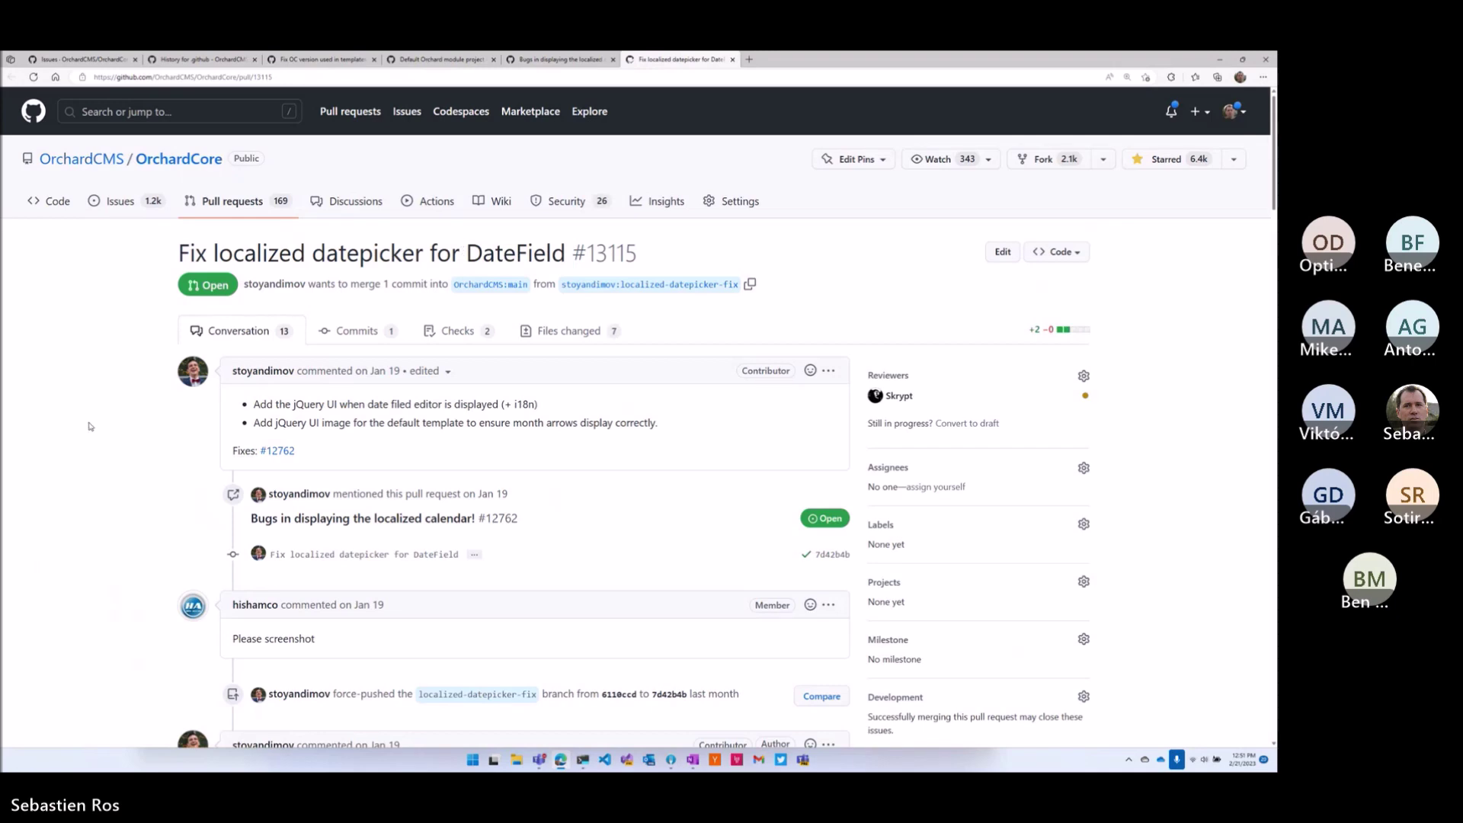
scroll(90, 427, "down", 6)
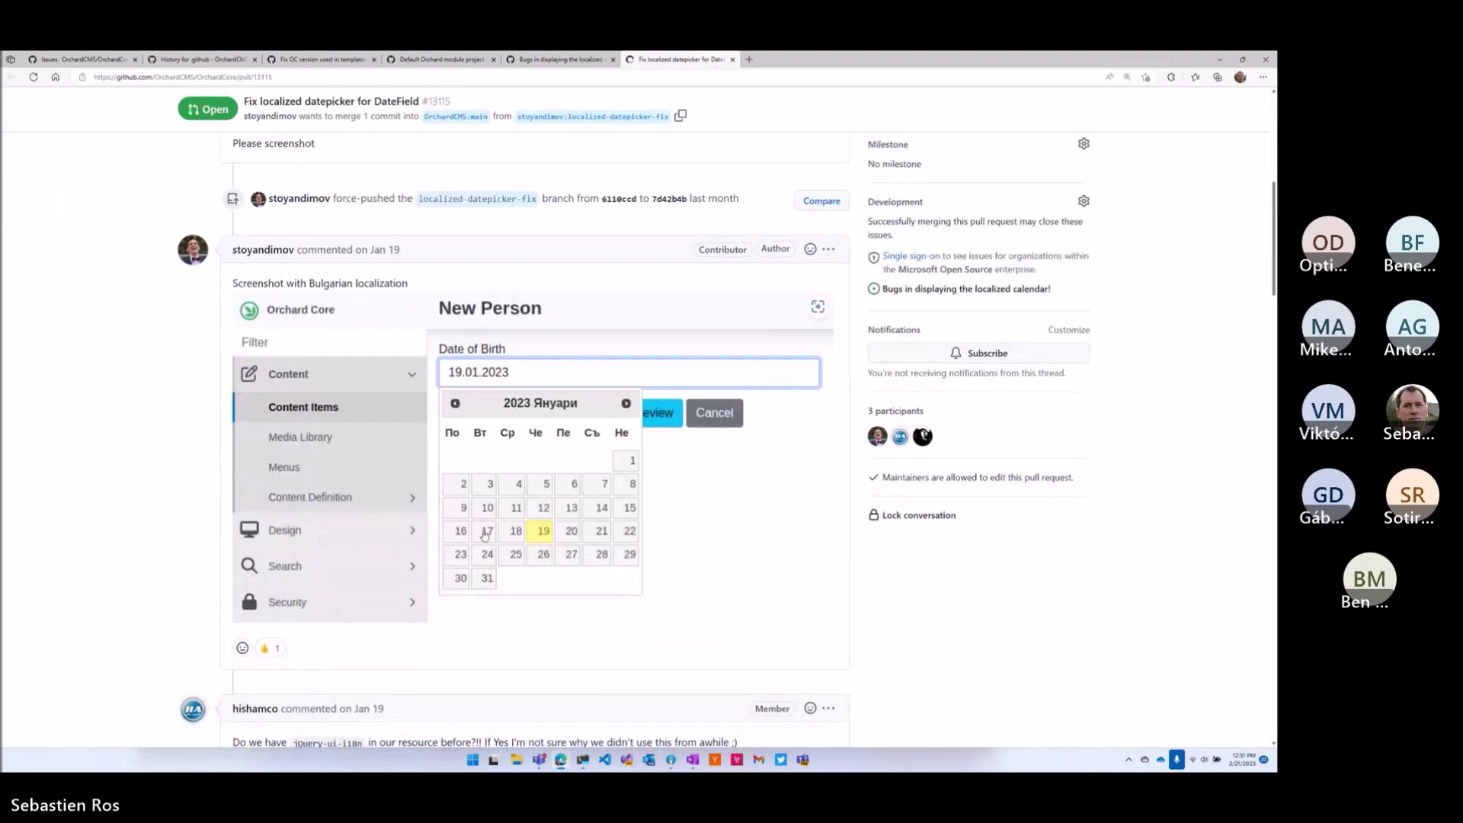
scroll(553, 503, "down", 5)
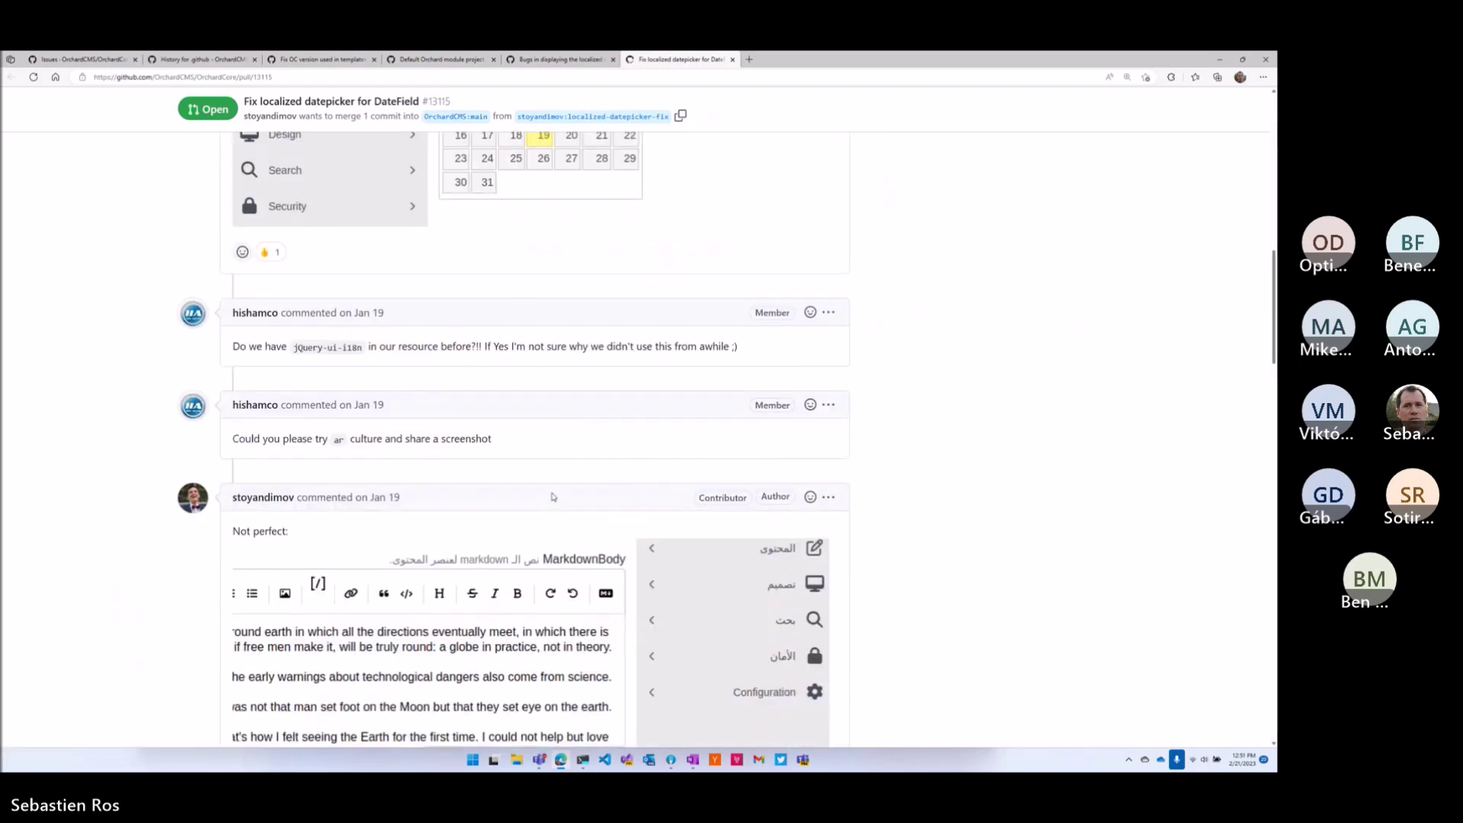
scroll(118, 517, "down", 6)
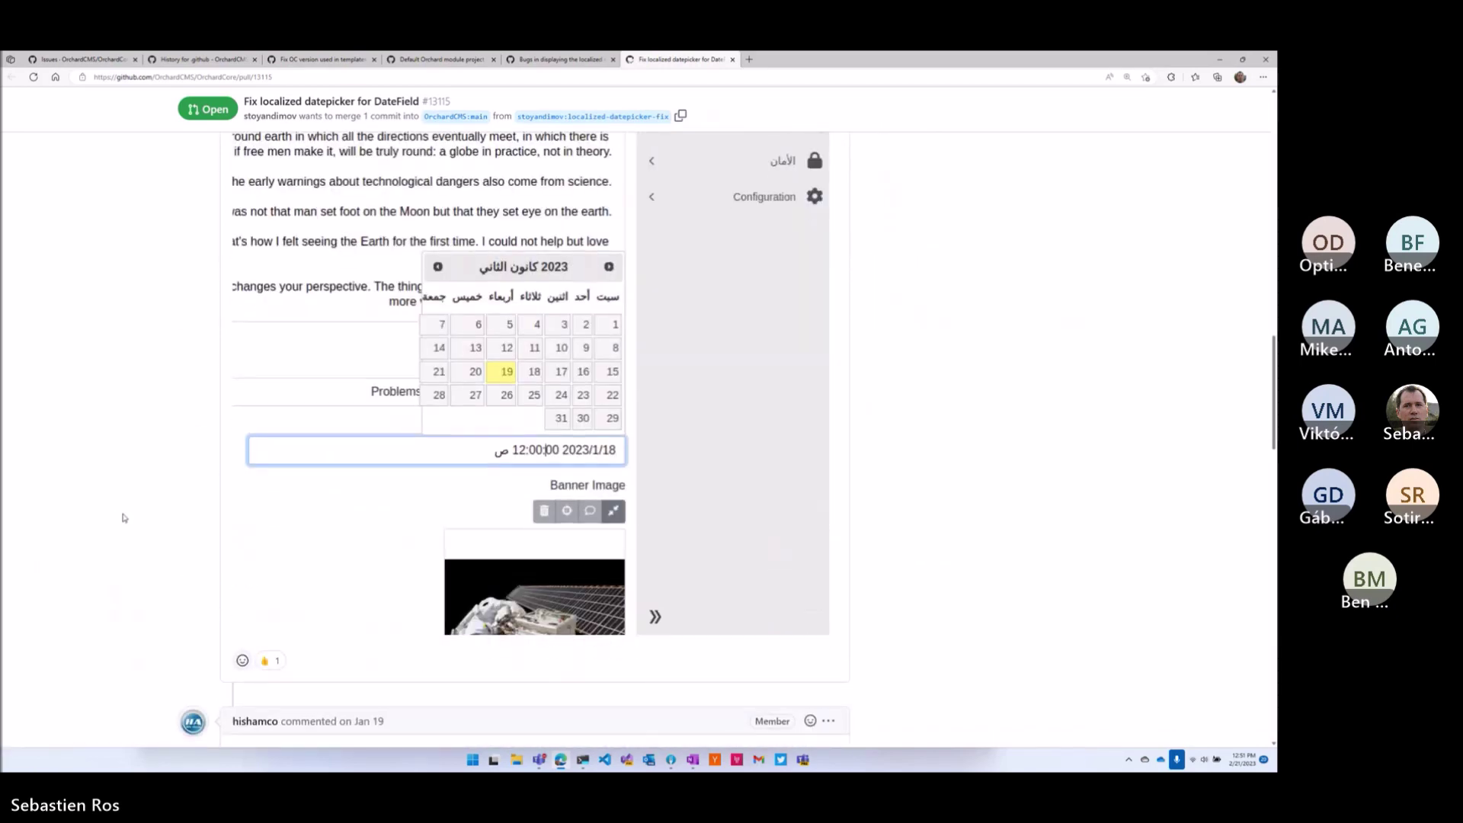
scroll(124, 518, "down", 20)
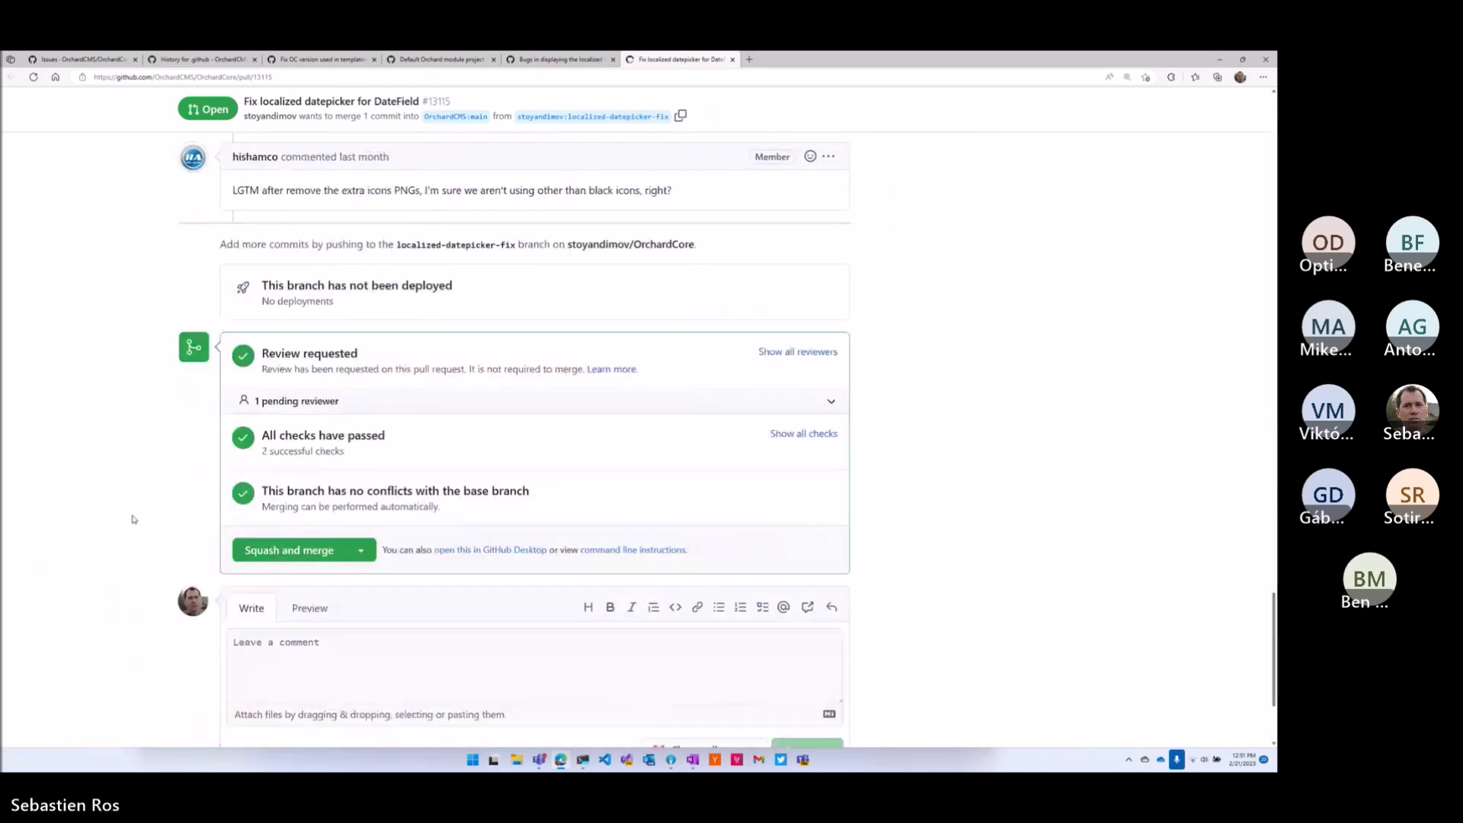
scroll(133, 519, "up", 4)
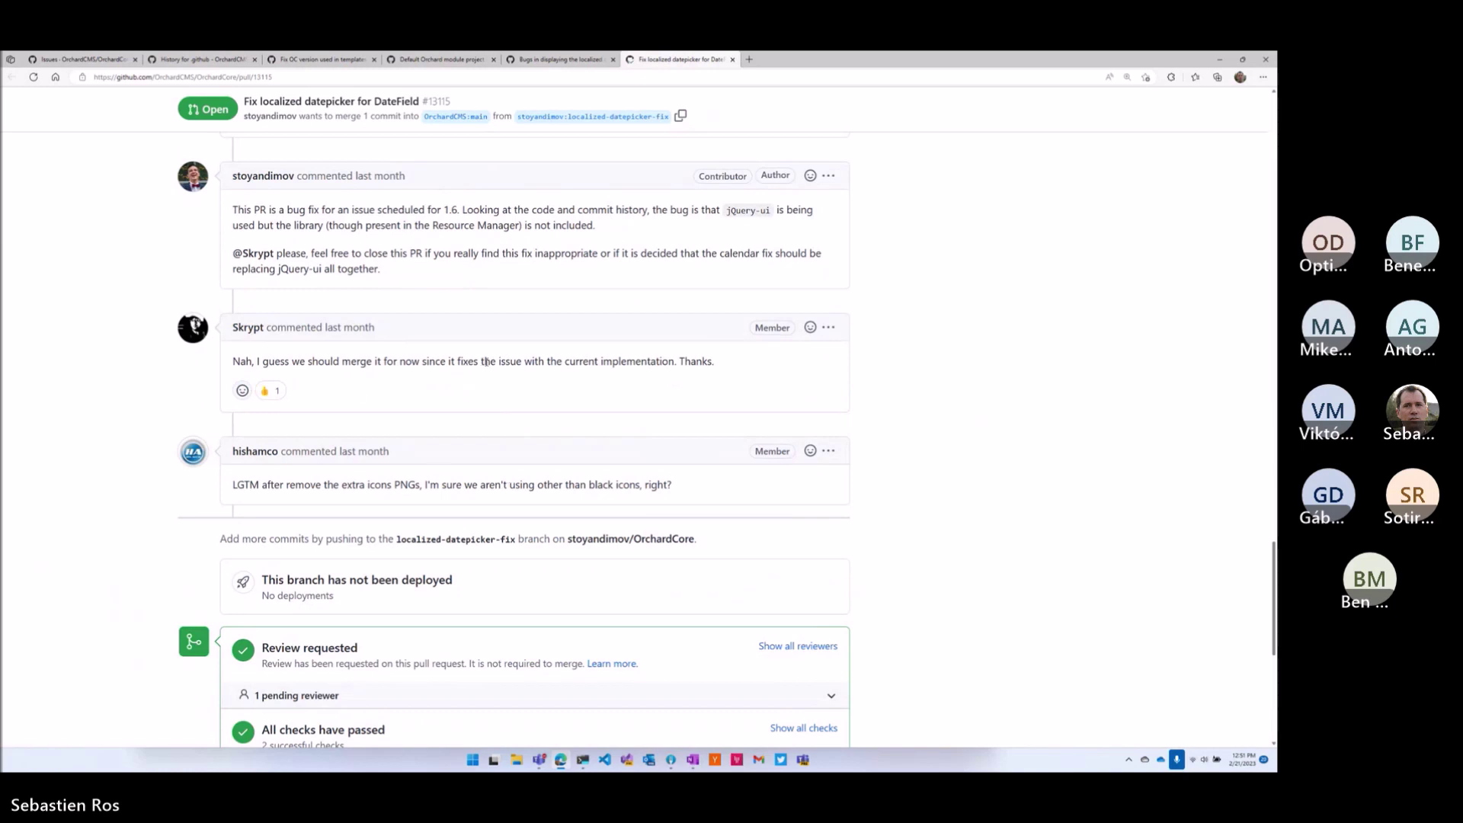
scroll(579, 469, "up", 3)
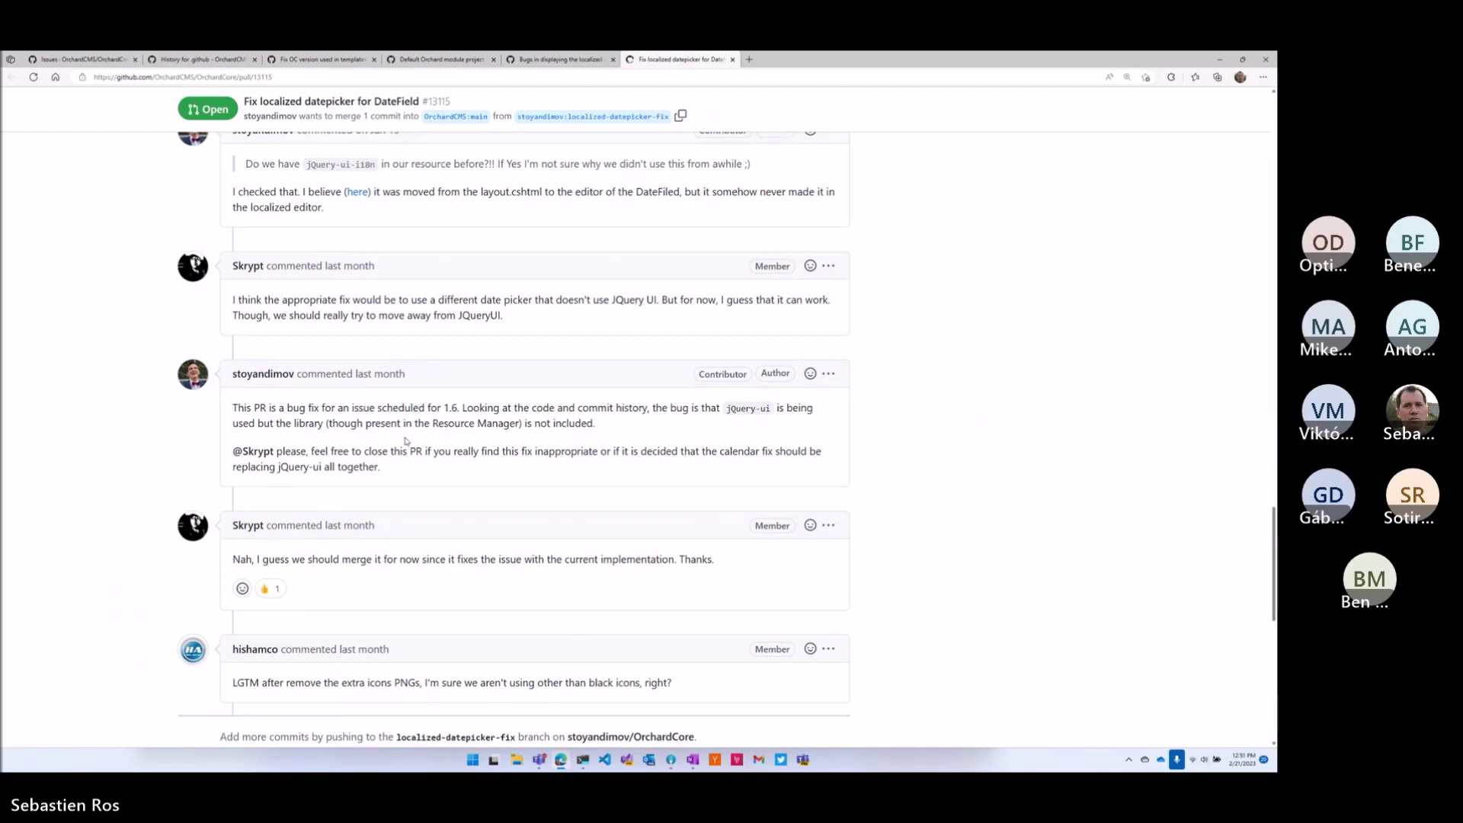
scroll(488, 381, "up", 15)
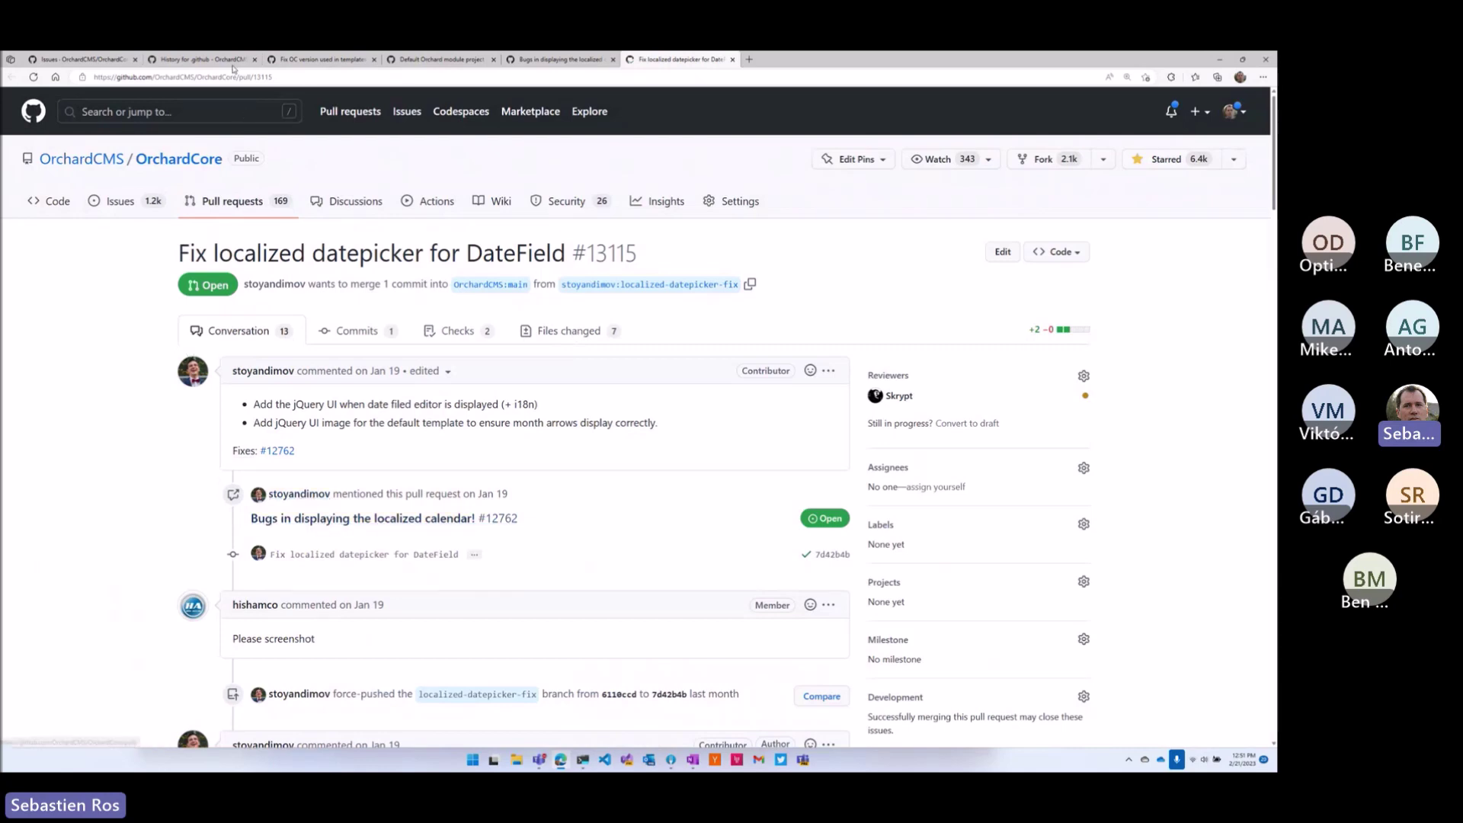
Close the PR and issue tabs, then refresh the 1.6 milestone list to show 6 open, 11 closed
left_click(733, 59)
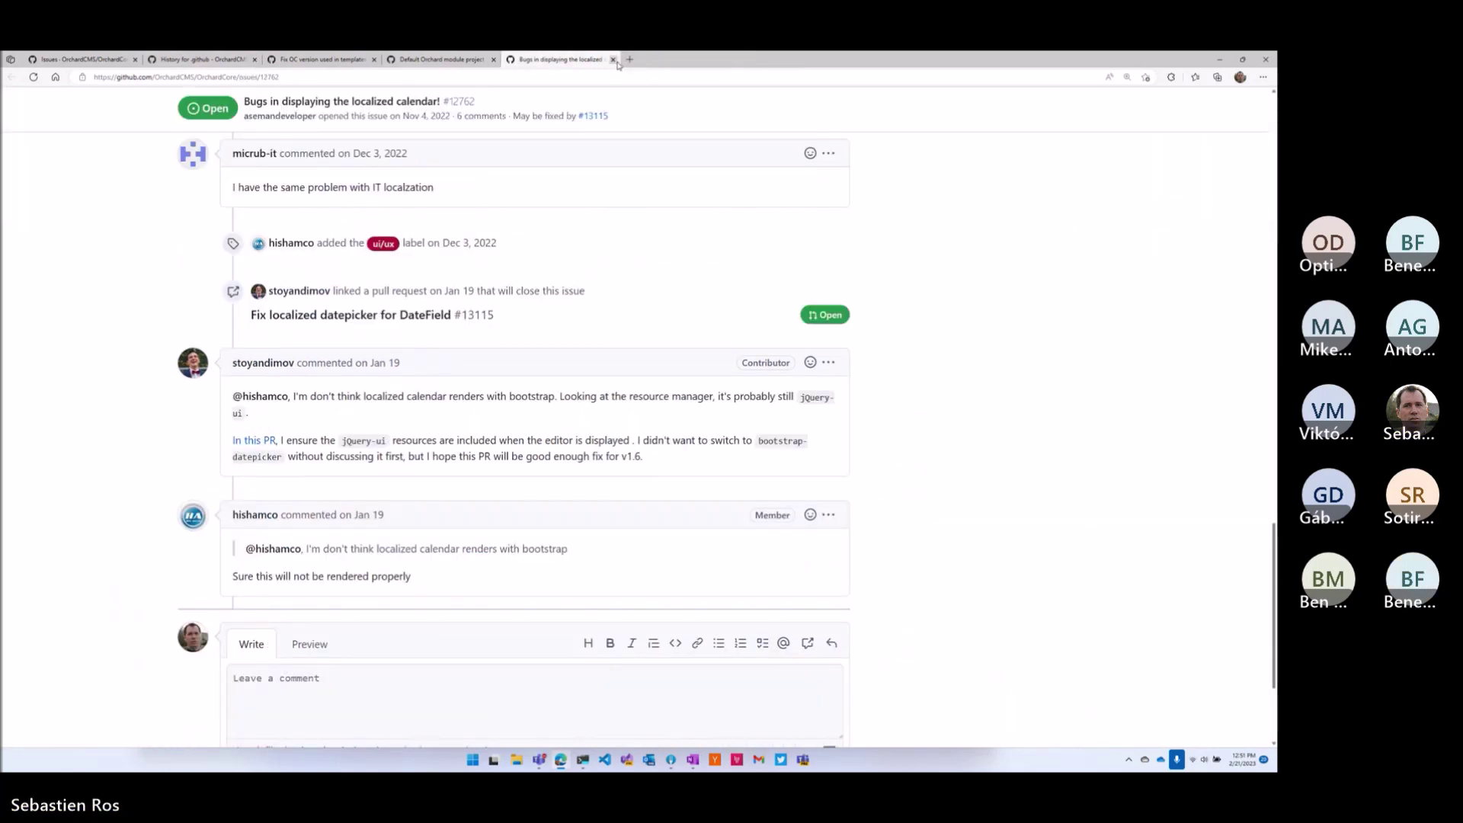
left_click(613, 59)
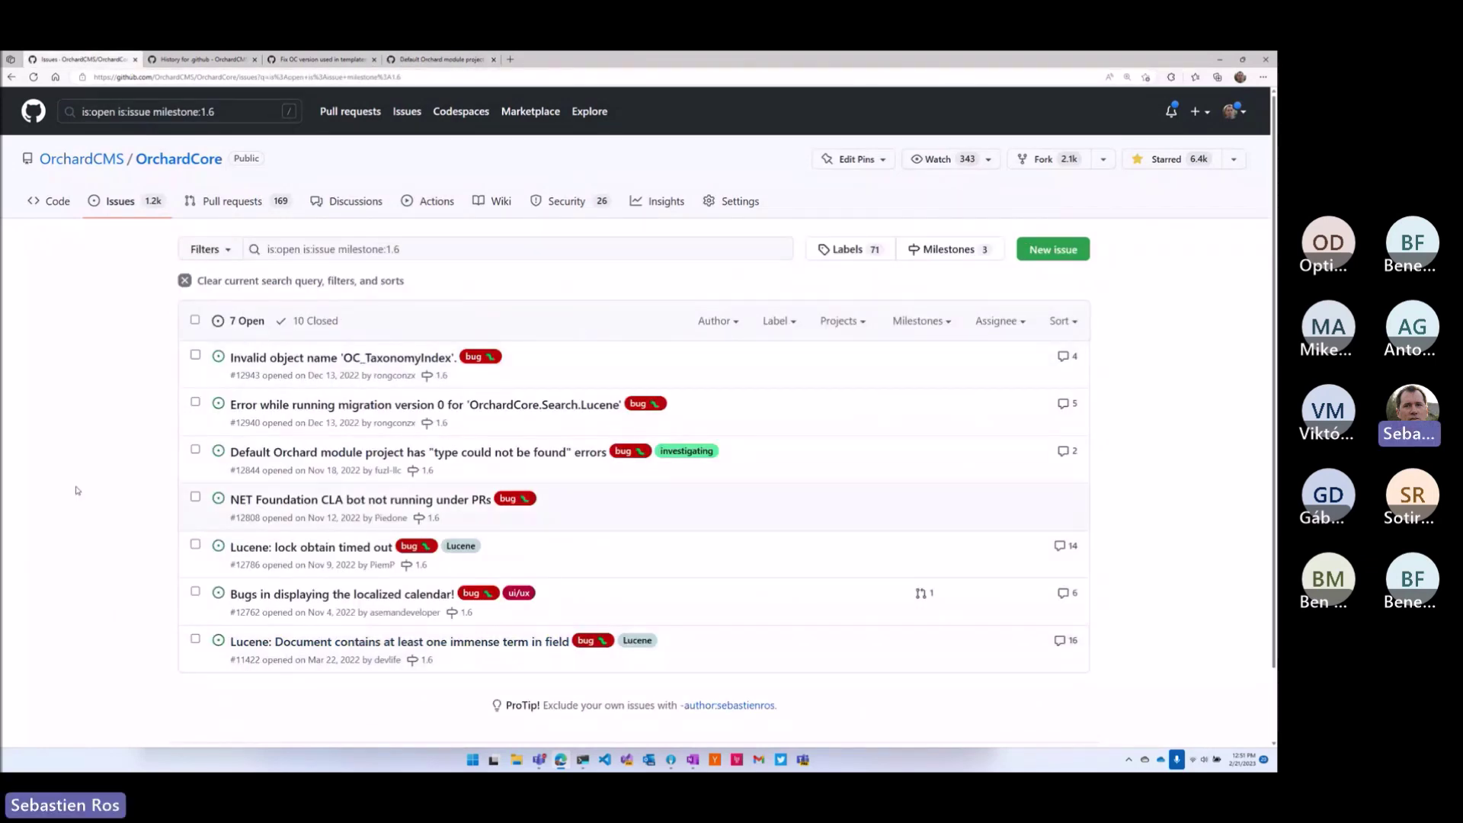
key("F5")
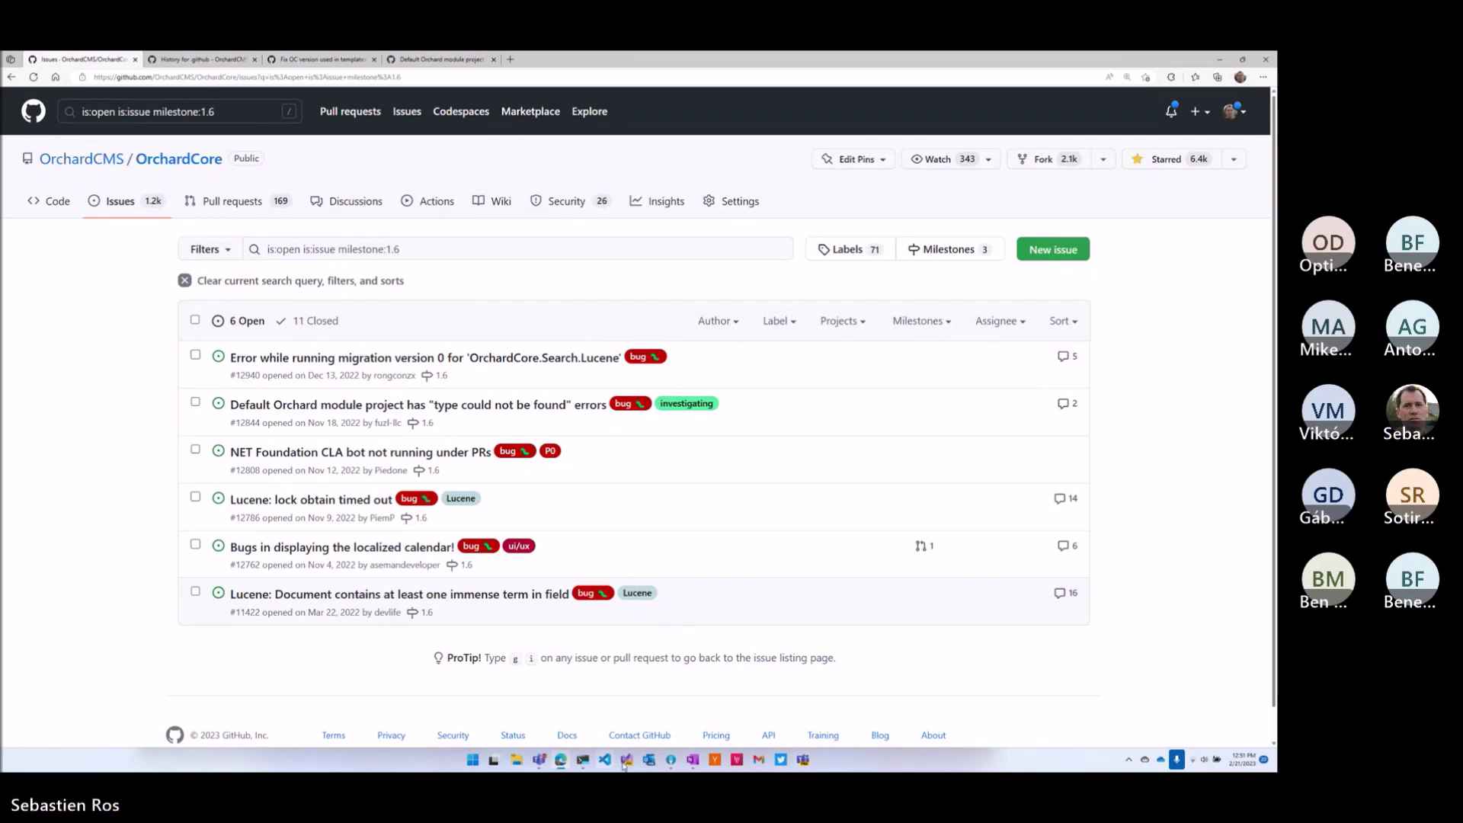
Return to the 2/21/2023 OneNote notes and start an empty bullet below the 1.6 topic
left_click(692, 762)
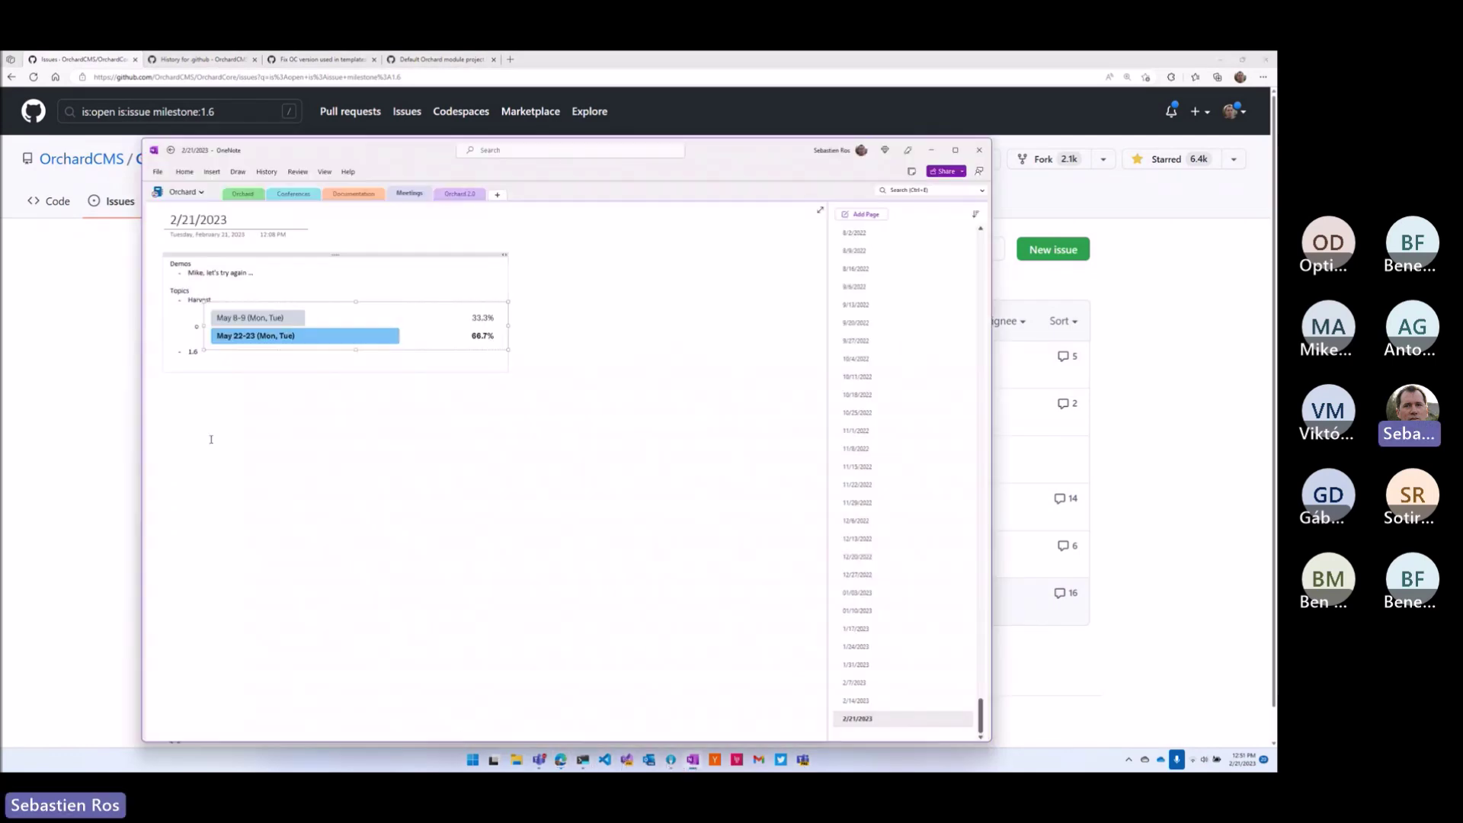
double_click(192, 298)
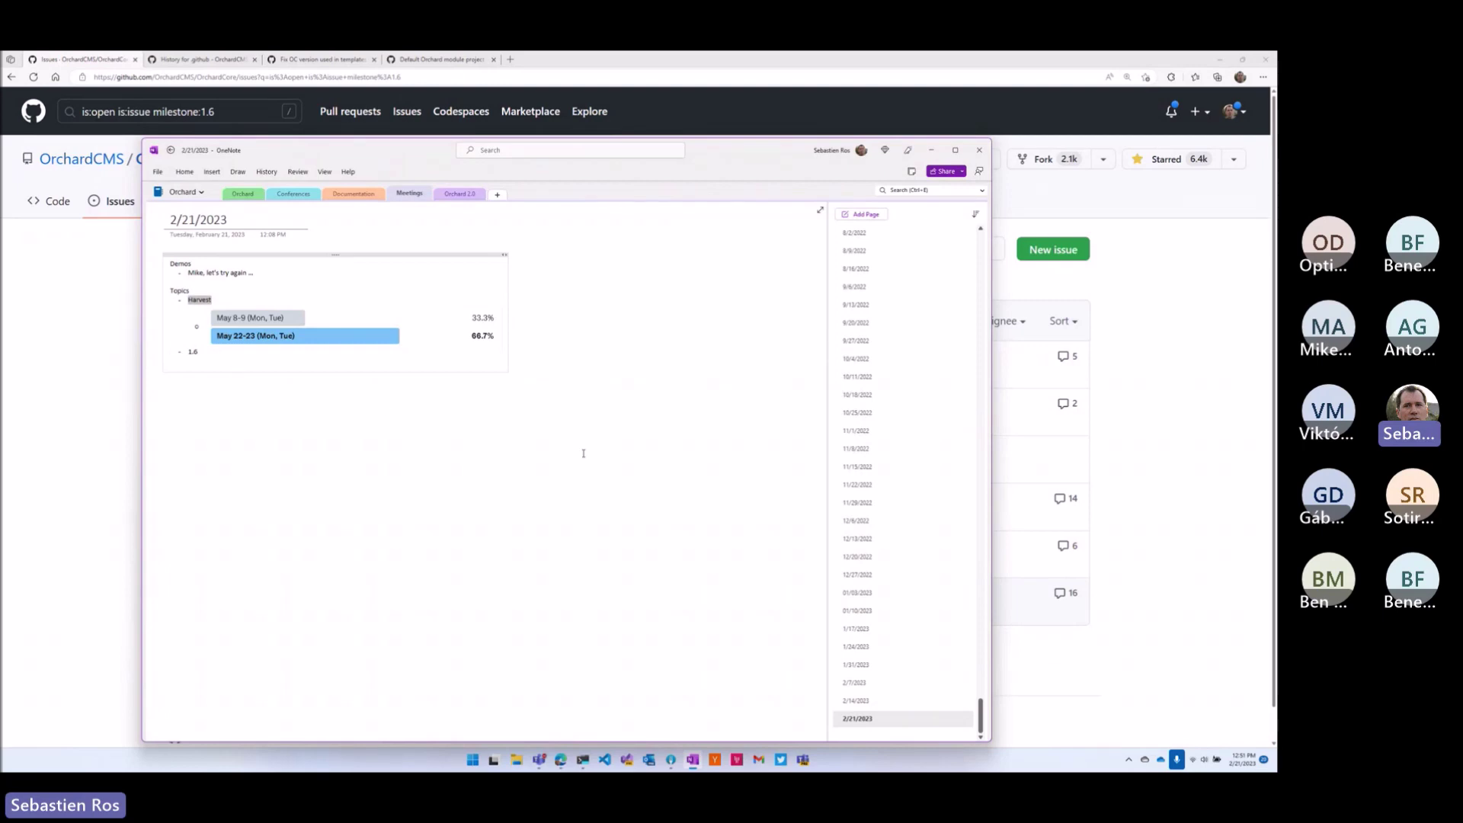
left_click(1275, 526)
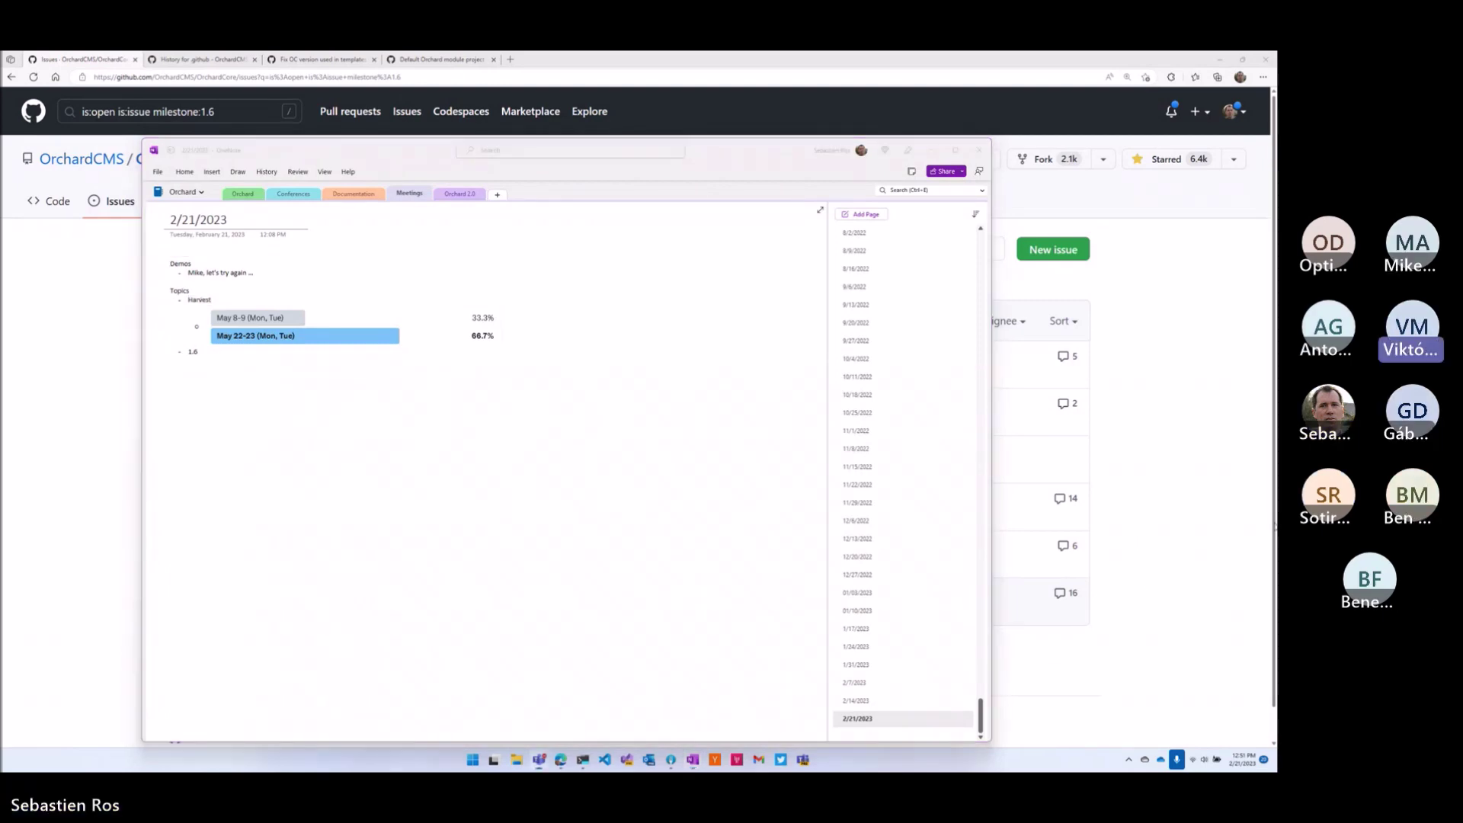
left_click(353, 407)
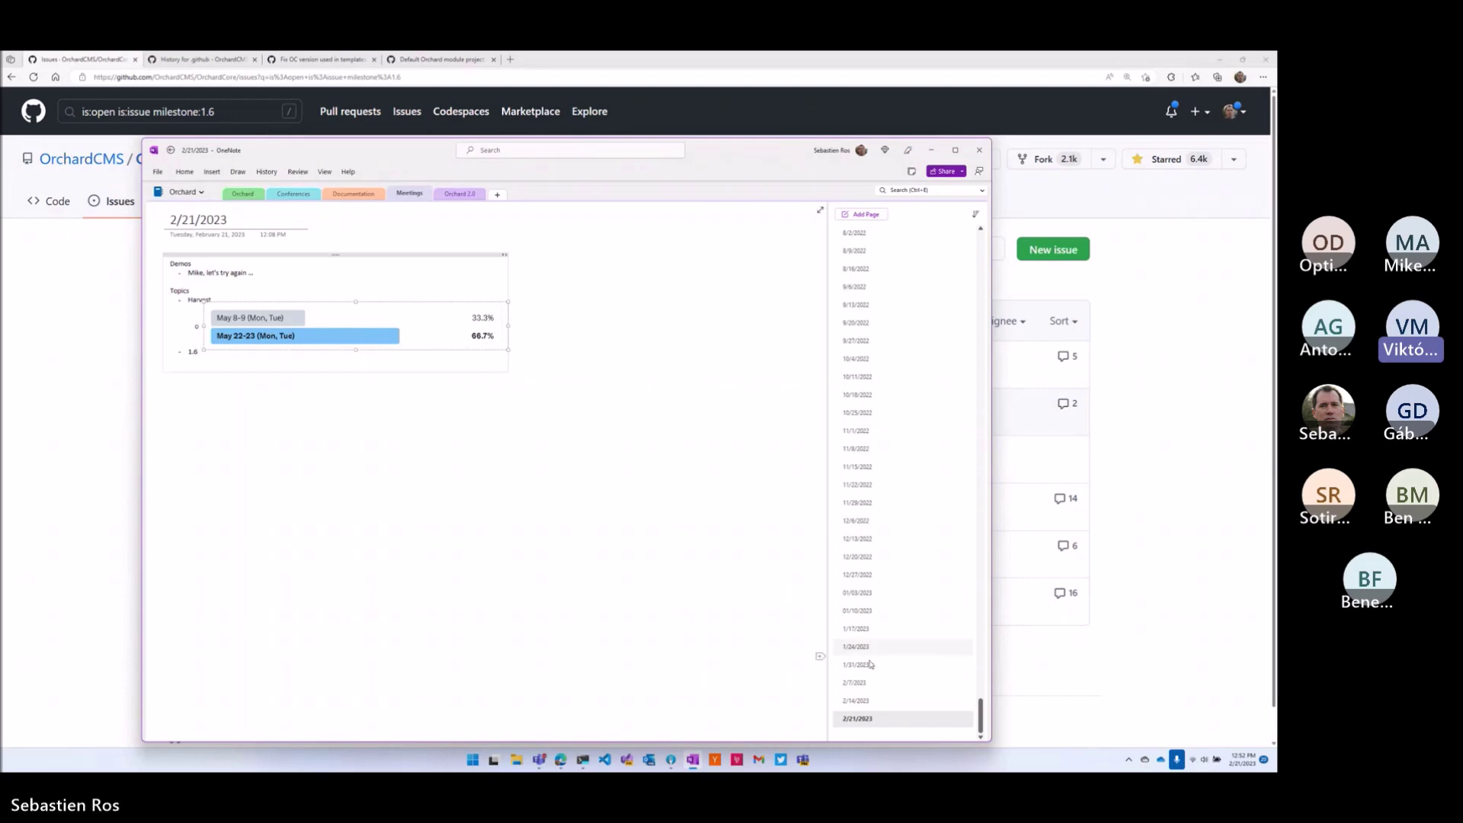
left_click(293, 364)
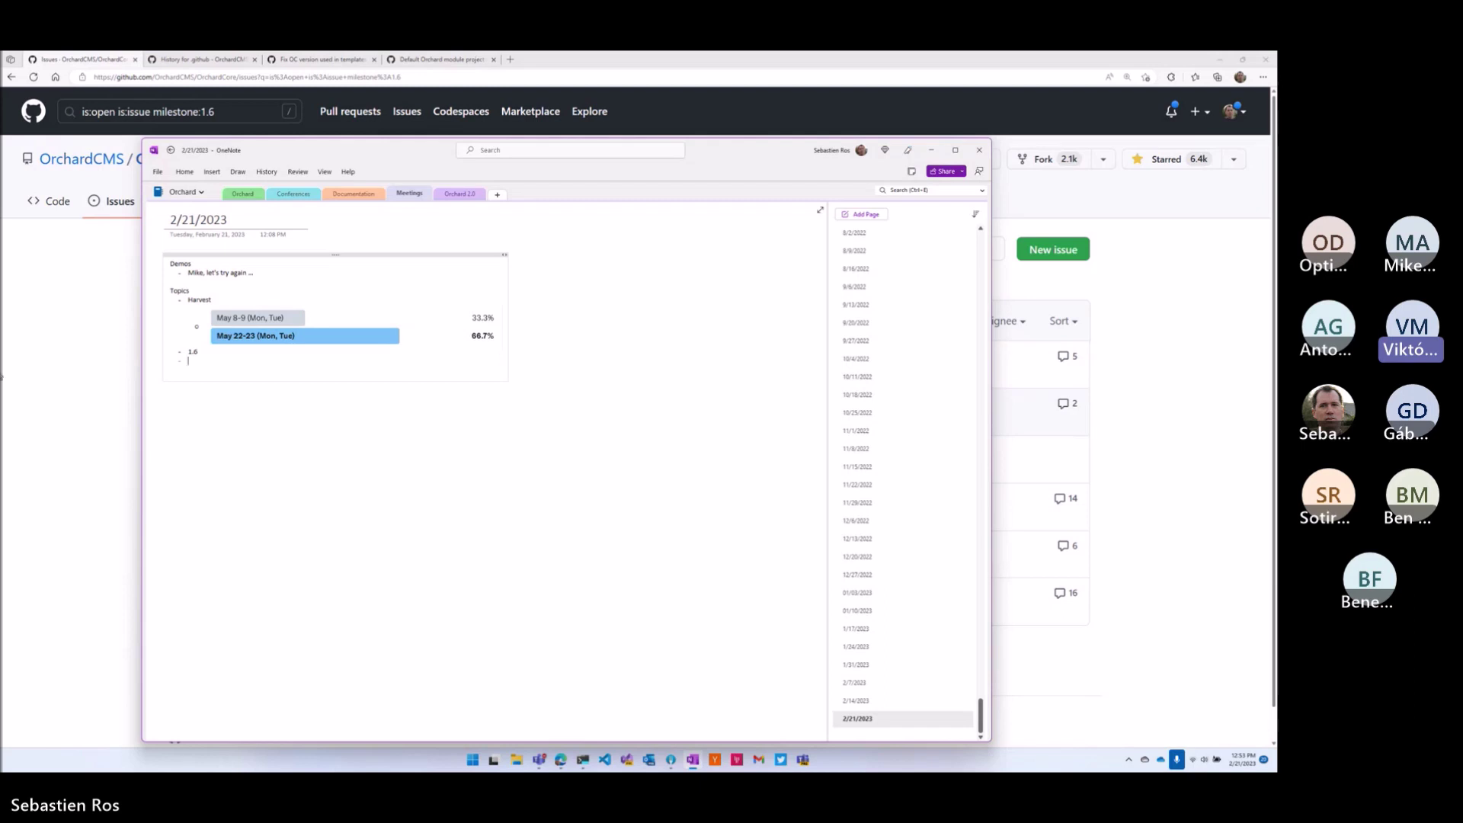
Type two 'Who is …?' bullets, each asking about a meeting participant
type("Who")
type(" is Ben")
type("Wh")
type("o is Mik")
type("e?")
Add a bullet after 1.6 reading 'Founds from previous events available, handled by DNF'
scroll(427, 395, "up", 3, "ctrl")
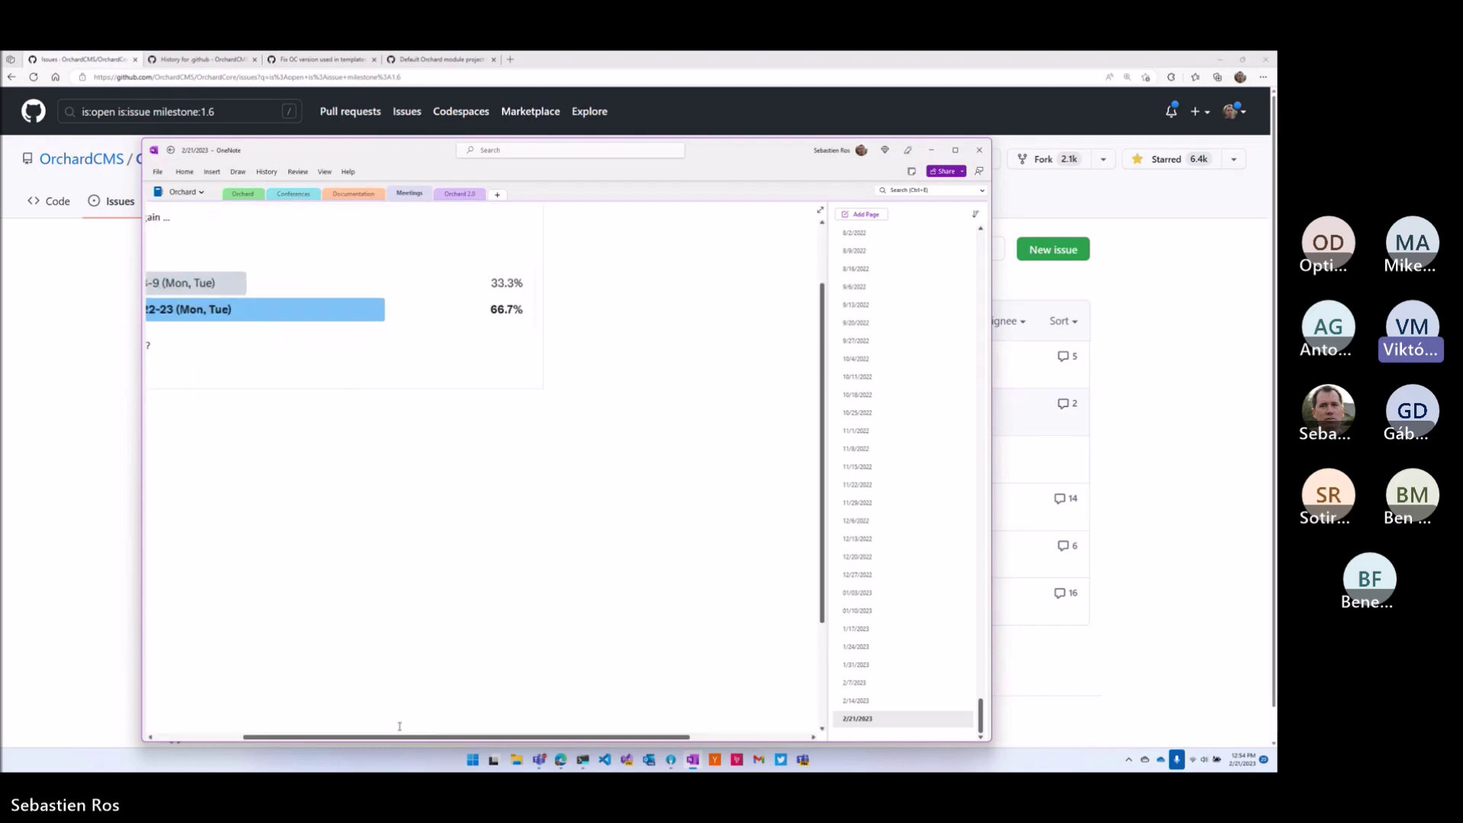
left_click_drag(399, 736, 310, 736)
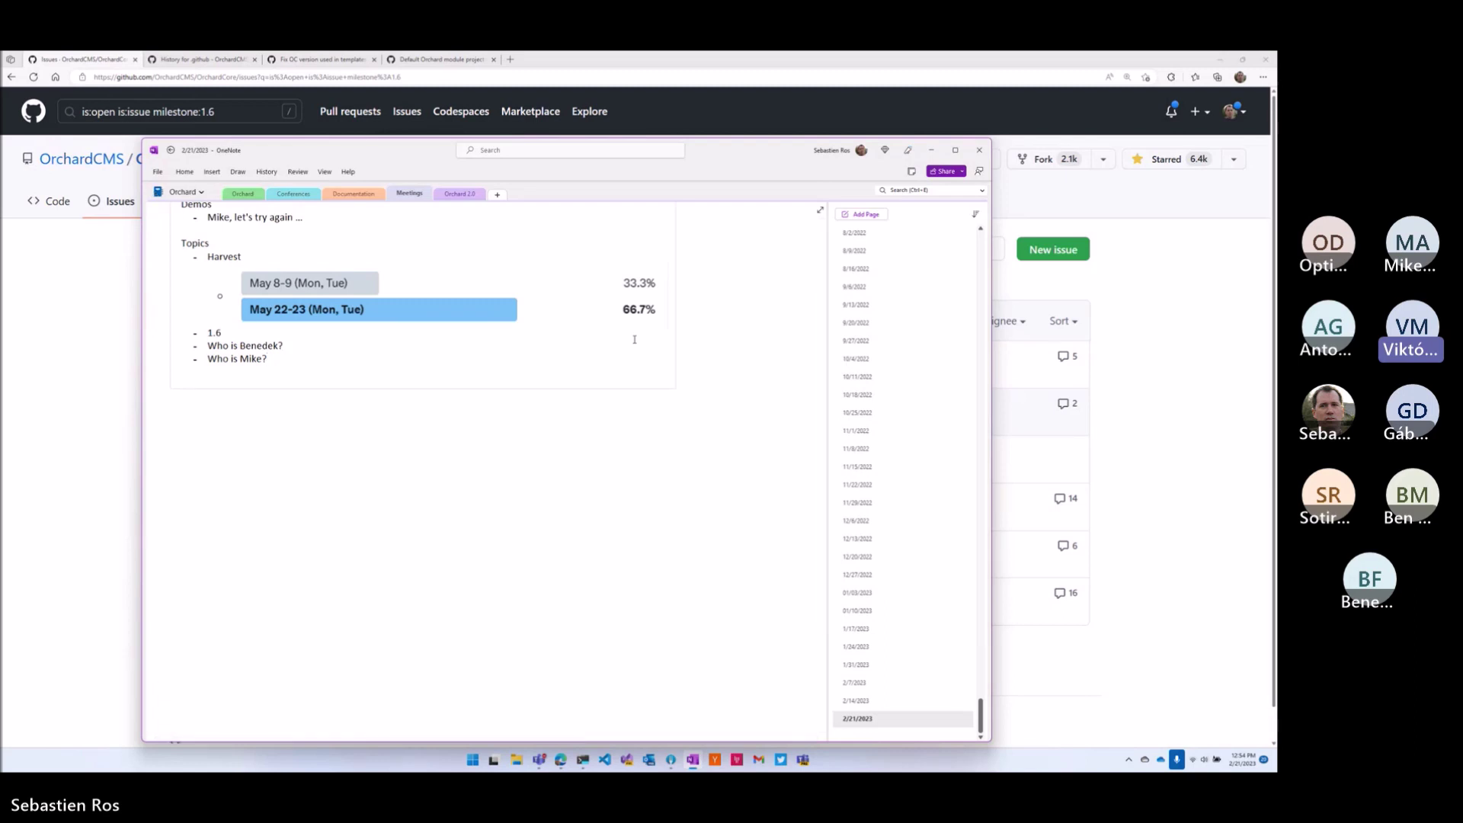
key("Return")
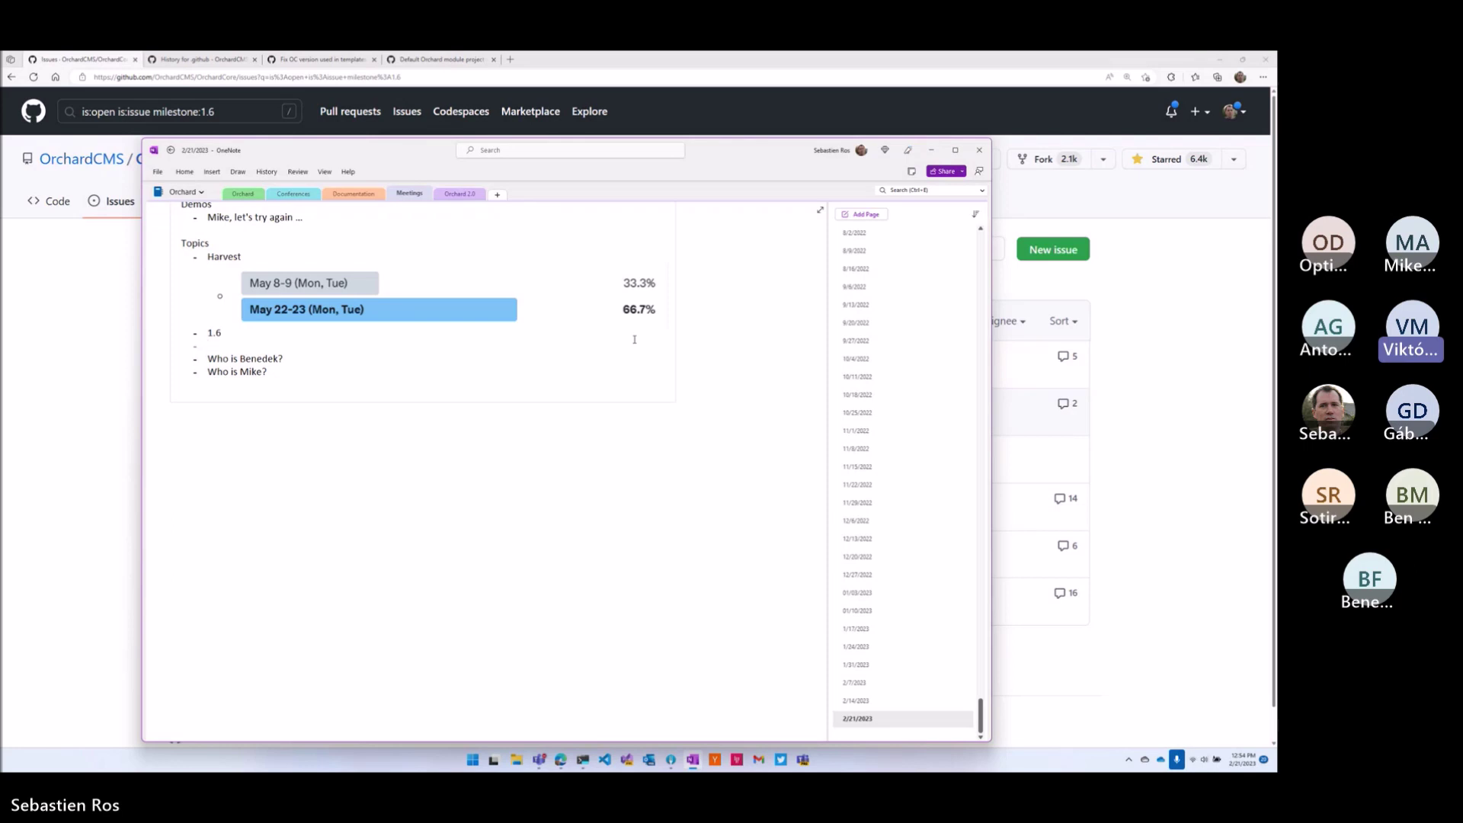
type("Founds from previous events avba")
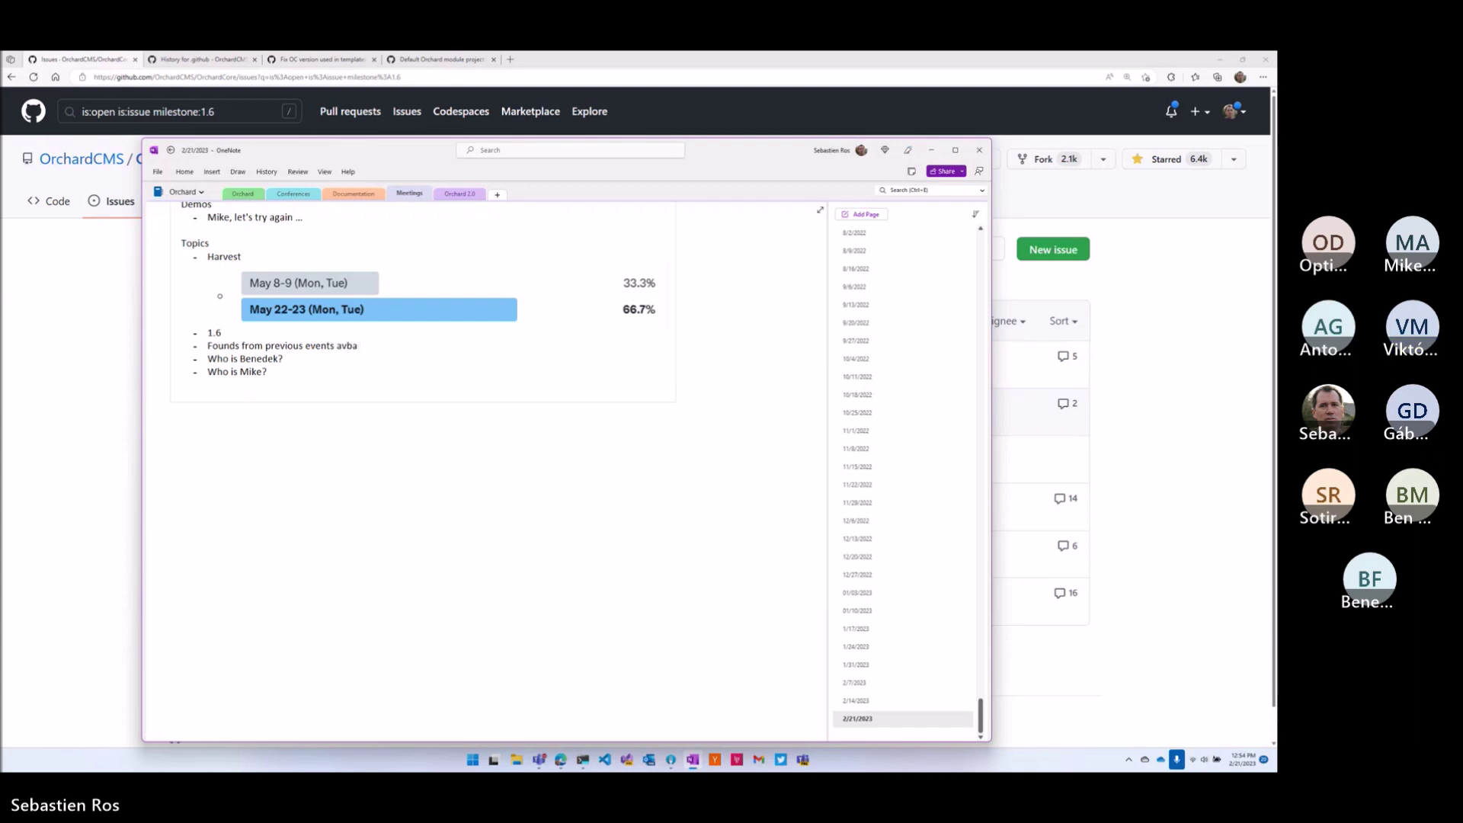
key("BackSpace")
key("BackSpace")
type("ail")
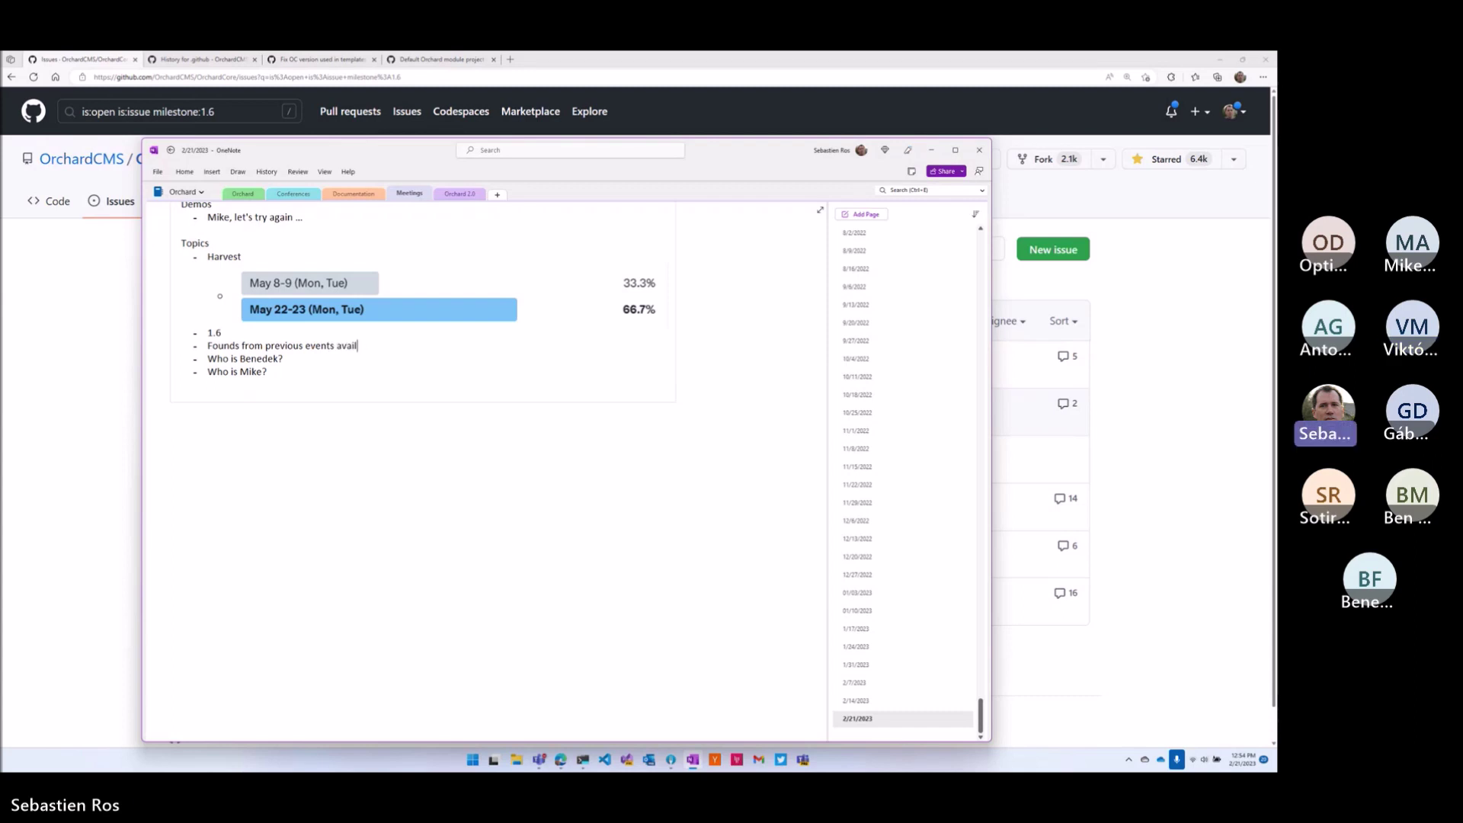
key("BackSpace")
type("ble")
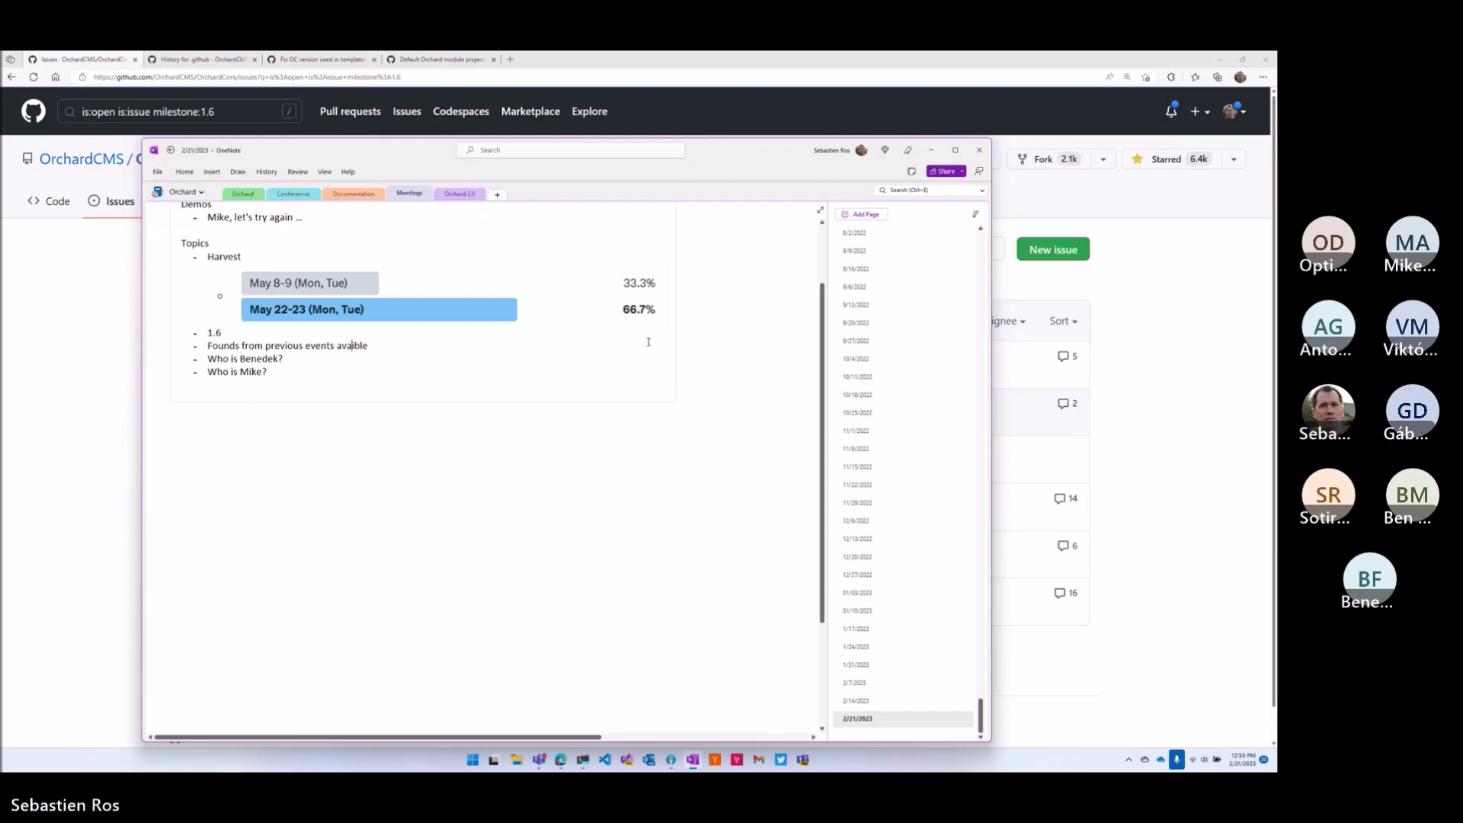
type("lable")
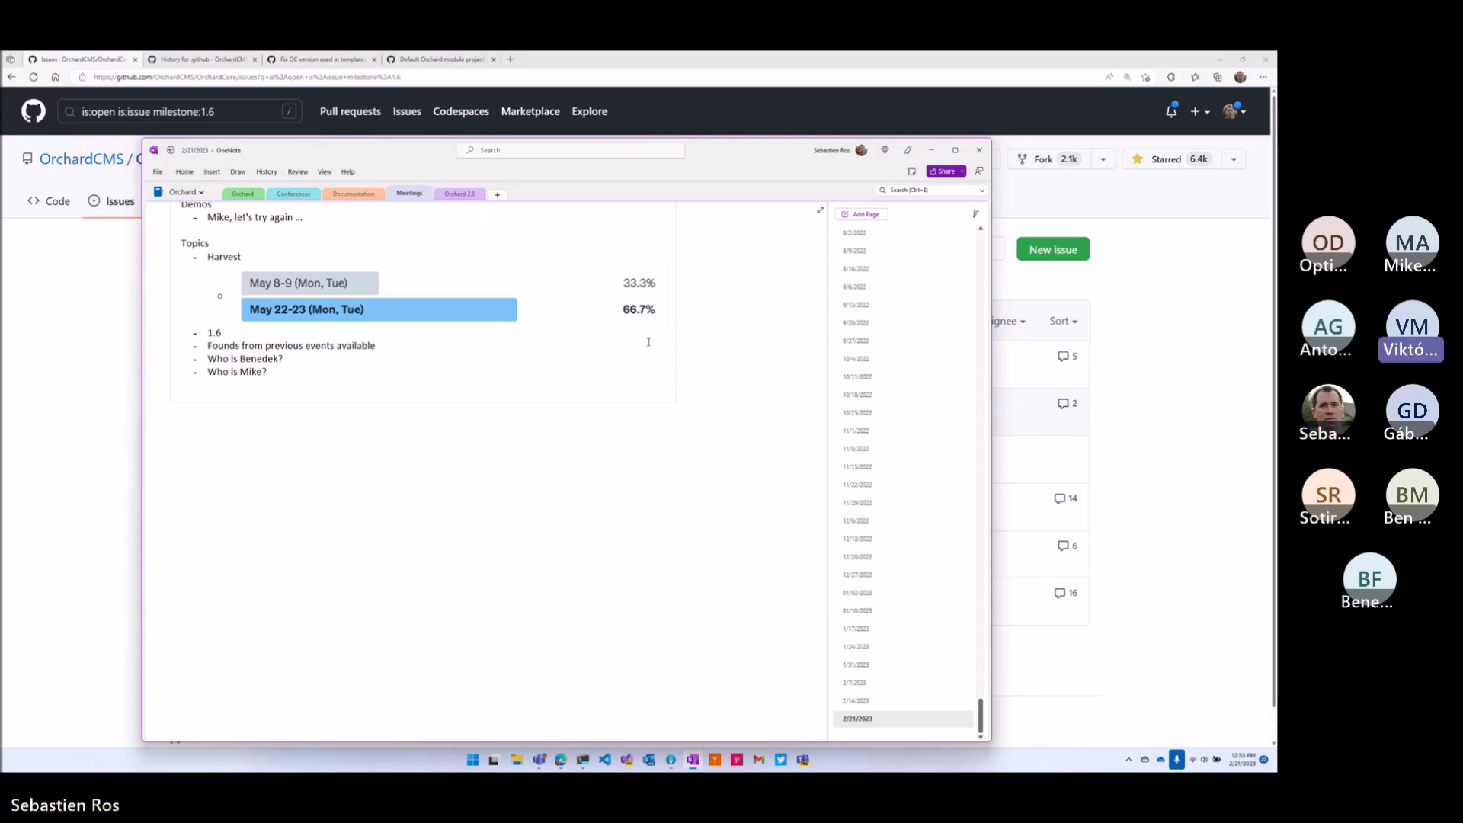
type(", handled by DNF")
Finish the funds bullet and start an empty bullet beneath it
key("Return")
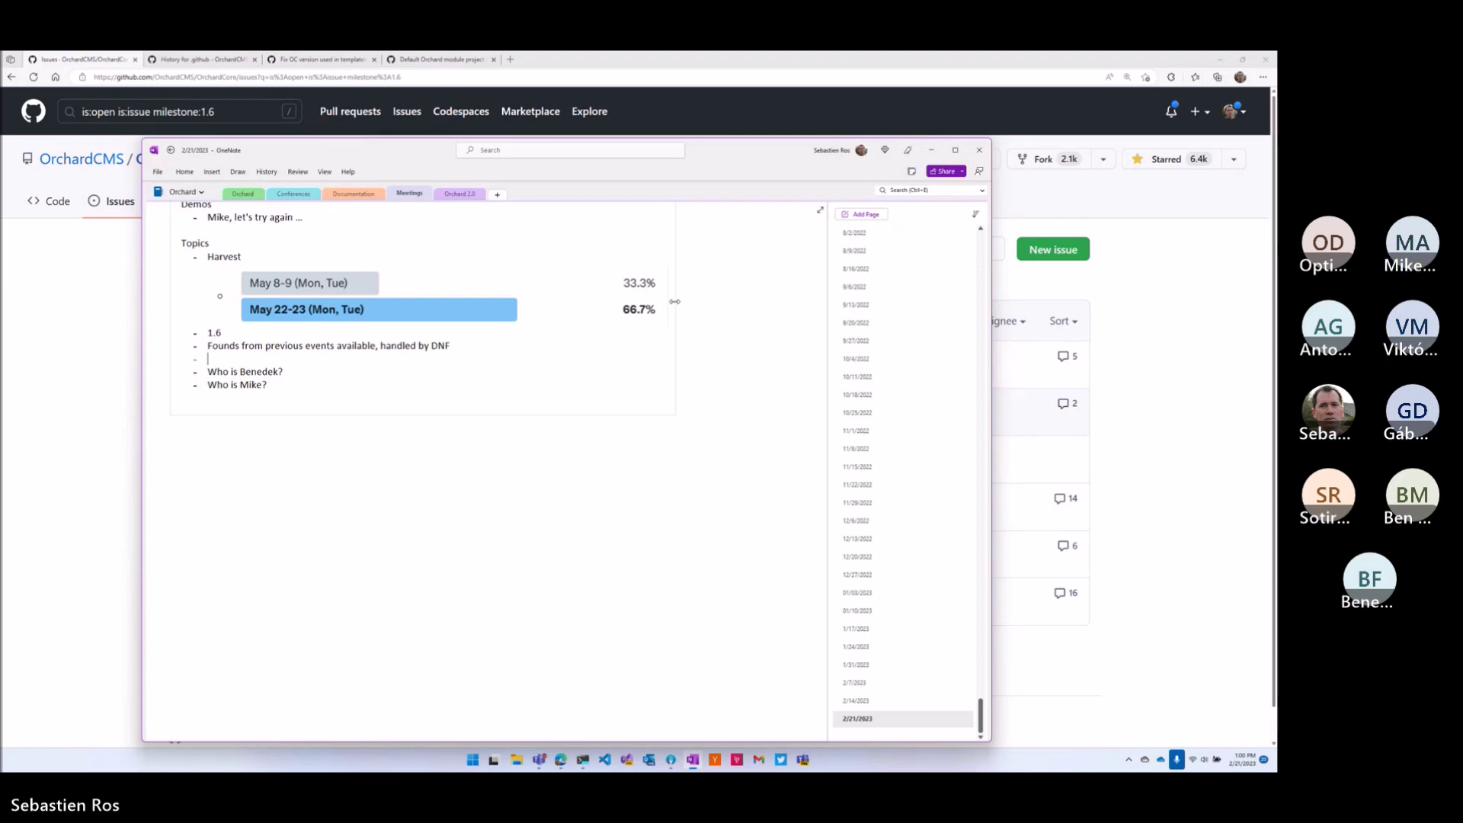
Add a closing bullet saying a participant didn't read the email, fixing the typo
key("BackSpace")
key("BackSpace")
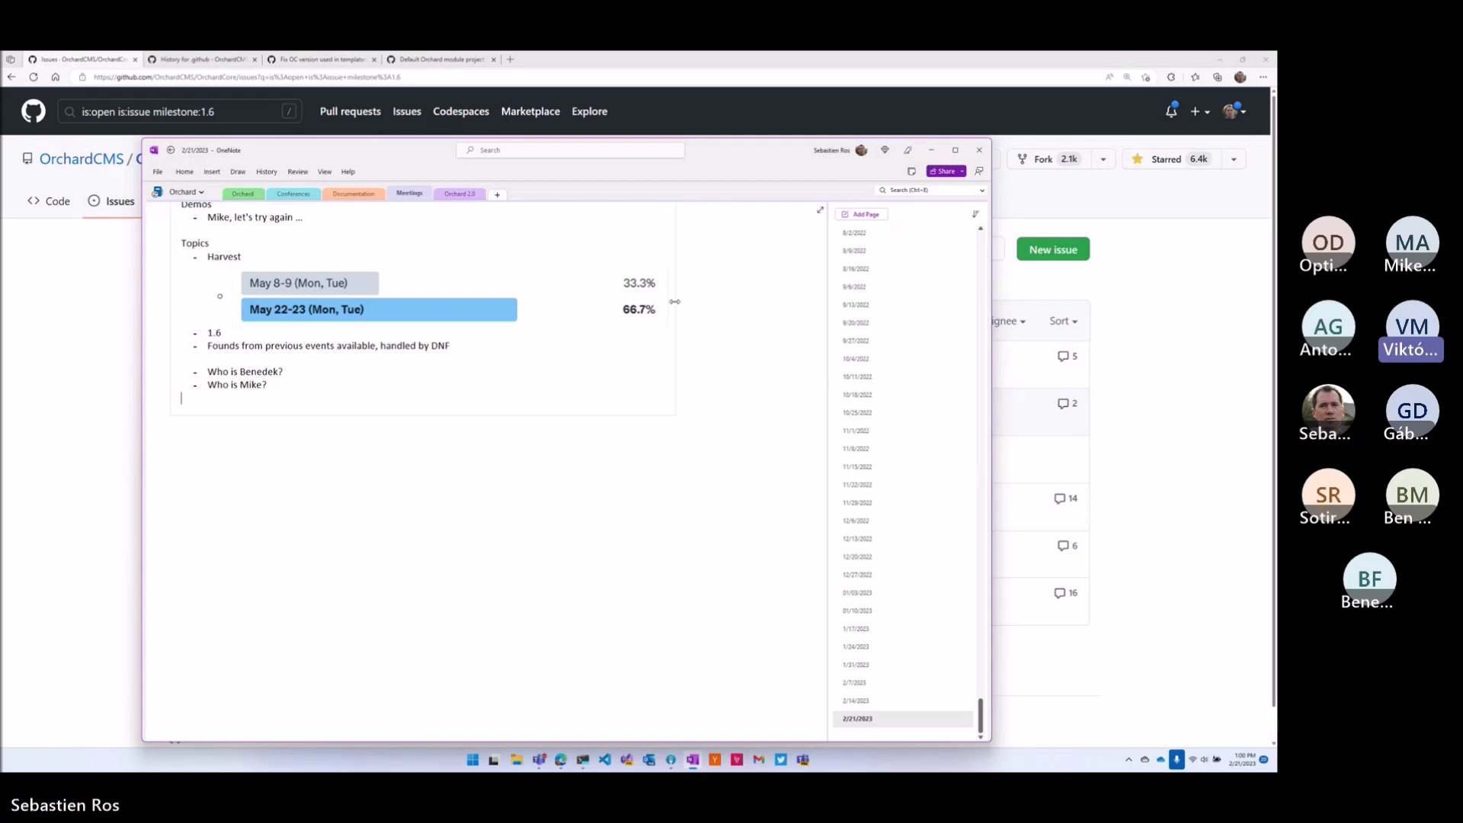
key("Return")
type("S3eb did")
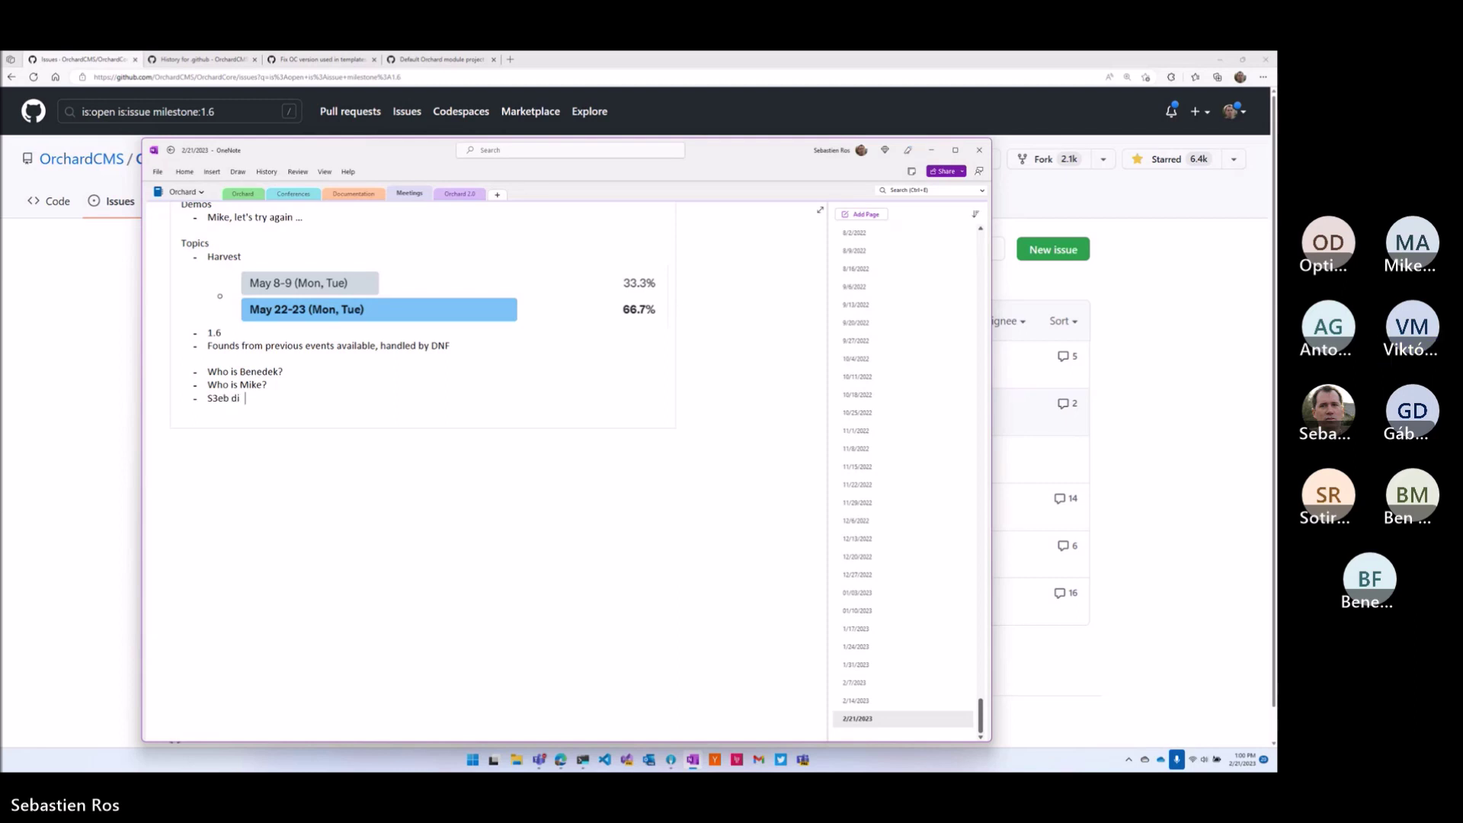
key("BackSpace")
key("BackSpace")
key("BackSpace")
key("BackSpace")
key("BackSpace")
key("BackSpace")
key("BackSpace")
type("eb did")
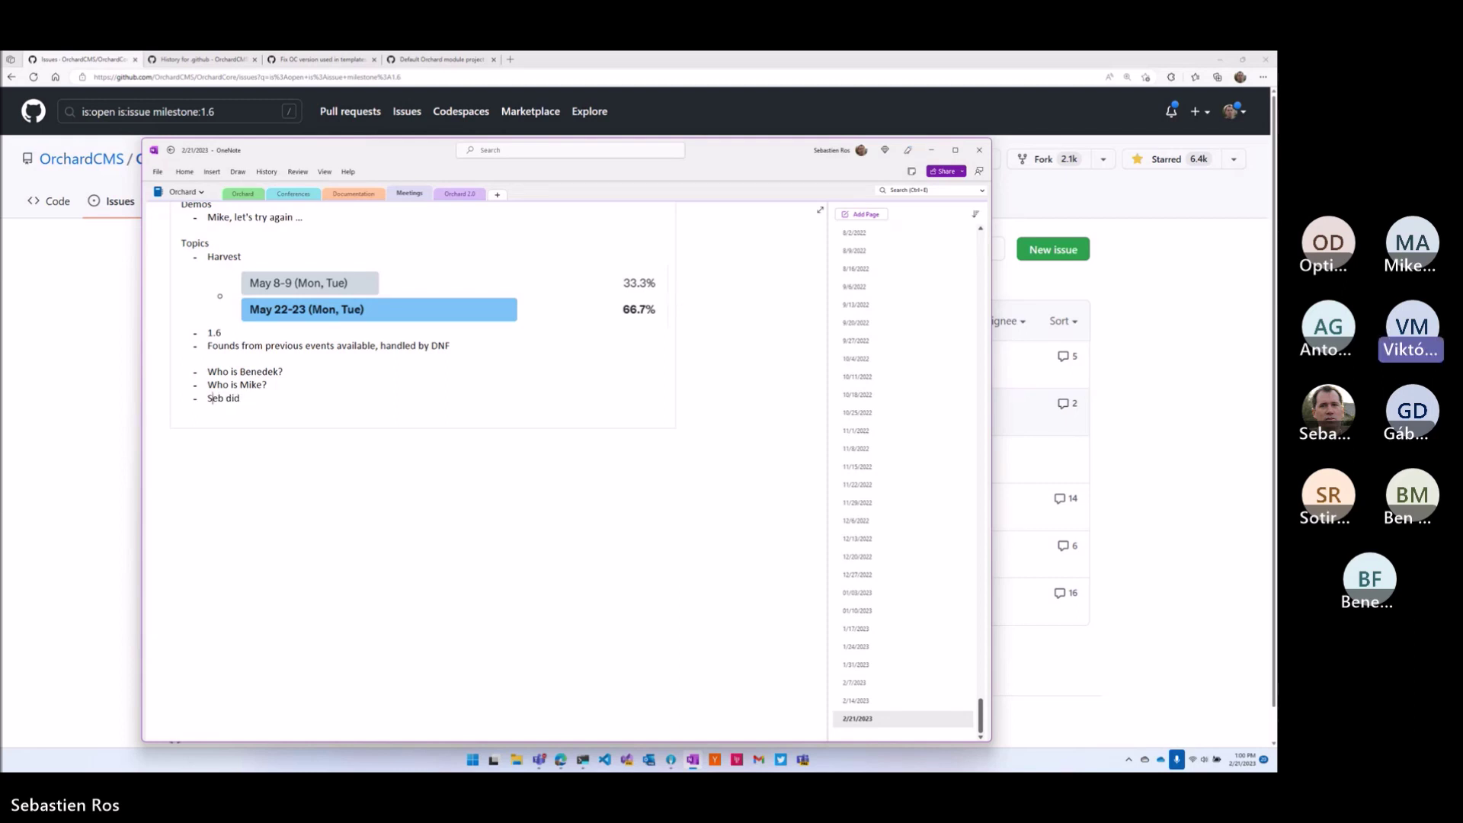
type("n't read the email")
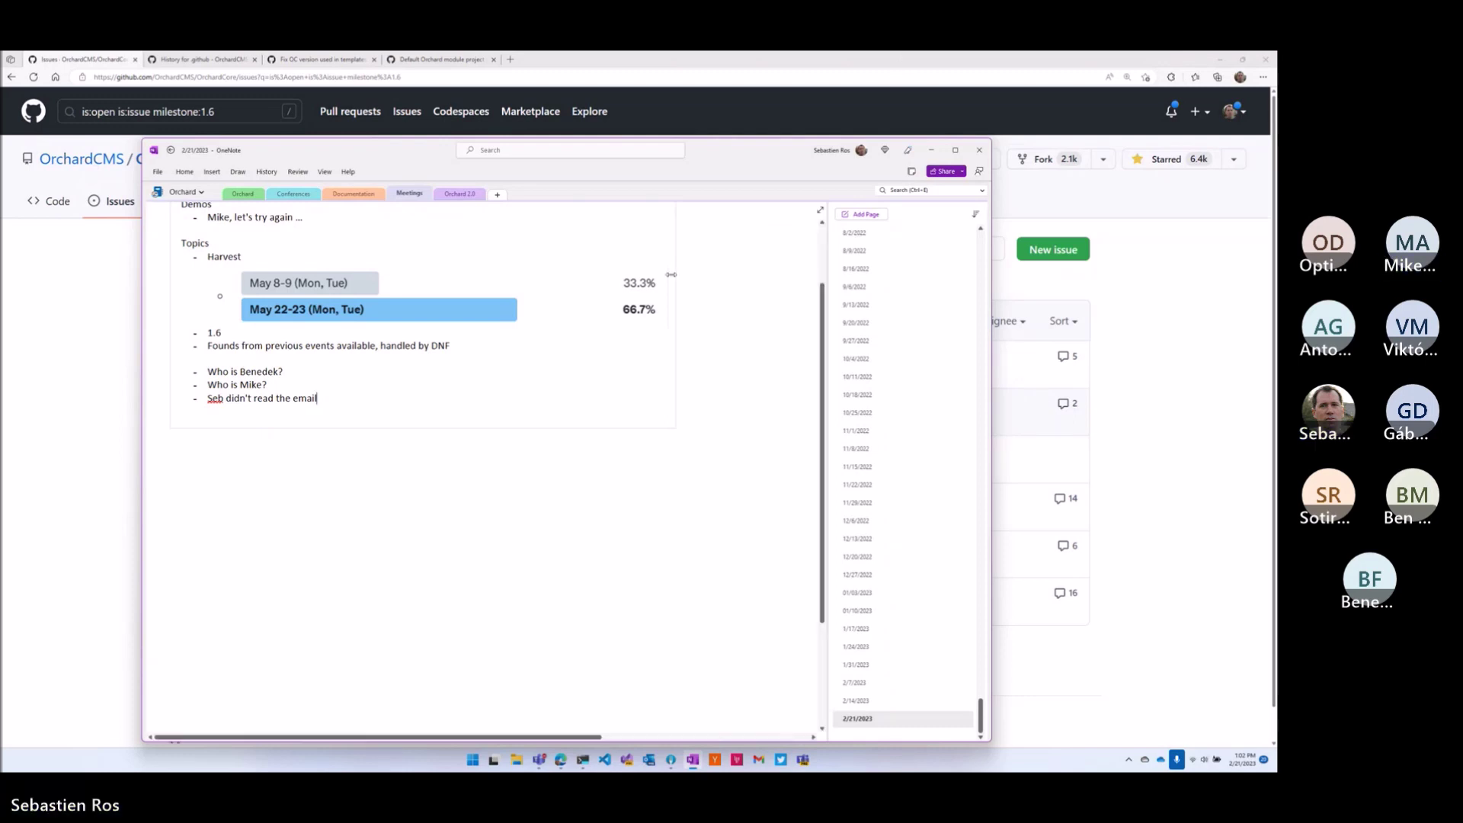
Switch from OneNote to the Teams meeting window
left_click(539, 760)
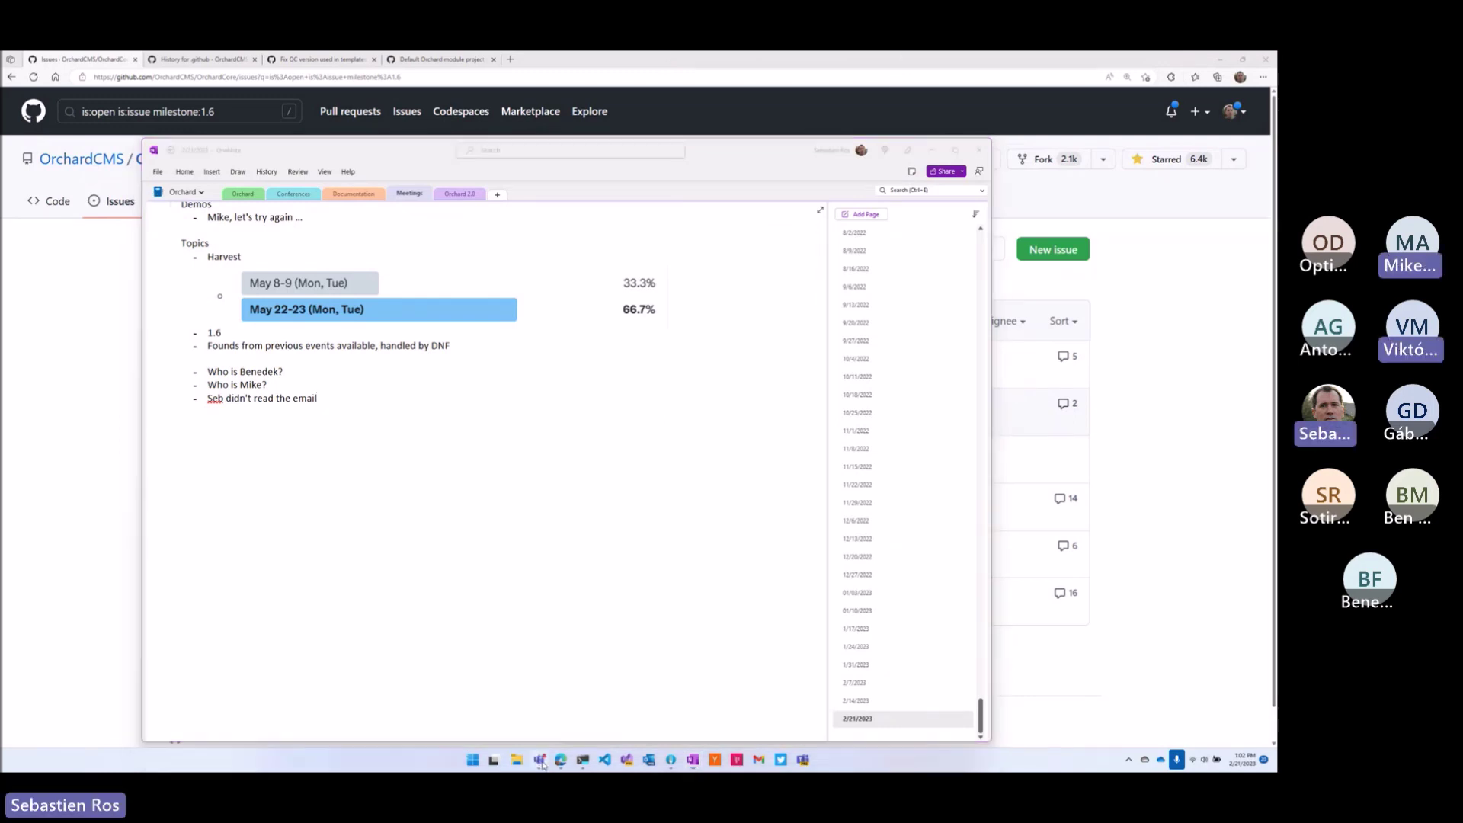